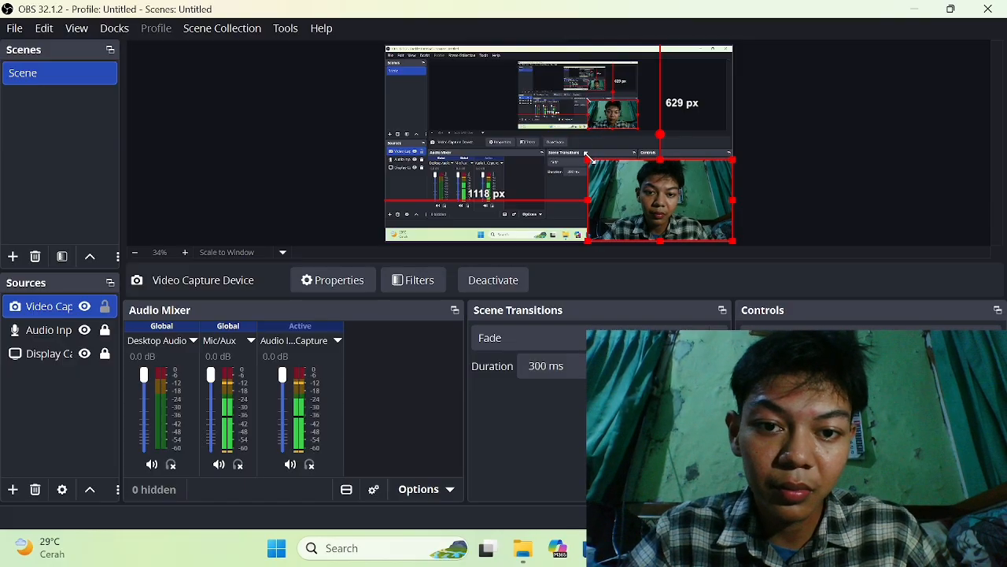
Shrink the Video Capture Device source toward the lower-right corner of the scene so the webcam covers less of the display.
left_click_drag(589, 160, 677, 198)
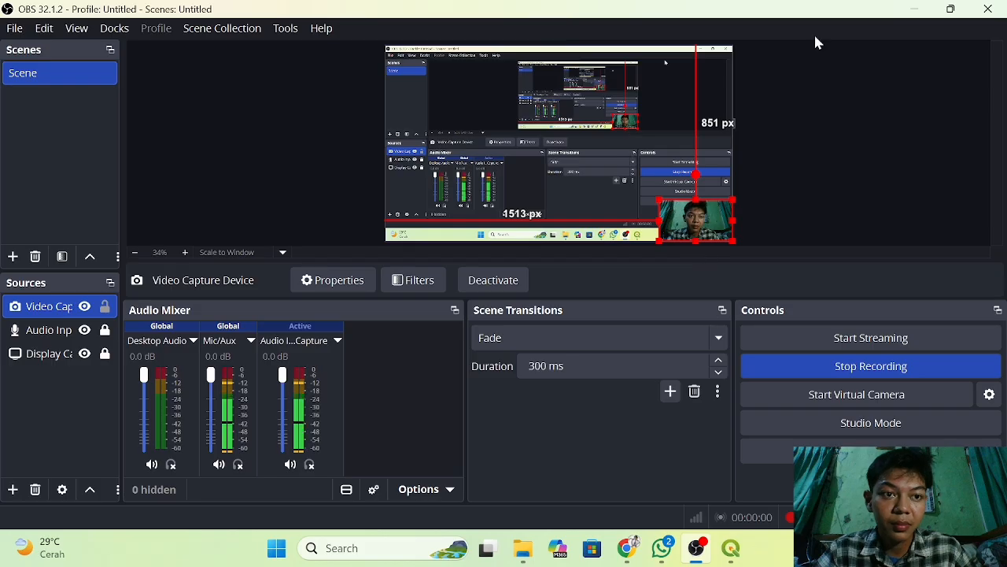
Minimize OBS to switch to QGIS and close the Processing Toolbox.
left_click(913, 9)
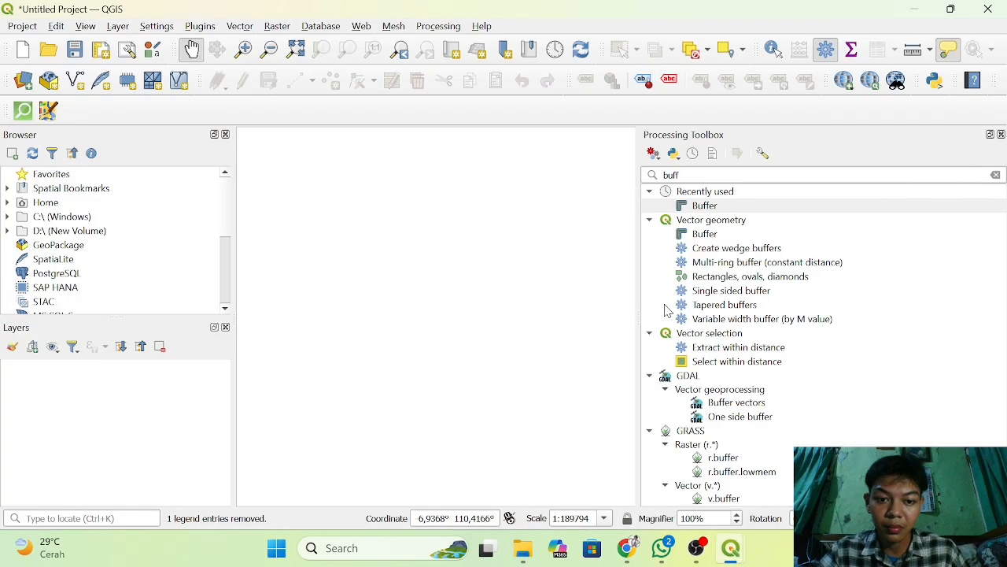
left_click(1001, 135)
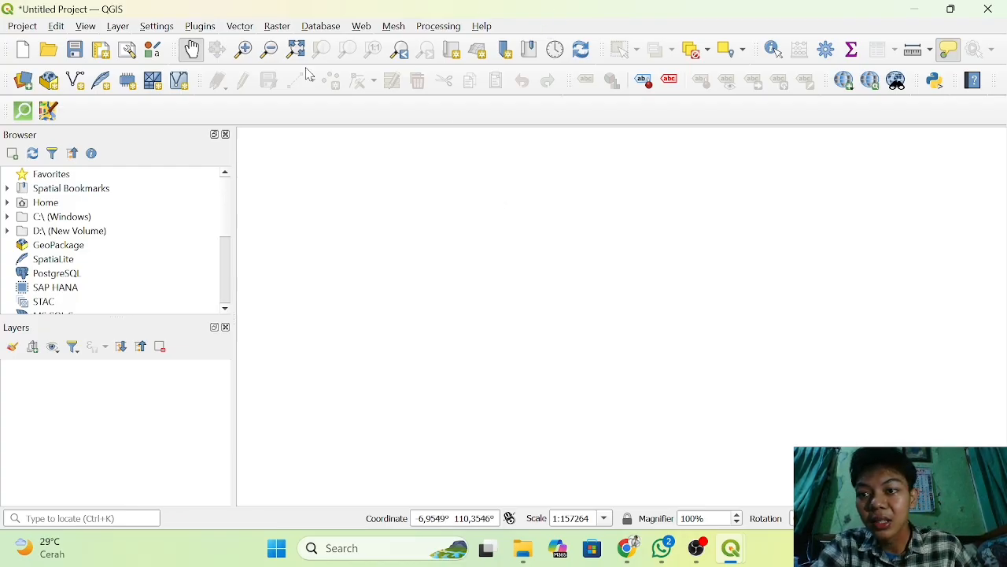
Search all plugins for "quickosm" in the plugin manager and view the QuickOSM plugin's details.
left_click(208, 27)
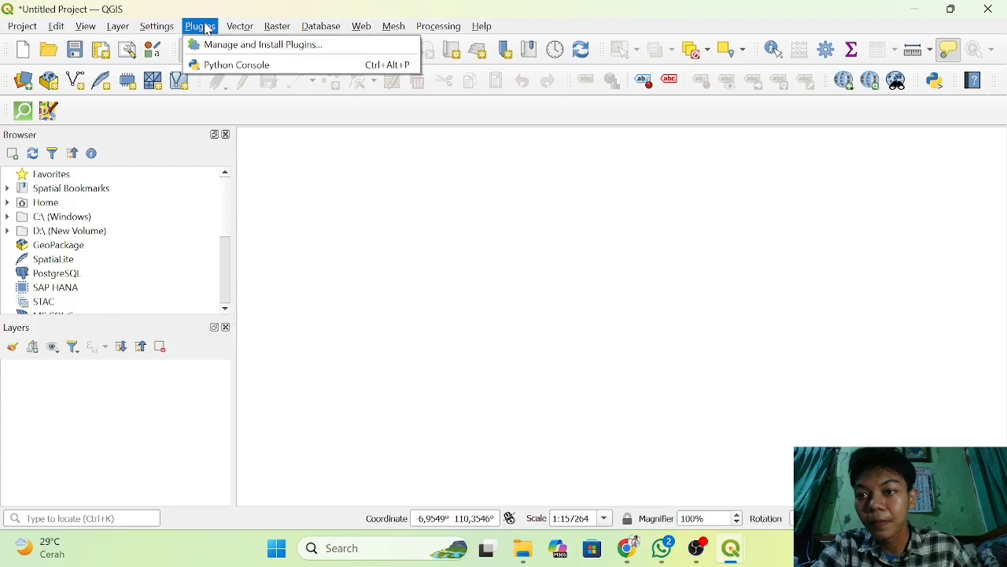
left_click(240, 53)
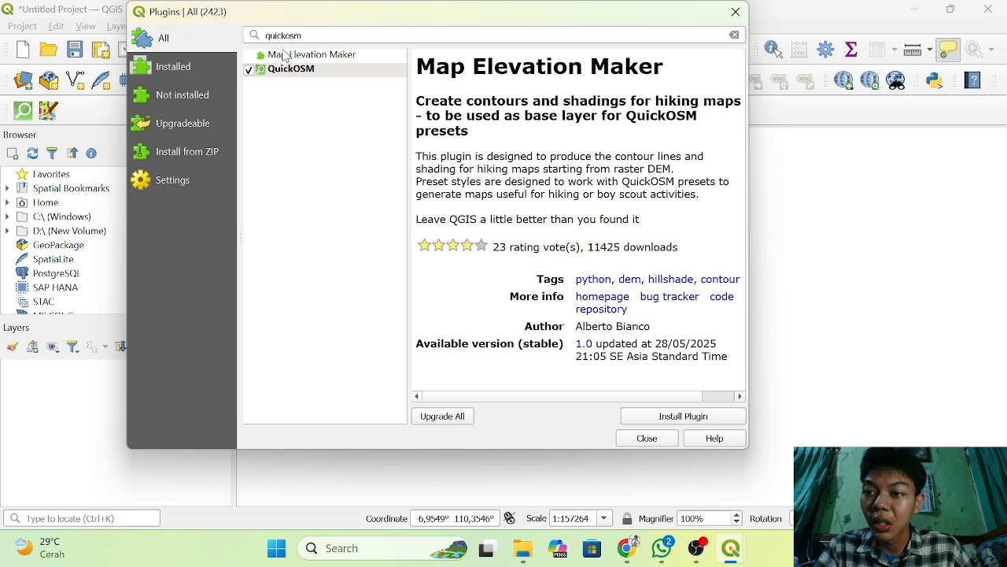
left_click(325, 32)
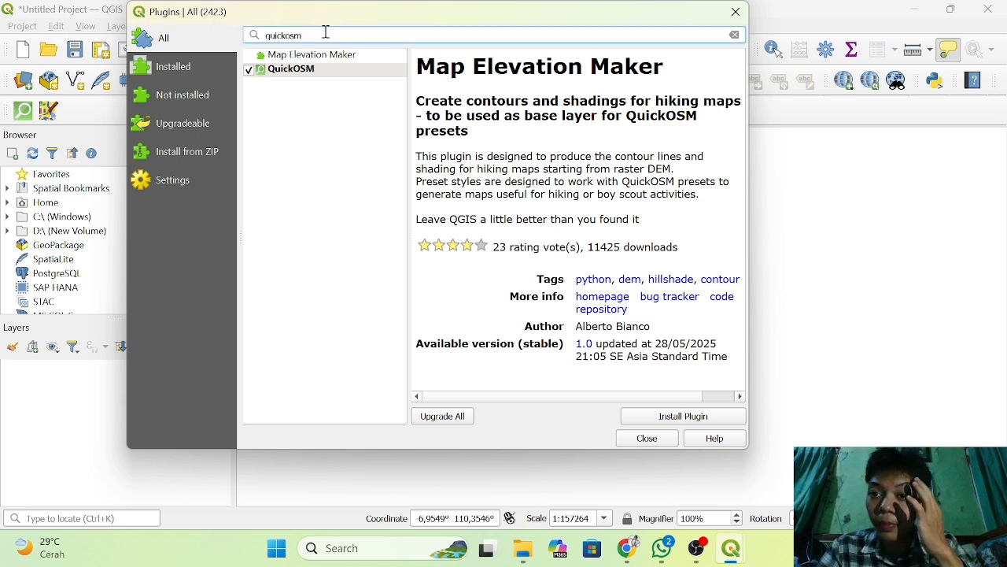
key("BackSpace")
key("BackSpace")
key("BackSpace")
key("BackSpace")
key("BackSpace")
key("BackSpace")
key("BackSpace")
key("BackSpace")
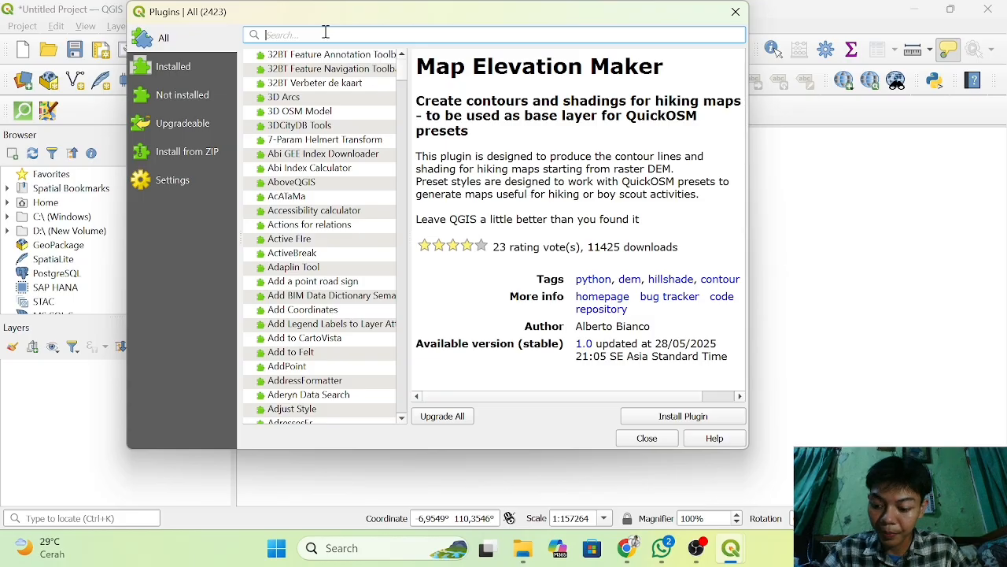
type("quick")
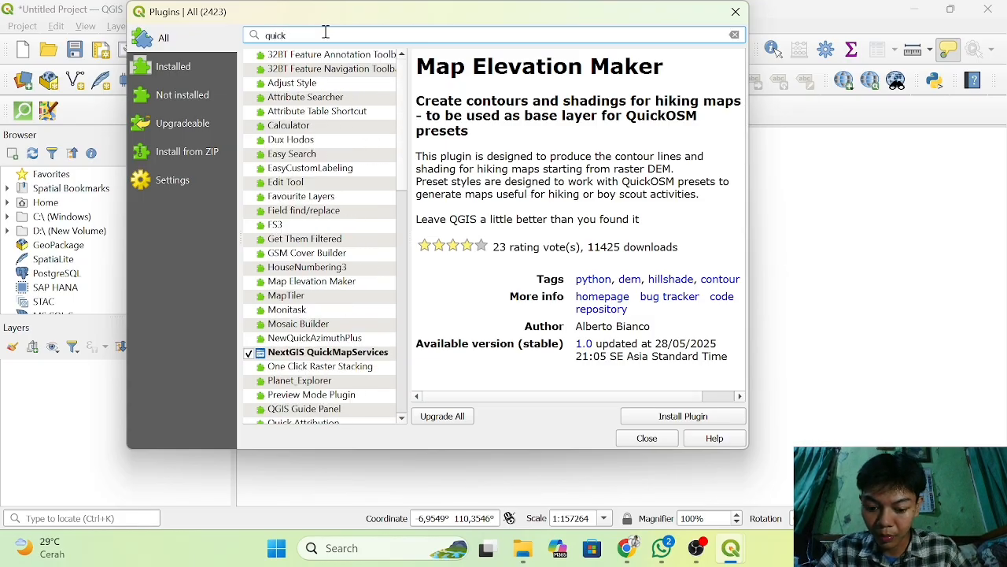
type("osm")
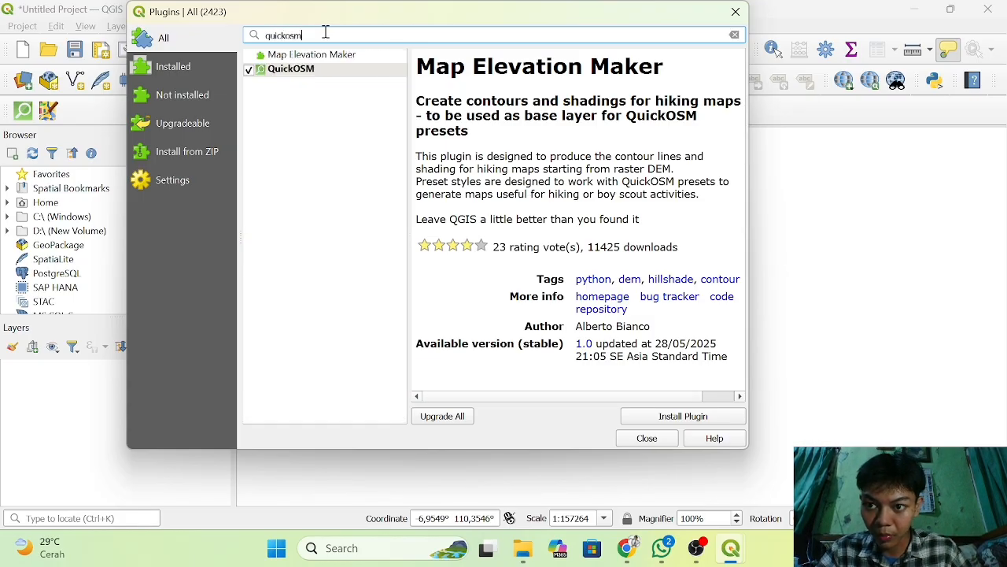
left_click(306, 73)
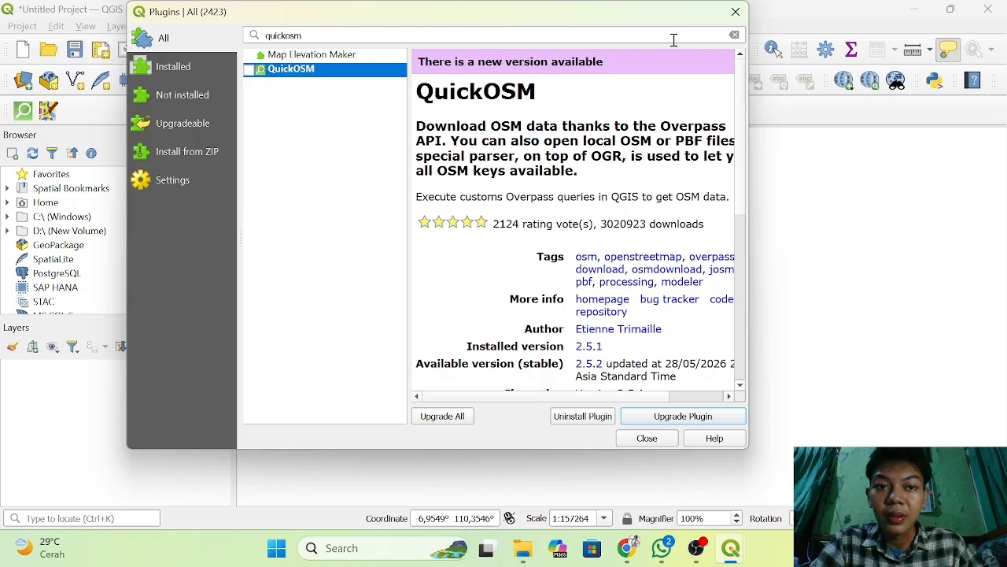
left_click(734, 12)
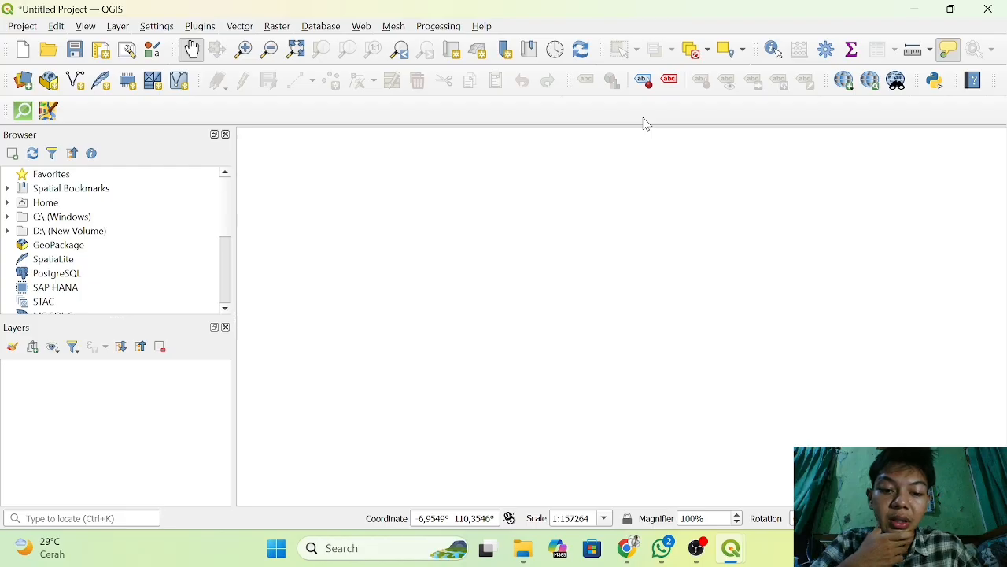
Open the QuickOSM plugin and go to its Quick query page.
left_click(240, 26)
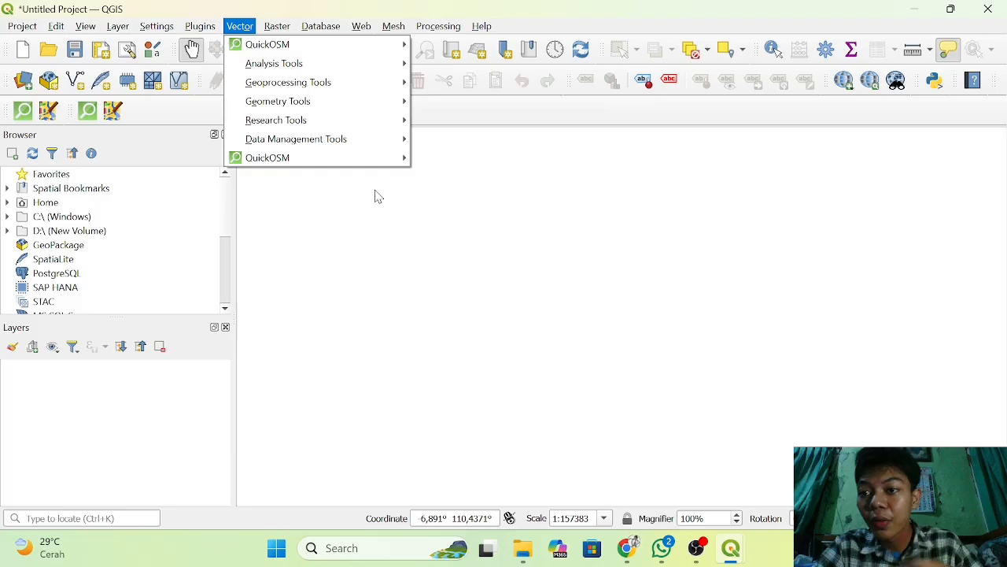
left_click(243, 29)
left_click(248, 35)
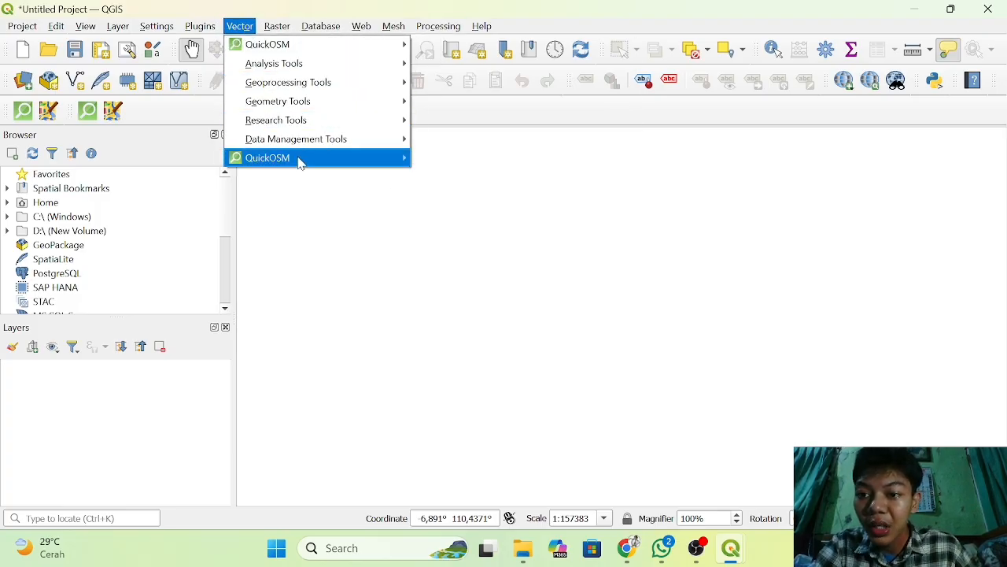
mouse_move(299, 160)
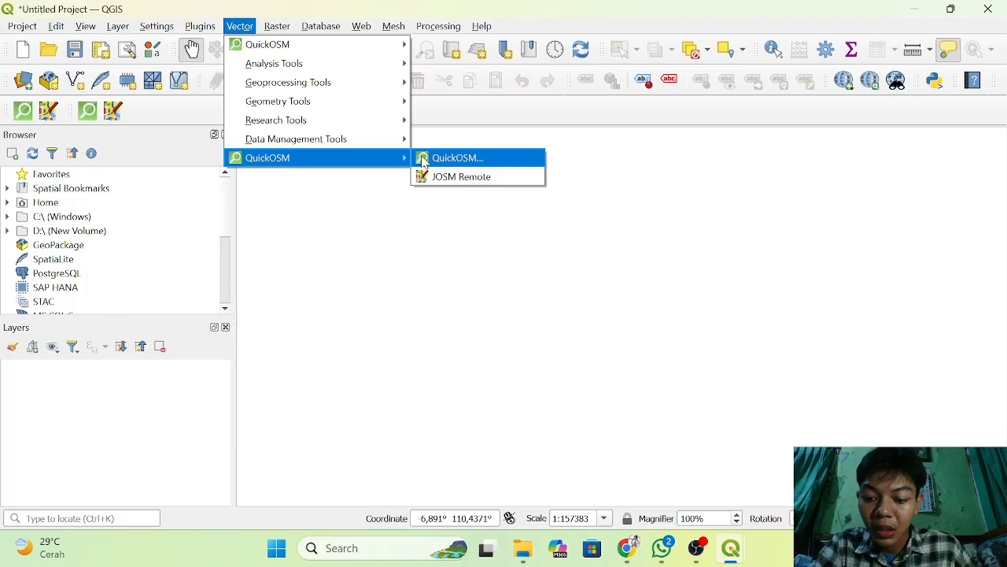
left_click(453, 158)
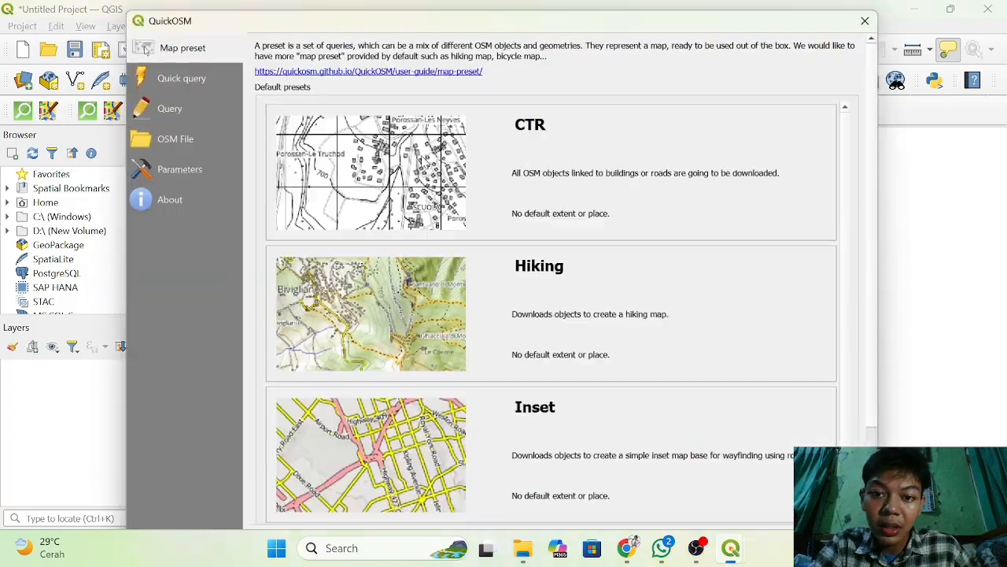
left_click(191, 77)
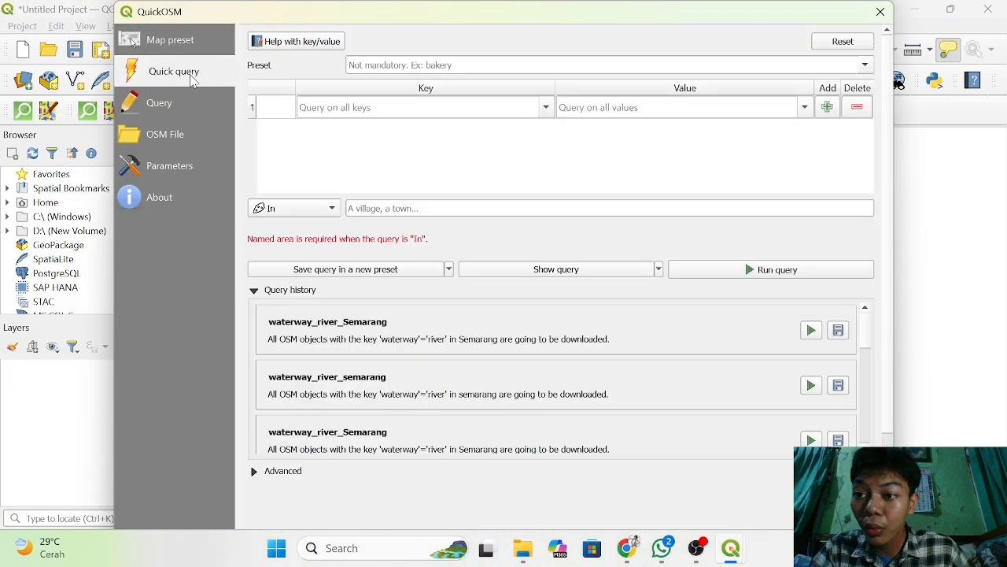
Set the quick query's key to waterway and its value to river.
left_click(365, 111)
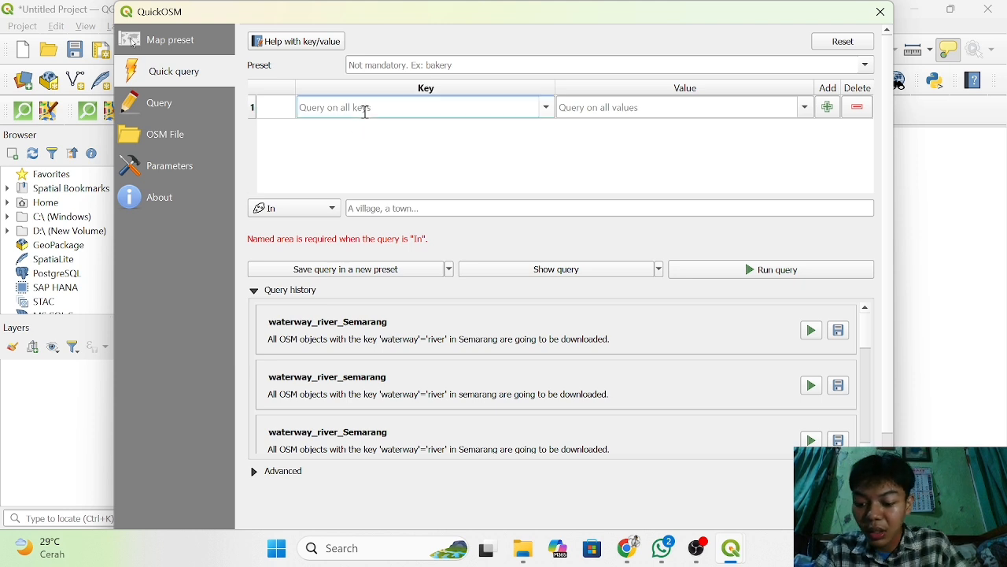
type("waterway")
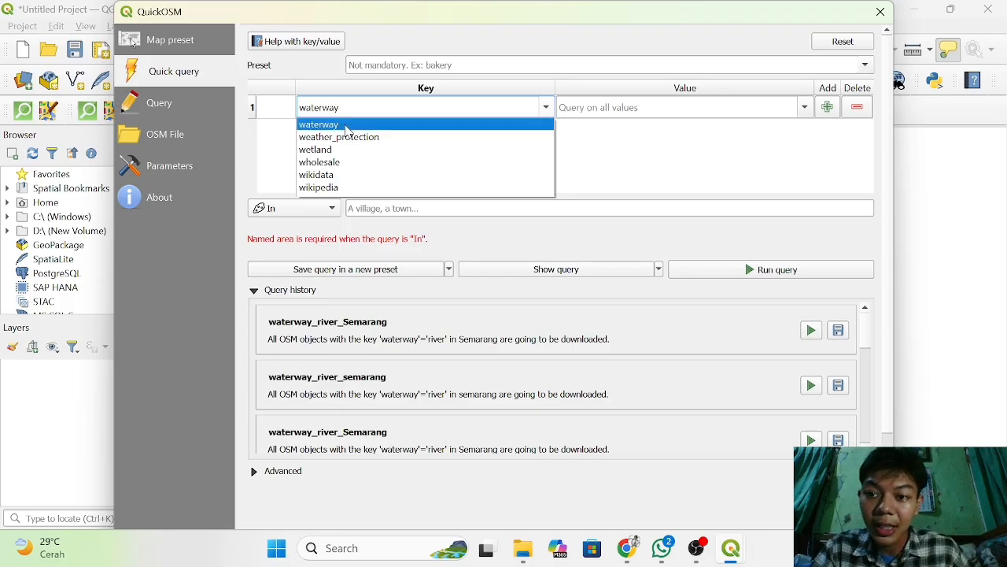
left_click(346, 126)
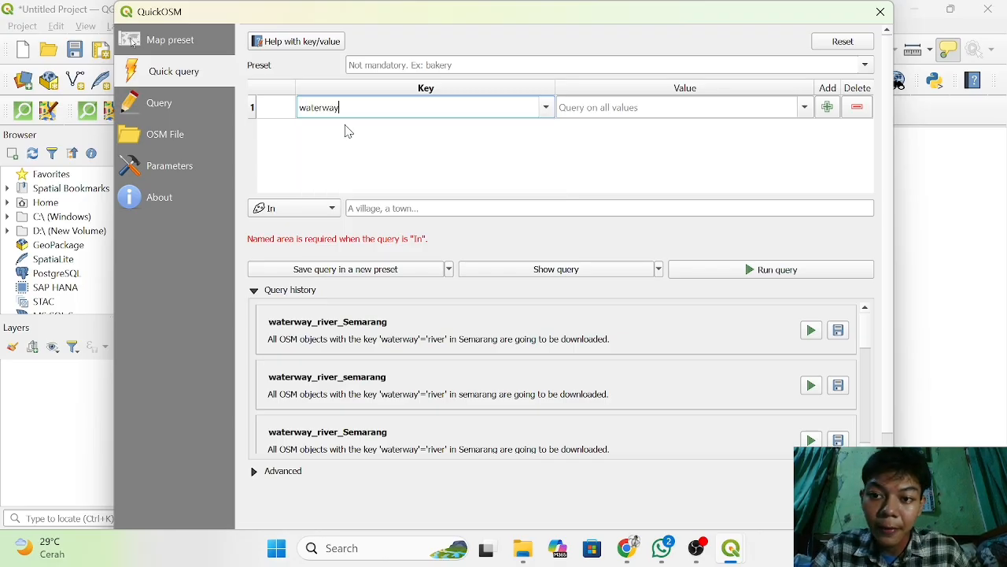
left_click(627, 111)
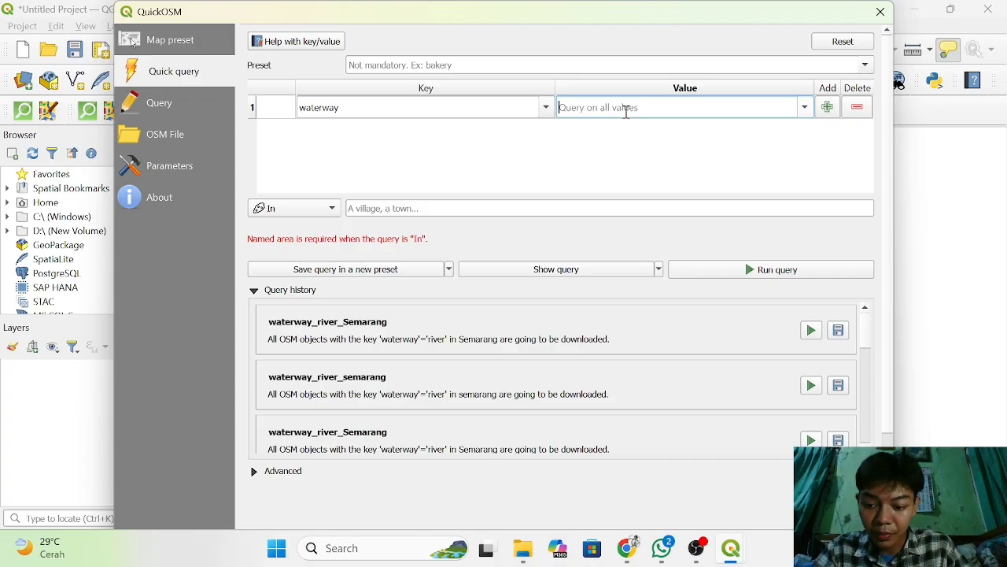
type("river")
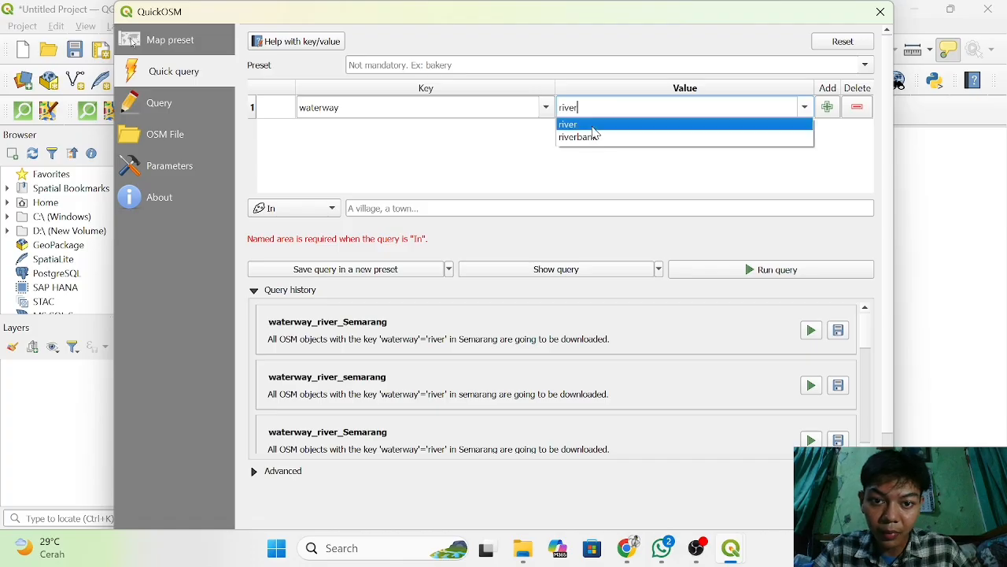
left_click(594, 127)
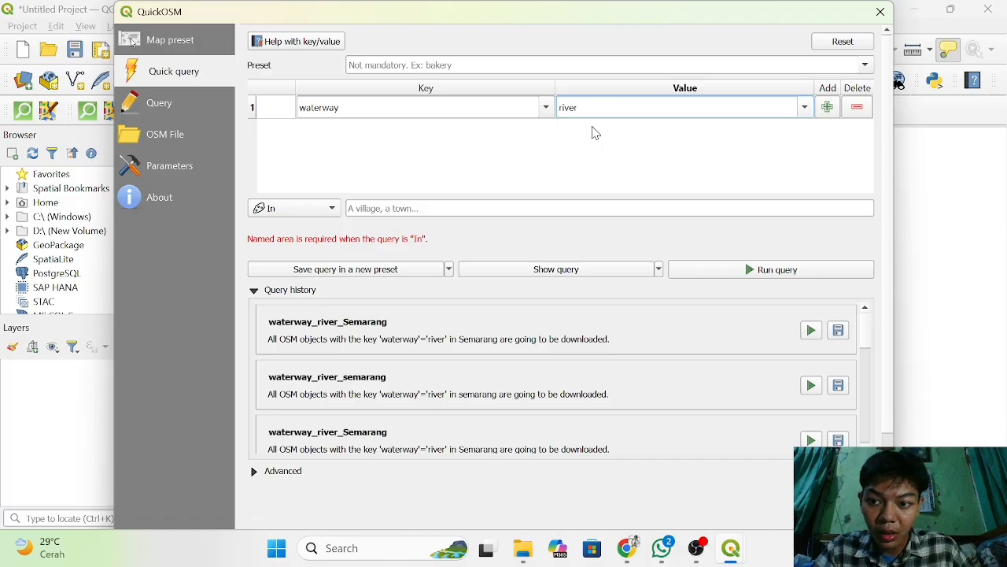
Keep the query's spatial mode as In and set the named area to semarang.
left_click(386, 211)
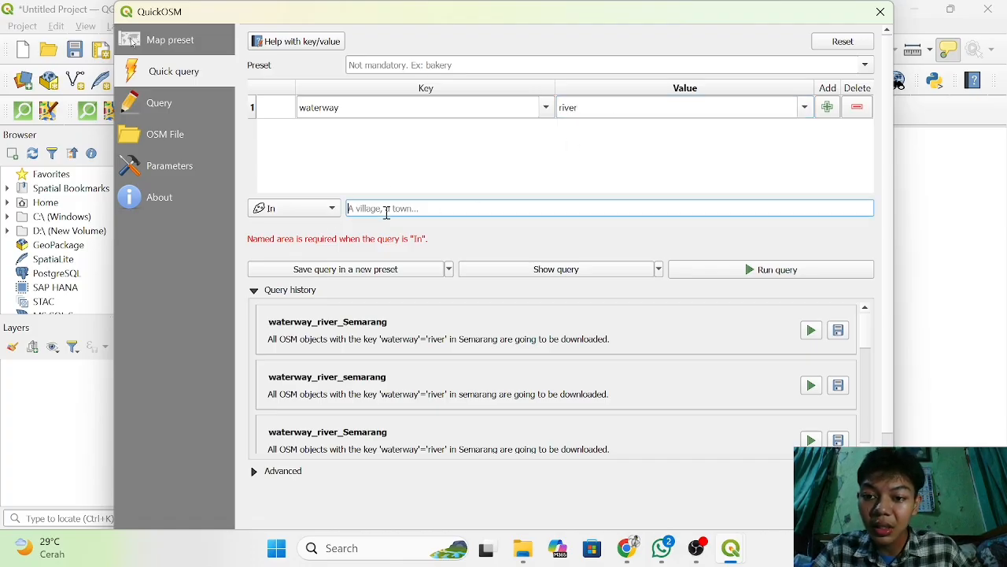
left_click(330, 210)
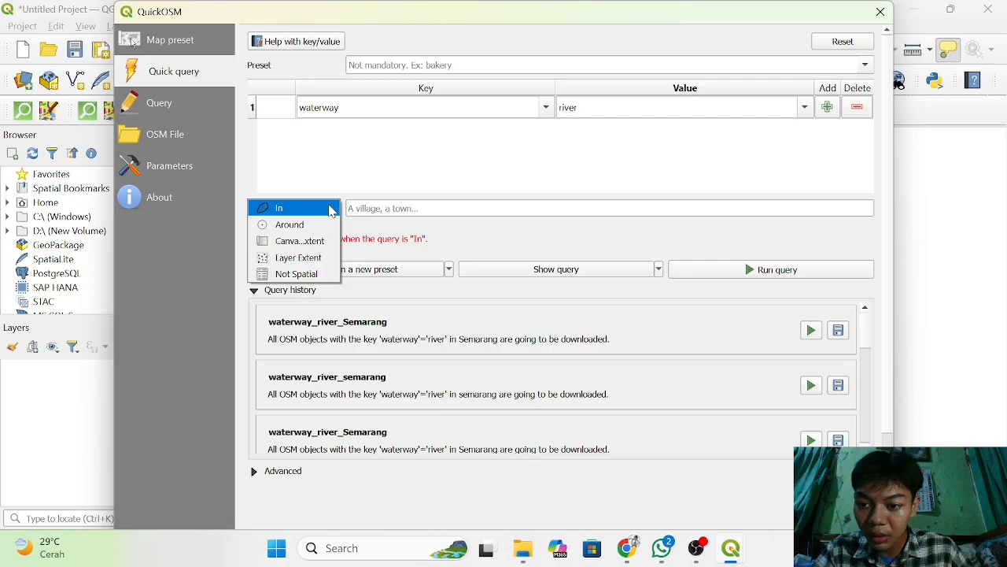
left_click(383, 212)
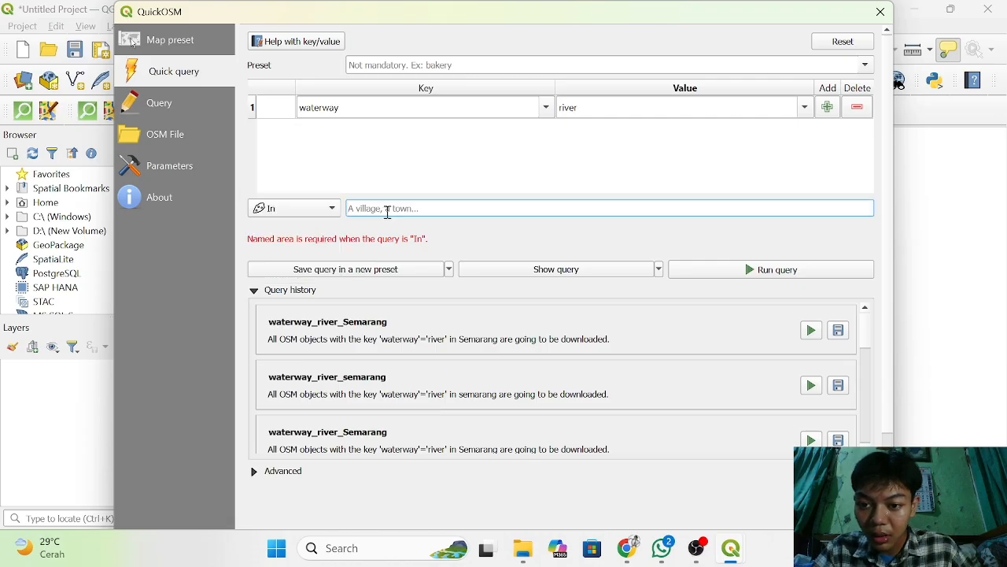
type("semarang")
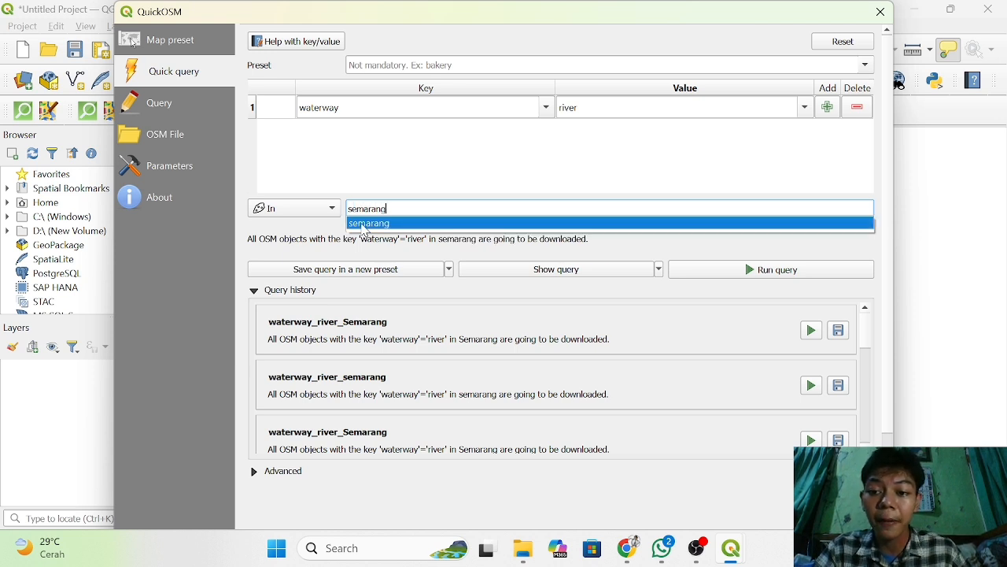
left_click(367, 224)
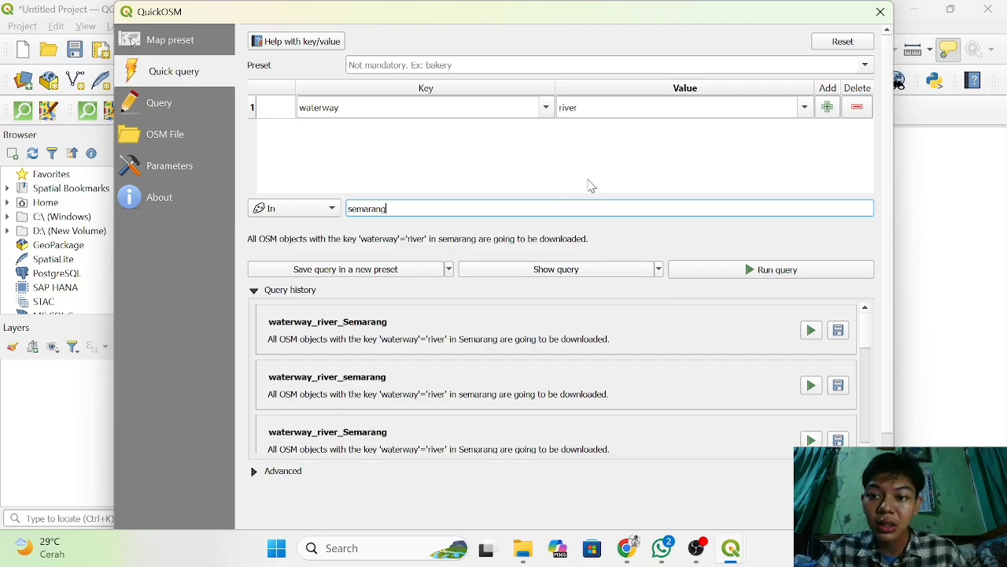
Run the topmost waterway_river_Semarang query from the query history to load the river layers, and close QuickOSM.
left_click(811, 331)
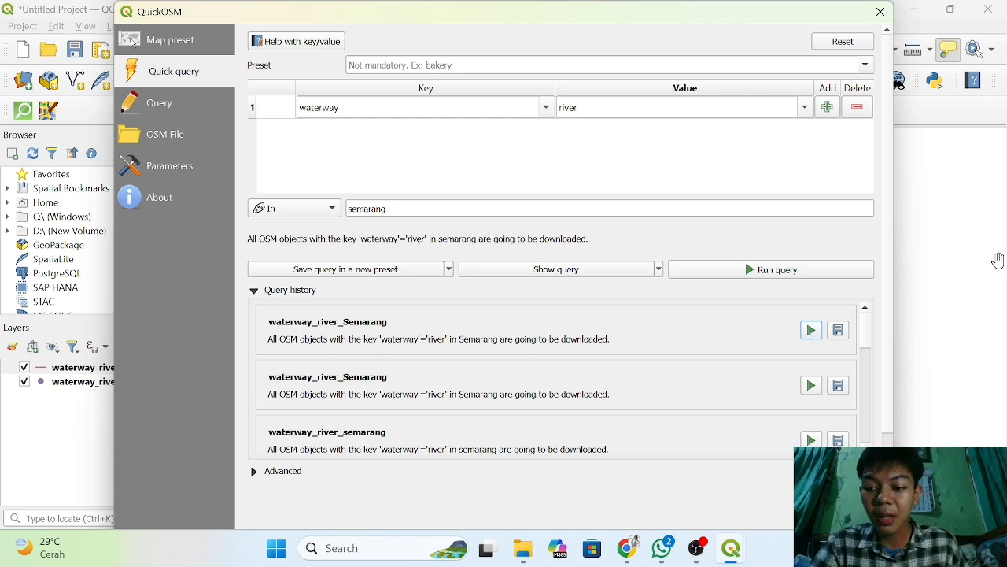
left_click(881, 12)
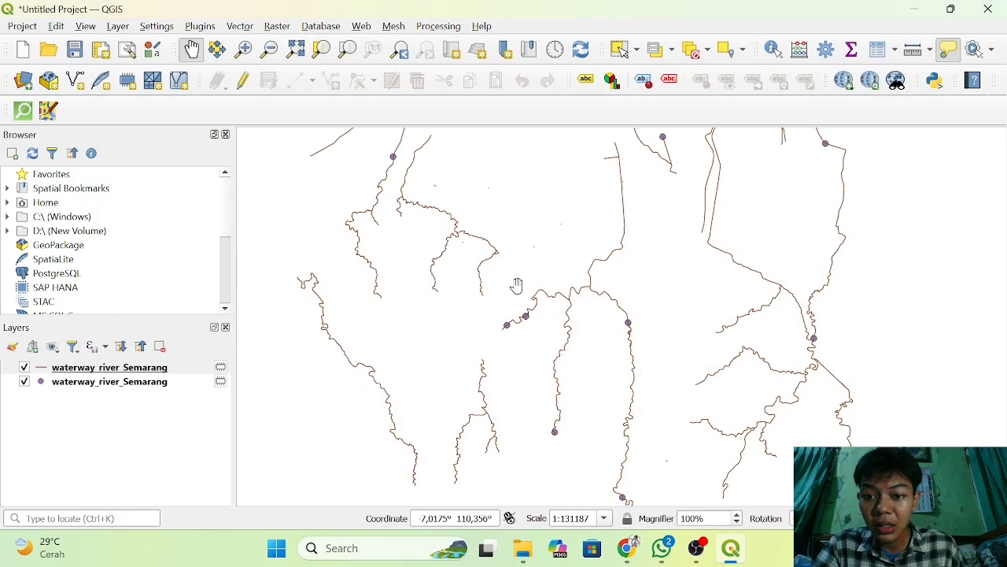
scroll(516, 286, "down", 2)
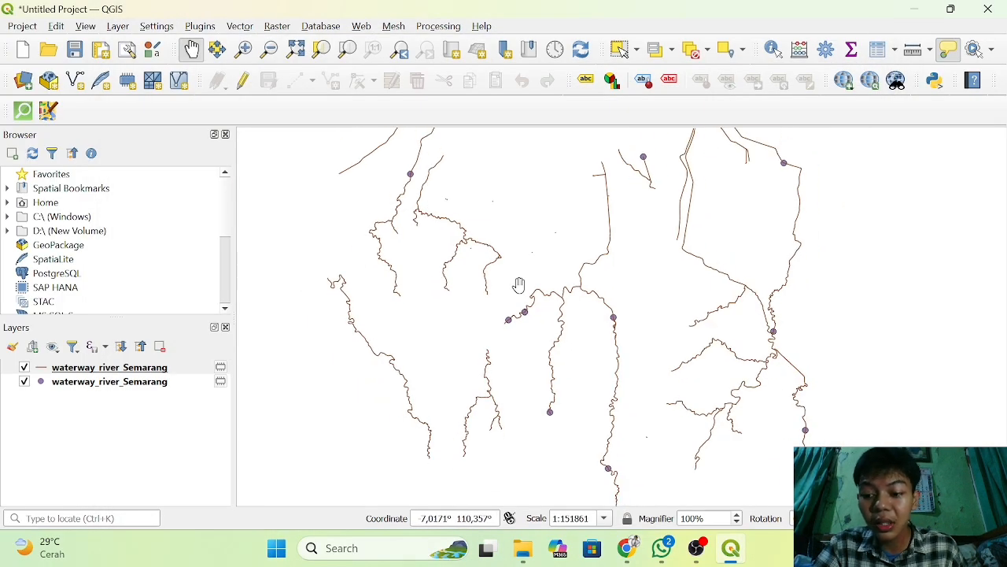
scroll(518, 285, "up", 5)
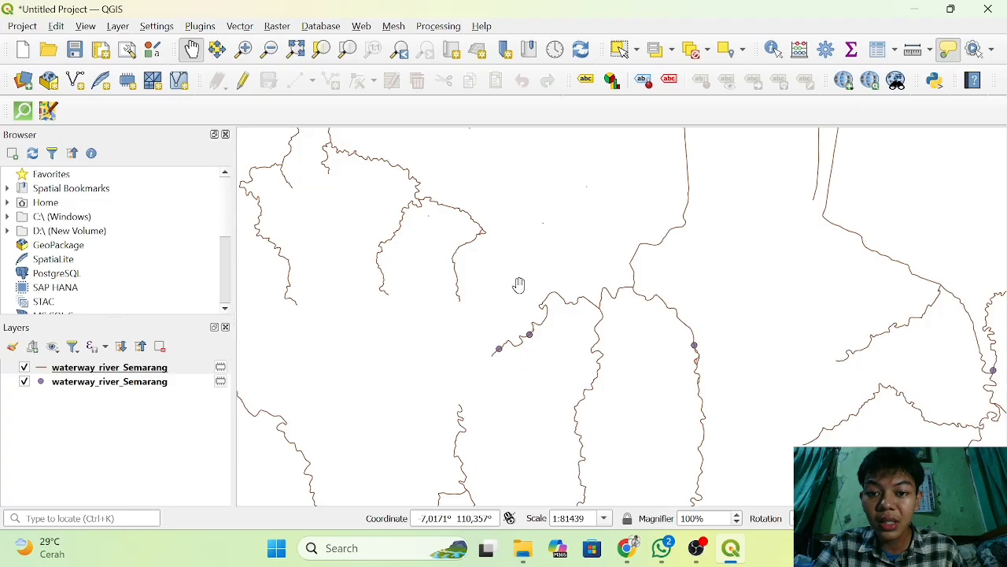
scroll(519, 285, "down", 1)
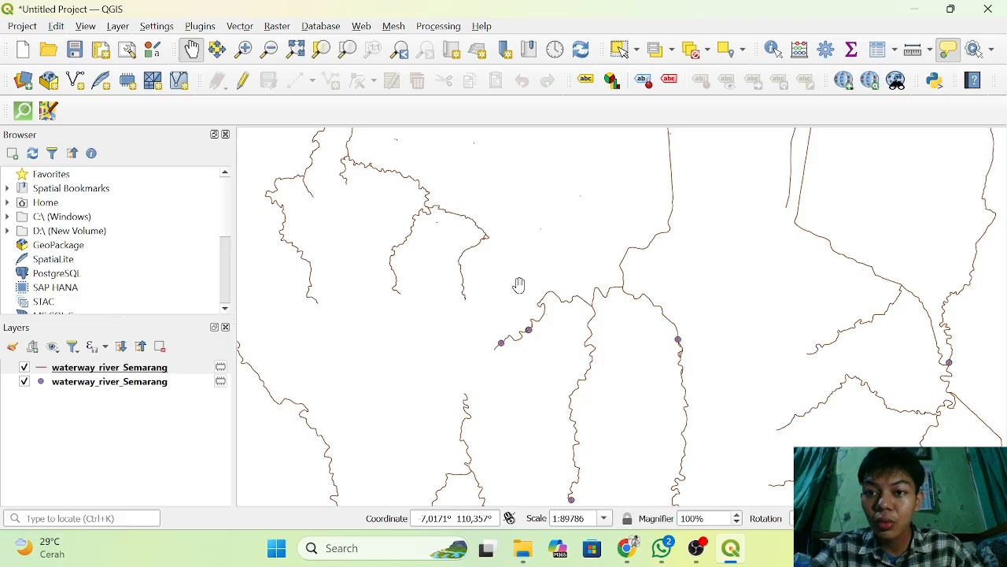
Add the OSM Standard basemap from QuickMapServices beneath the river layers.
left_click(364, 30)
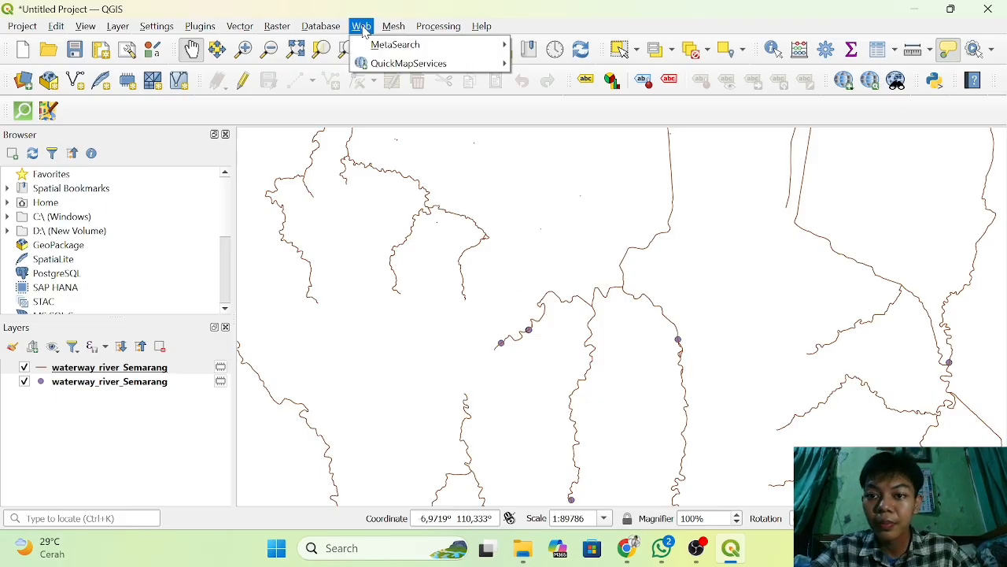
mouse_move(420, 62)
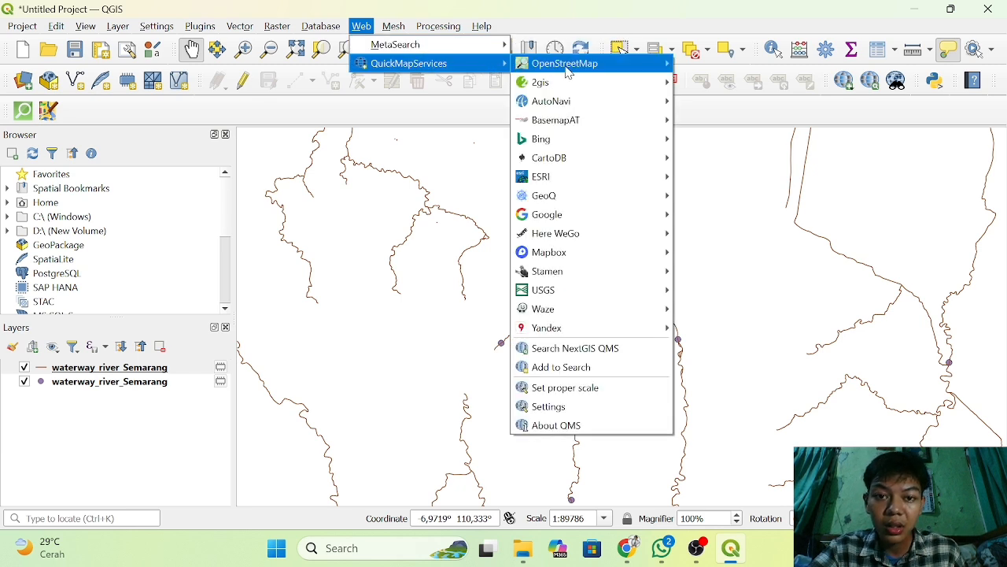
mouse_move(572, 72)
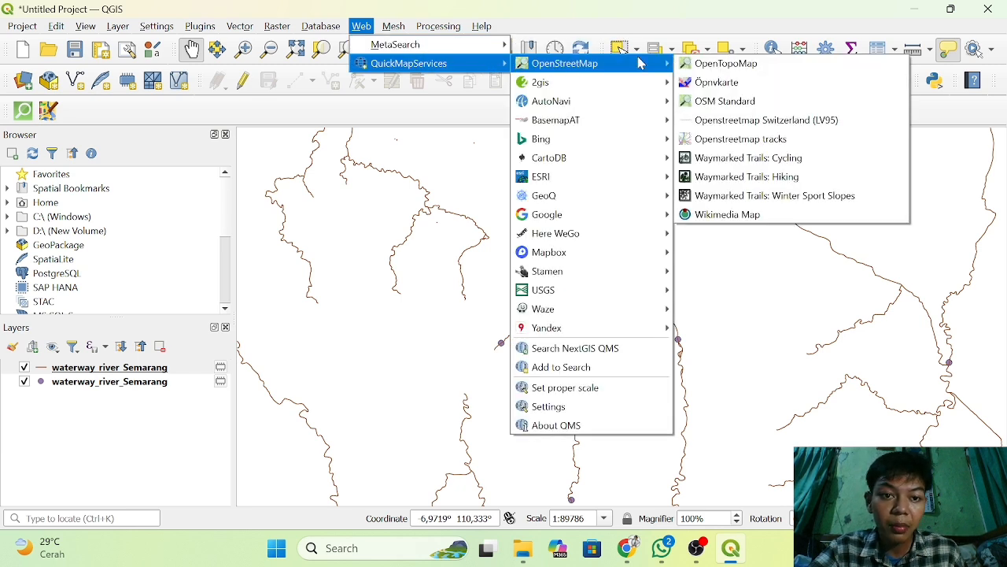
left_click(756, 105)
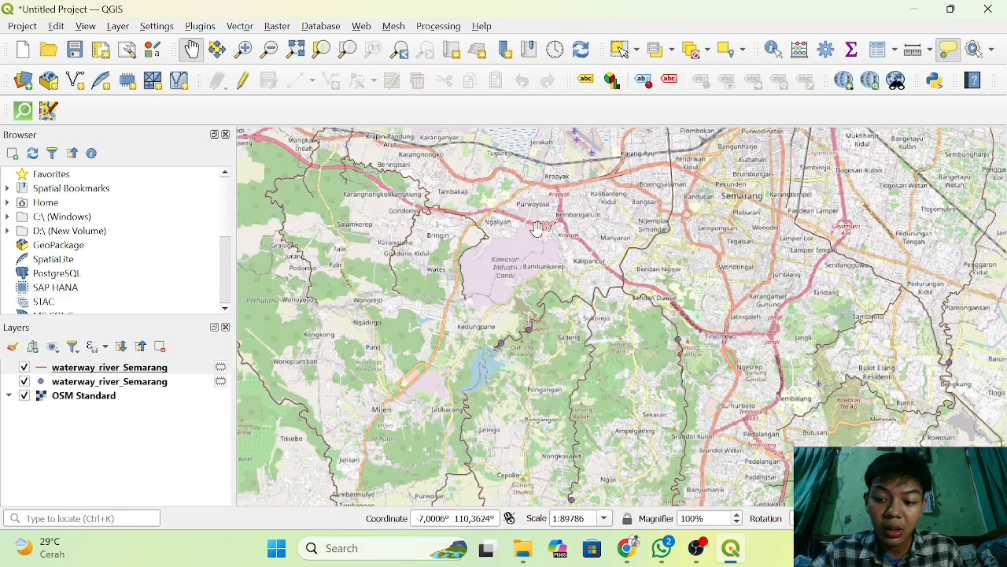
mouse_move(540, 226)
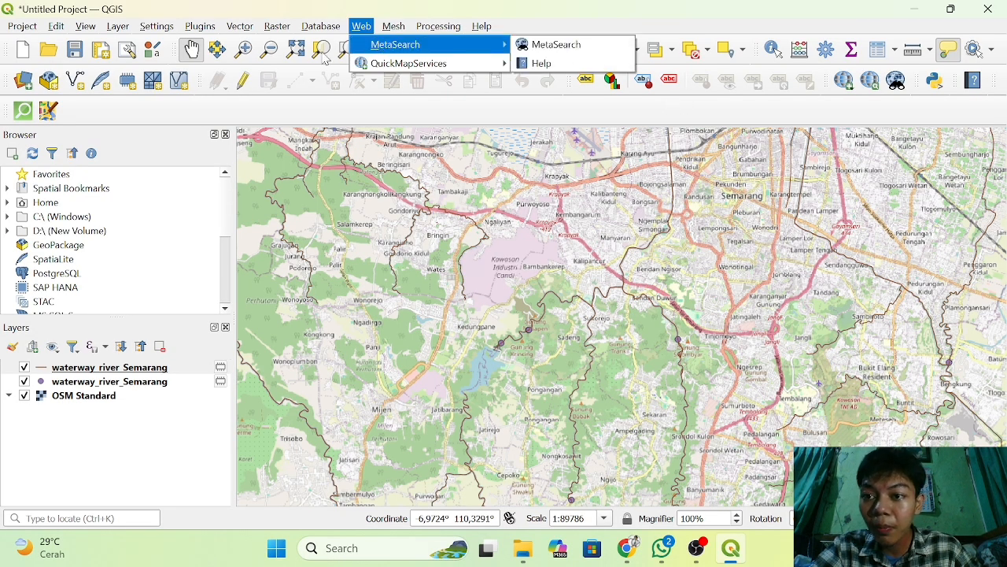
Open the Processing Toolbox and search its algorithms for "buf".
mouse_move(321, 26)
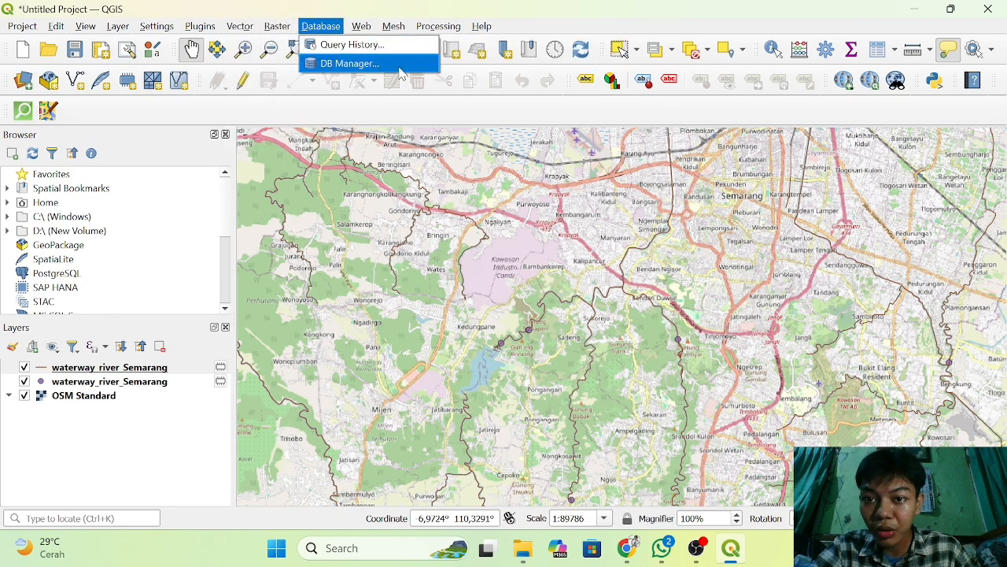
left_click(438, 26)
left_click(438, 26)
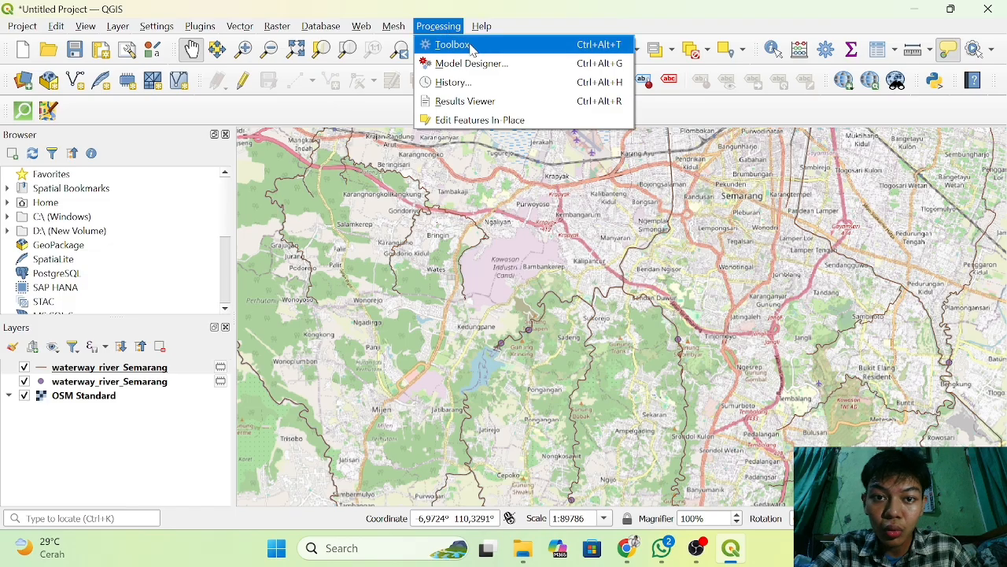
left_click(453, 44)
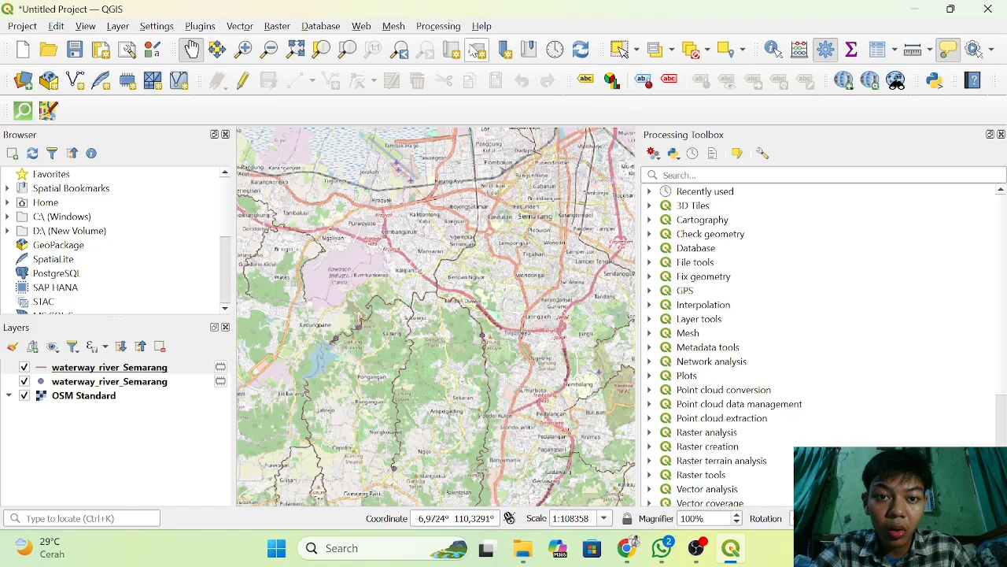
left_click(699, 175)
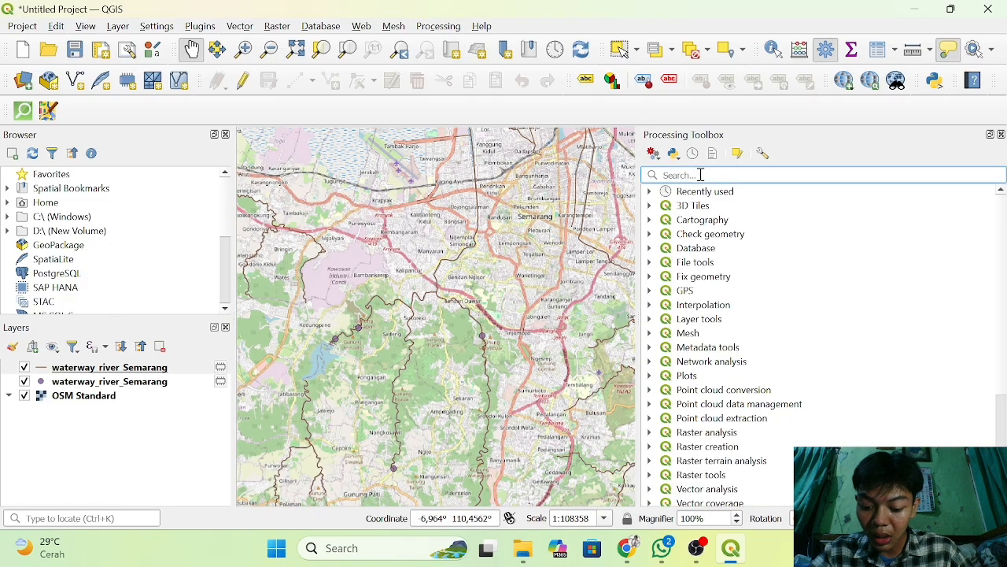
type("bu")
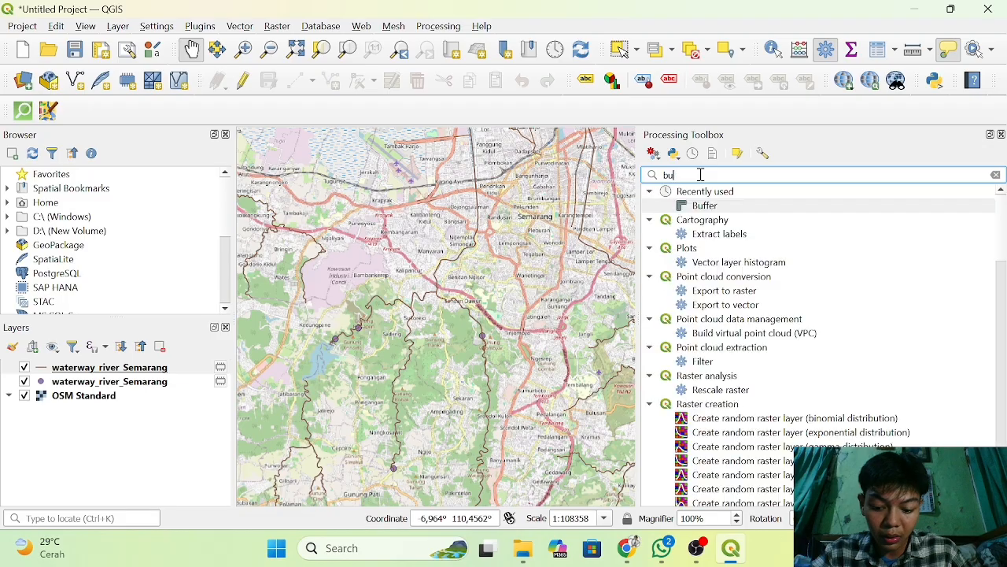
type("f")
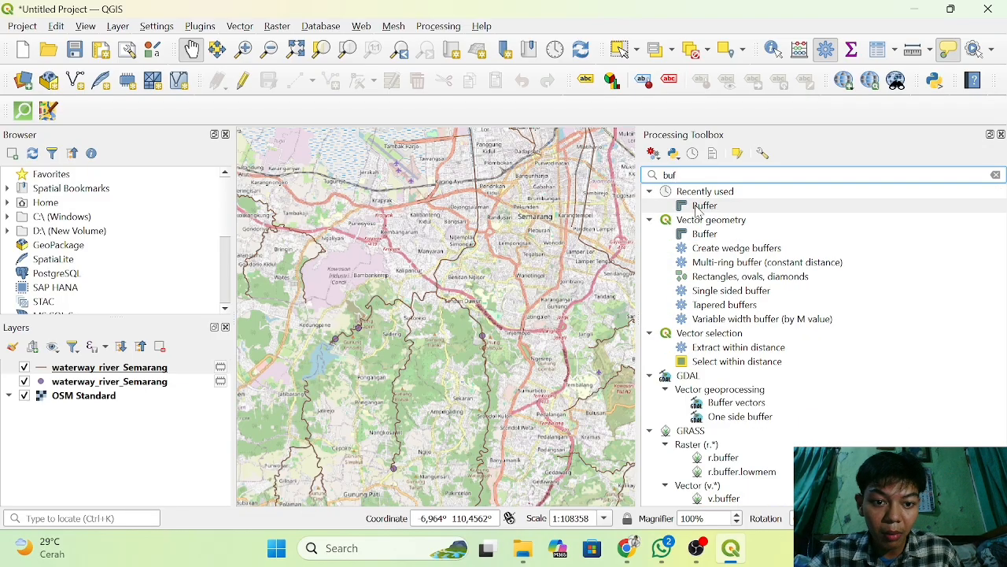
double_click(700, 209)
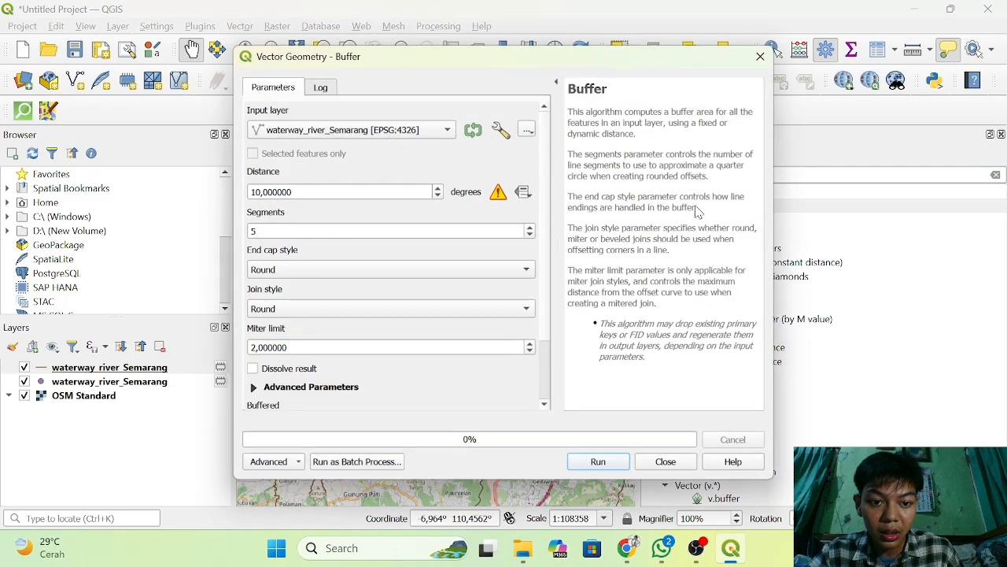
left_click(415, 132)
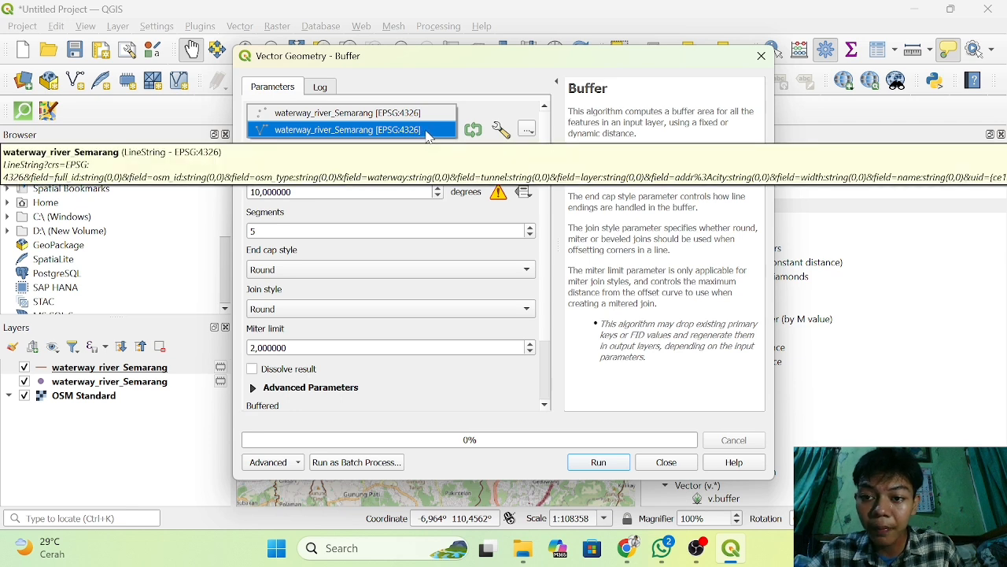
left_click(427, 130)
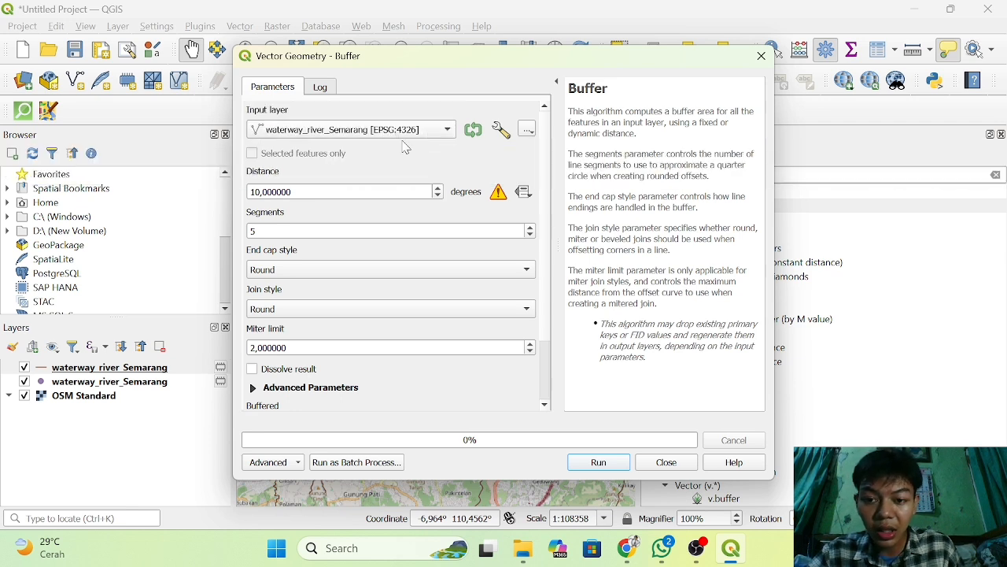
left_click(761, 56)
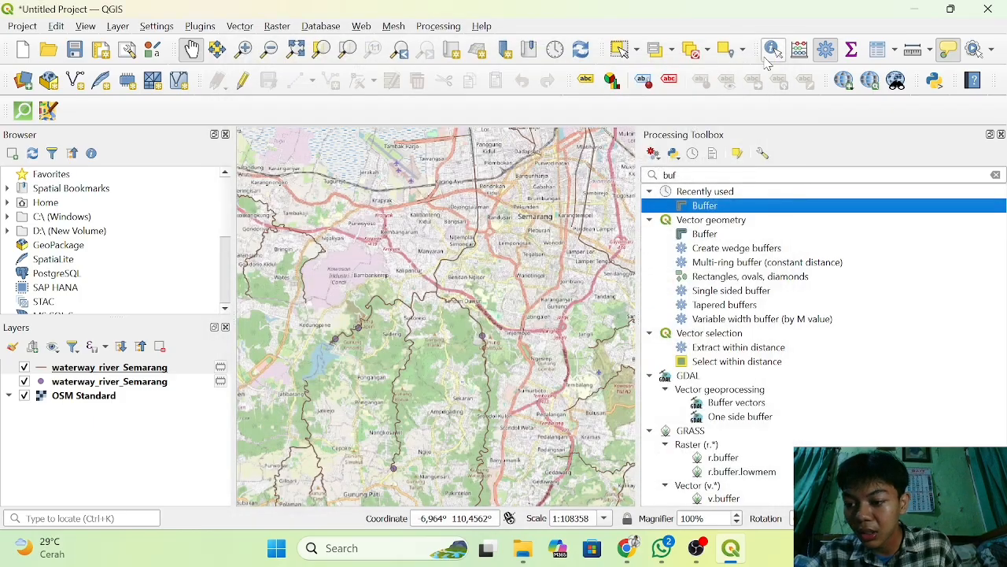
Start exporting the waterway_river_Semarang line layer as a GeoPackage with the file name Sungai Semarang.
left_click(65, 370)
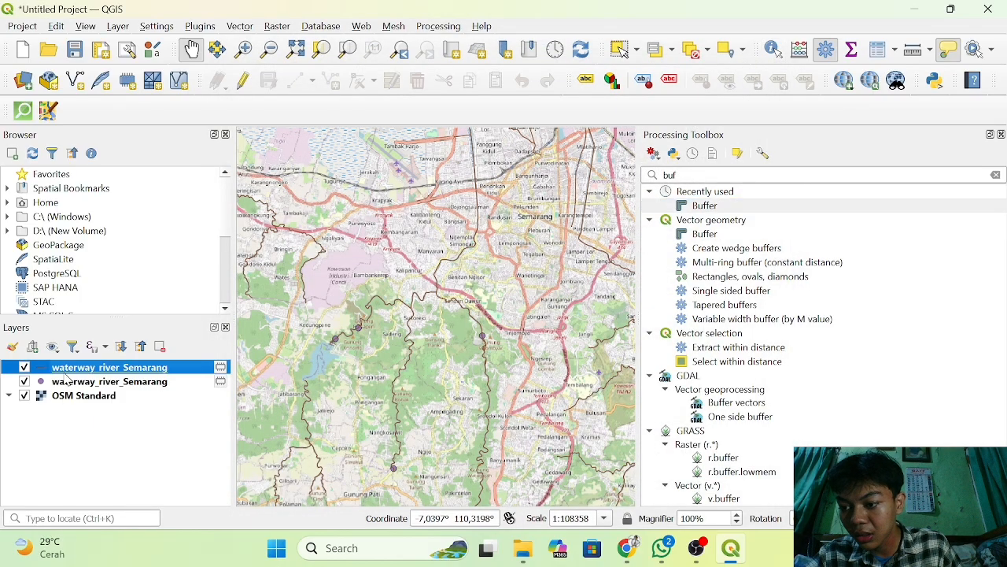
right_click(66, 375)
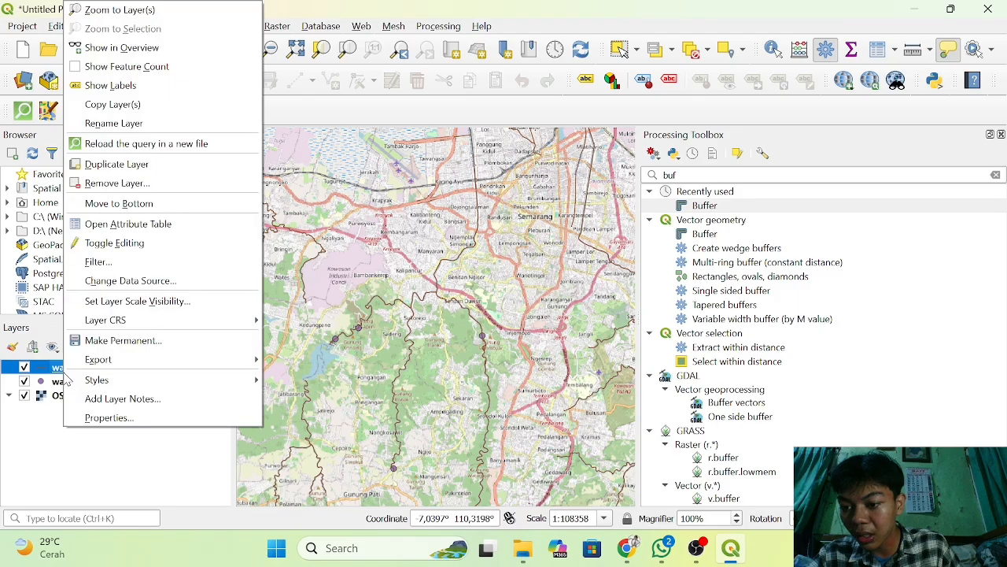
mouse_move(143, 368)
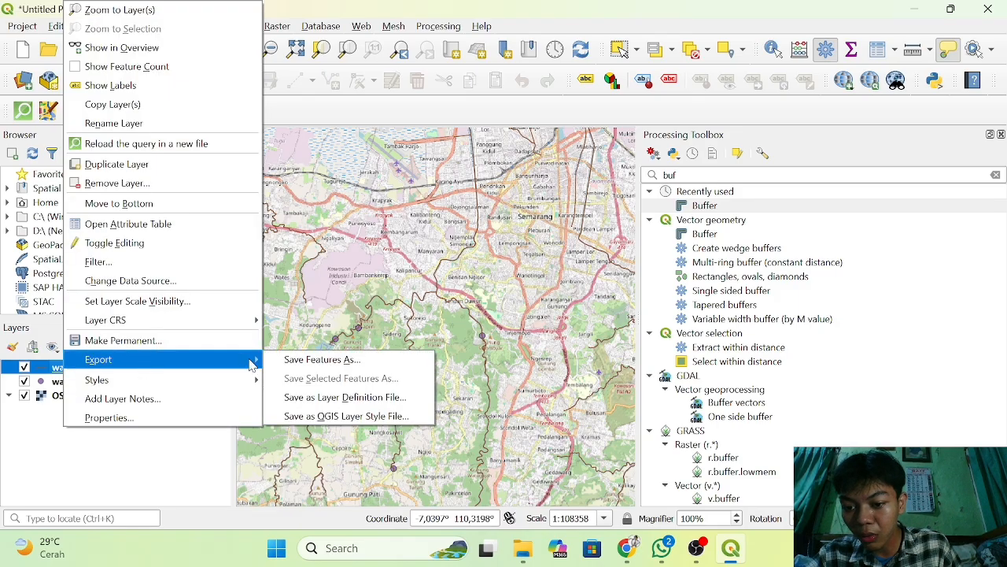
left_click(295, 367)
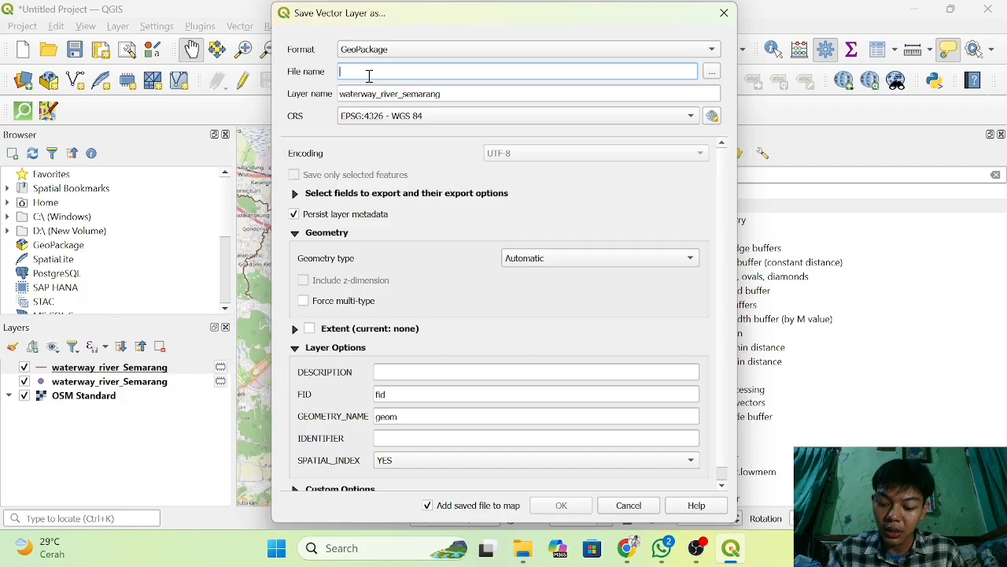
type("Sun")
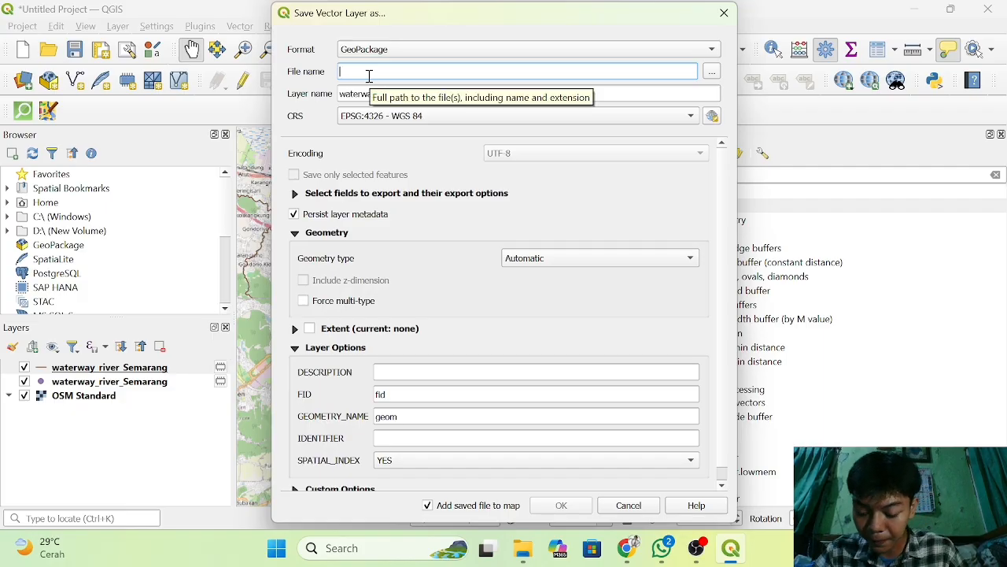
type("i")
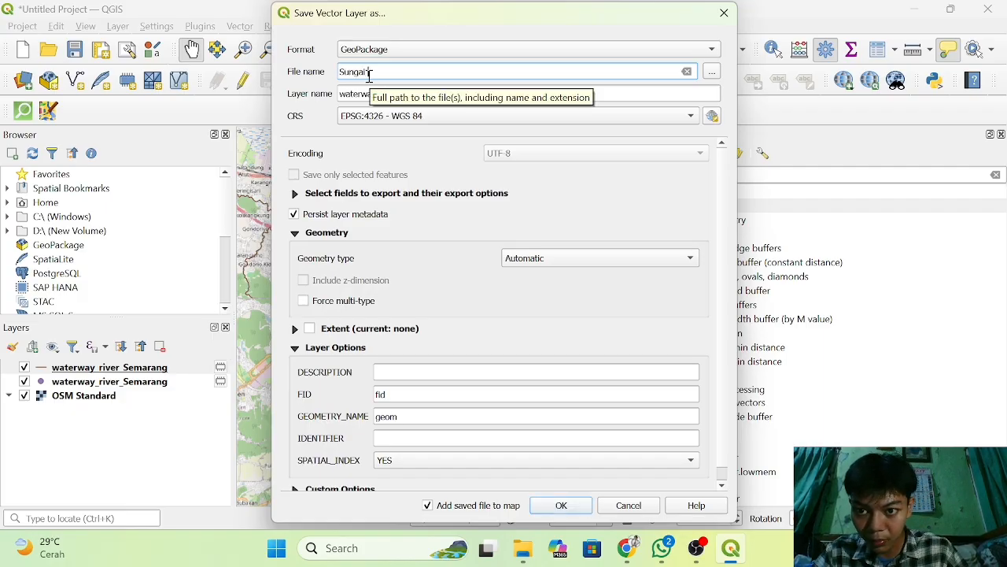
type(" Semarang")
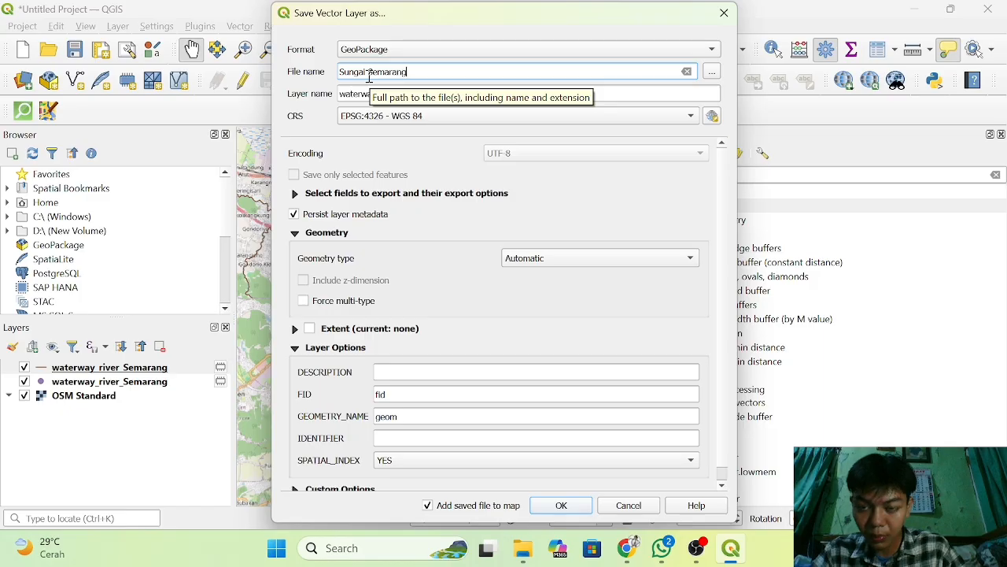
Save the export in the CRS EPSG:32749 - WGS 84 / UTM zone 49S and hide the original river line layer.
left_click(540, 118)
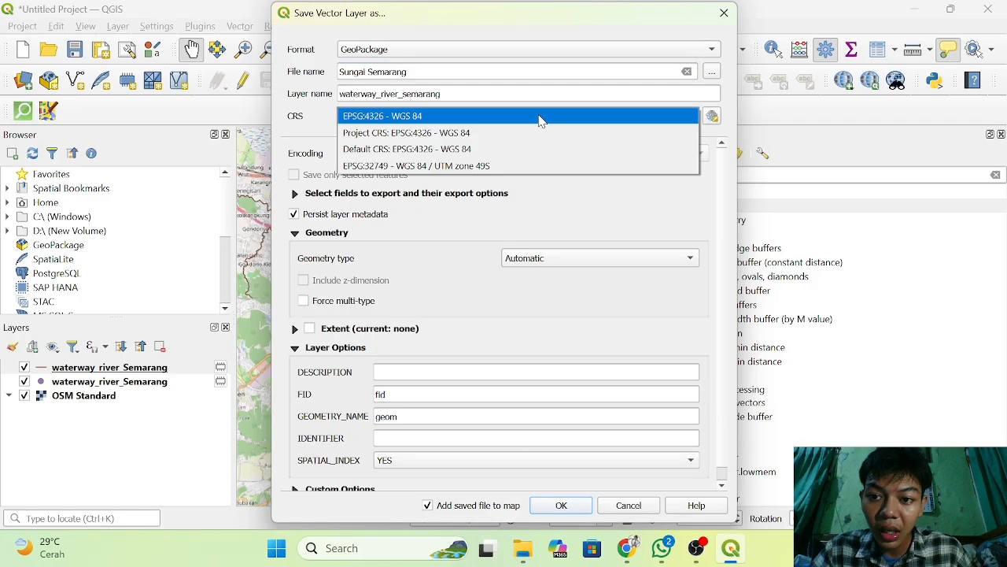
left_click(451, 166)
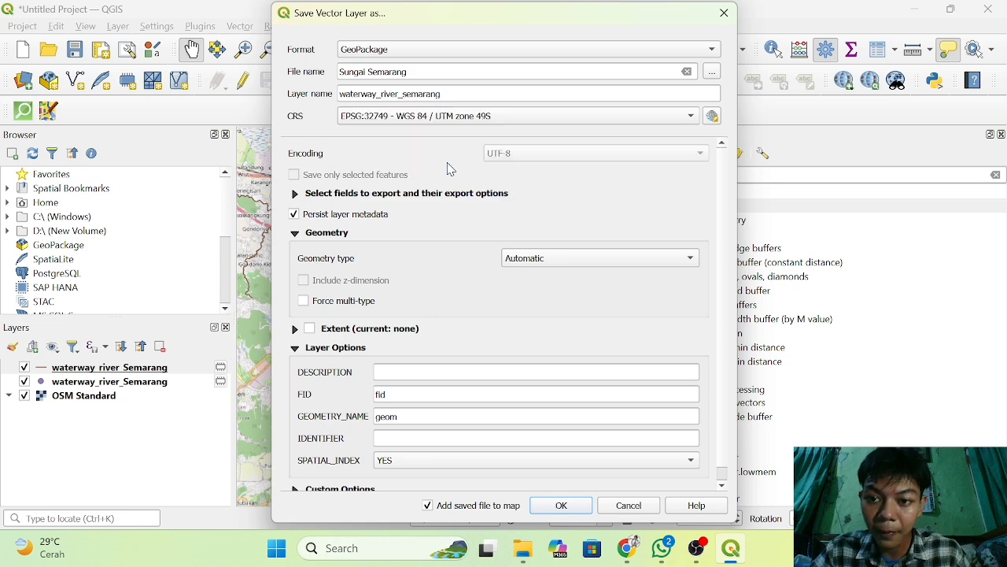
left_click(560, 506)
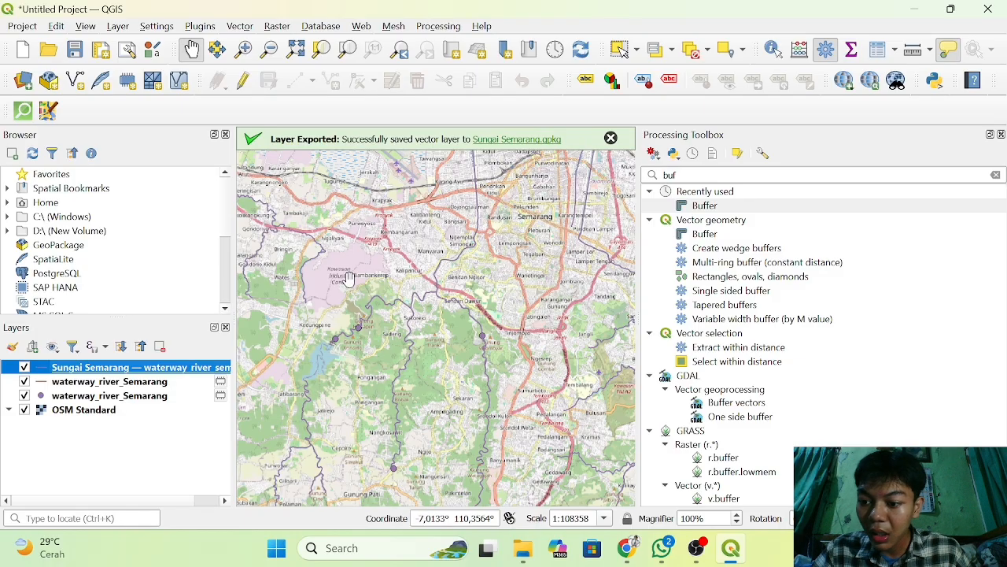
left_click(24, 381)
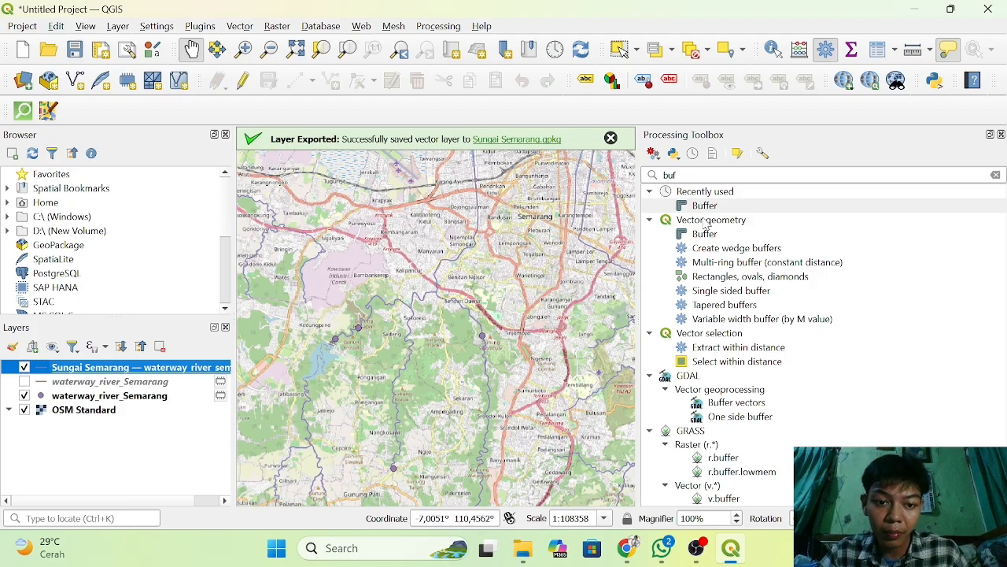
Open the Buffer algorithm and choose the exported Sungai Semarang layer in EPSG:32749 as its input.
double_click(698, 207)
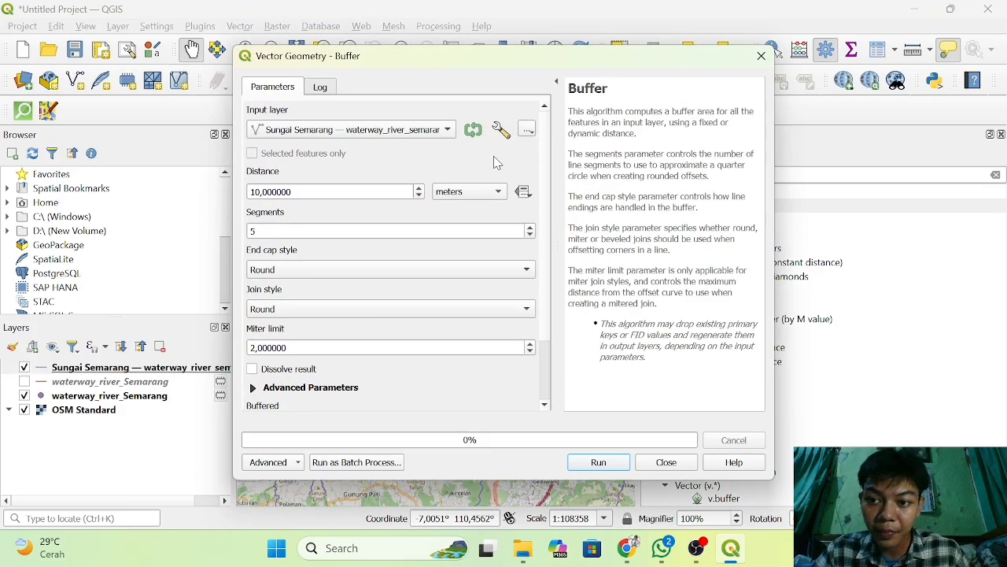
left_click(411, 133)
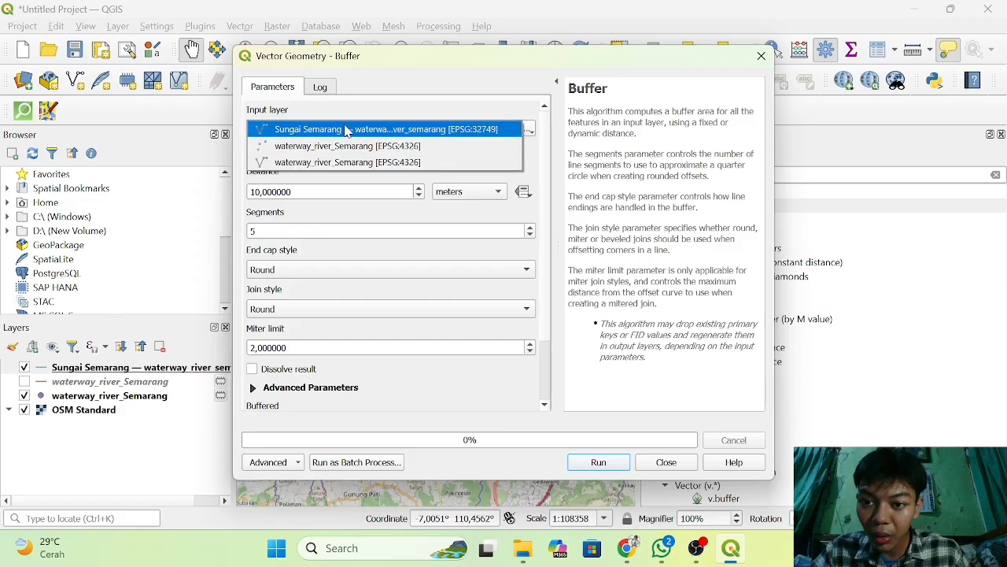
left_click(475, 133)
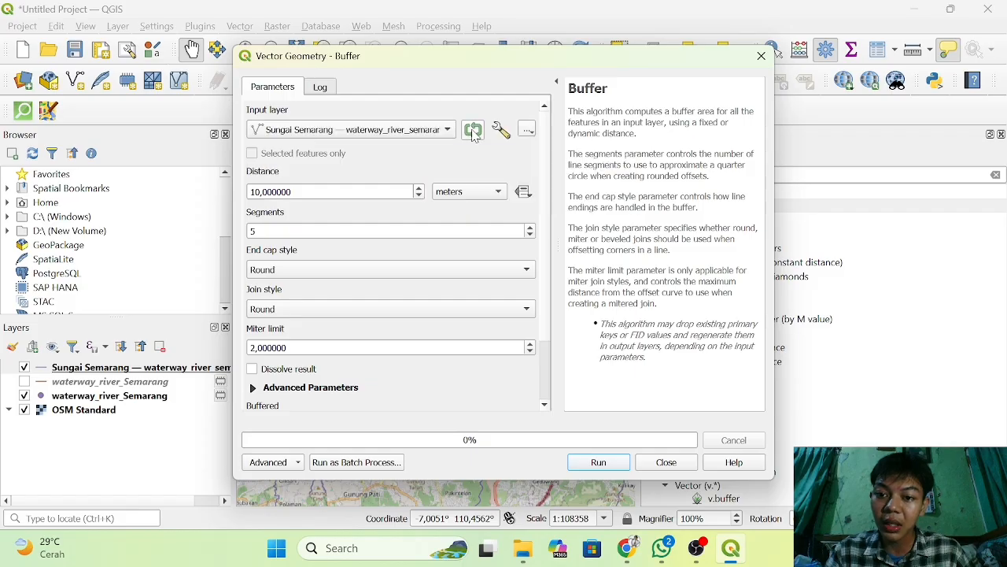
Set the buffer distance to 100 meters, run the buffer on the river lines, and close the dialog.
left_click(341, 191)
key("BackSpace")
key("BackSpace")
key("BackSpace")
key("BackSpace")
key("BackSpace")
key("BackSpace")
key("BackSpace")
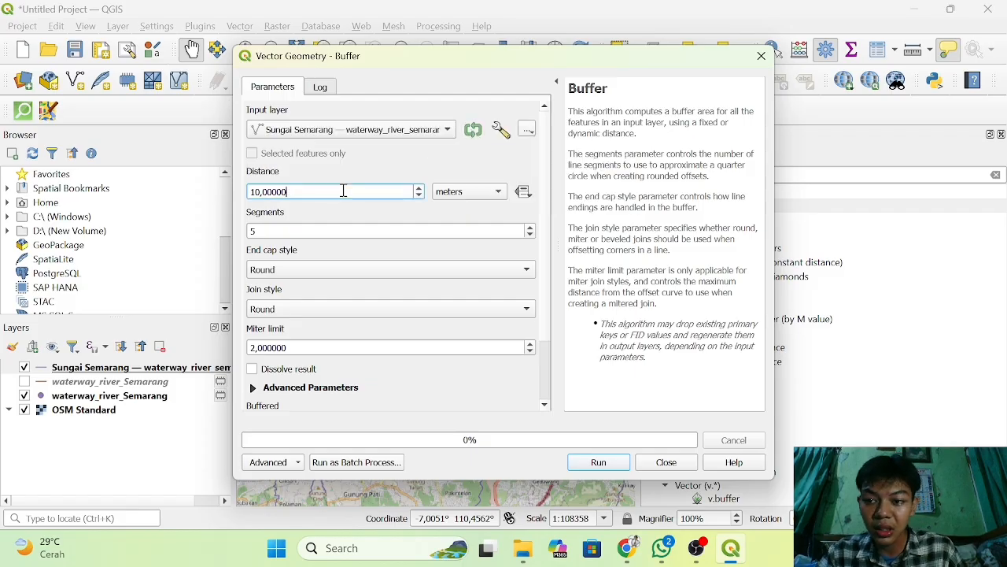
key("BackSpace")
key("BackSpace")
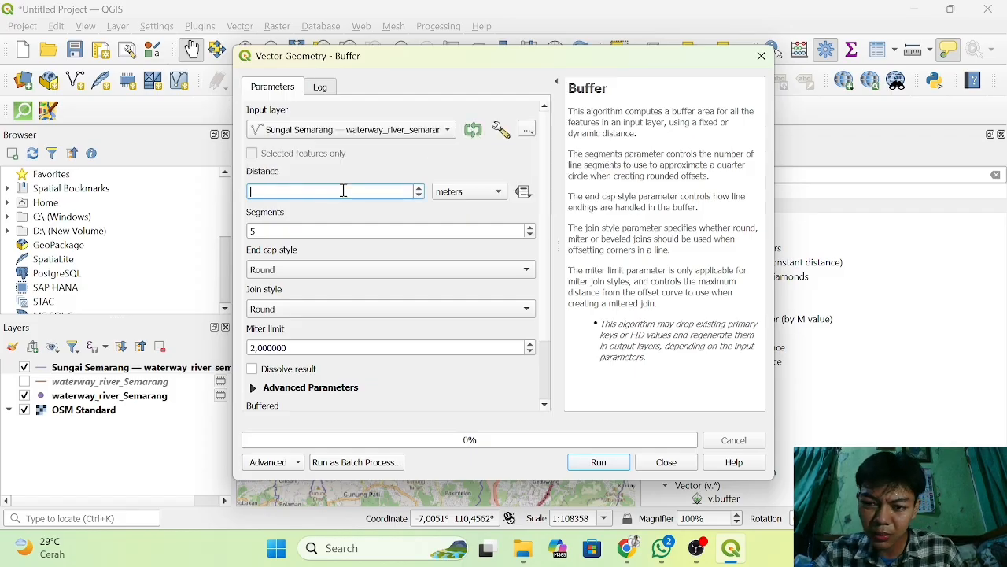
type("100")
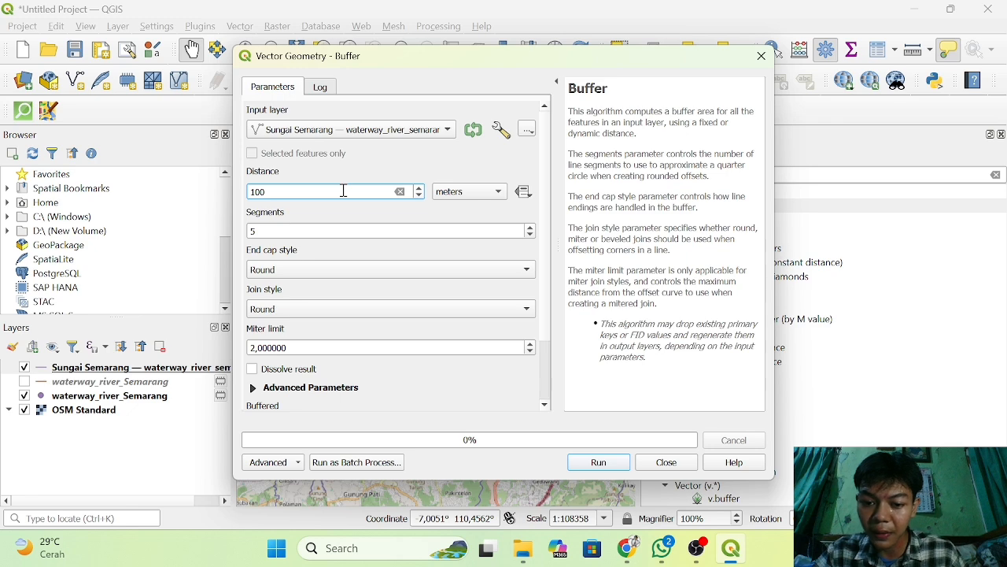
left_click(610, 469)
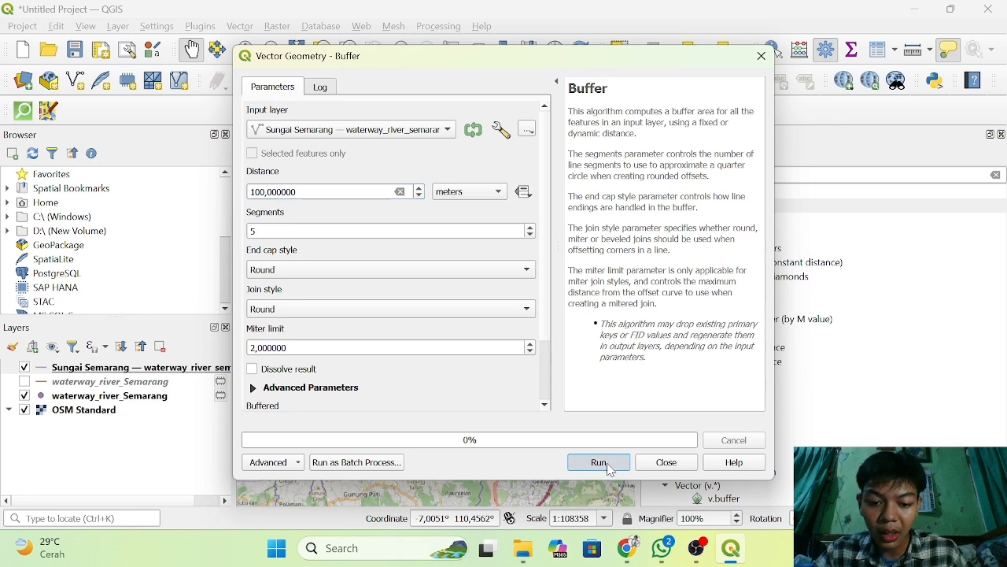
left_click(665, 462)
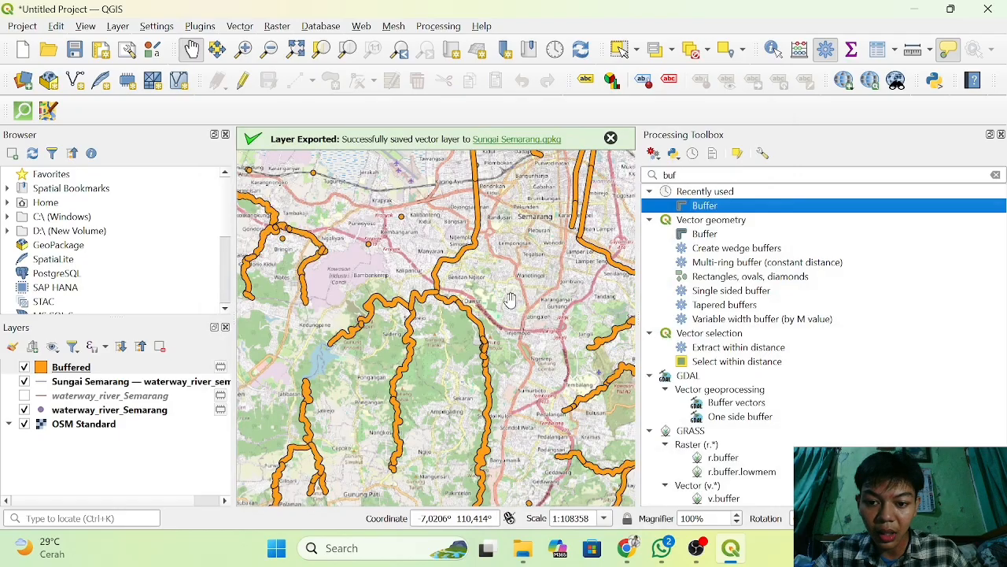
scroll(511, 300, "down", 2)
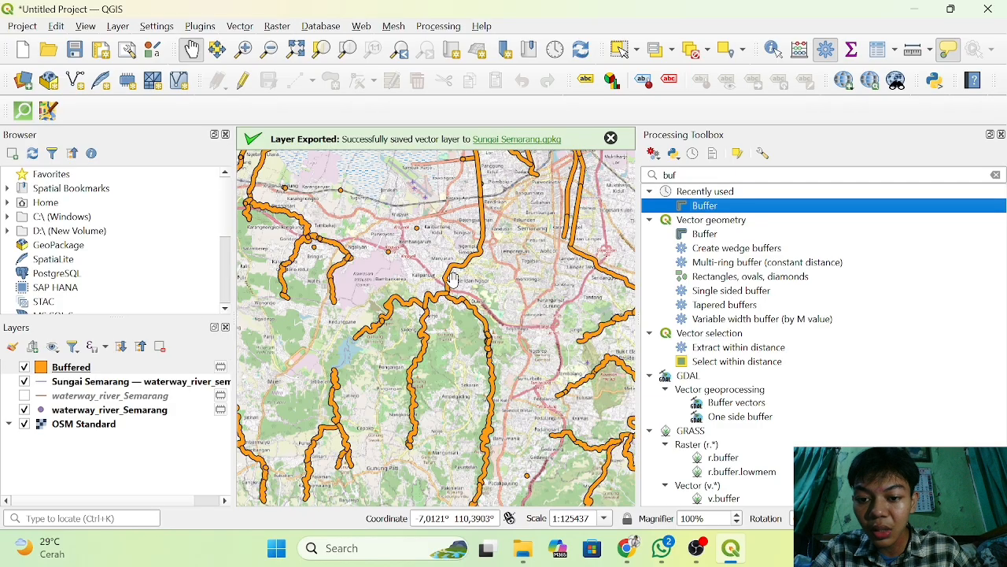
Open the Buffer algorithm again and choose the Sungai Semarang line layer in EPSG:32749 as its input.
scroll(454, 279, "up", 2)
scroll(454, 280, "up", 3)
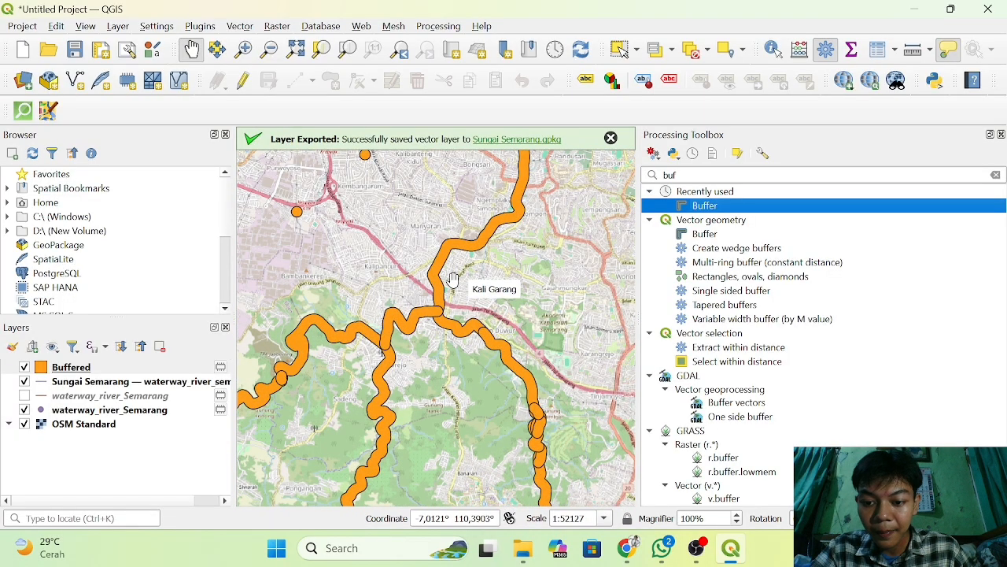
scroll(454, 280, "up", 1)
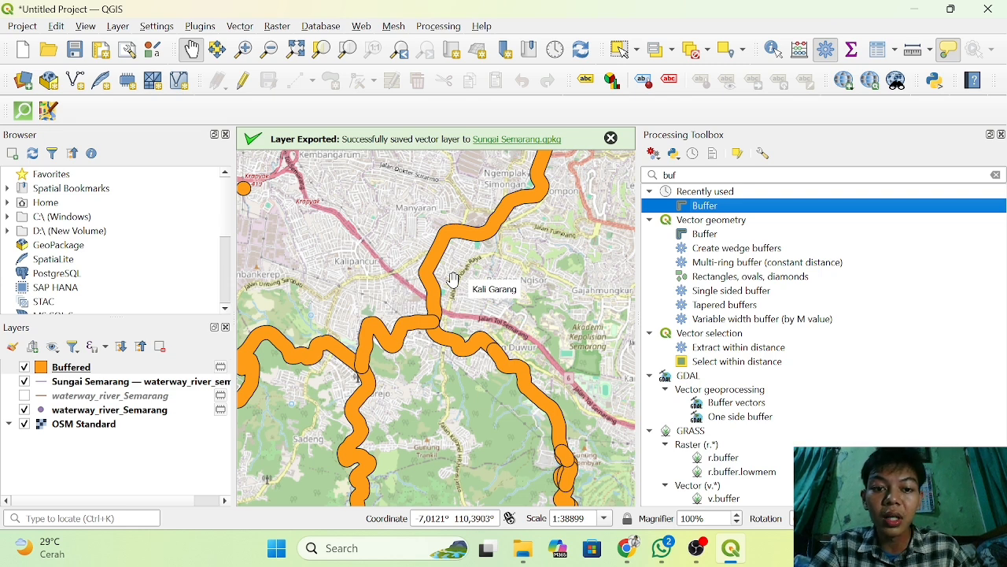
double_click(692, 205)
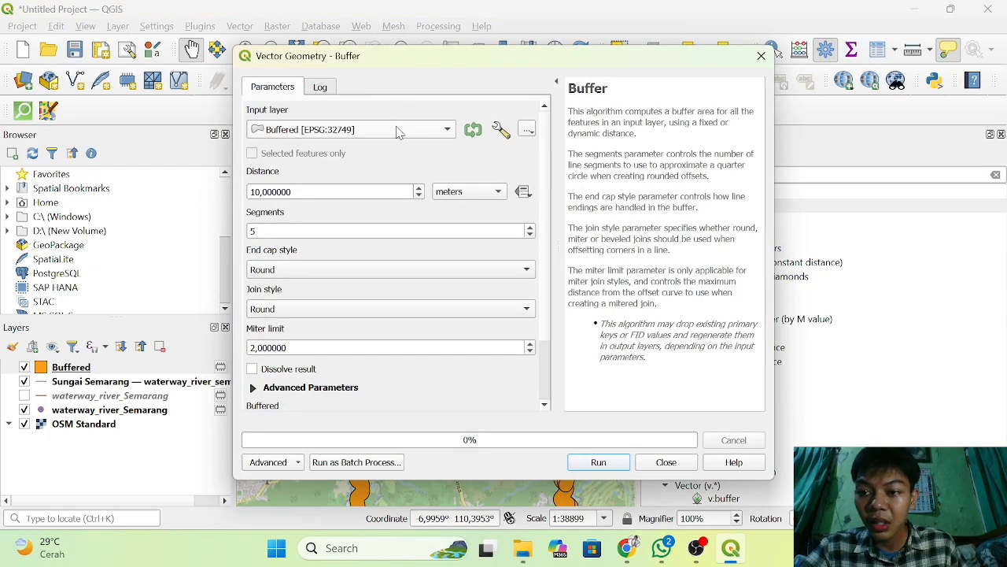
left_click(400, 131)
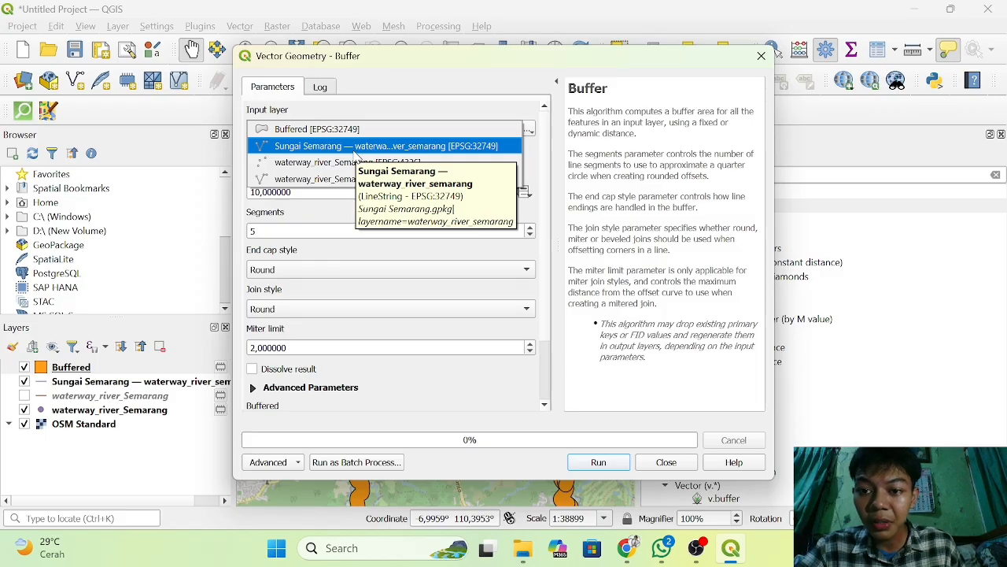
left_click(354, 150)
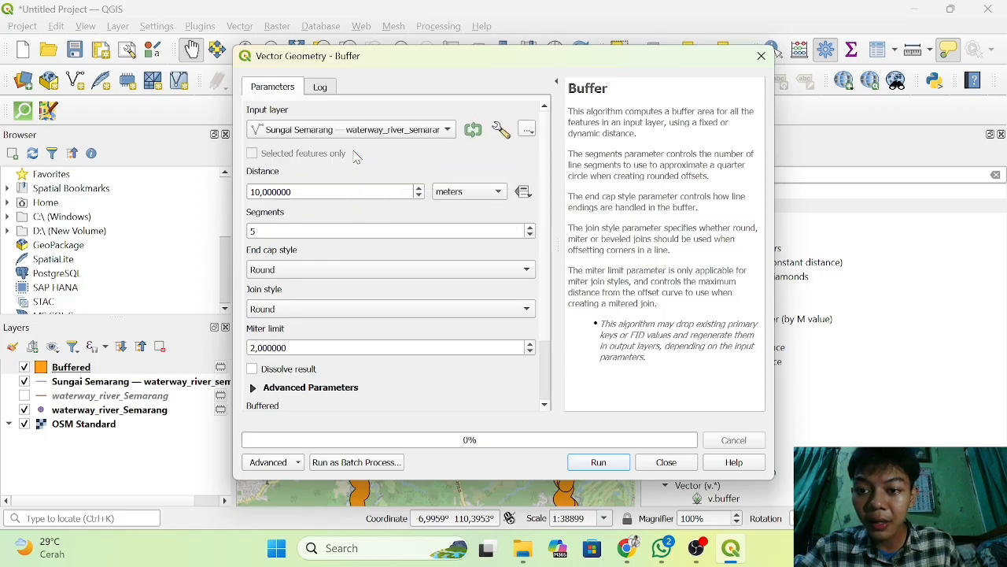
Set the buffer distance to 200 meters, run the buffer on the river lines, and close the dialog.
left_click(341, 191)
key("BackSpace")
key("BackSpace")
key("BackSpace")
key("BackSpace")
key("BackSpace")
key("BackSpace")
key("BackSpace")
key("BackSpace")
key("BackSpace")
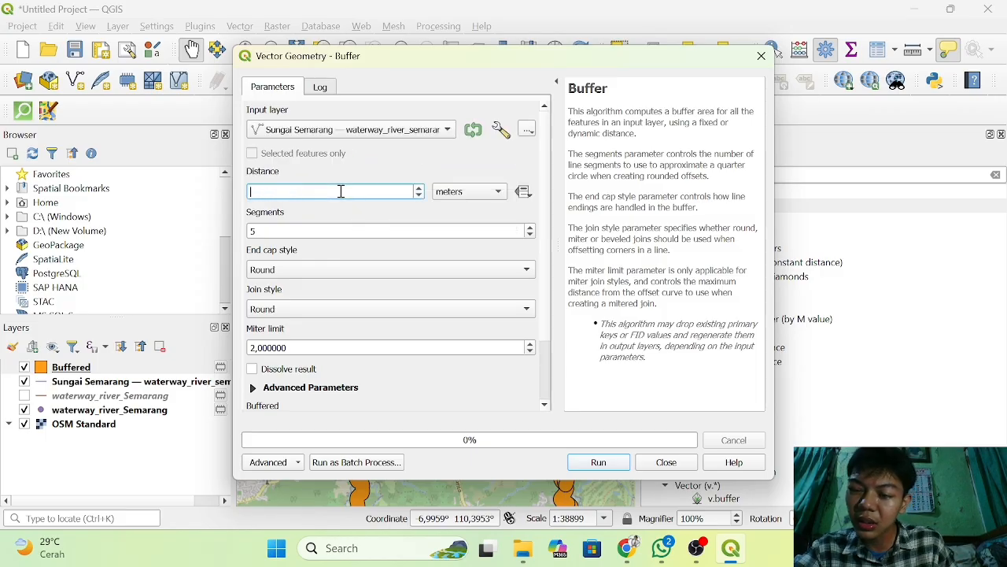
type("2")
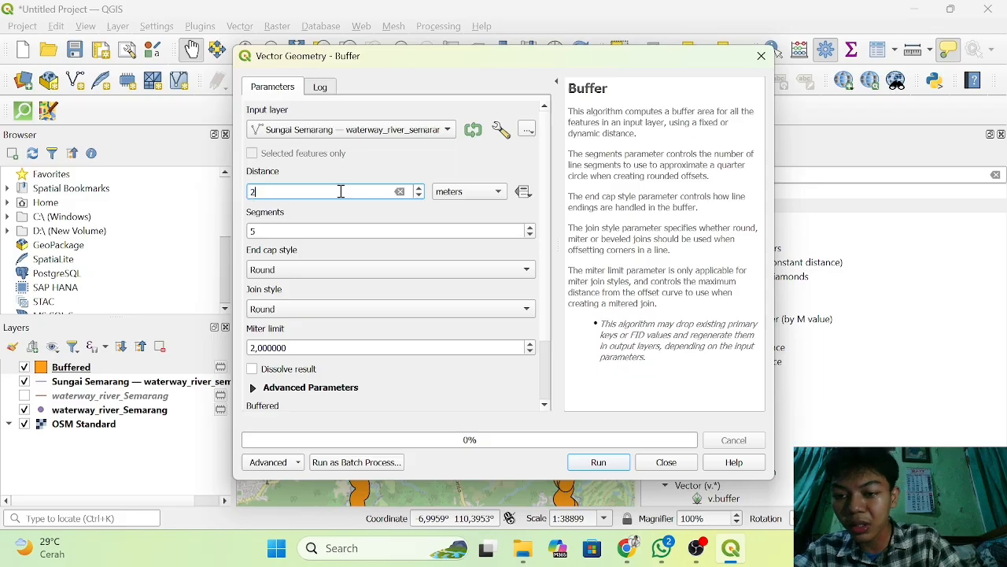
type("00")
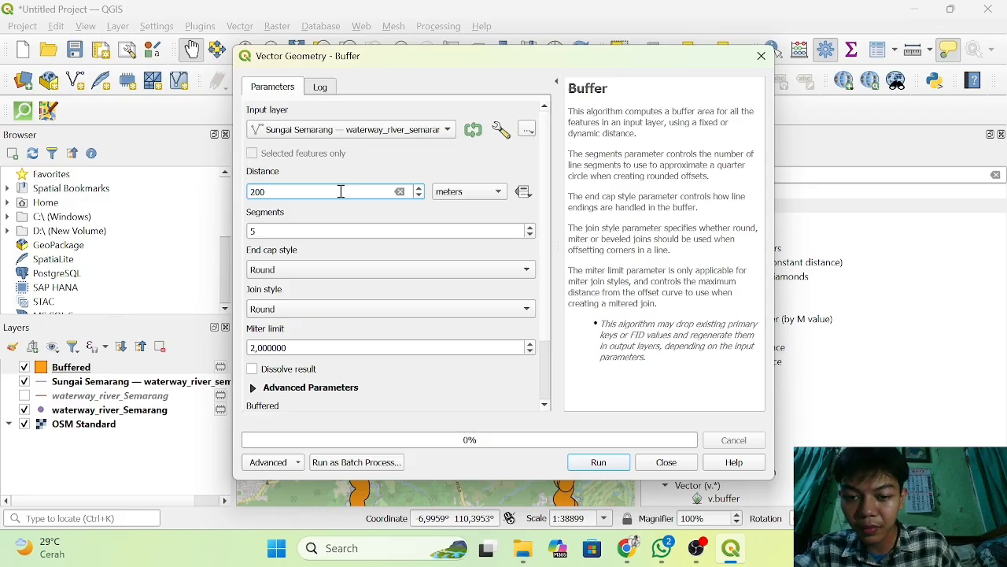
left_click(604, 462)
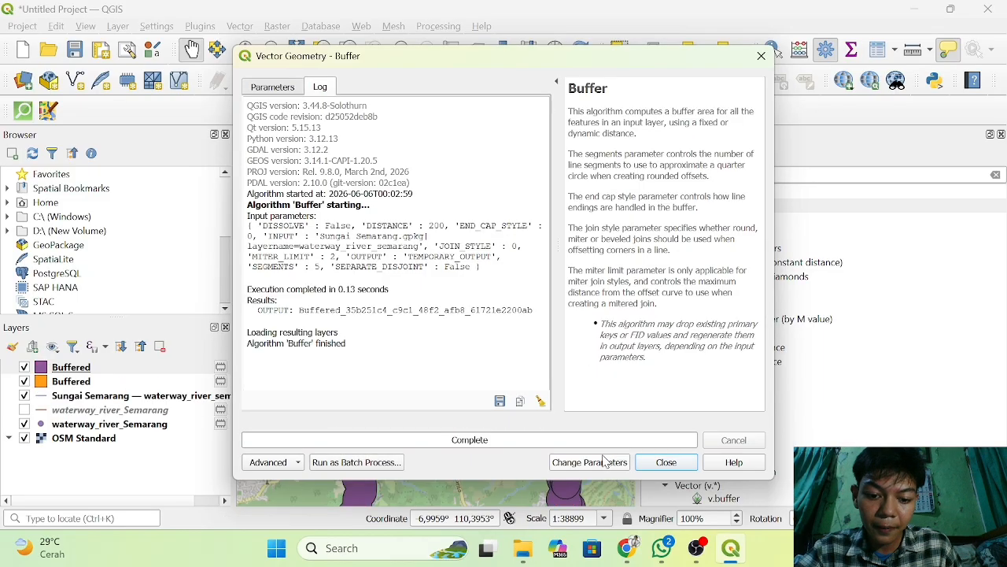
left_click(673, 464)
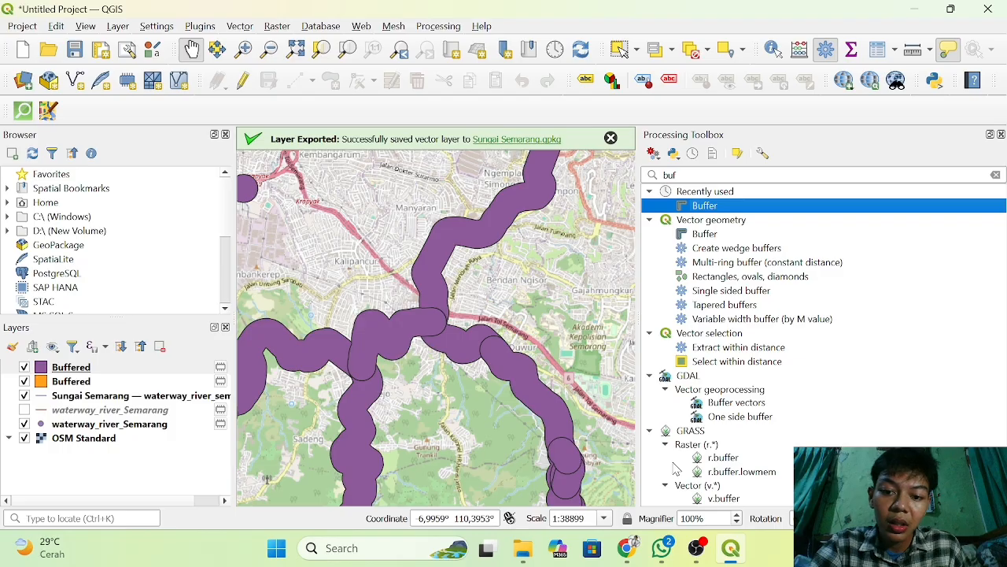
Reopen the Buffer algorithm and set the Sungai Semarang river line layer as the input for a third buffer.
double_click(704, 205)
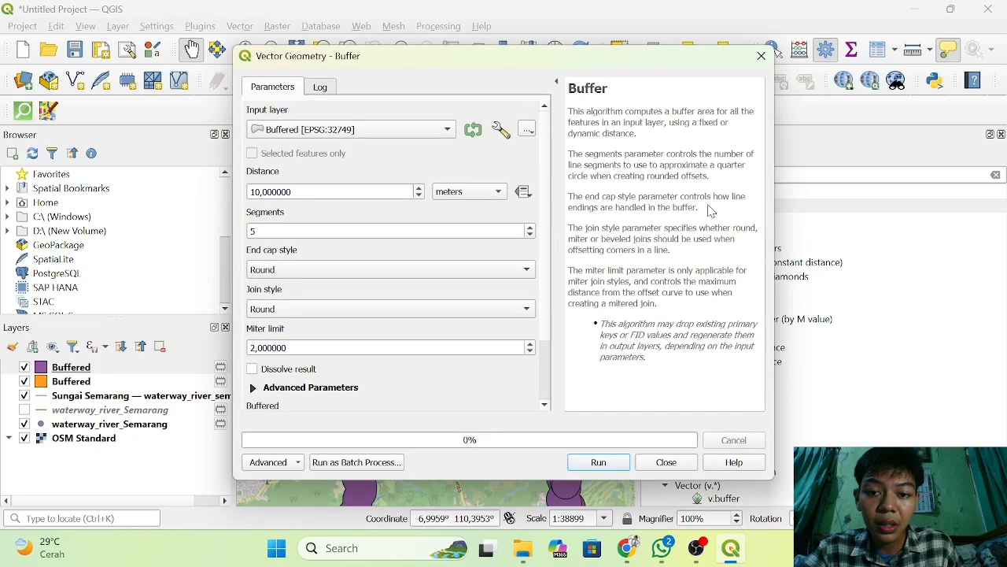
left_click(406, 128)
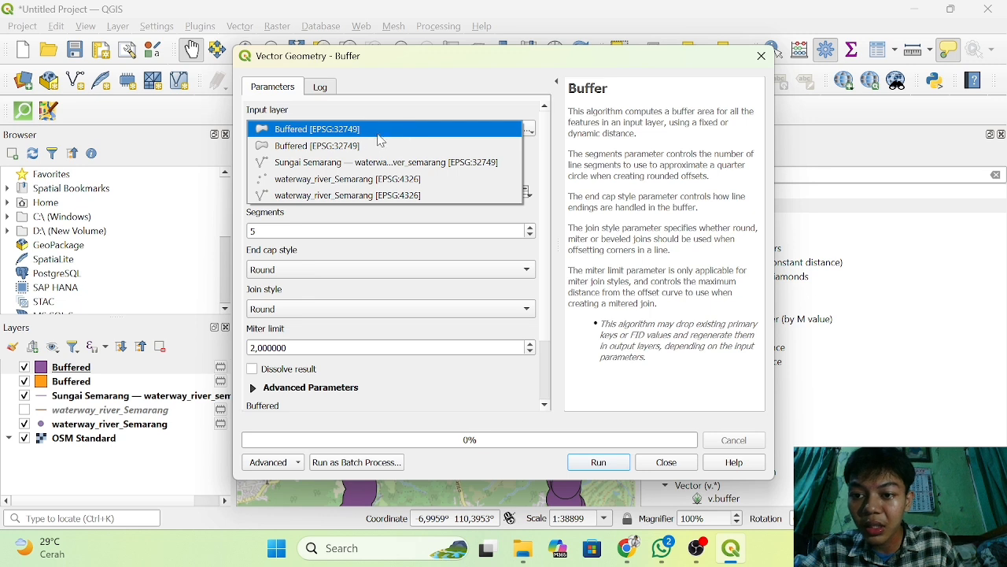
left_click(354, 166)
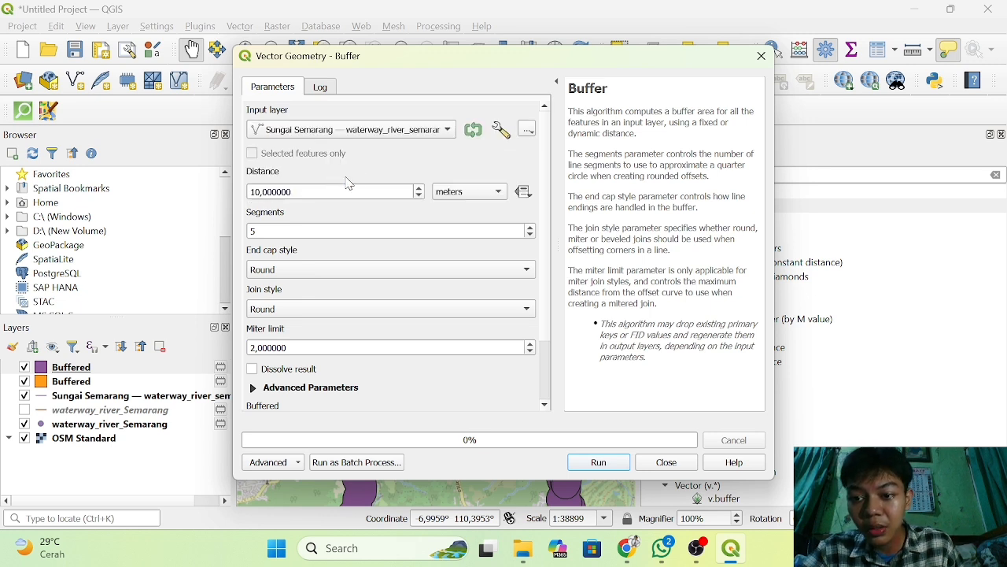
Set the buffer distance to 300 meters, run the buffer on the river lines, and close the dialog.
left_click(395, 193)
key("BackSpace")
key("BackSpace")
key("BackSpace")
key("BackSpace")
key("BackSpace")
key("BackSpace")
key("BackSpace")
key("BackSpace")
key("BackSpace")
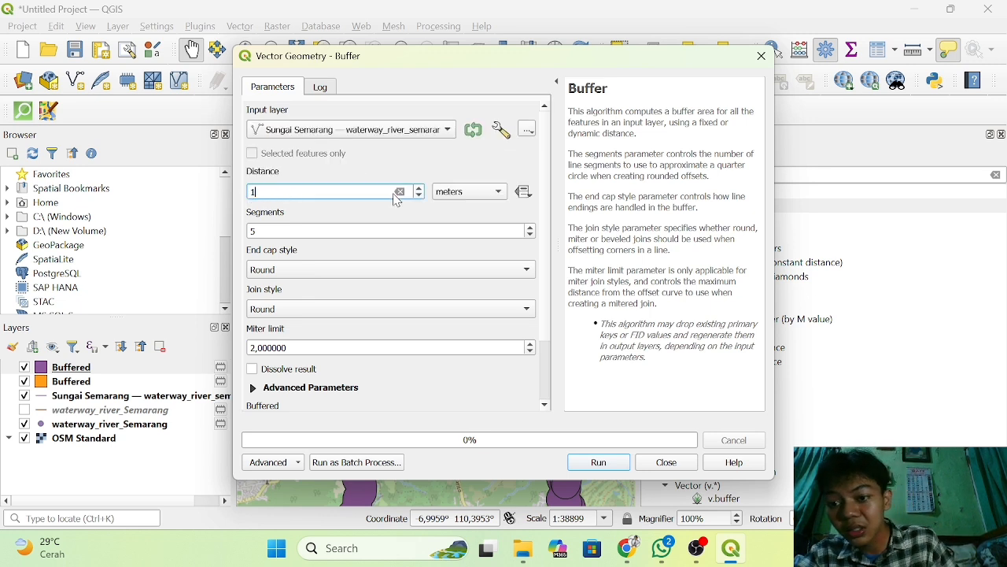
type("30")
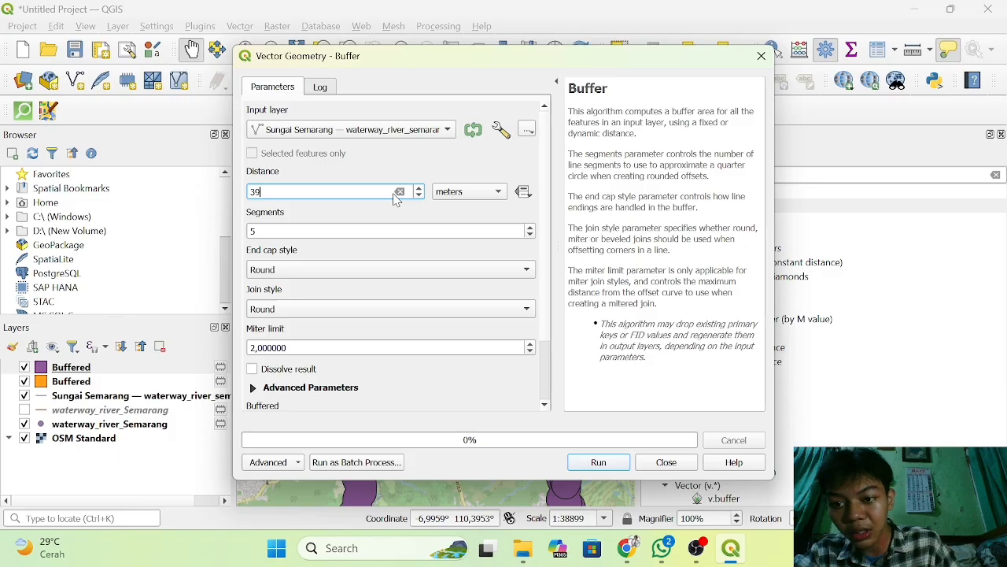
key("BackSpace")
type("00")
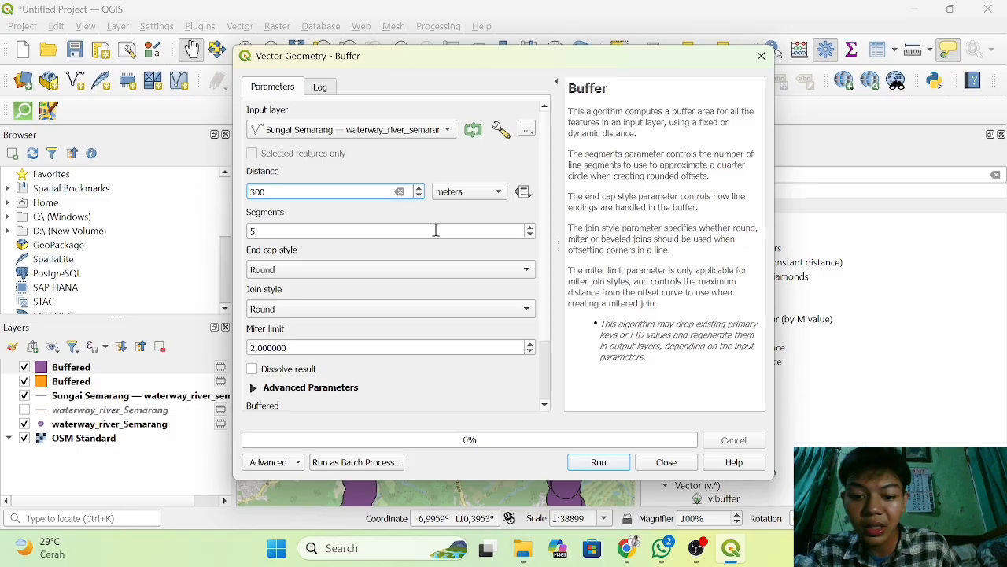
left_click(589, 459)
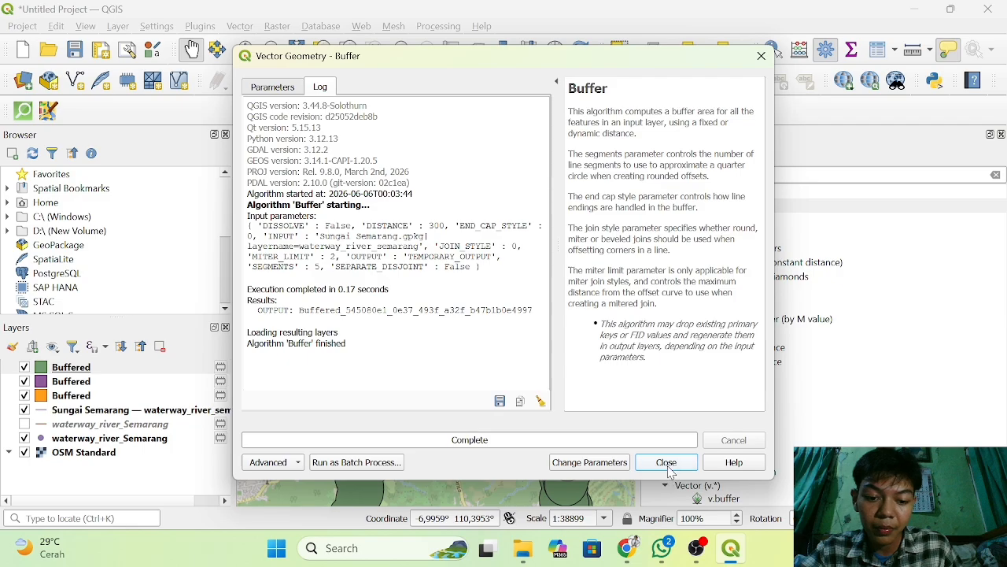
left_click(669, 467)
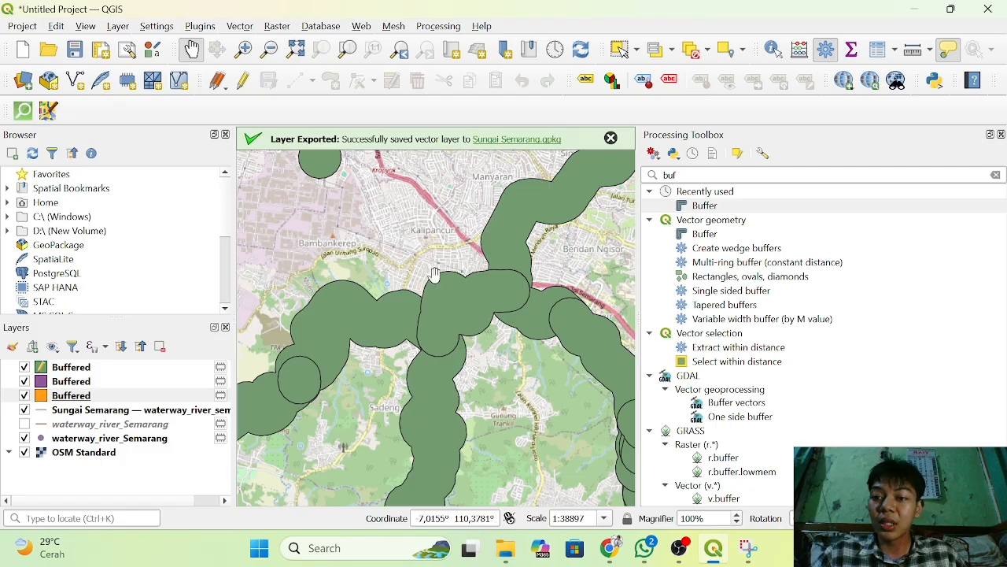
Rename the orange Buffered layer, the first river buffer, to 100 Meter Dari Sungai.
left_click(59, 400)
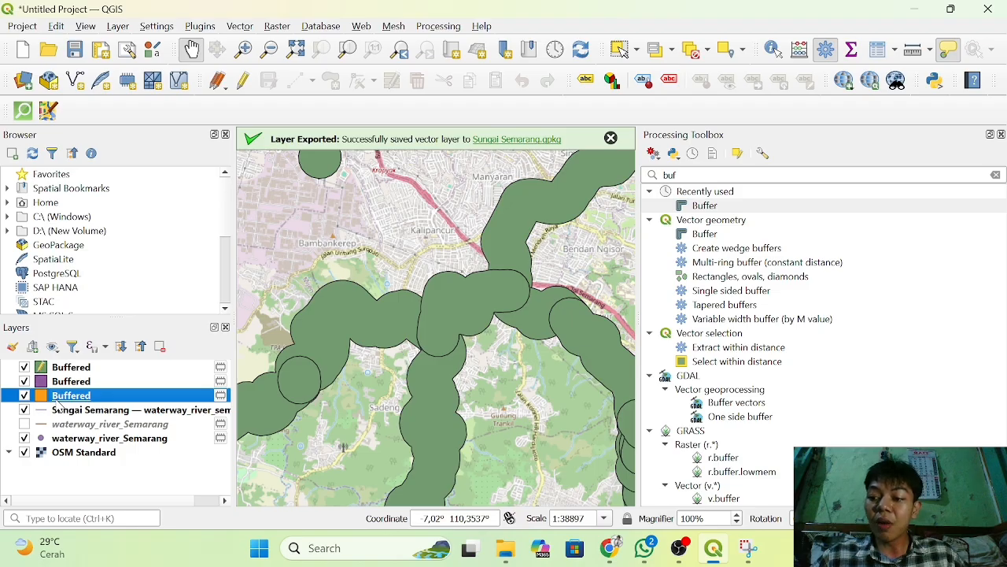
right_click(59, 406)
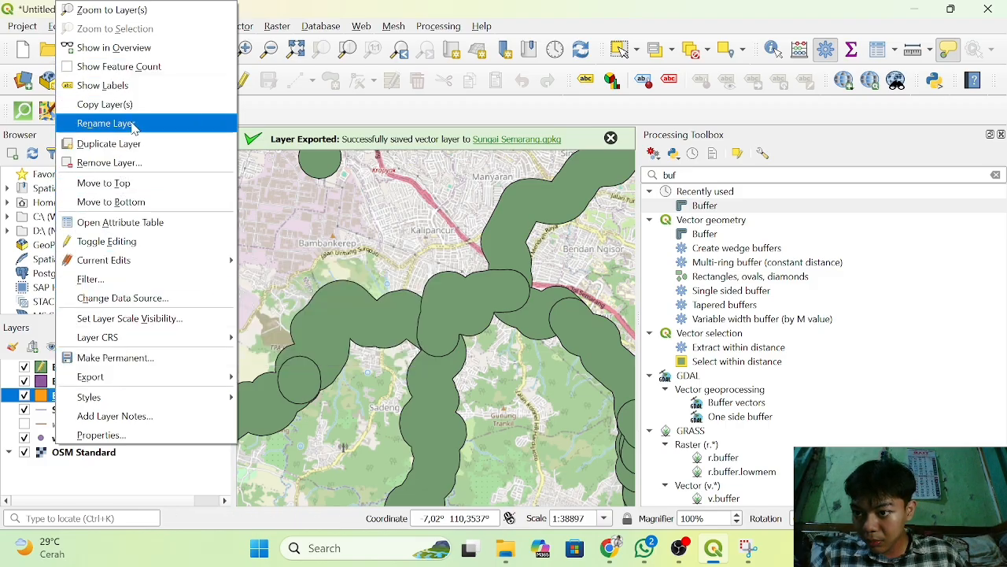
left_click(106, 123)
type("100 Meter Dari Sungai")
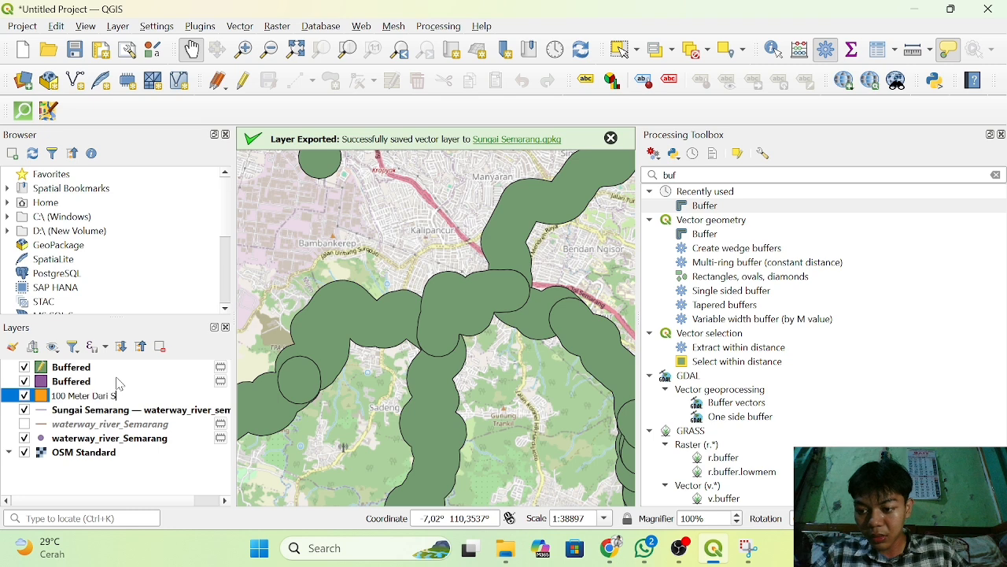
Rename the purple Buffered layer, the second river buffer, to 200 Meter Dari Sungai.
left_click(120, 381)
right_click(121, 381)
left_click(106, 123)
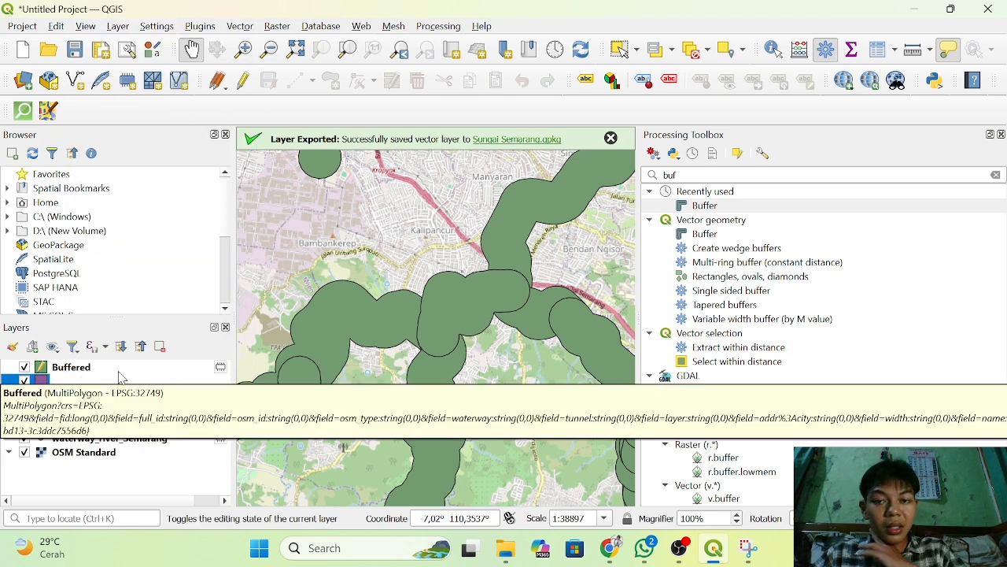
type("200 Meter Dari Sungai")
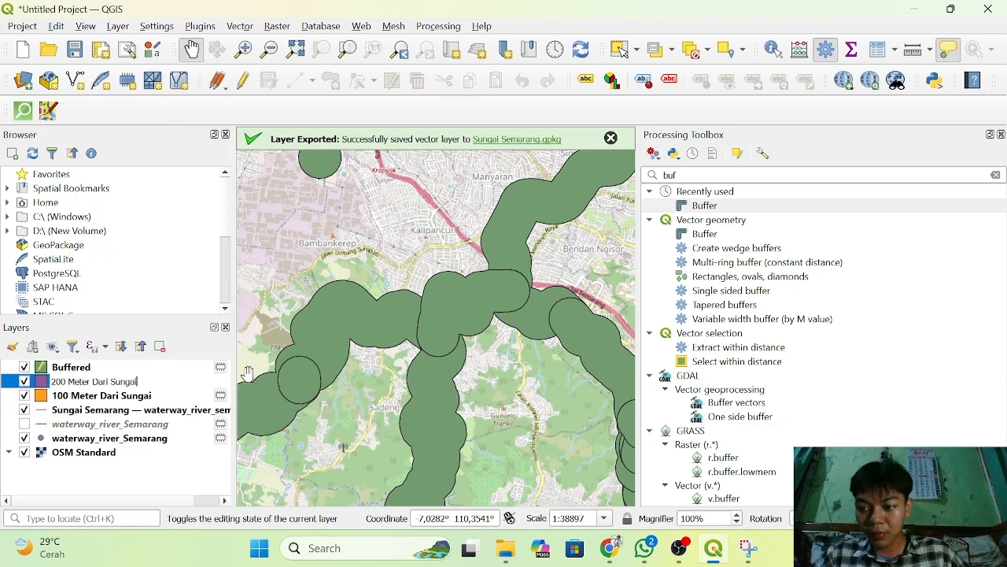
Rename the green Buffered layer, the third river buffer, to 300 Meter Dari Sungai.
left_click(89, 367)
right_click(89, 368)
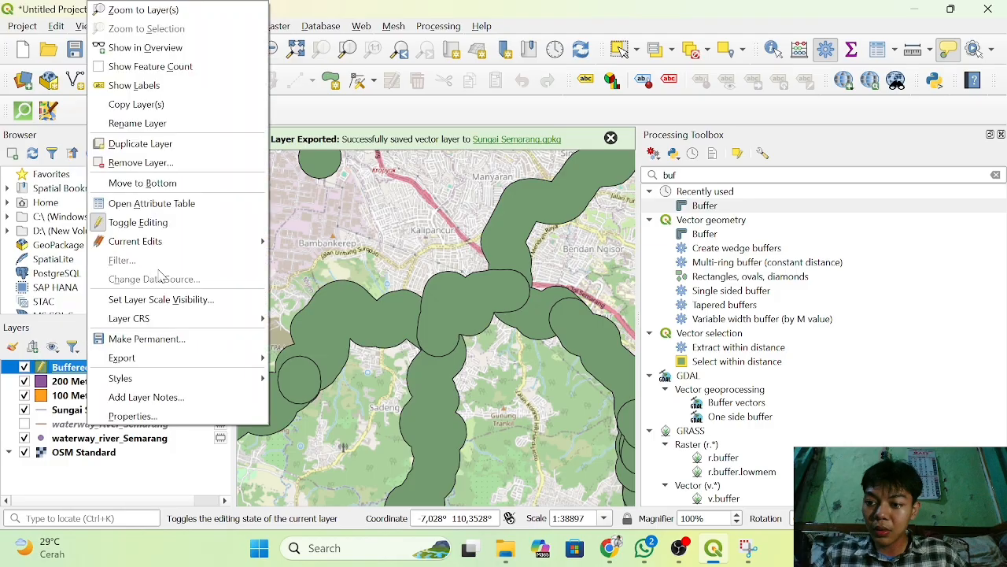
left_click(106, 123)
key("BackSpace")
type("300 Meter Dari Sungai")
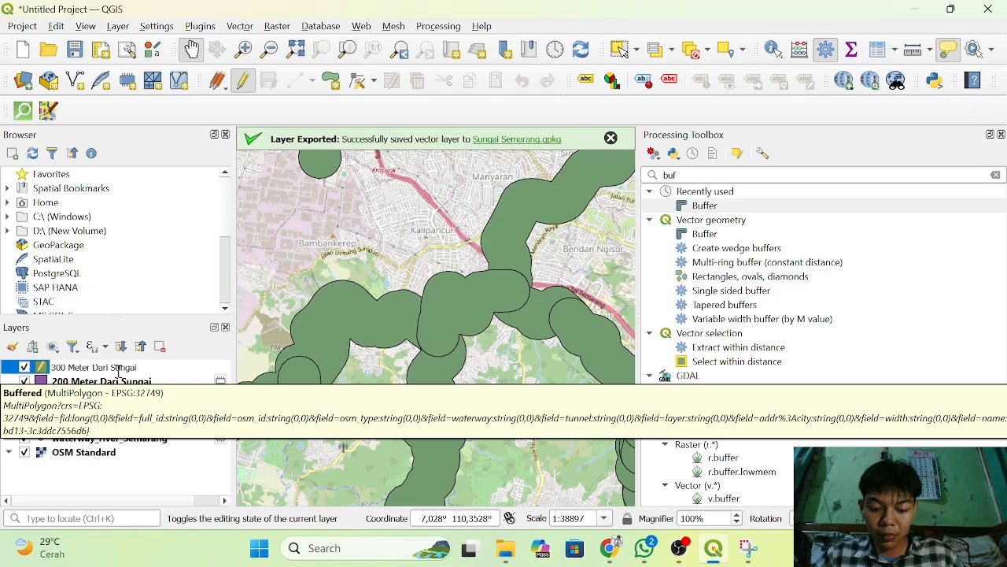
key("Return")
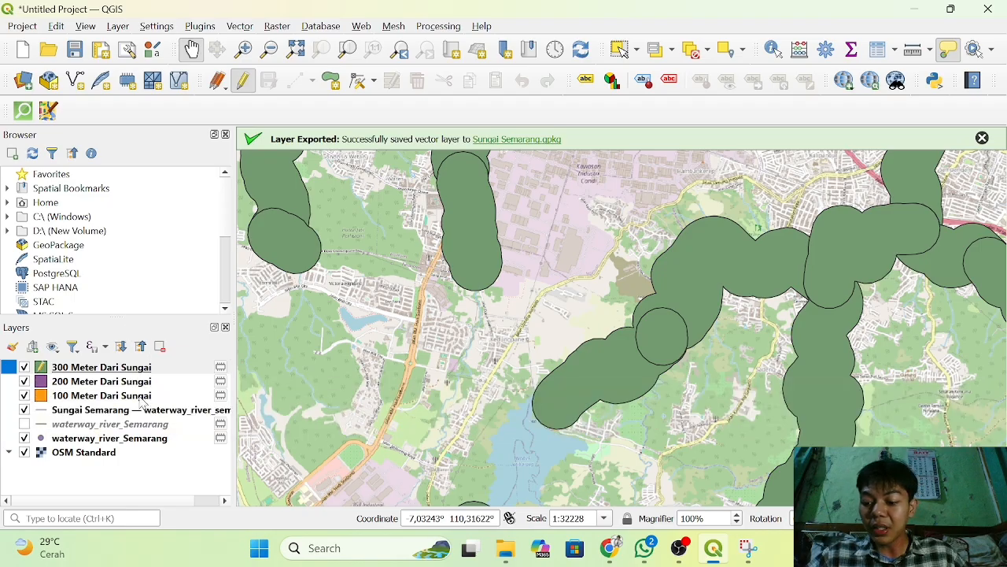
Open the attribute table of the 100 Meter Dari Sungai layer and look through its fields.
left_click(110, 401)
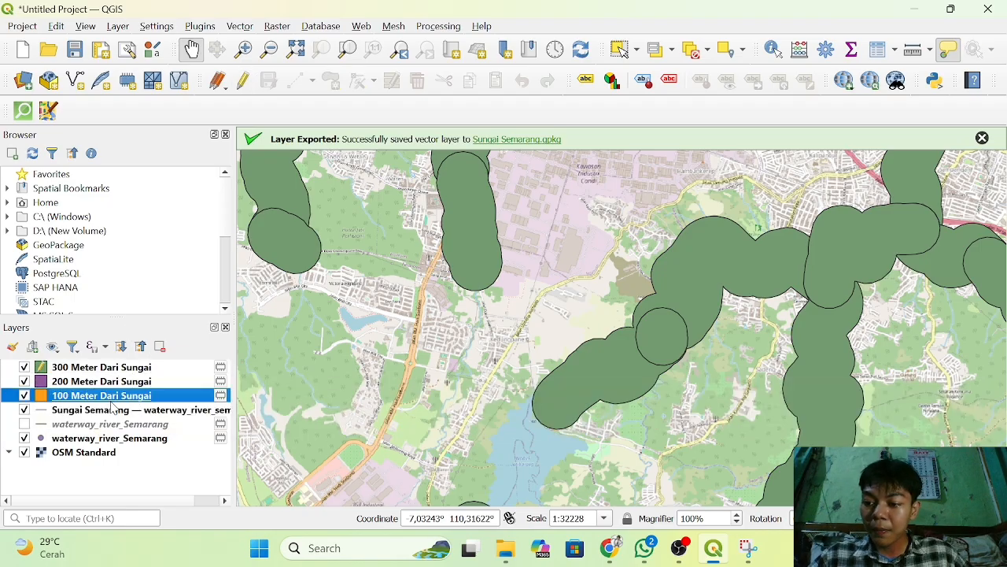
right_click(112, 402)
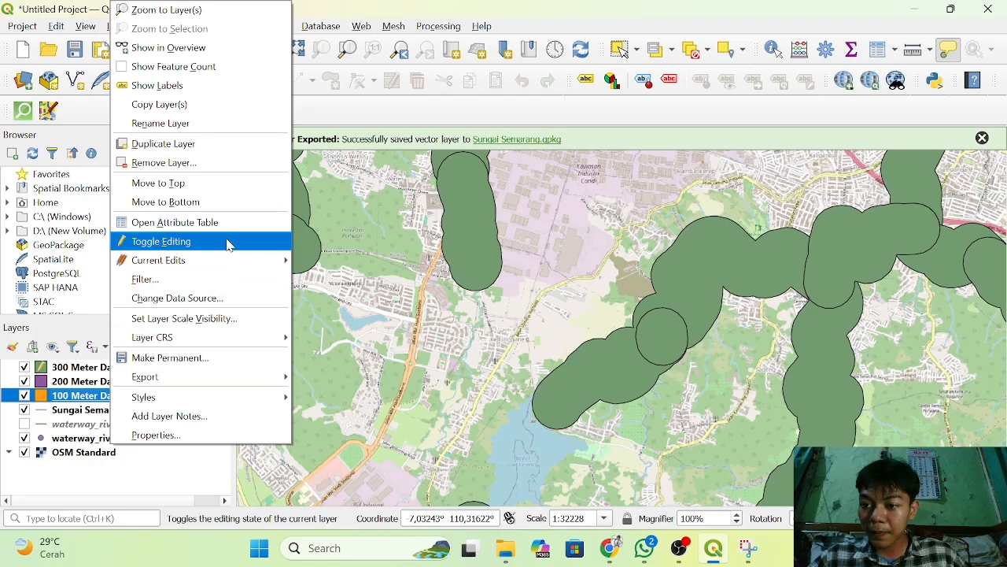
left_click(251, 224)
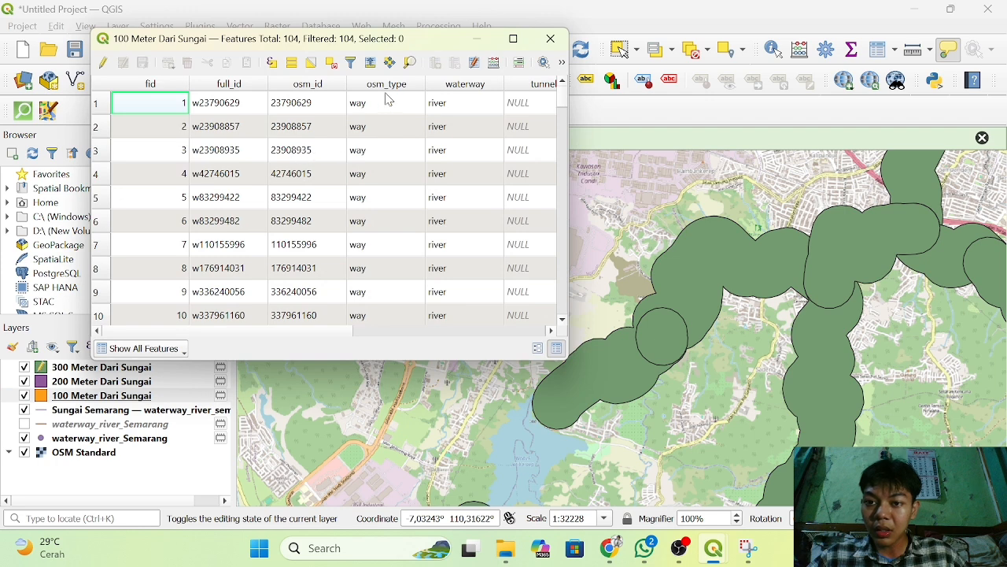
scroll(465, 118, "right", 3)
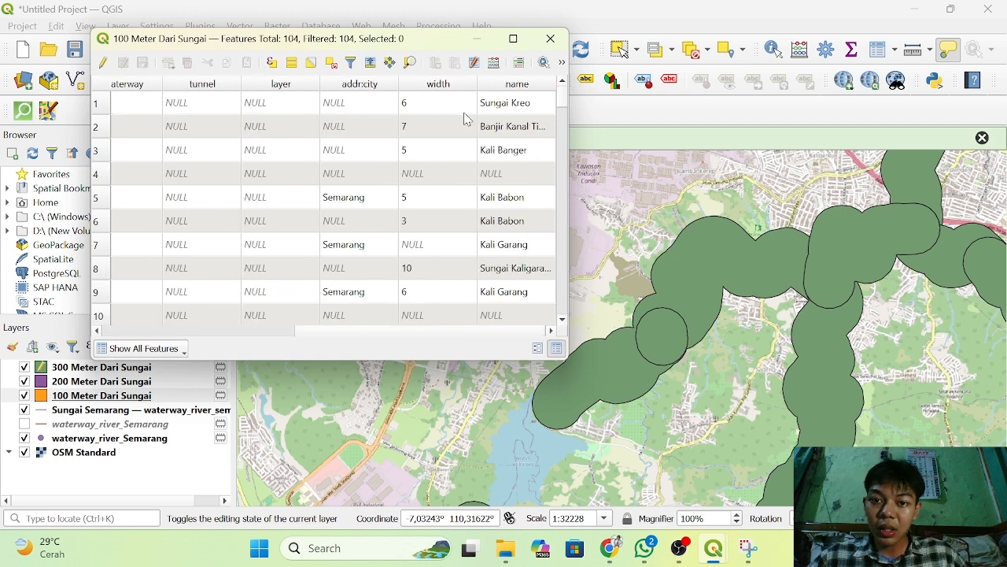
scroll(464, 118, "left", 3)
scroll(465, 118, "right", 4)
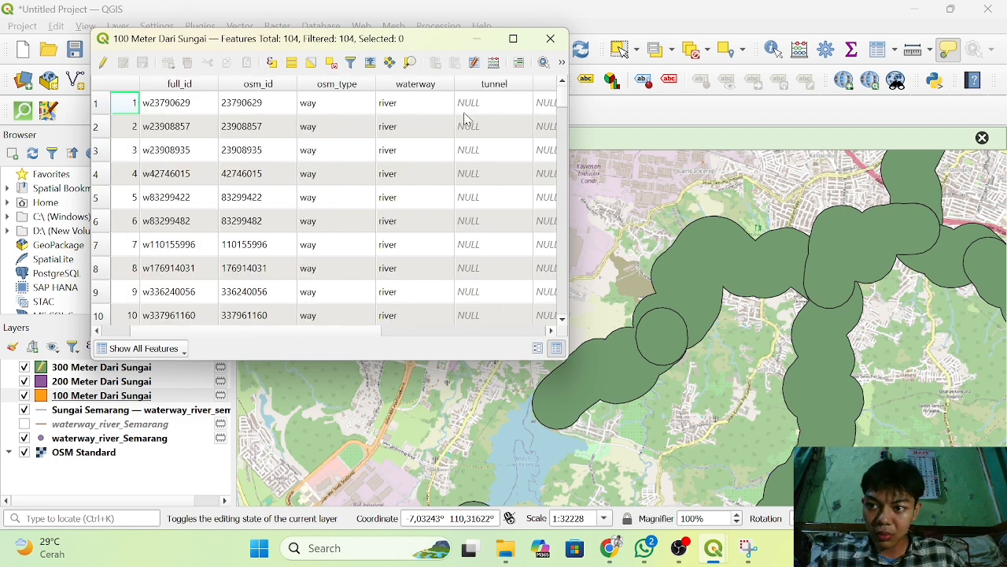
scroll(464, 118, "left", 1)
scroll(465, 118, "left", 4)
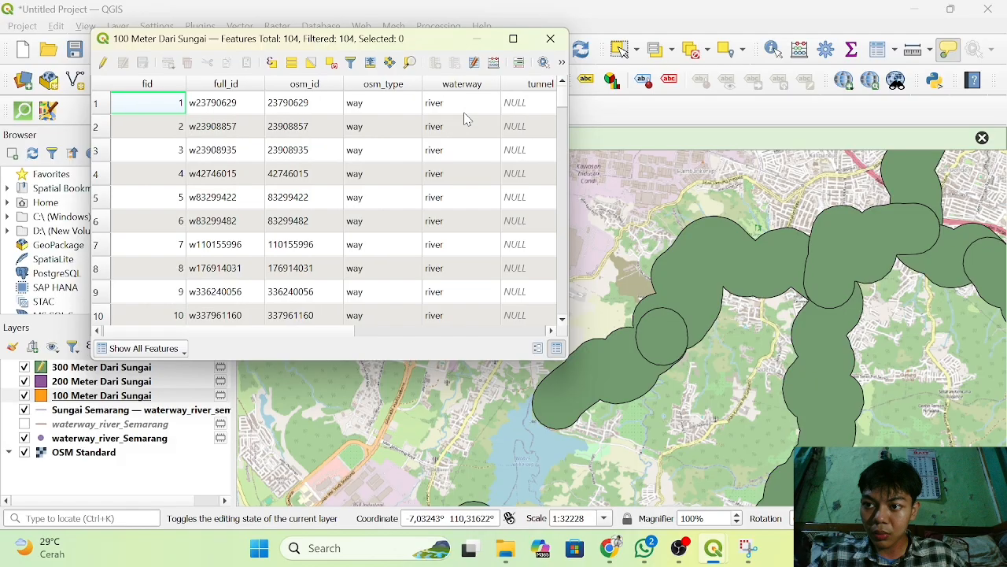
Start editing the 100 Meter Dari Sungai layer and add a Text (string) field named zona with length 10.
left_click(104, 65)
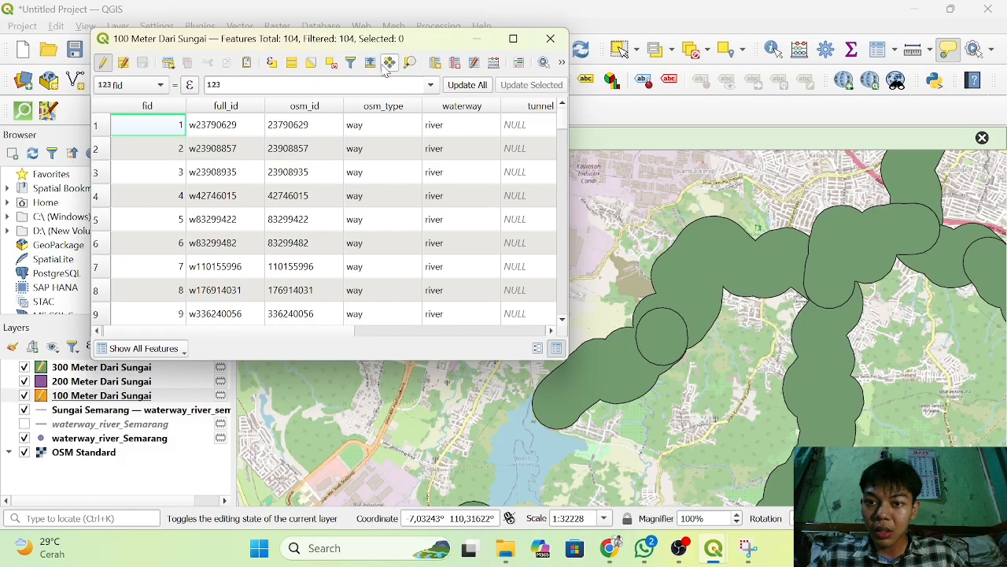
left_click(435, 63)
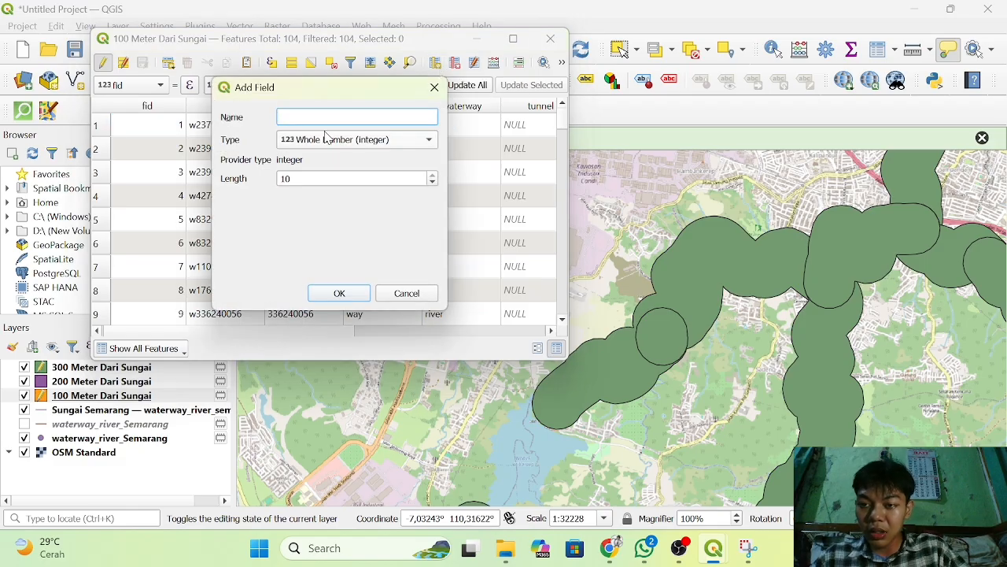
type("zona")
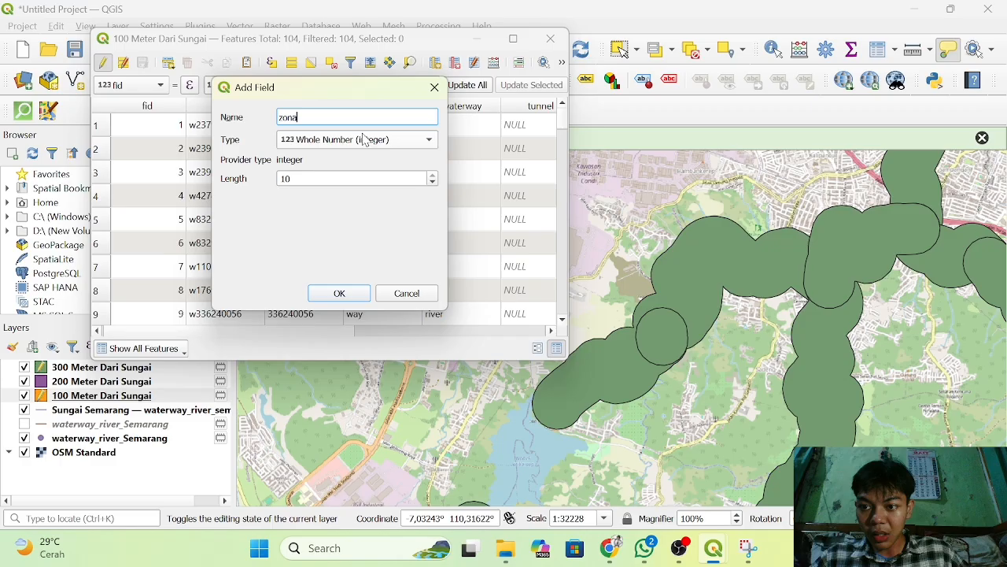
left_click(364, 139)
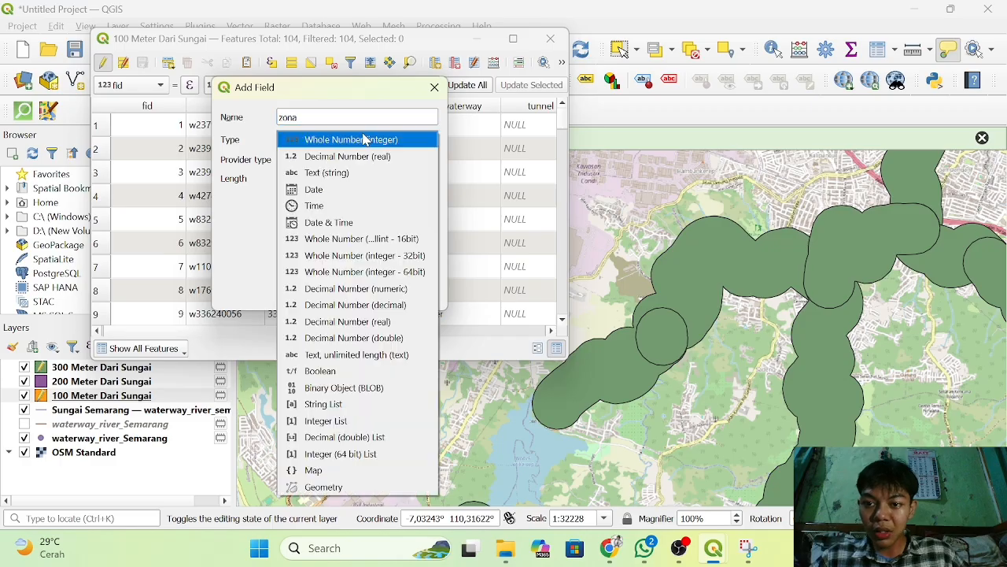
left_click(351, 174)
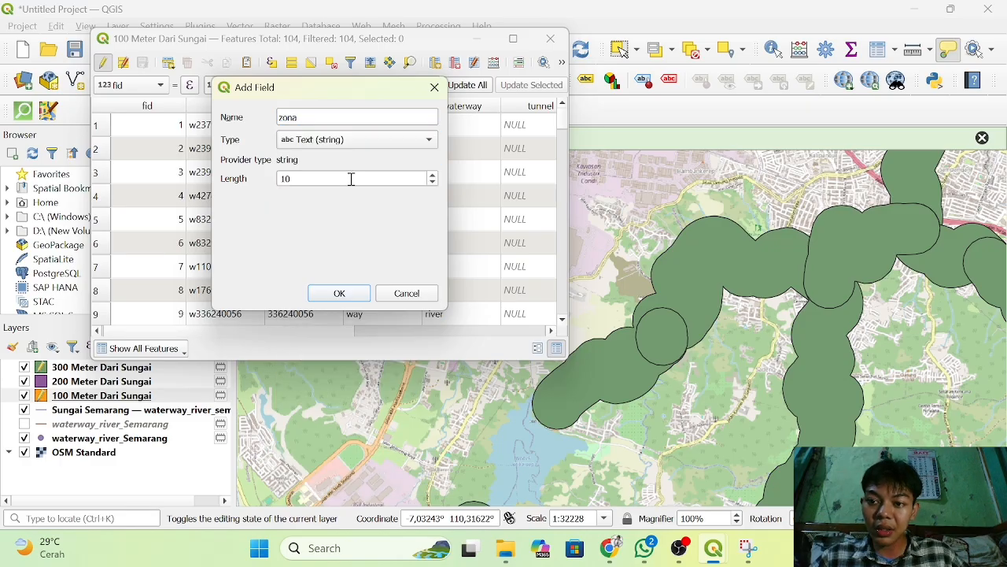
left_click(339, 293)
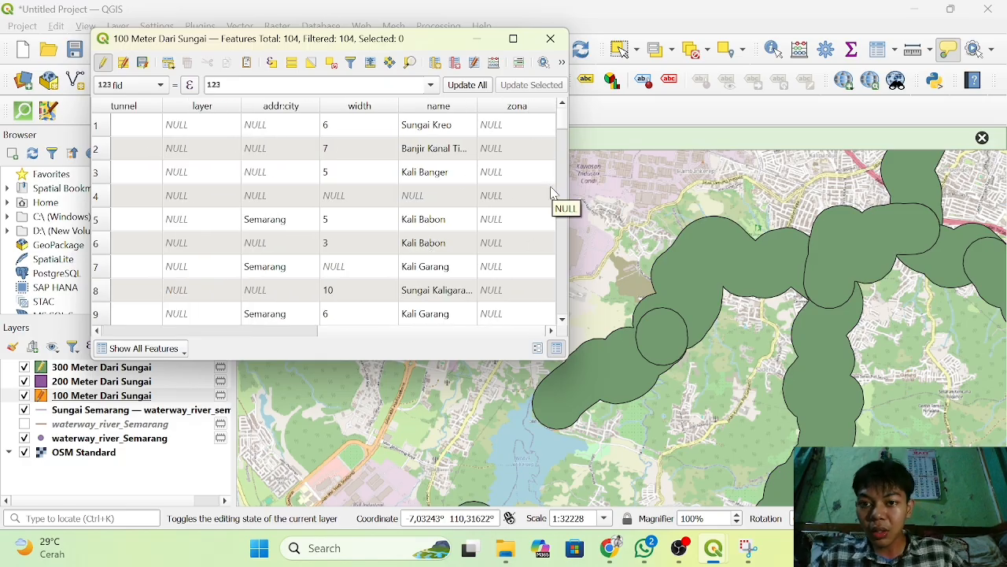
left_click(494, 63)
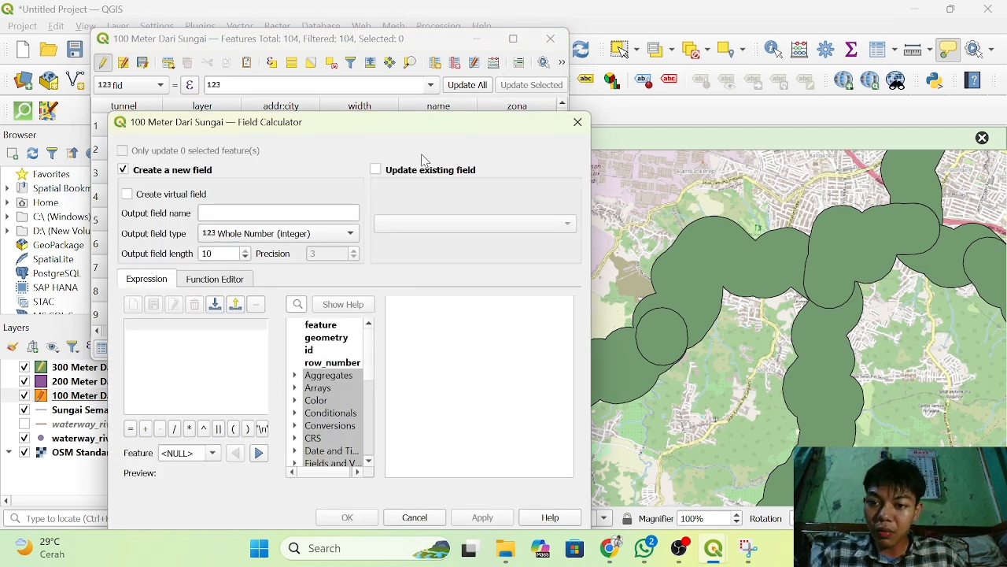
left_click(377, 171)
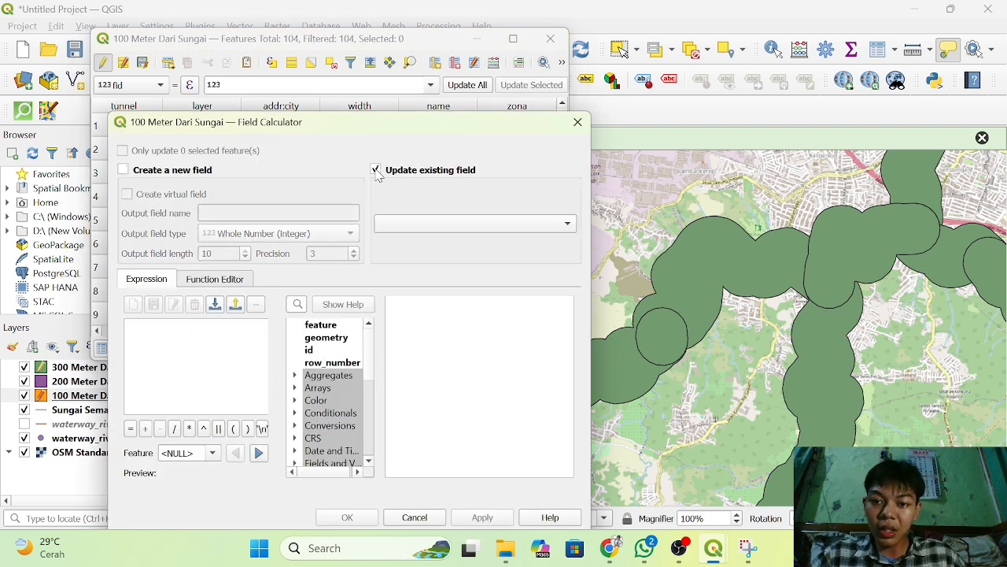
left_click(451, 226)
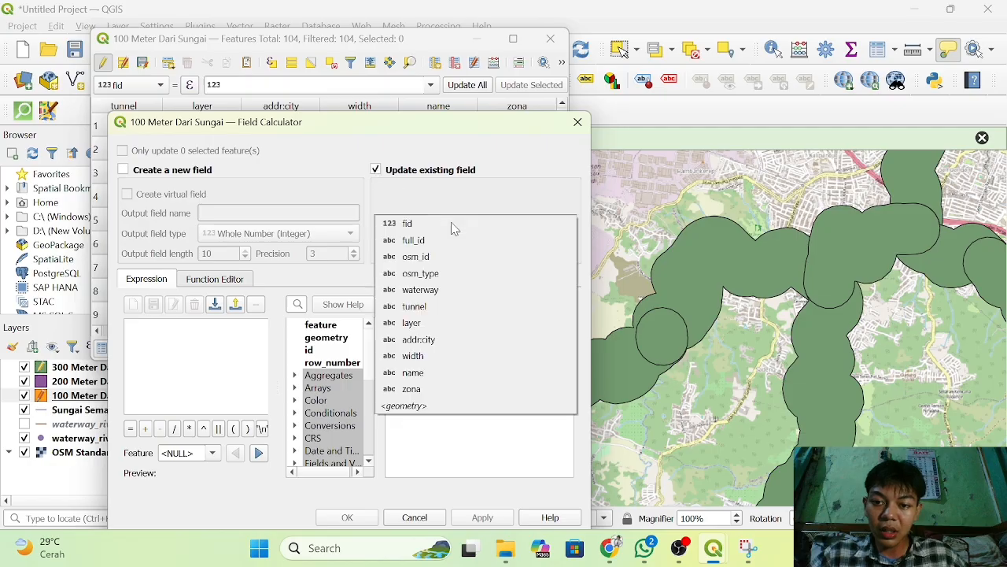
left_click(422, 391)
scroll(370, 362, "down", 2)
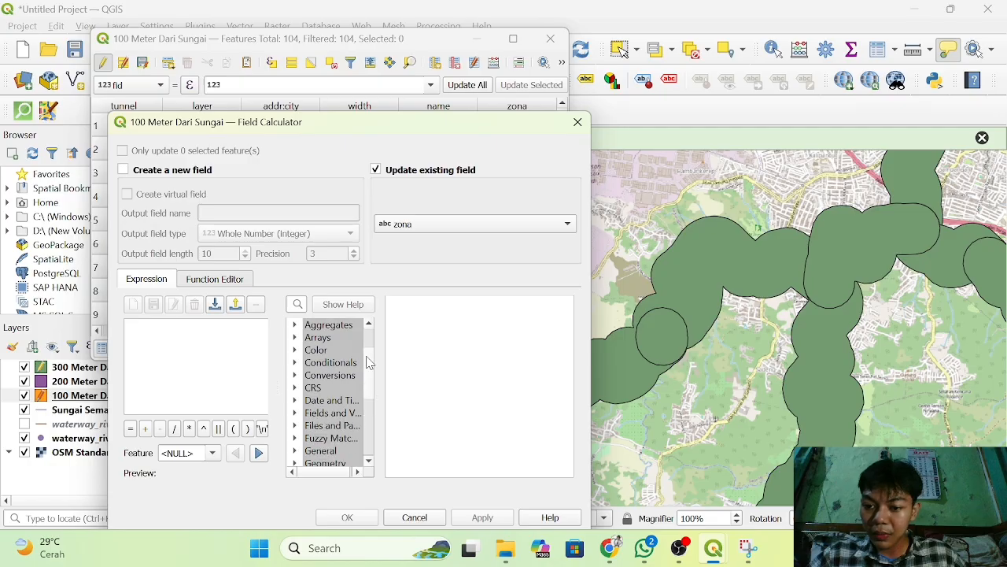
scroll(368, 362, "up", 2)
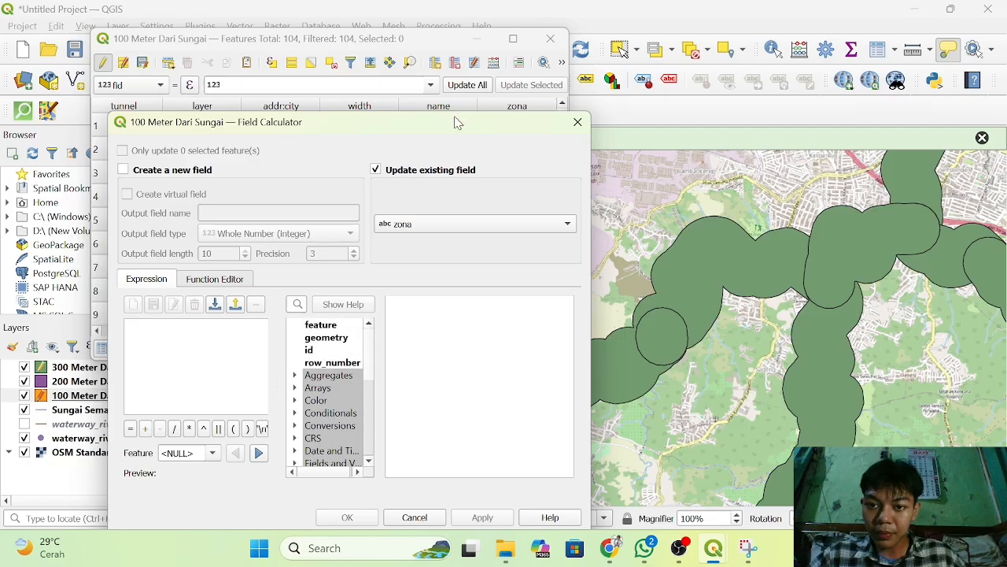
left_click_drag(456, 122, 664, 47)
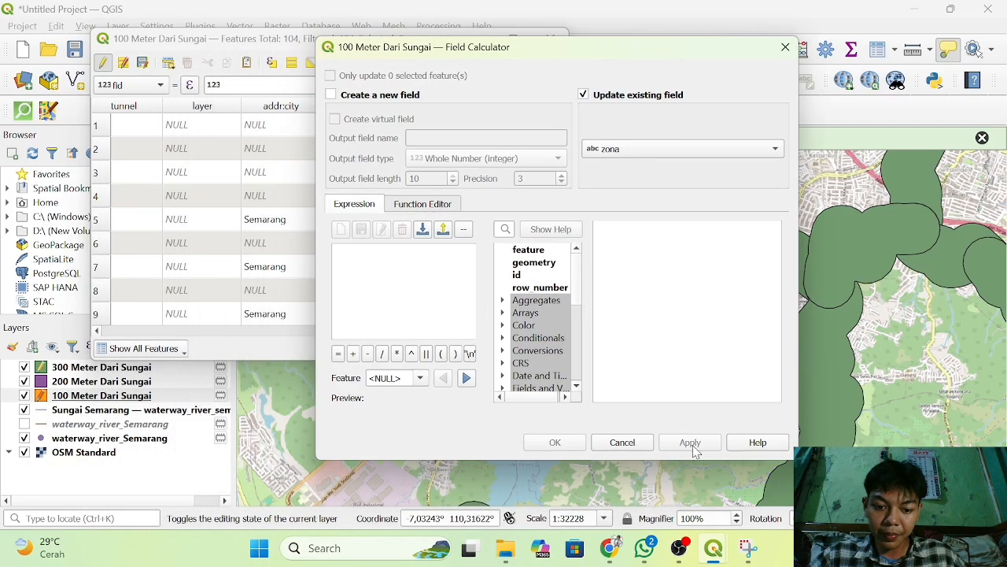
Reopen the attribute table of the 100 Meter Dari Sungai layer and add the zona field as Text (string), length 10.
right_click(78, 396)
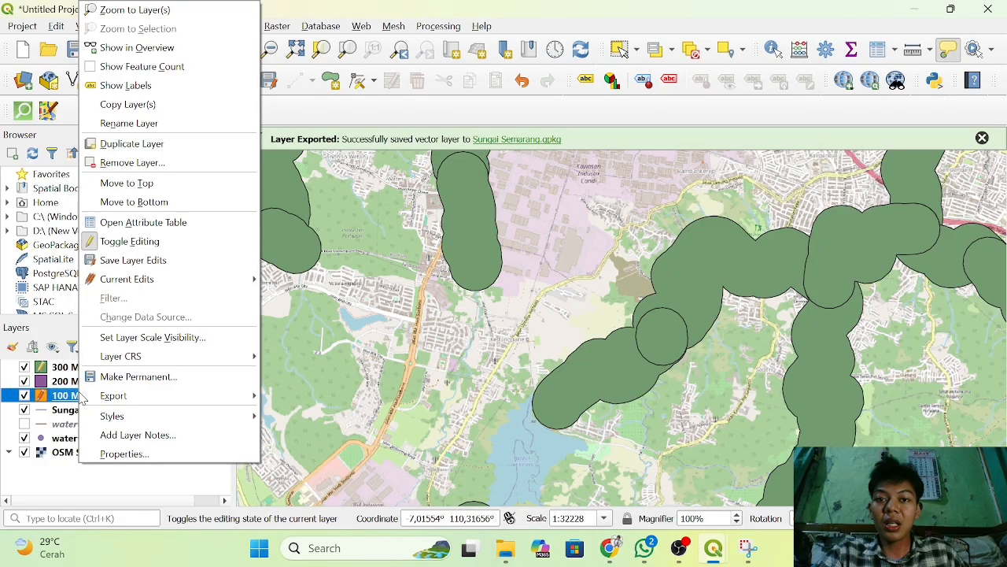
left_click(143, 223)
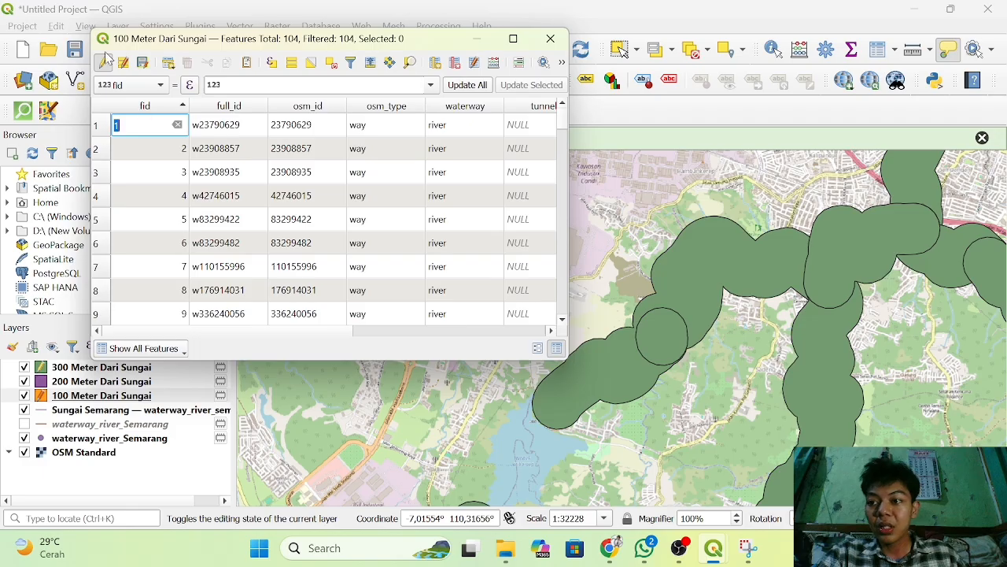
left_click(105, 62)
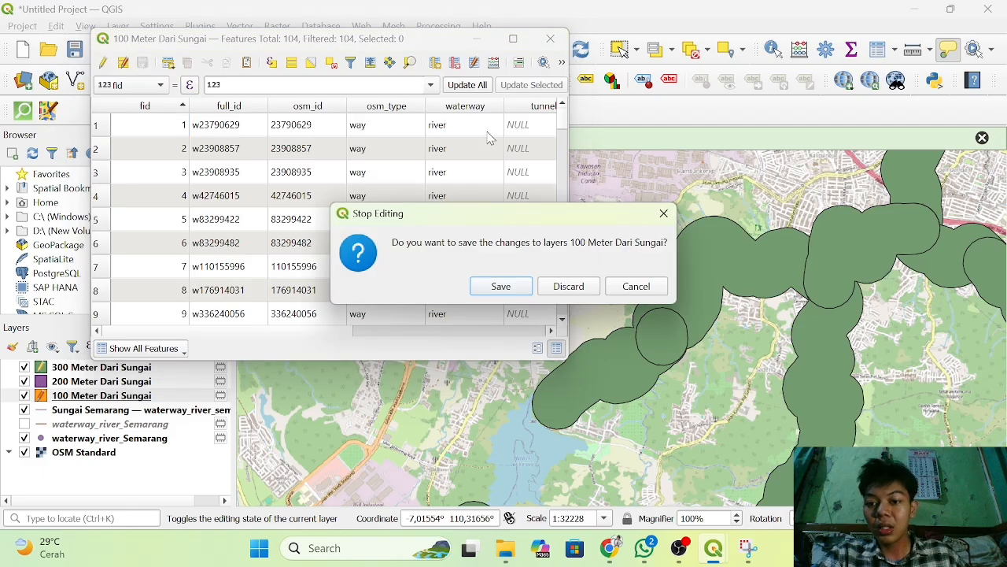
left_click(663, 213)
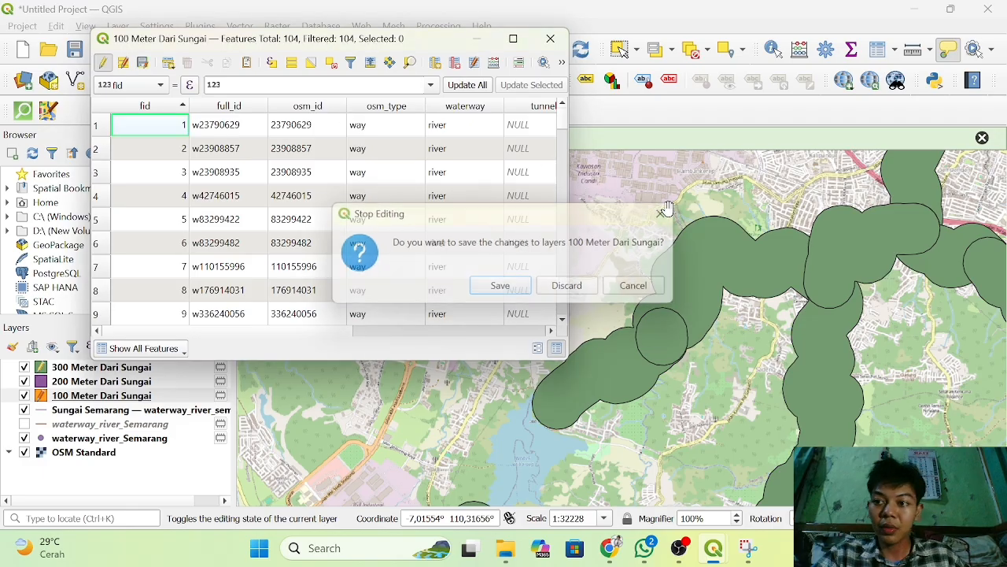
left_click(438, 63)
type("z")
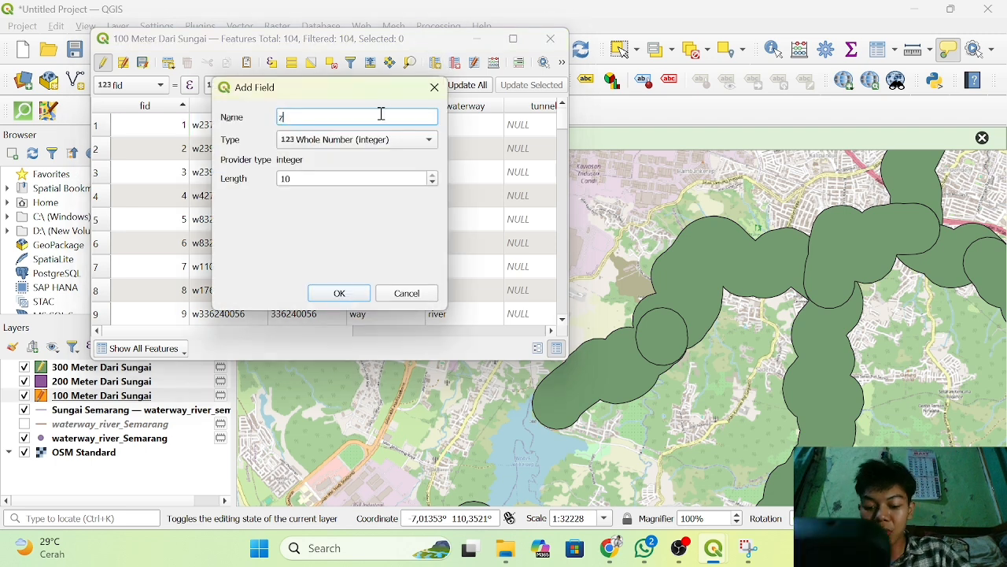
type("ona")
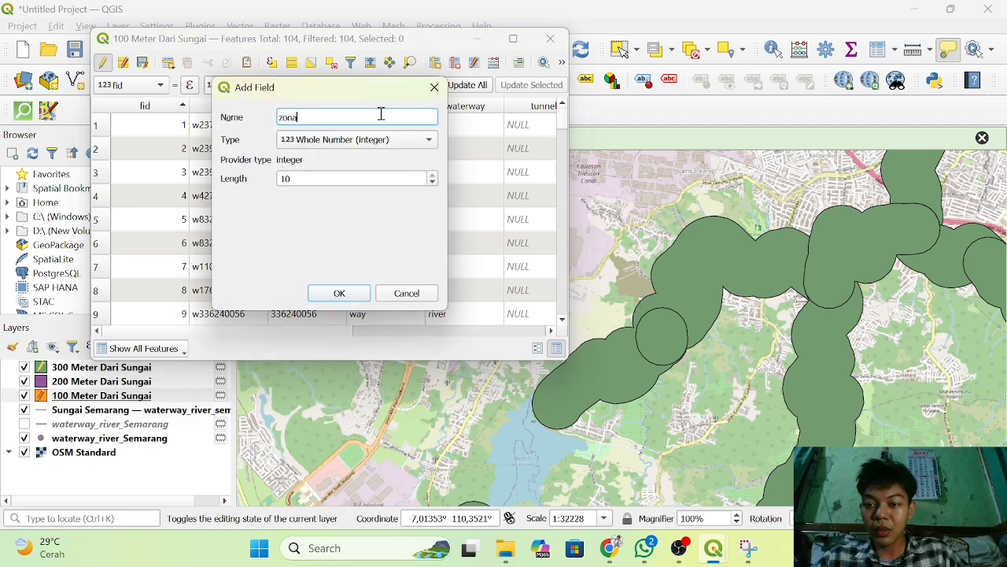
left_click(375, 139)
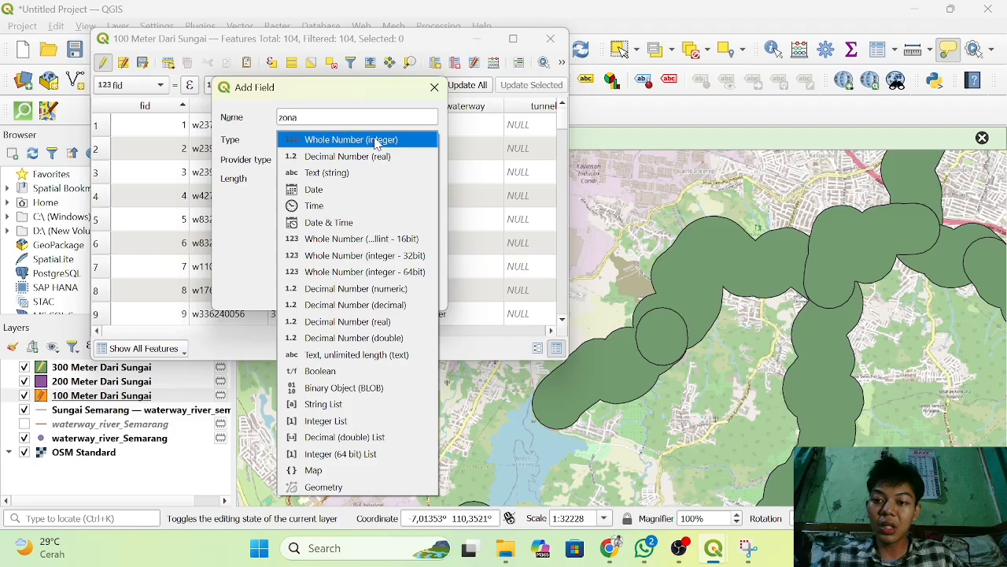
left_click(347, 177)
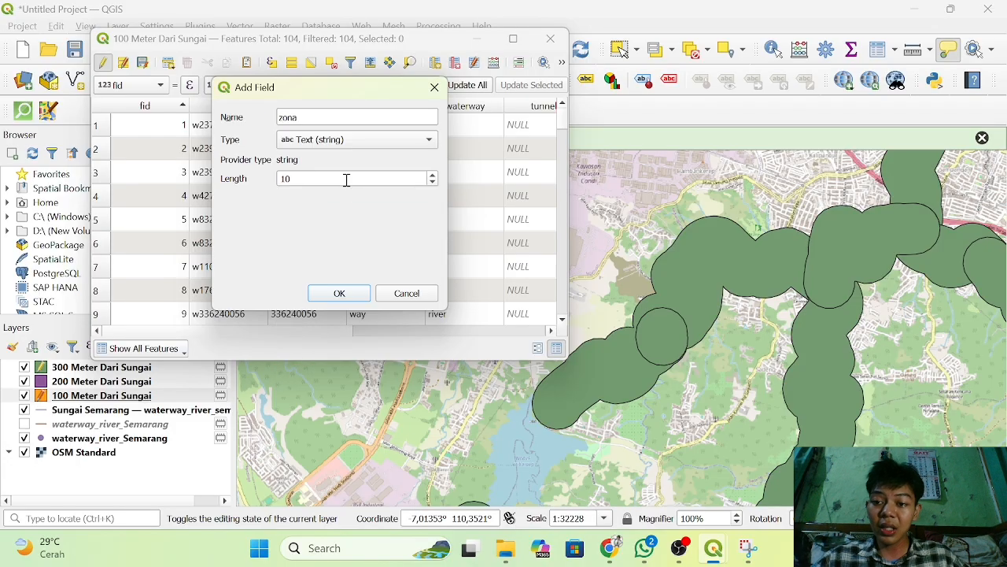
left_click(340, 292)
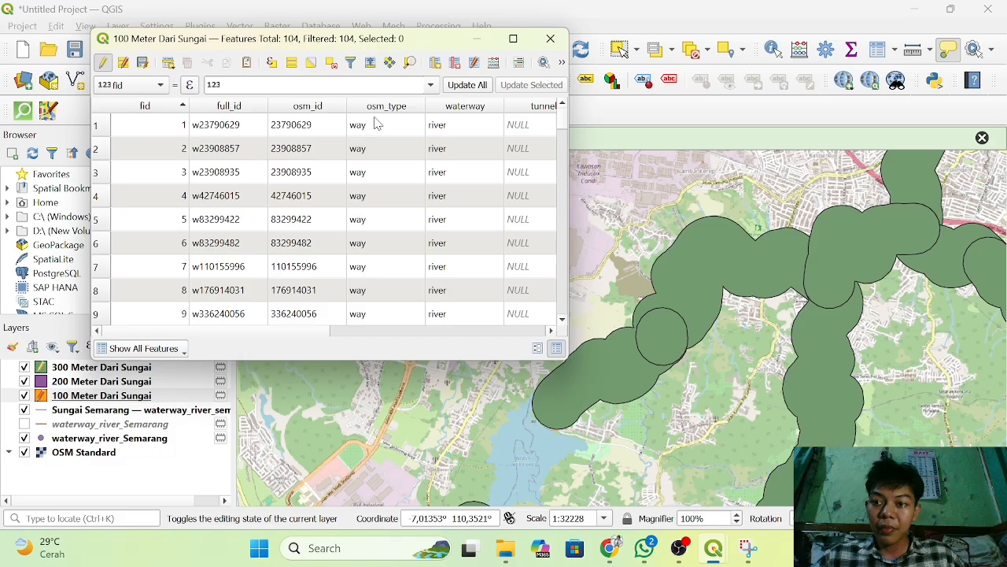
Open the field calculator for the 100 Meter Dari Sungai layer and set it to update the existing zona field.
left_click(494, 63)
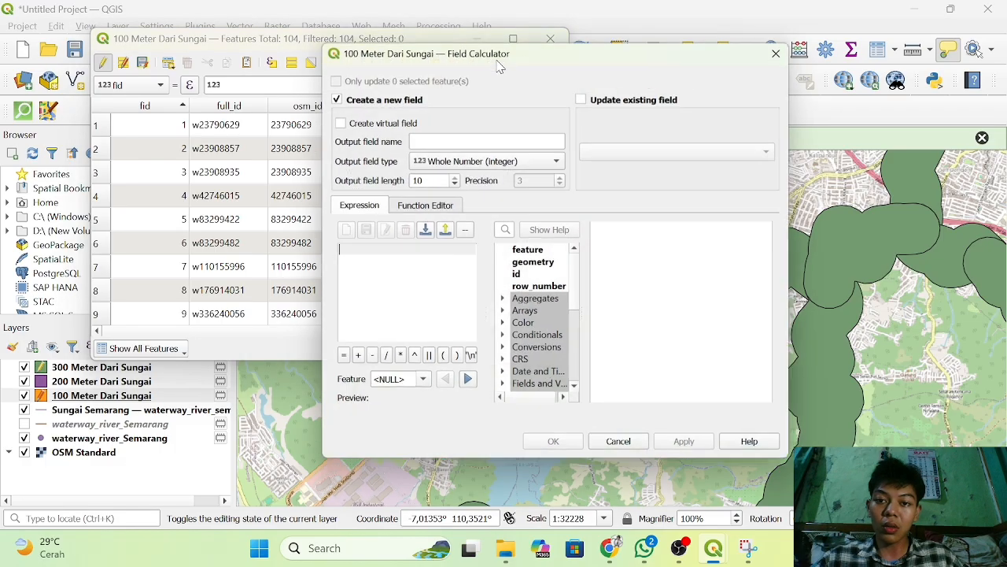
left_click(584, 95)
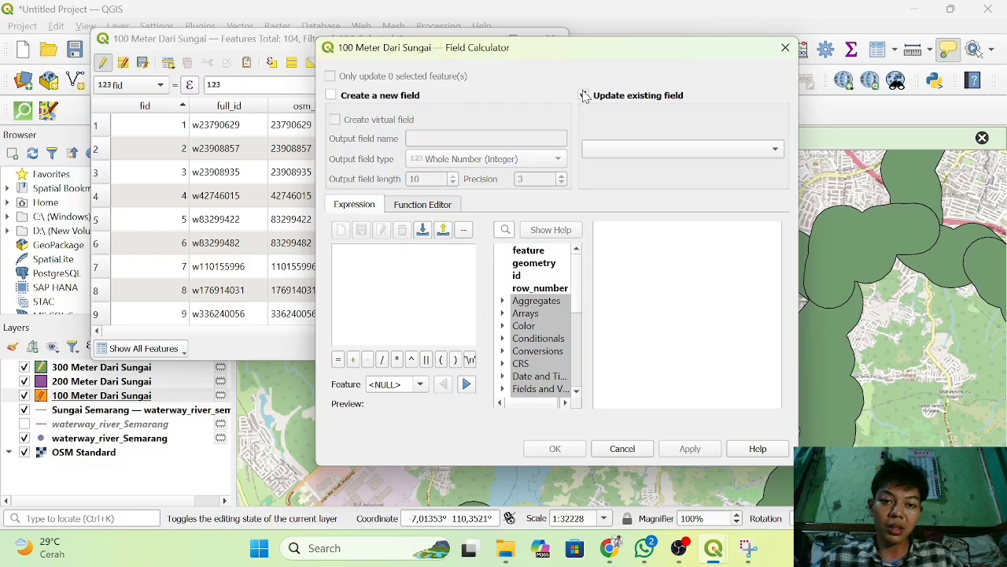
left_click(620, 151)
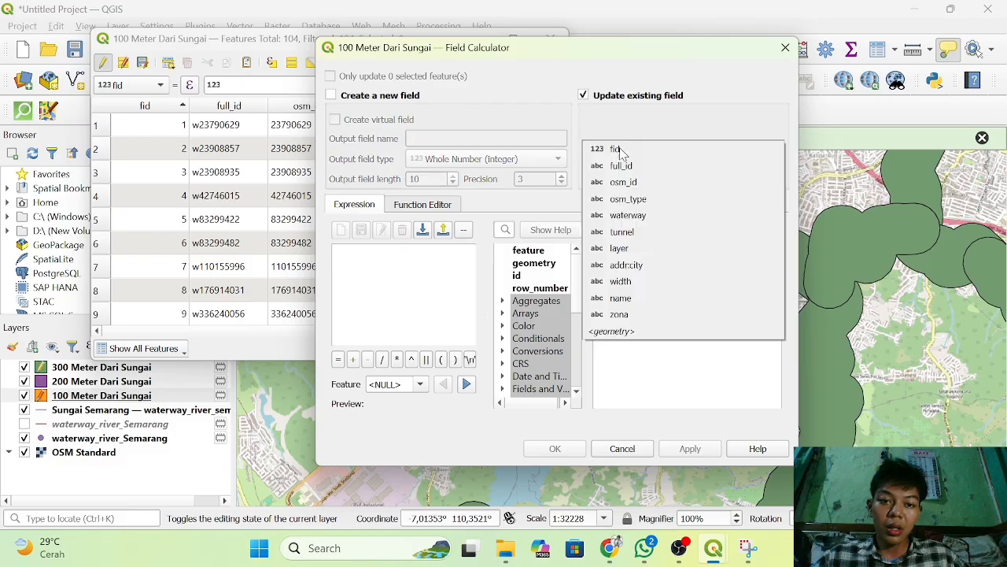
left_click(619, 314)
Fill the zona field of 100 Meter Dari Sungai with 'Zona Rawan Tinggi (100 Meter)', check the column and close the attribute table.
left_click(433, 288)
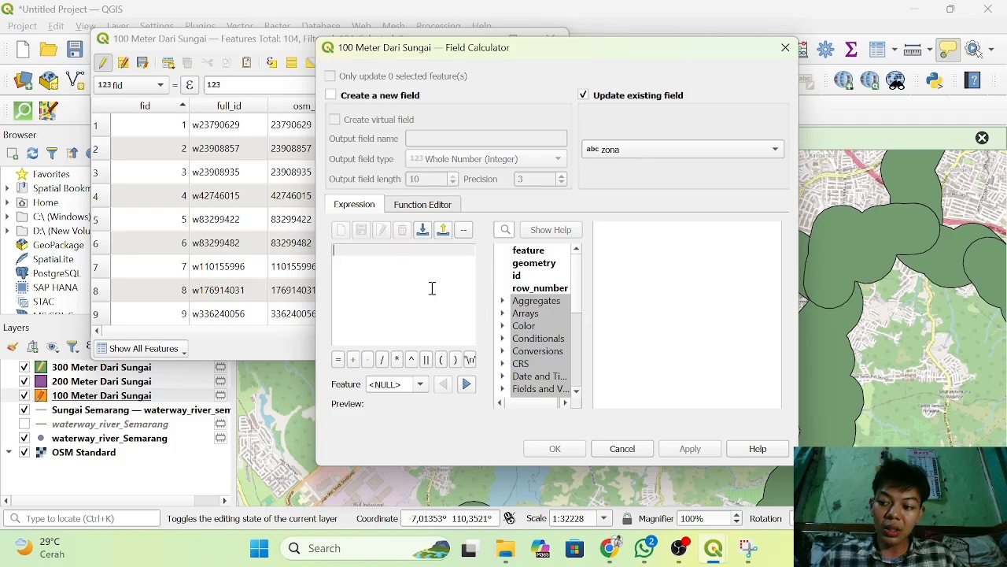
type("'")
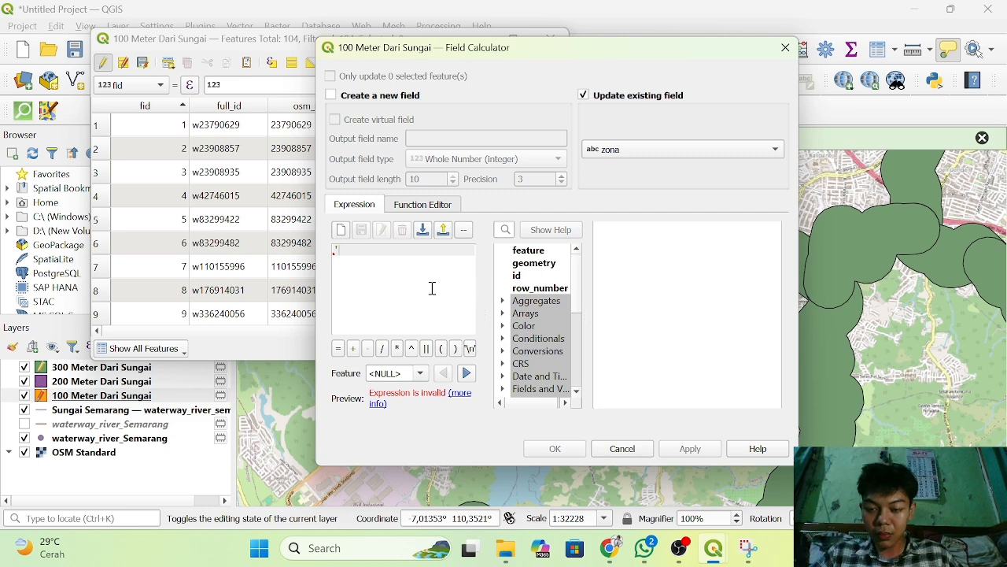
type("Zona ")
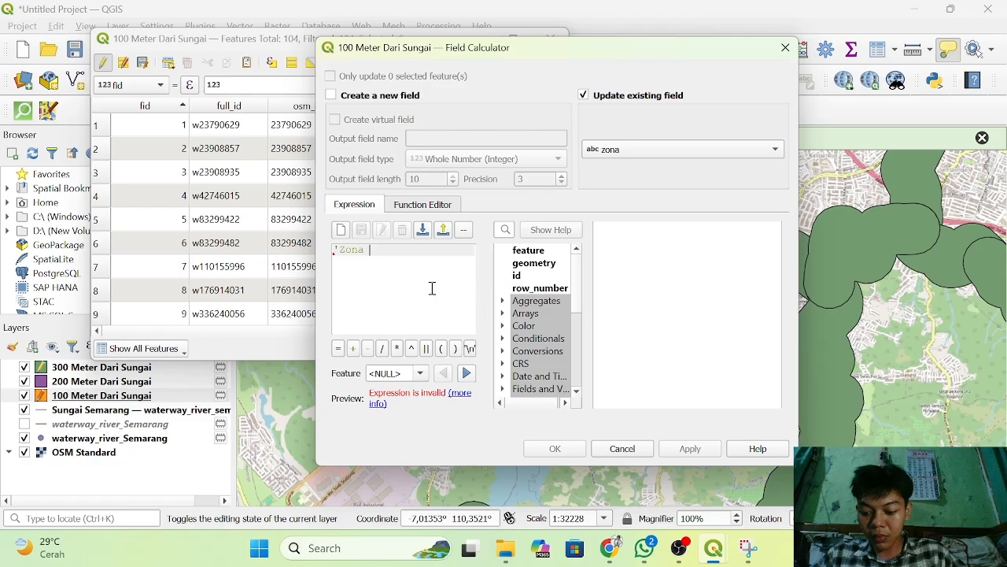
type("Rawan")
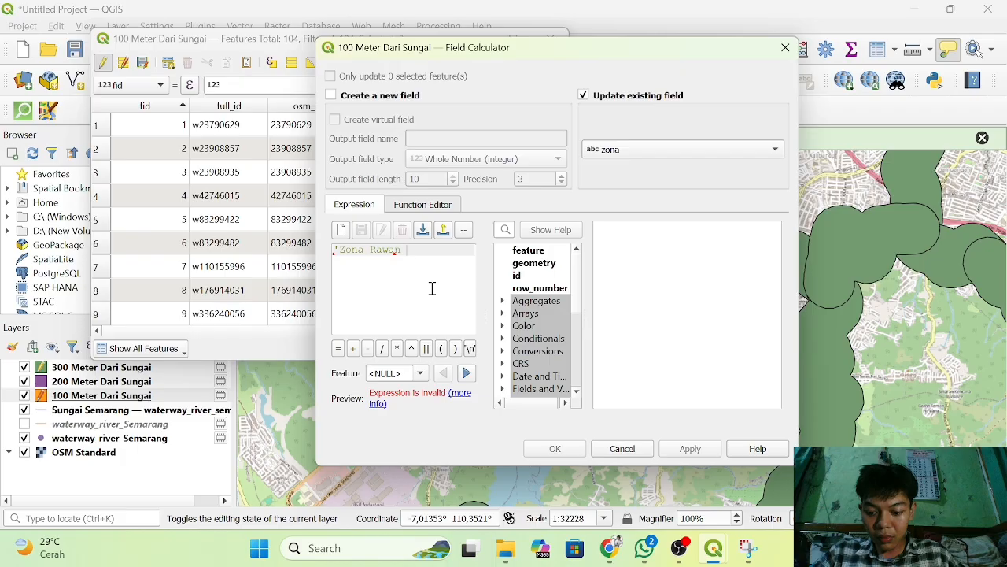
type("T")
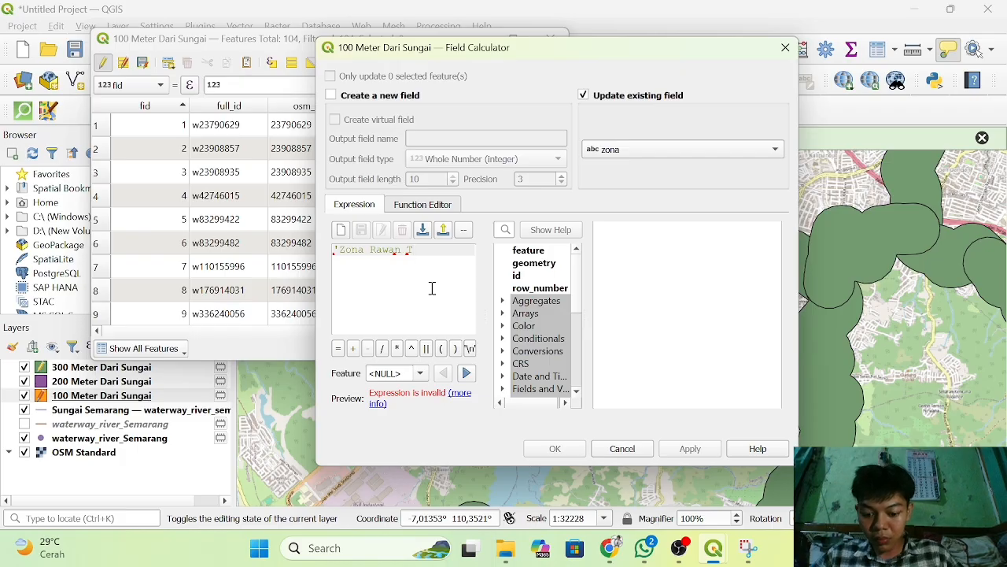
type("ingg")
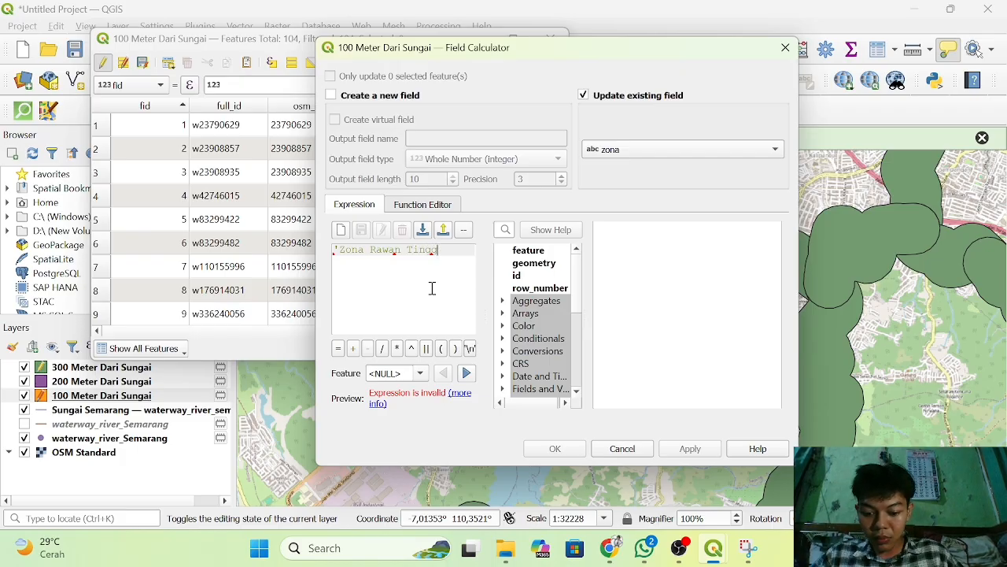
type("i ()")
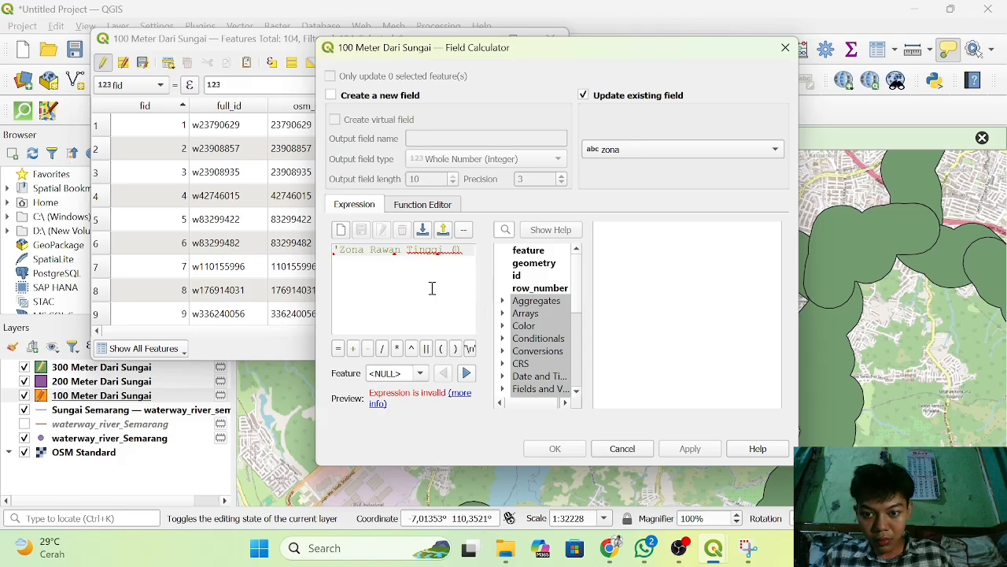
key("Left")
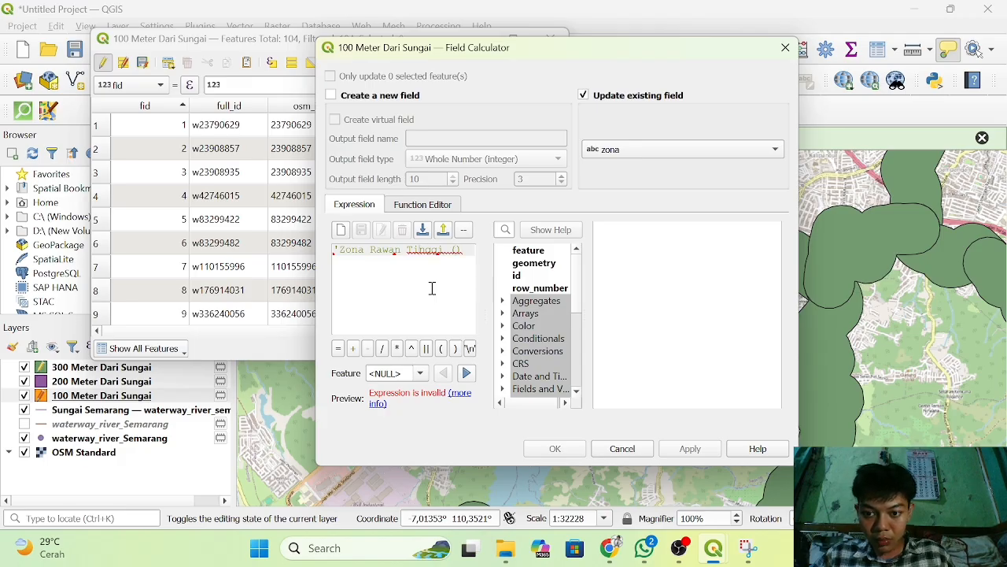
key("Right")
key("Right")
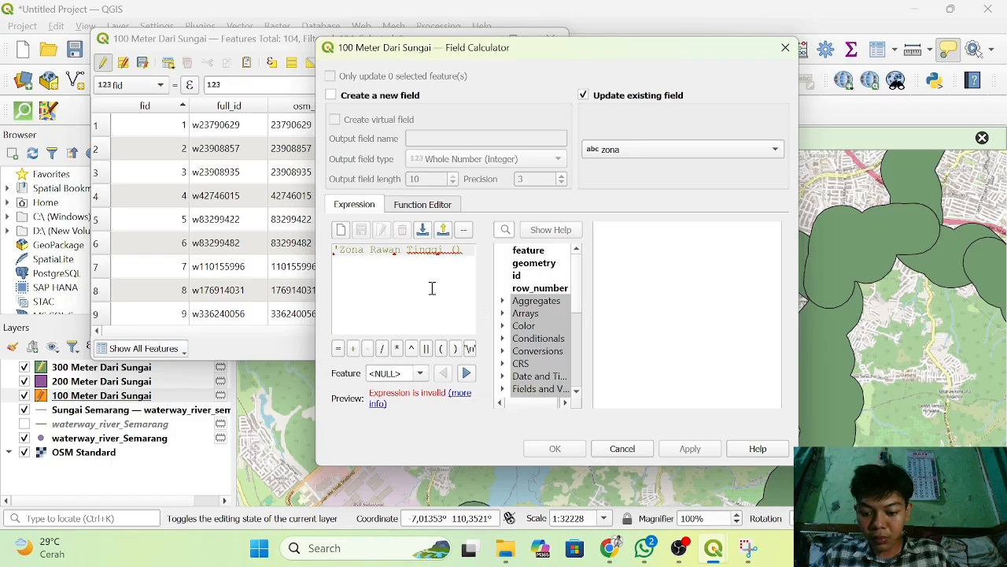
type("100 ")
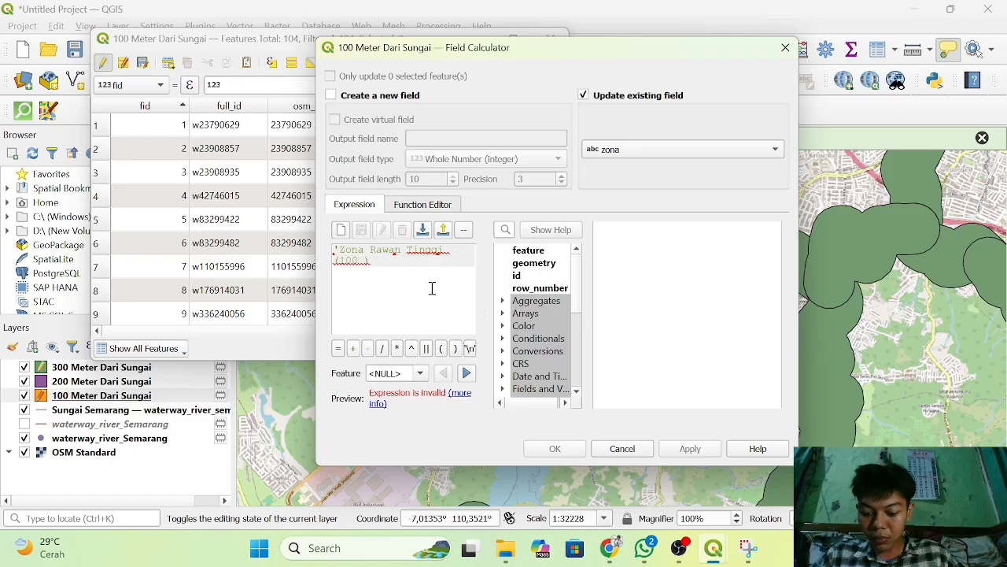
type("Meter)")
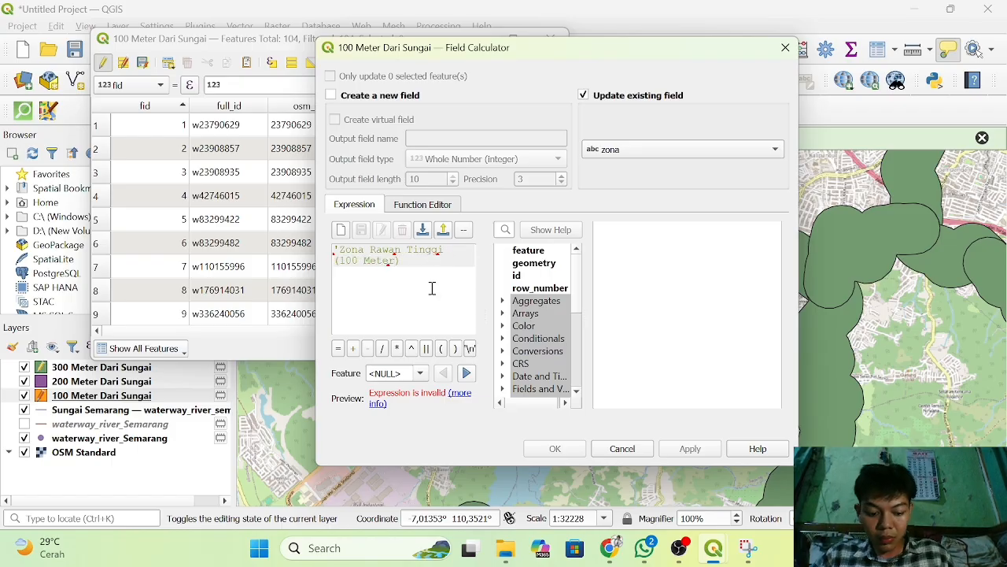
type("'")
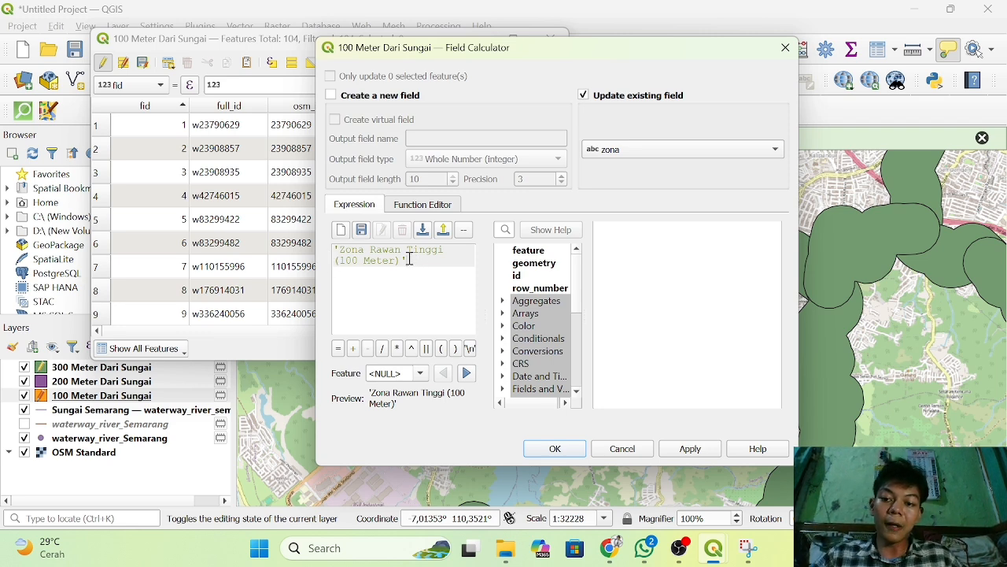
left_click(557, 450)
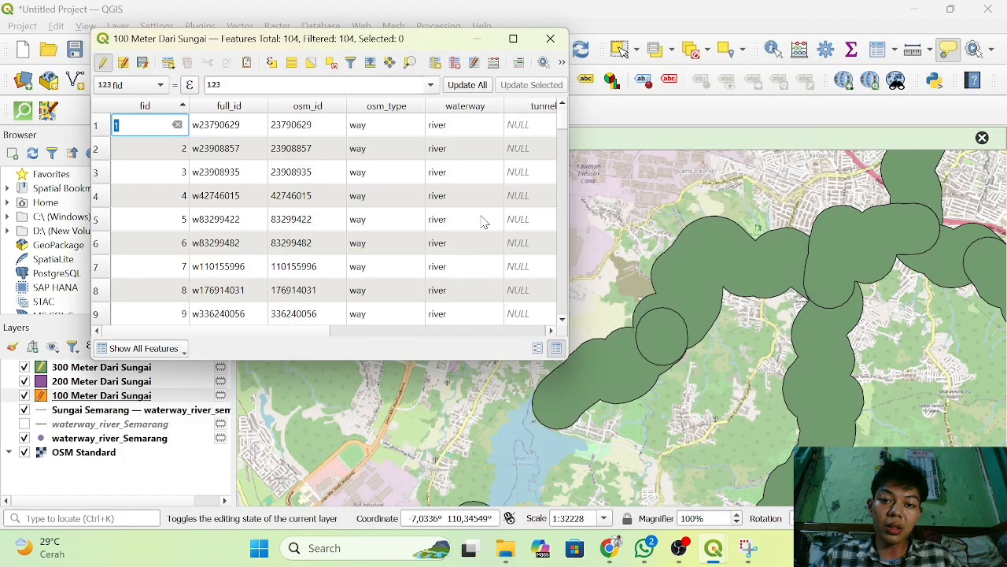
scroll(488, 149, "right", 10)
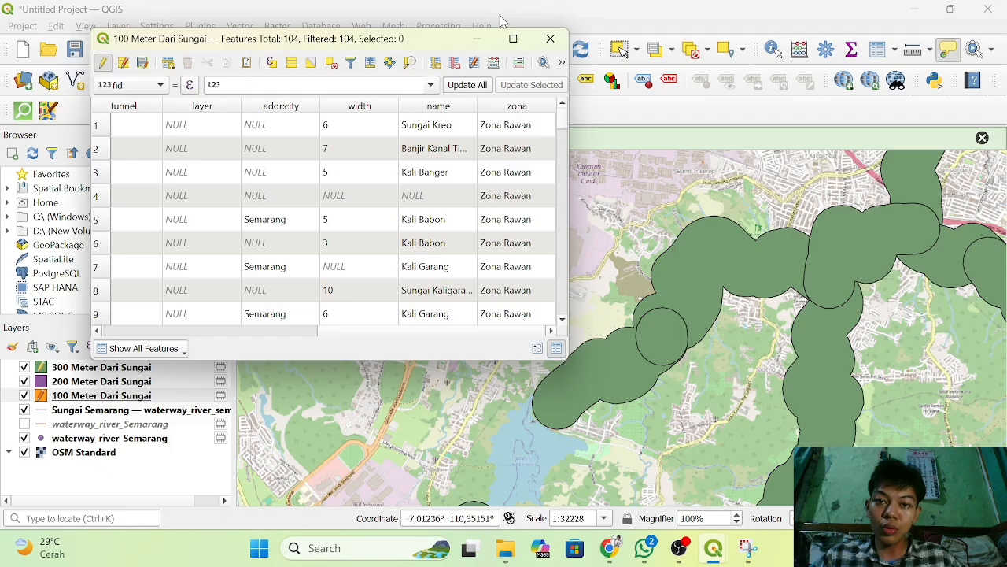
left_click(550, 38)
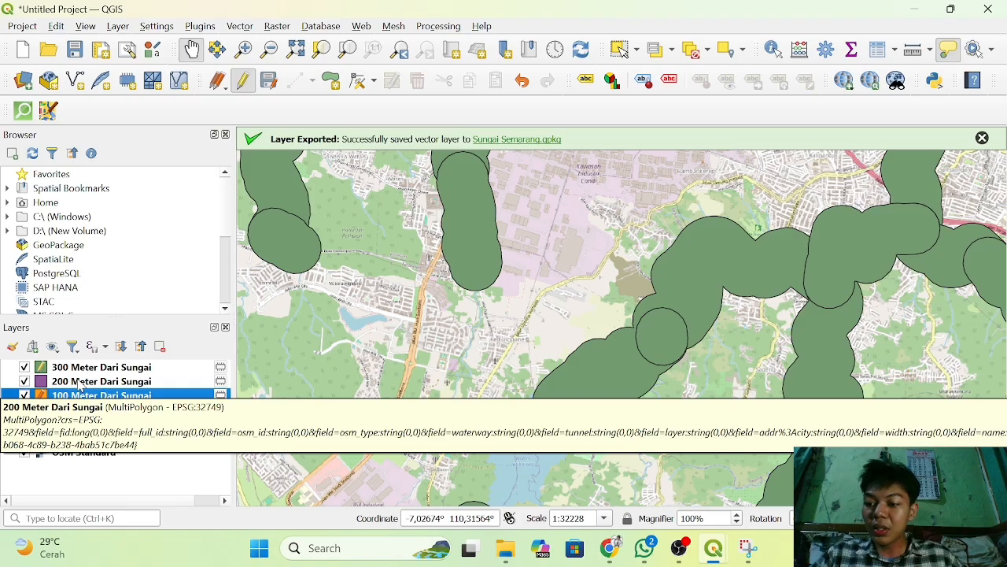
Start editing the 200 Meter Dari Sungai layer from its attribute table and add a Text (string) field named zona with length 10.
left_click(79, 383)
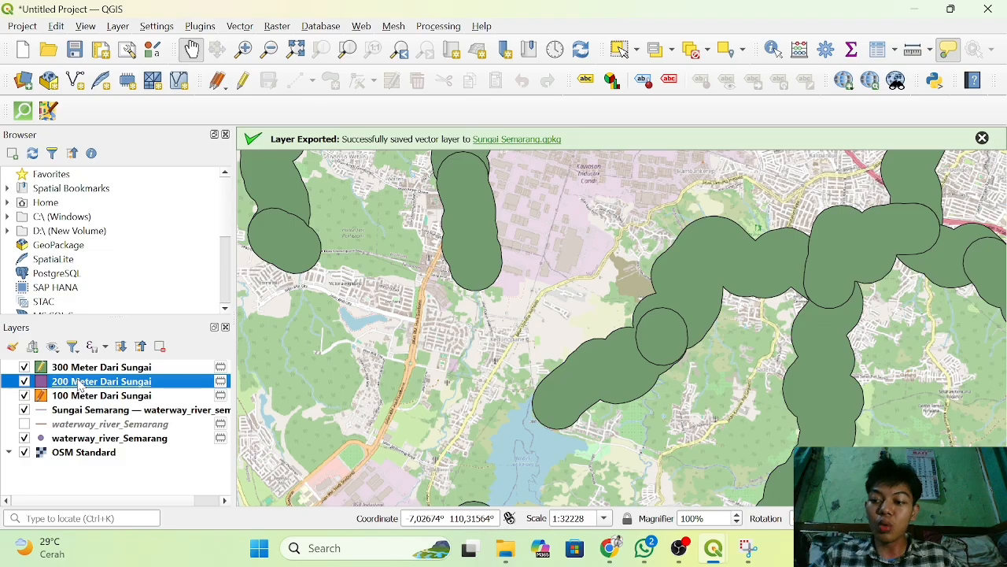
right_click(78, 382)
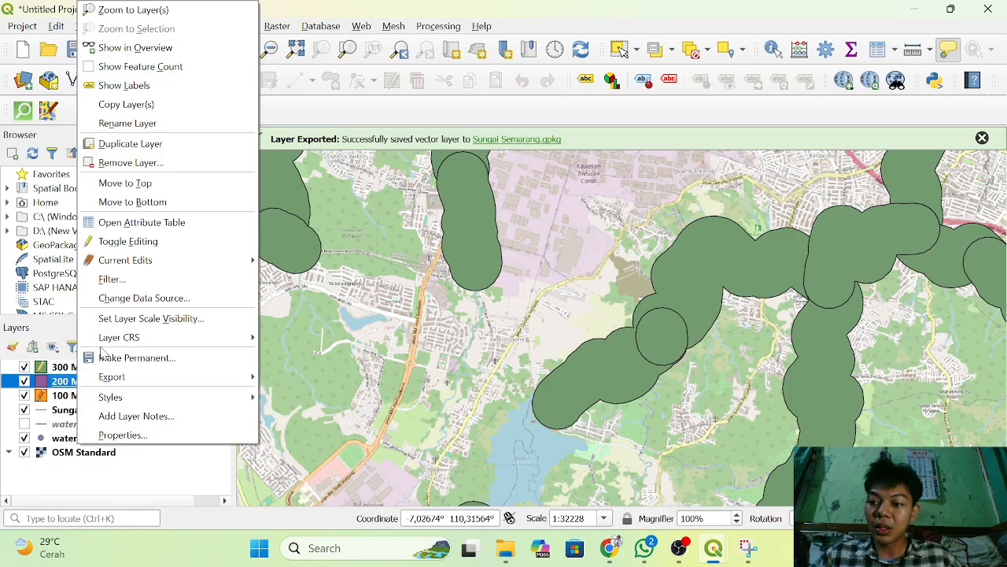
left_click(193, 226)
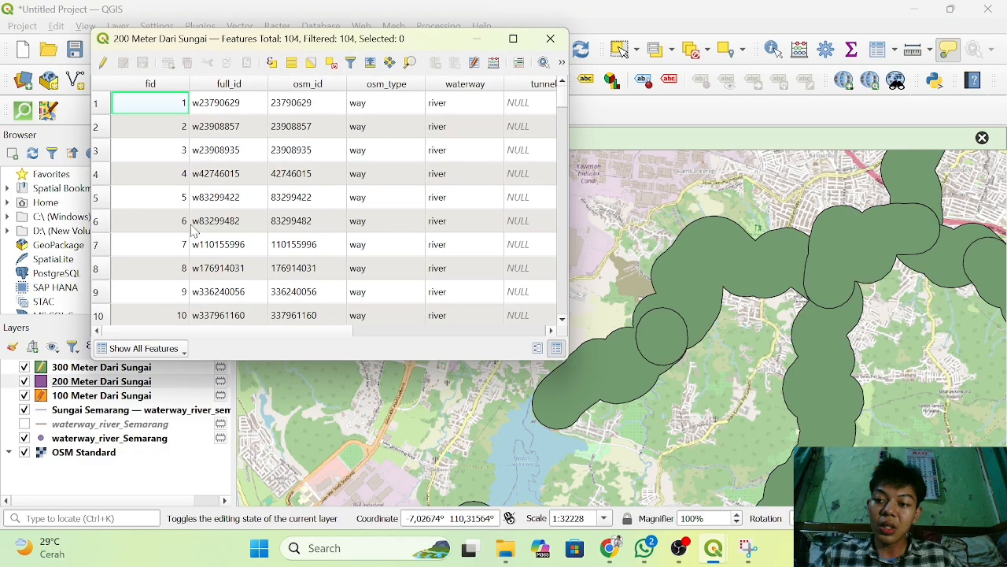
left_click(103, 65)
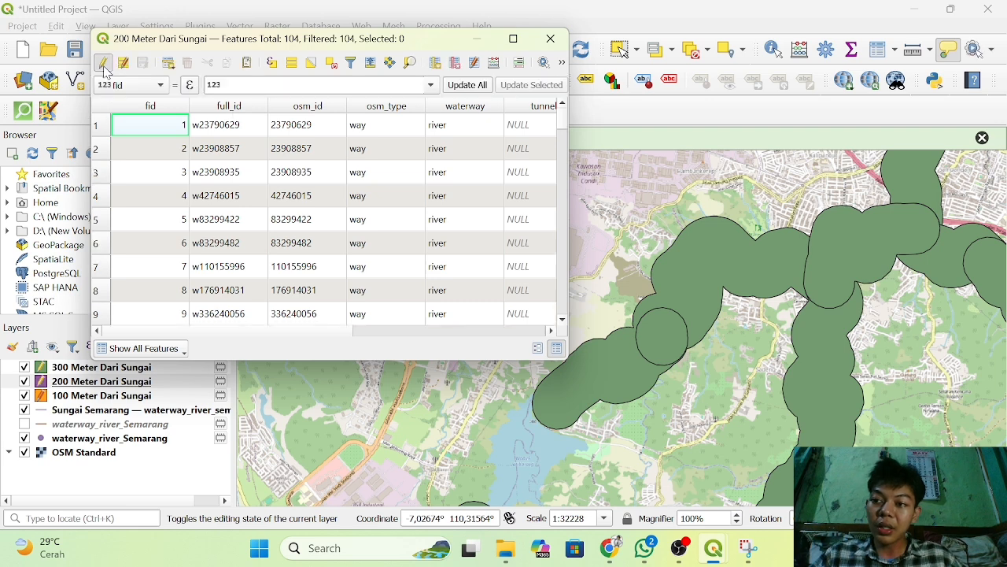
left_click(436, 63)
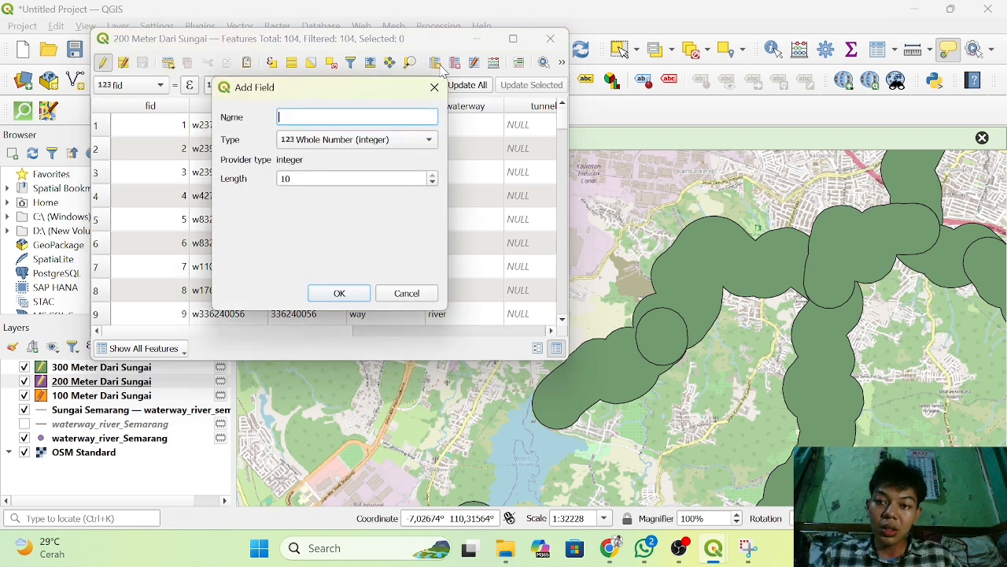
type("zona")
left_click(365, 141)
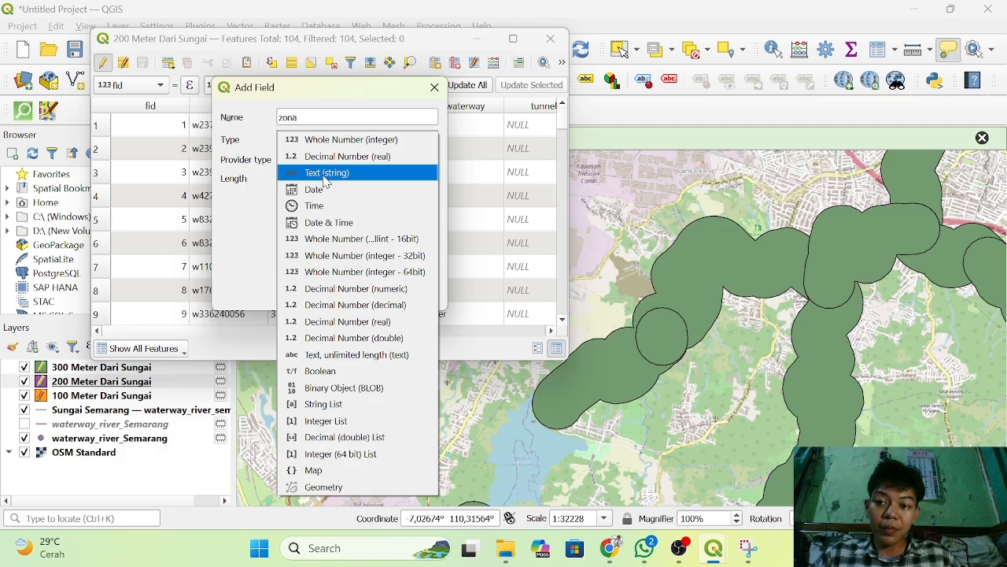
left_click(325, 175)
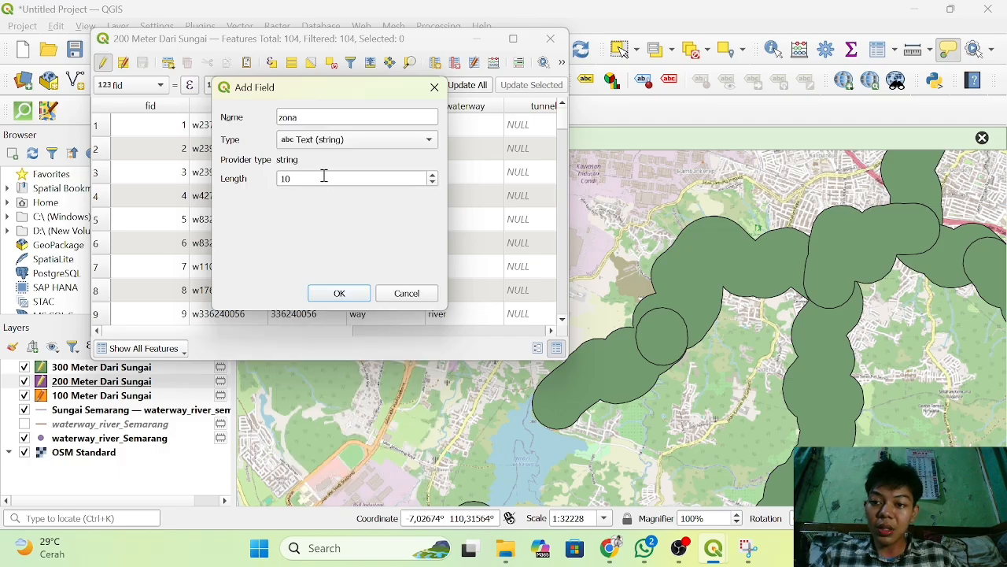
left_click(340, 293)
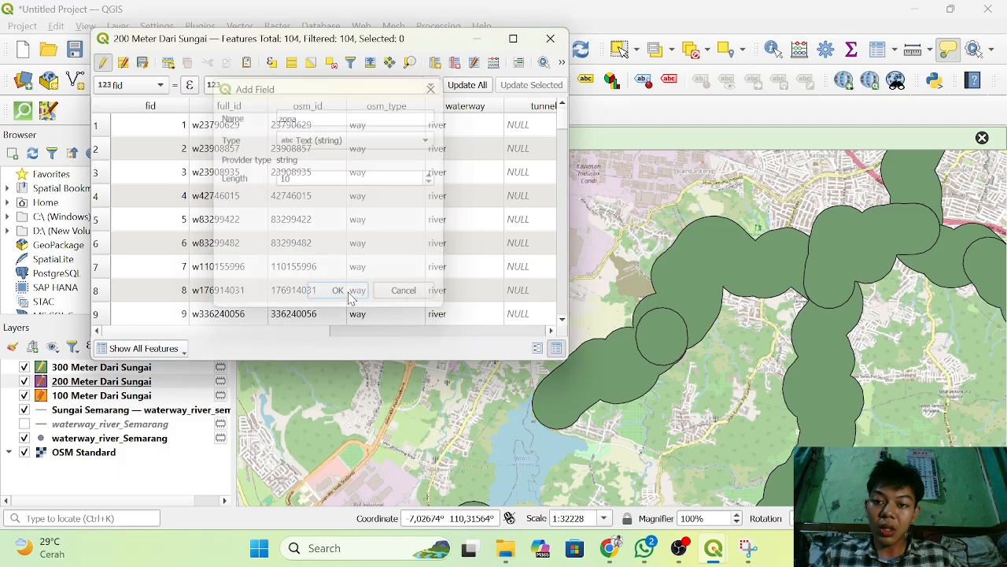
Open the field calculator for the 200 Meter Dari Sungai layer and set it to update the existing zona field.
left_click(493, 63)
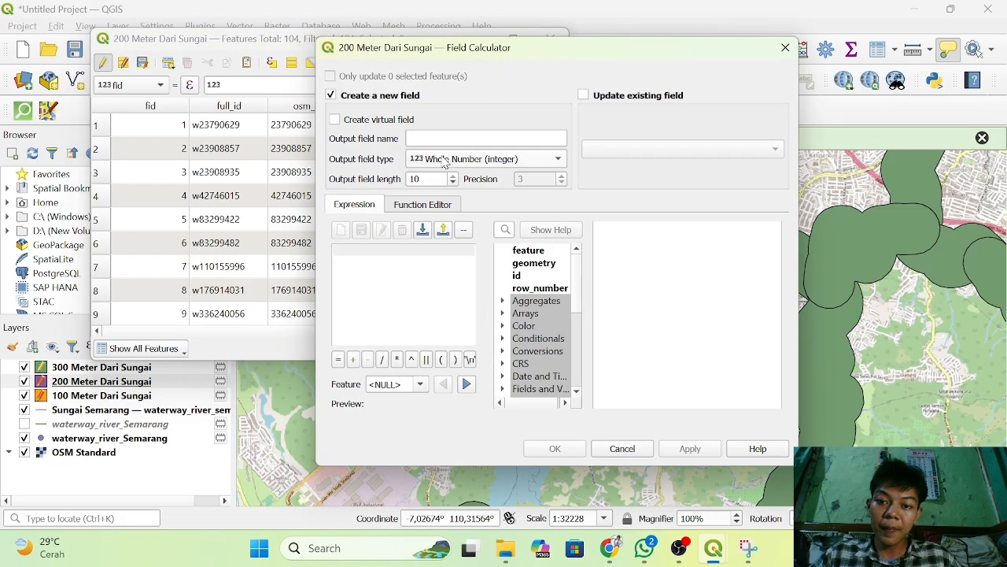
left_click(583, 95)
left_click(667, 154)
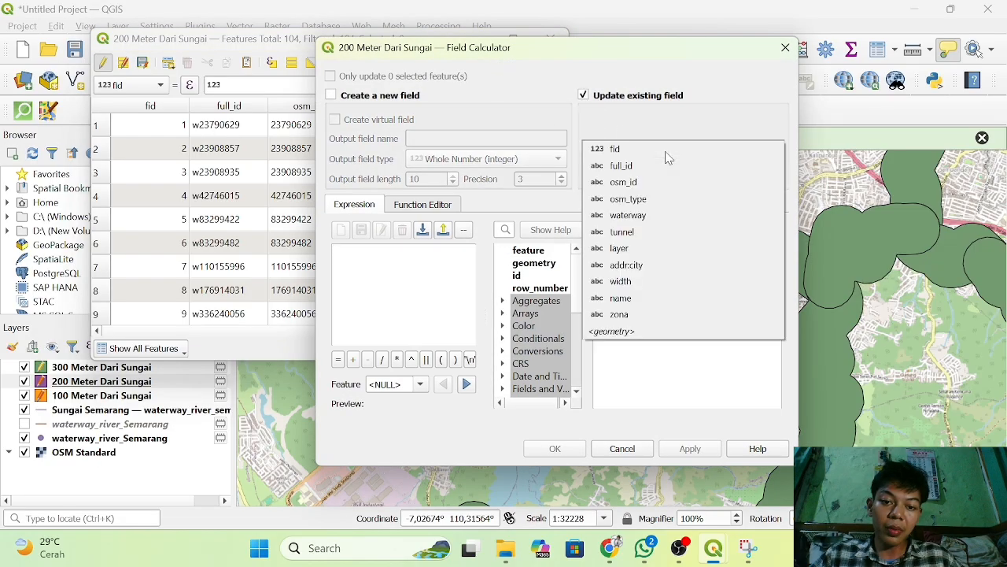
left_click(626, 315)
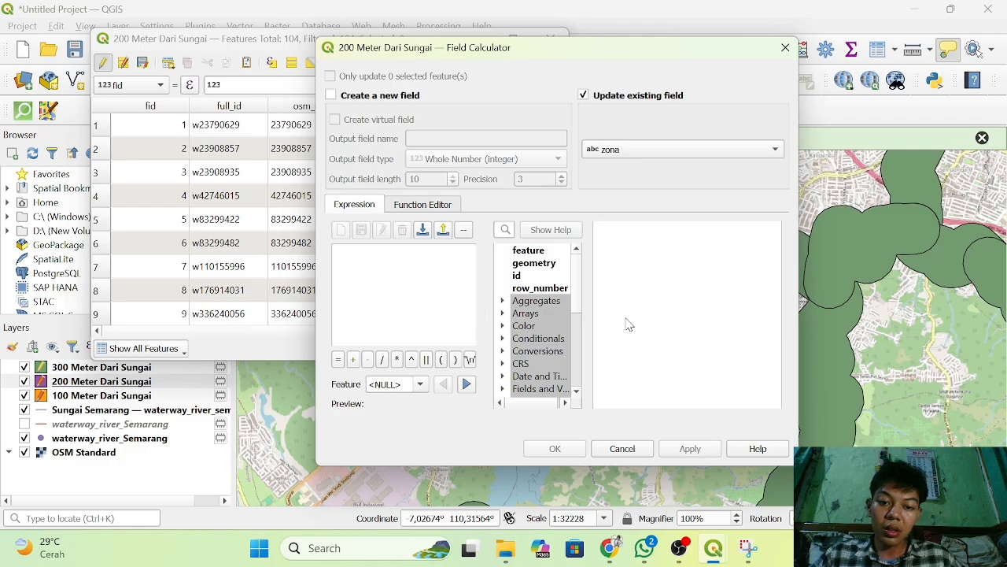
Fill the zona field of the 200 Meter Dari Sungai layer with 'Zona Rawan Sedang (200 Meter)' and close the attribute table.
left_click(358, 256)
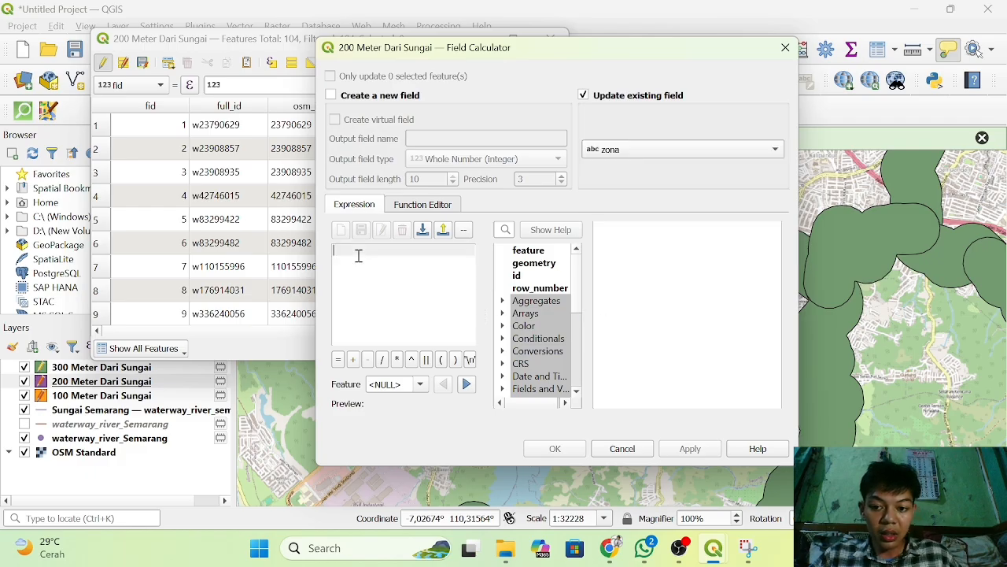
type("'Z")
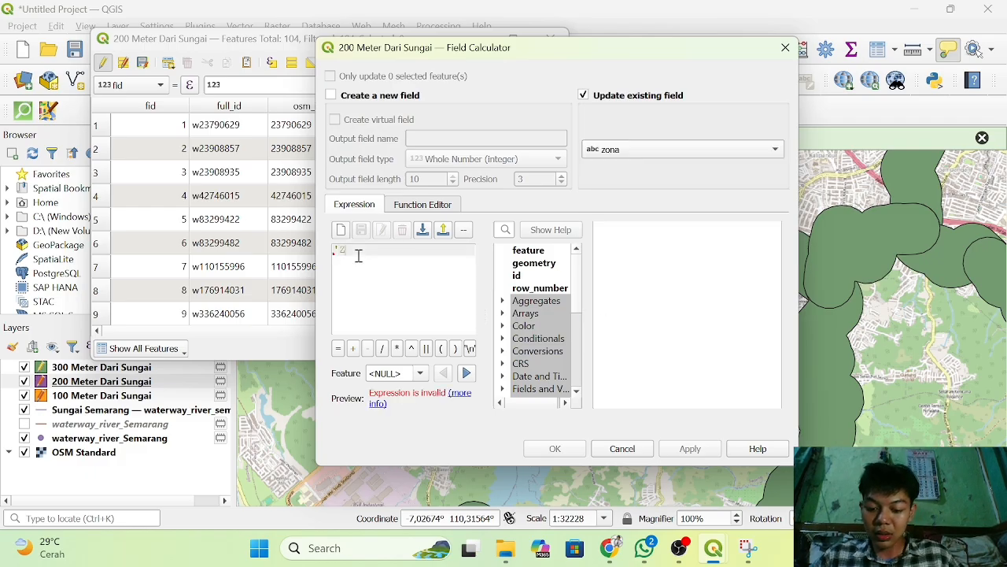
type("ona")
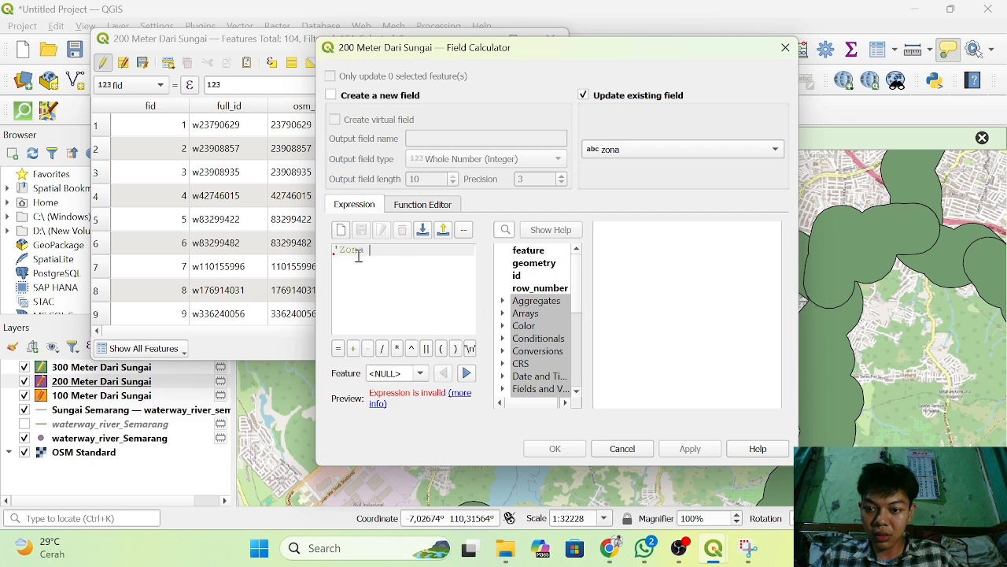
type(" B")
type("an a")
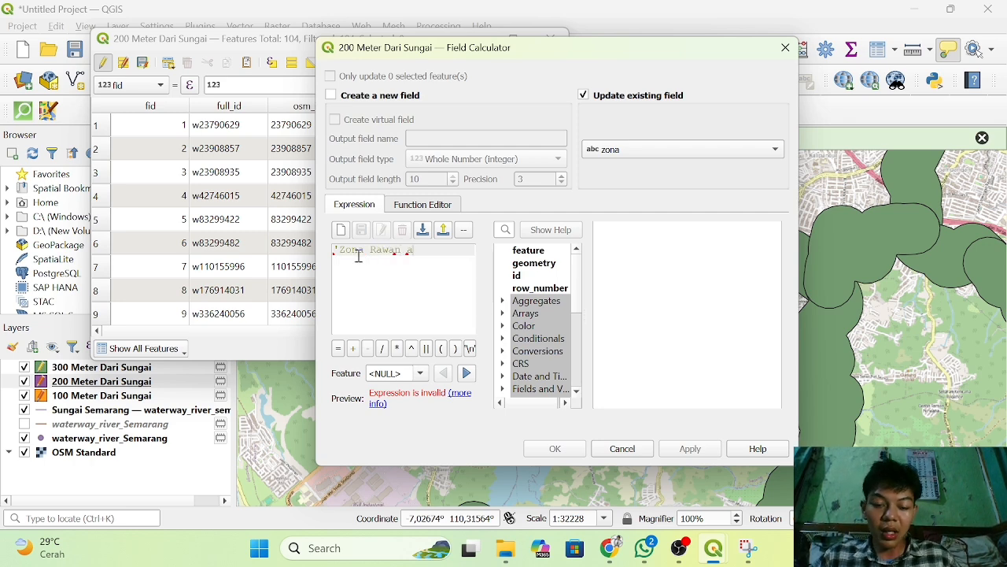
key("BackSpace")
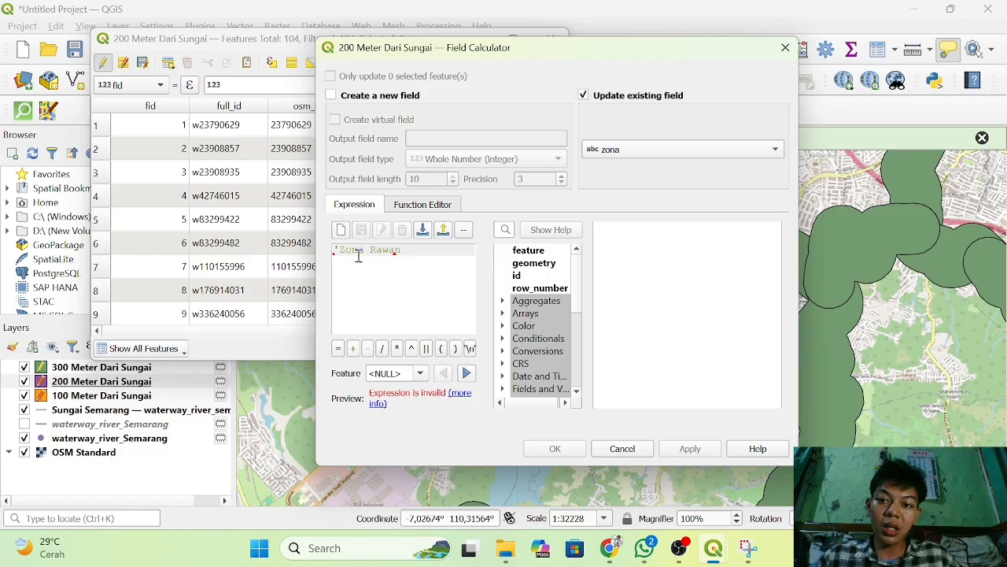
type("Se")
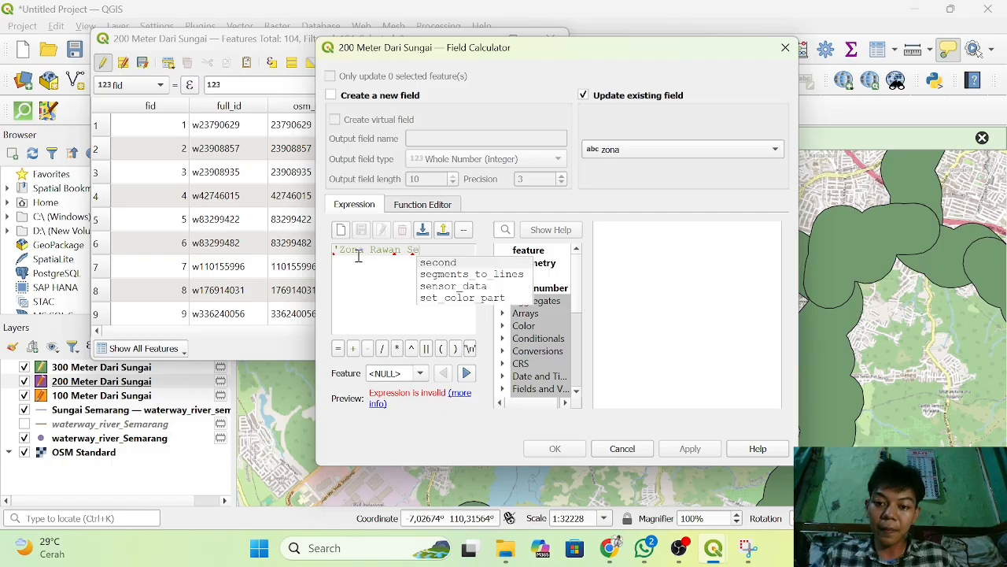
type("dang")
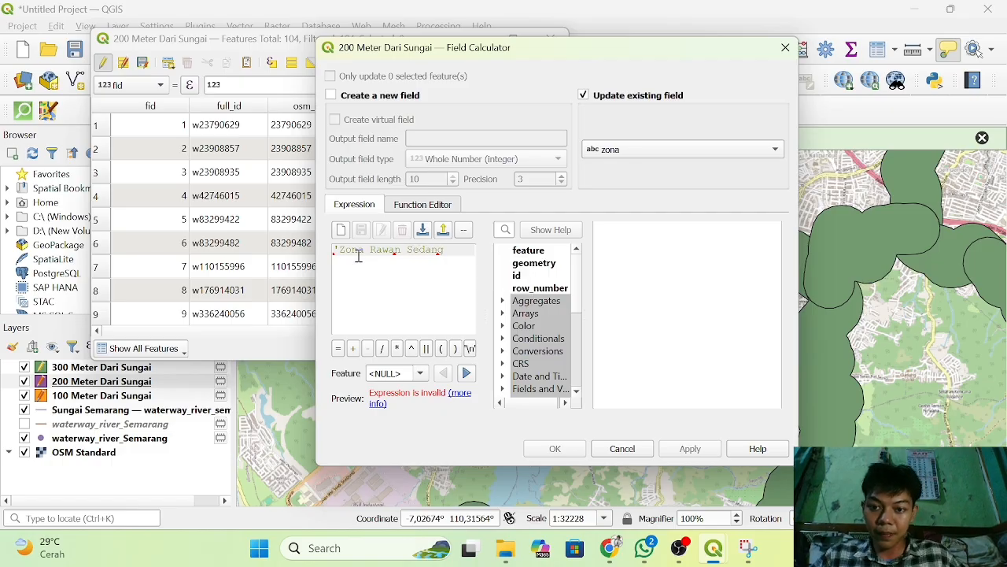
type(" (")
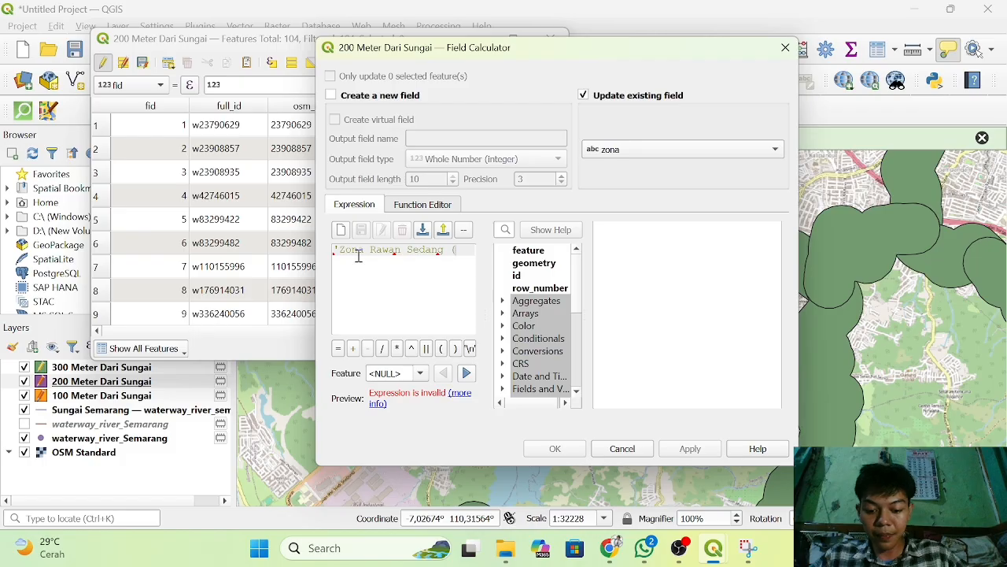
type(")")
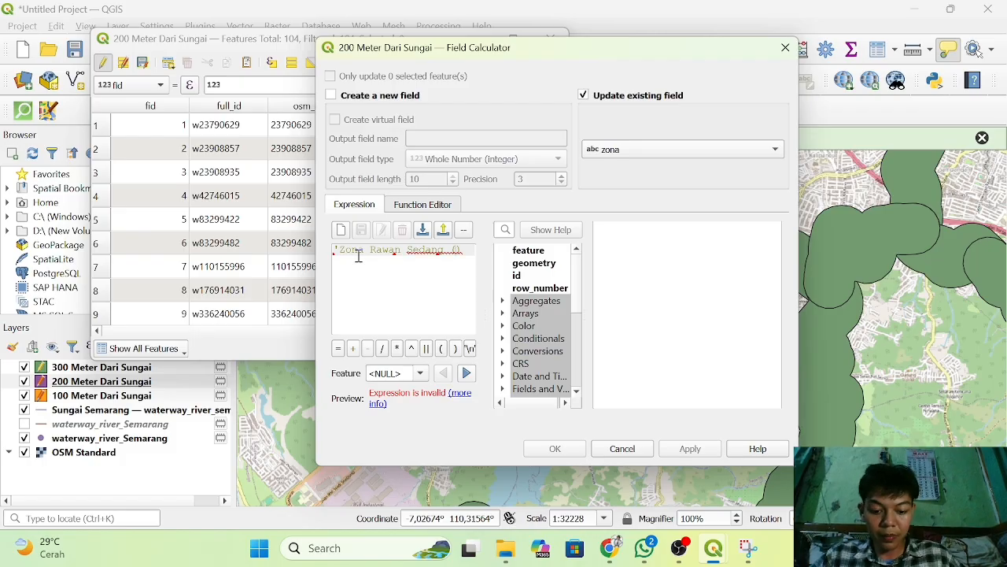
type("200m")
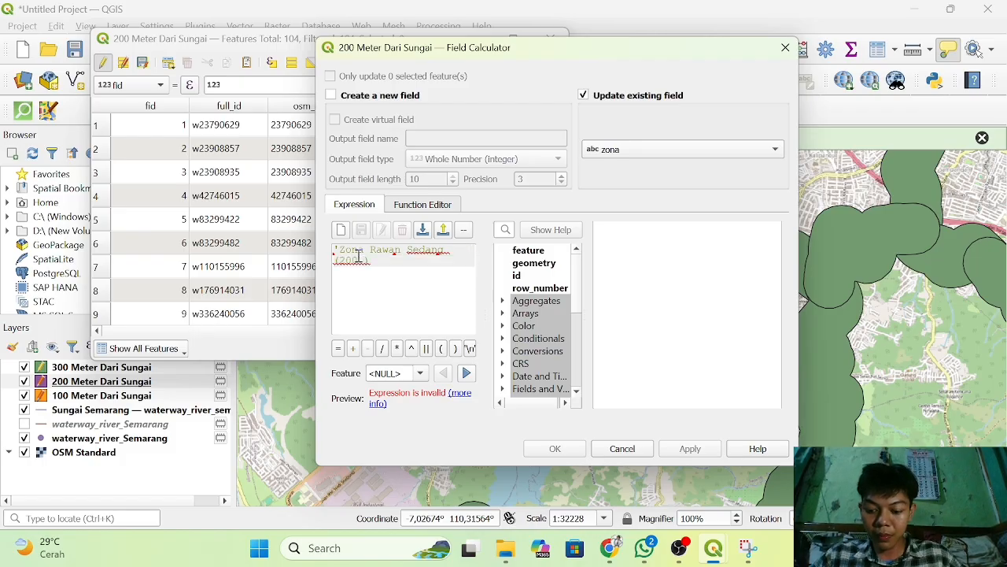
key("BackSpace")
type("Meter)")
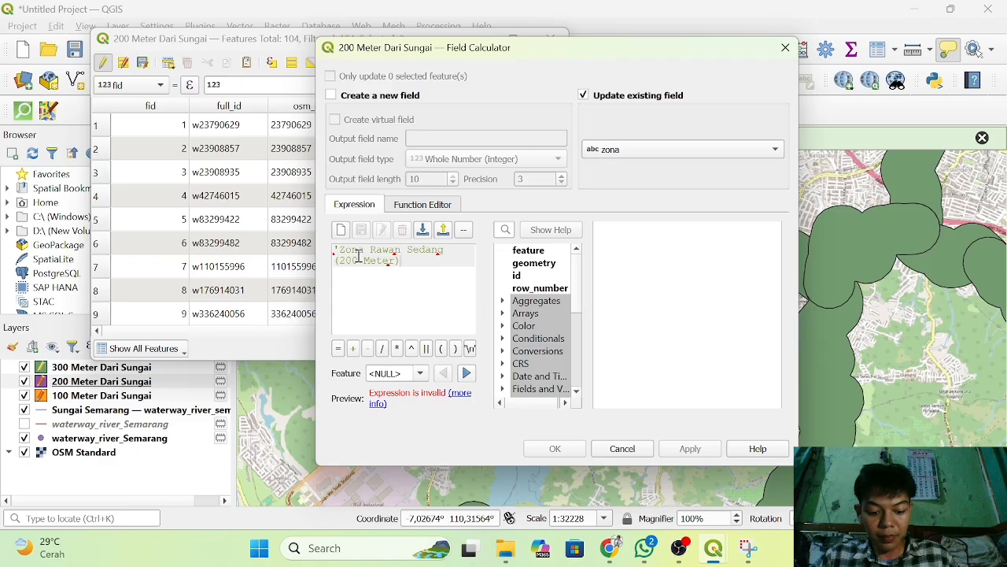
type("'")
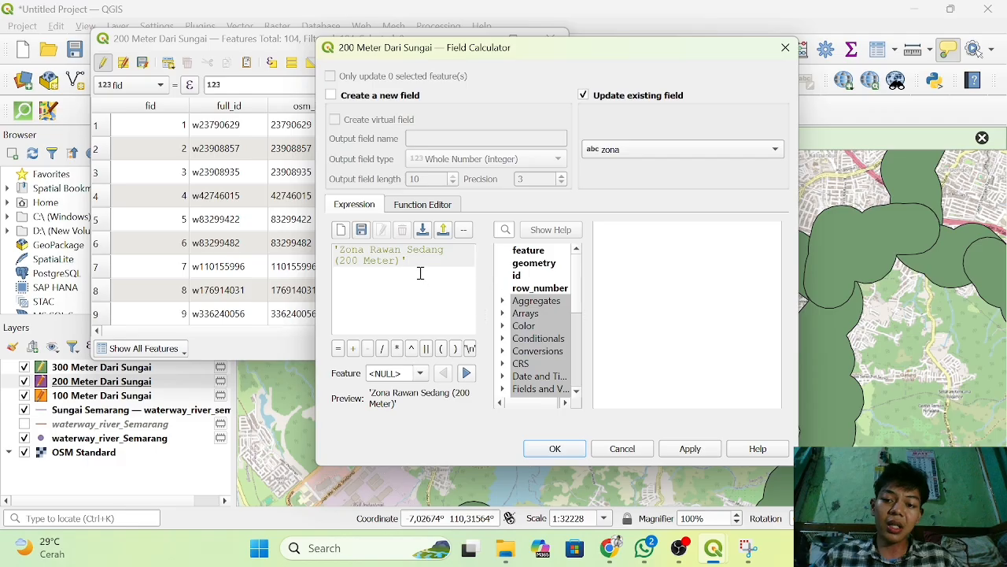
left_click(555, 449)
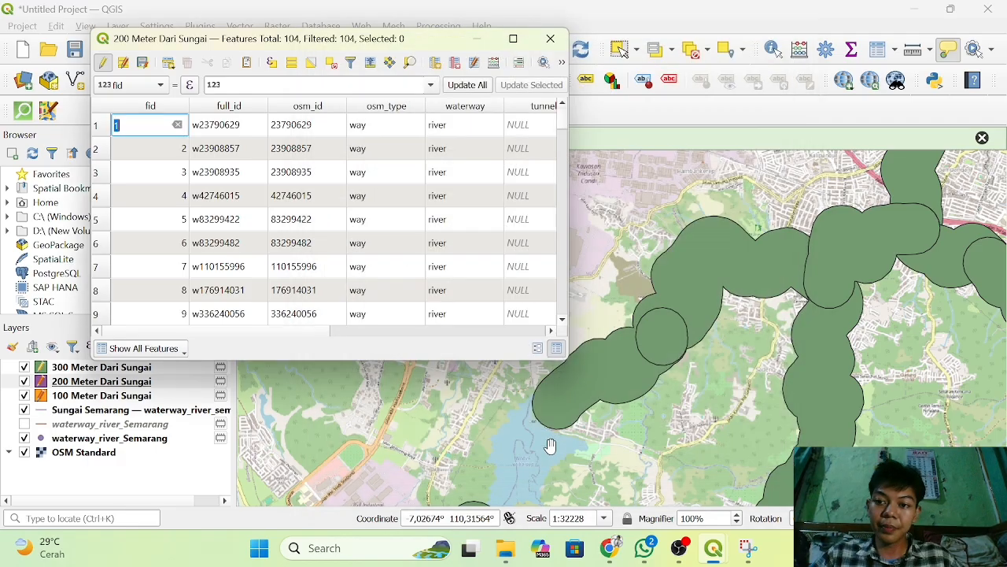
scroll(378, 191, "right", 5)
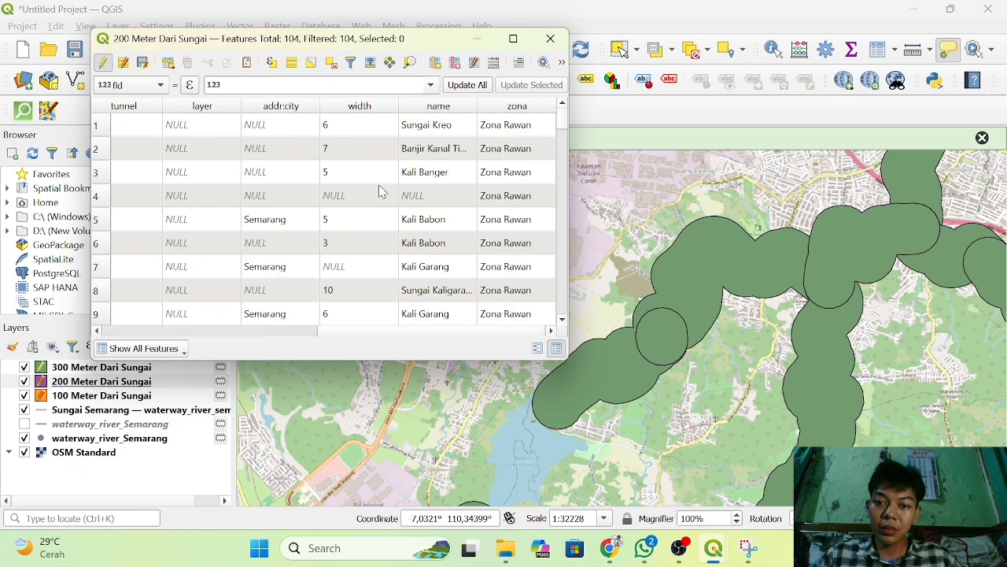
left_click(544, 38)
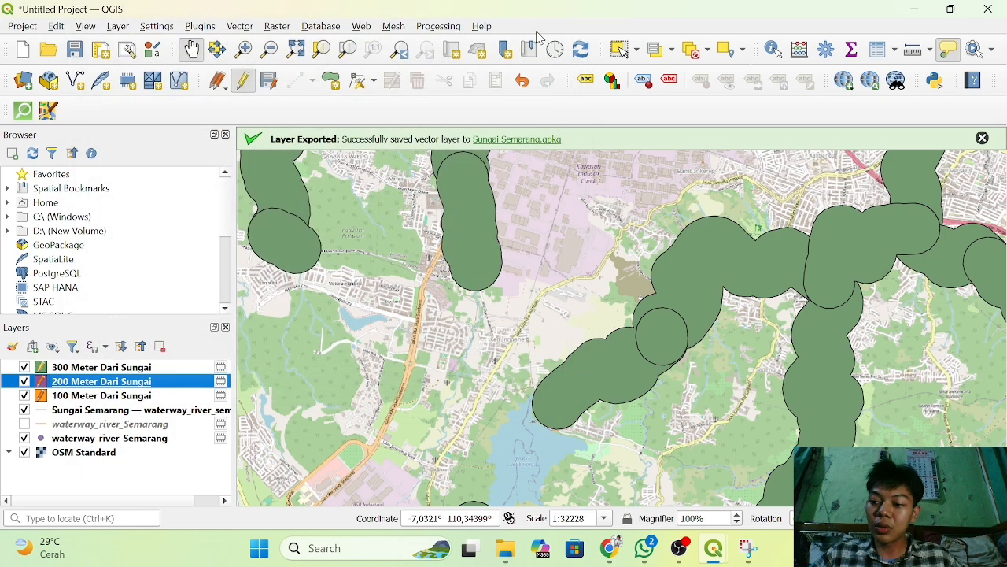
Open the field calculator from the 300 Meter Dari Sungai attribute table and set it to update the existing zona field.
left_click(67, 371)
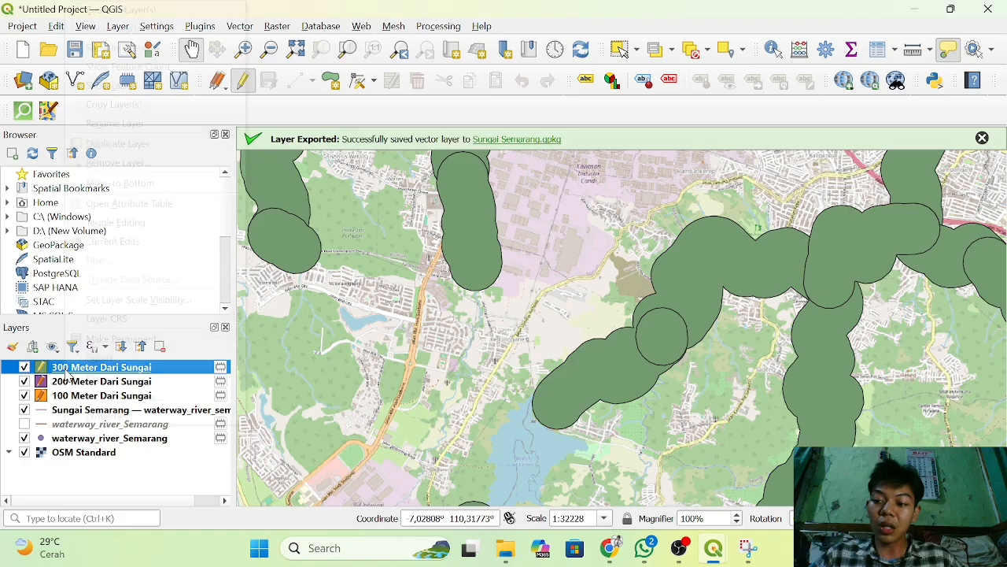
right_click(67, 371)
left_click(137, 203)
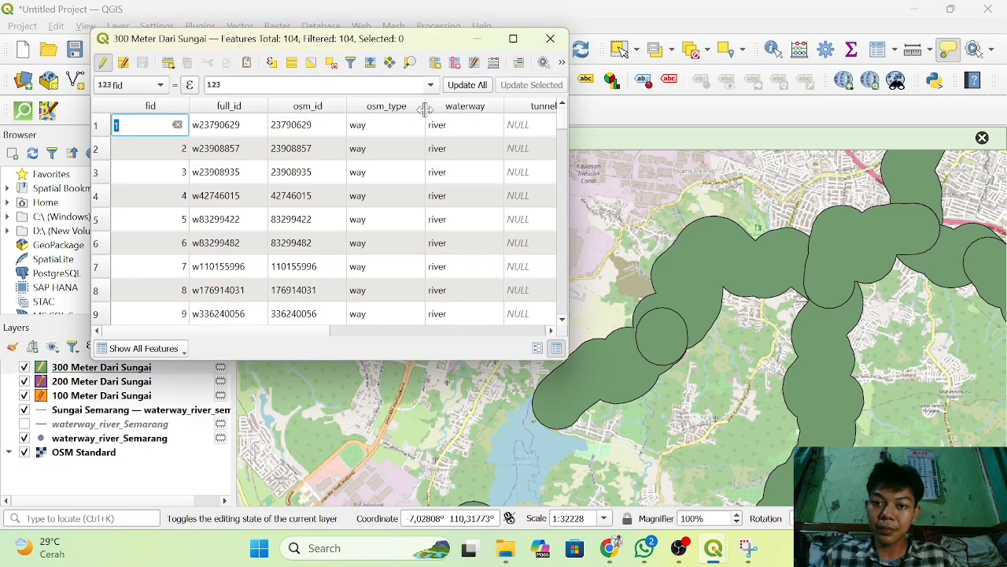
scroll(503, 189, "right", 5)
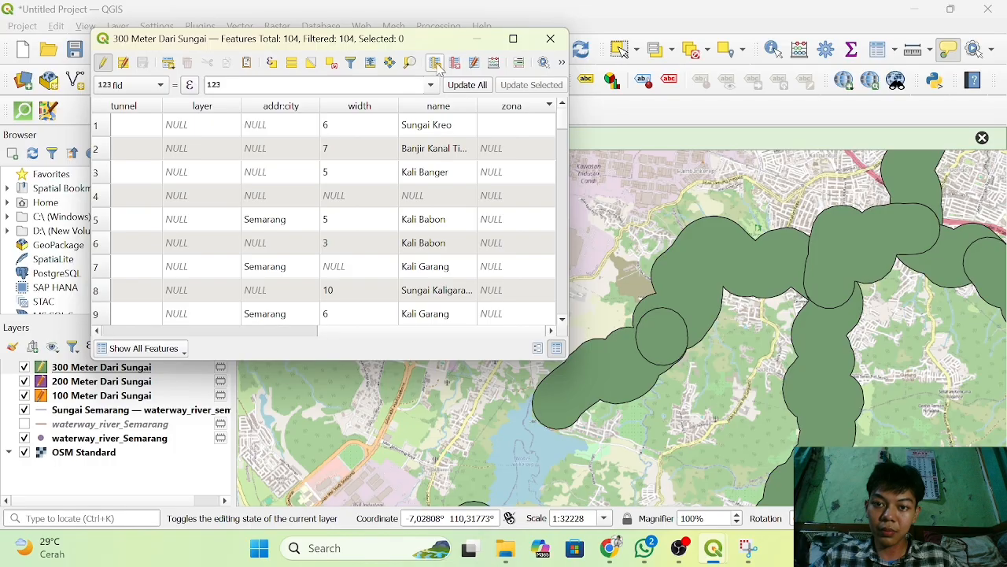
left_click(494, 62)
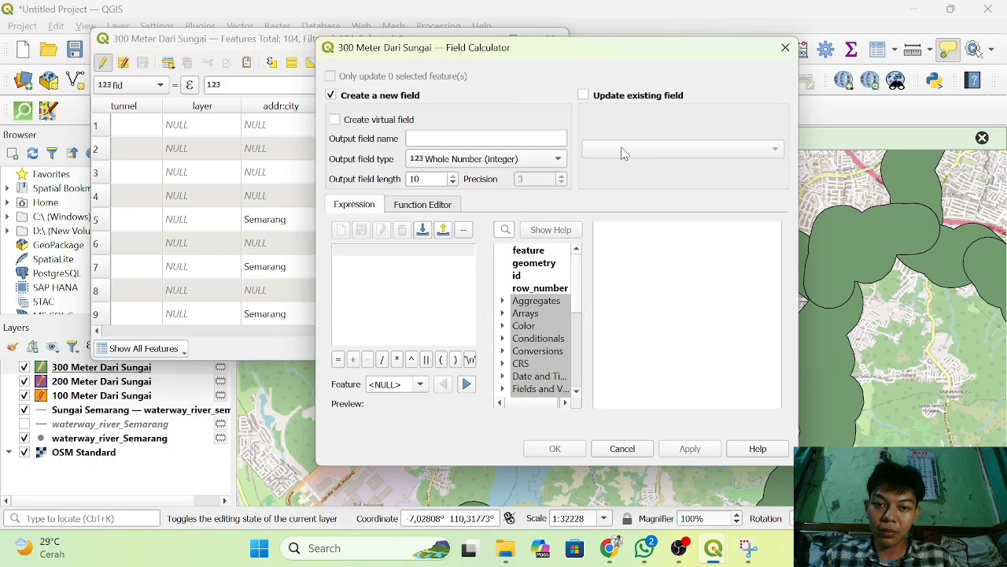
left_click(583, 95)
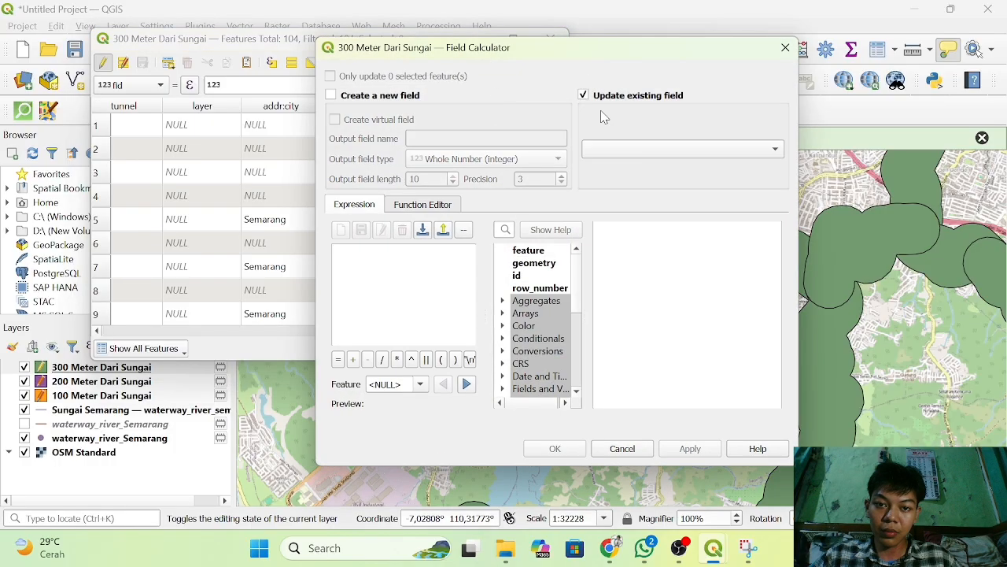
left_click(659, 151)
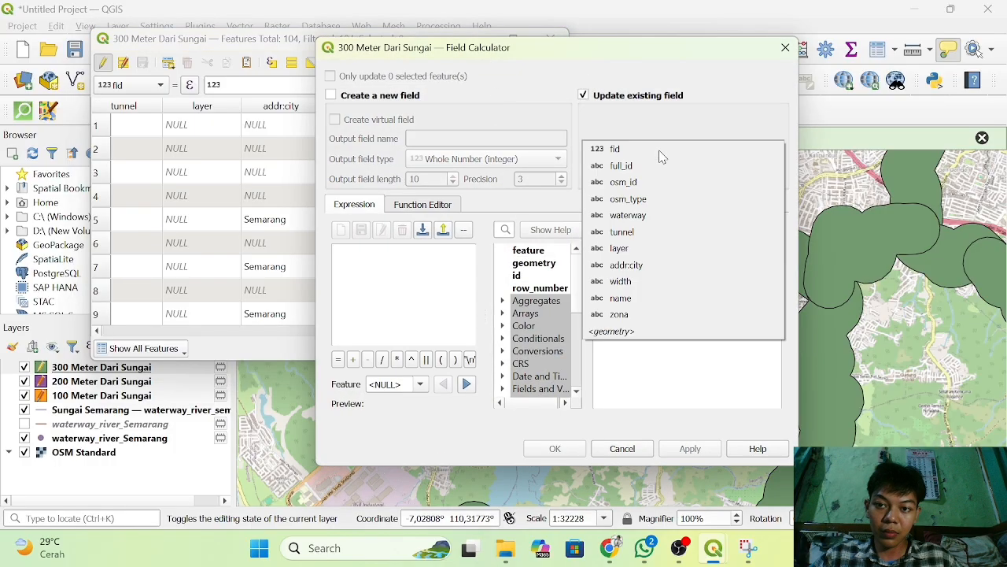
left_click(663, 314)
Fill the zona field of the 300 Meter Dari Sungai layer with 'Zona Rawan Rendah (300 Meter)'.
left_click(370, 260)
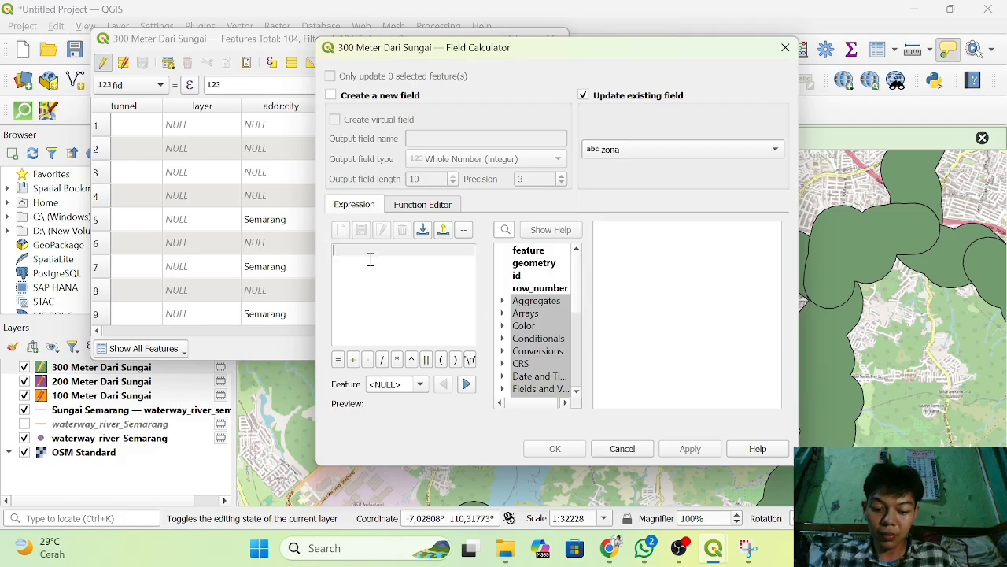
type("'Z")
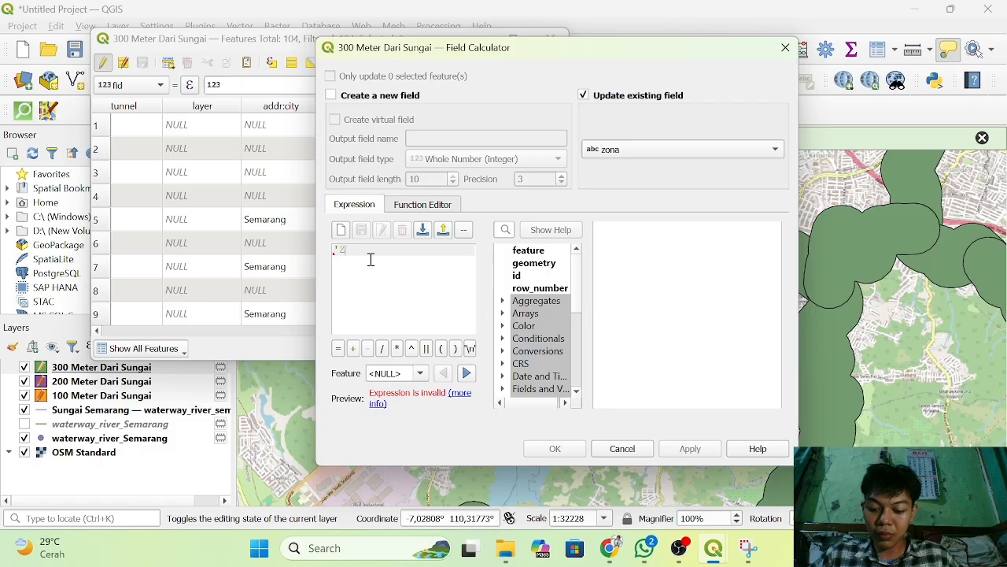
type("ona 3awan")
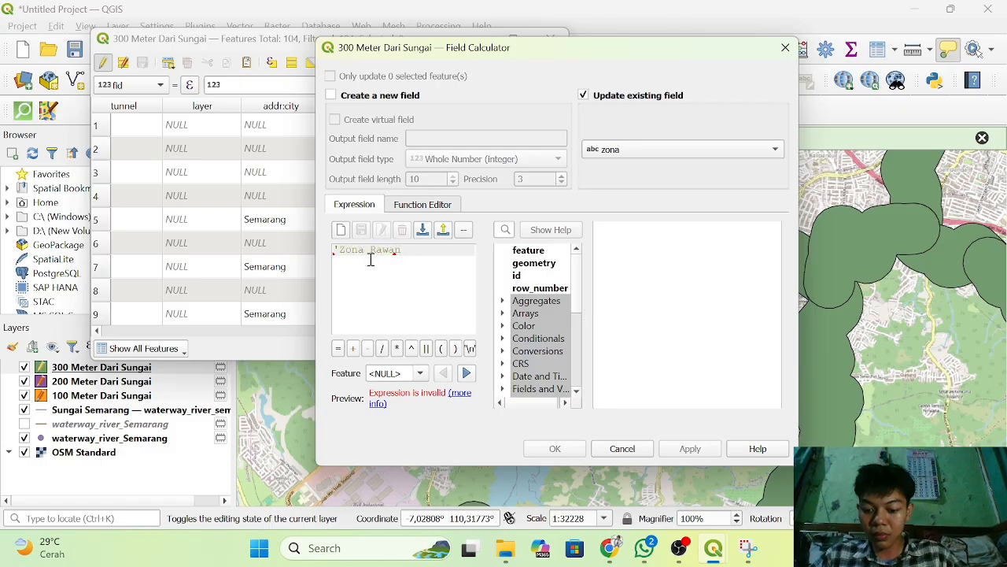
type(" Tingg")
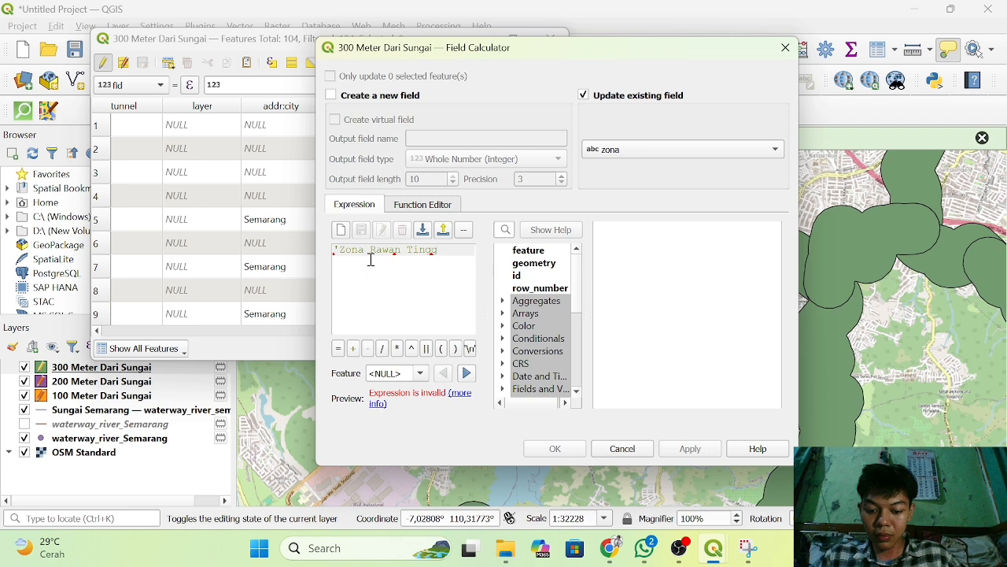
type("i ()")
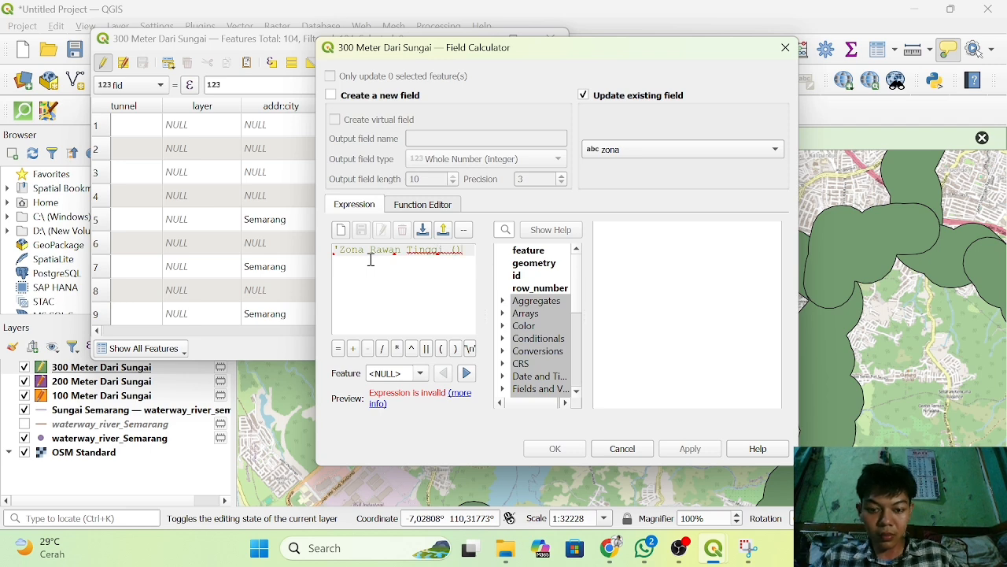
type("300 M")
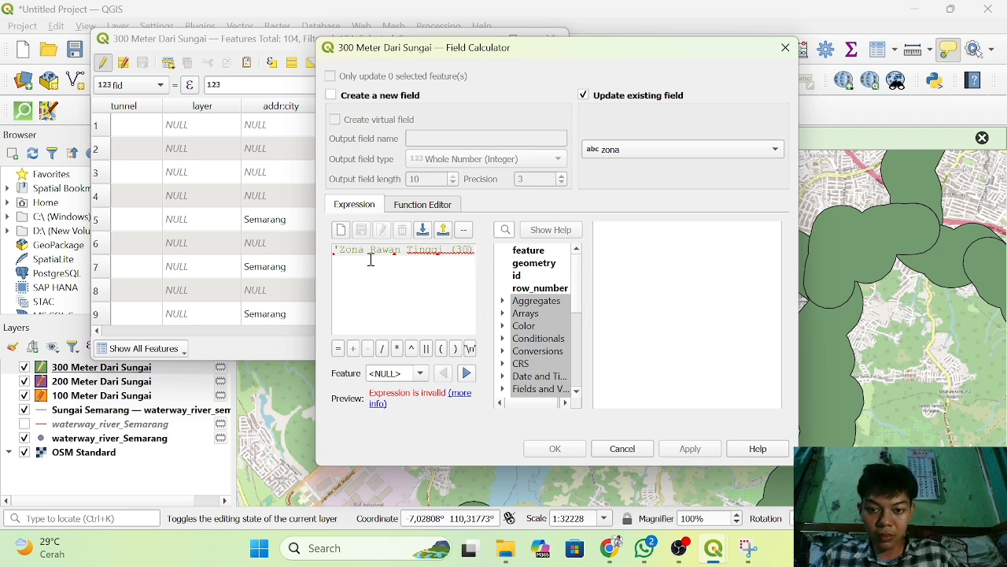
key("BackSpace")
key("BackSpace")
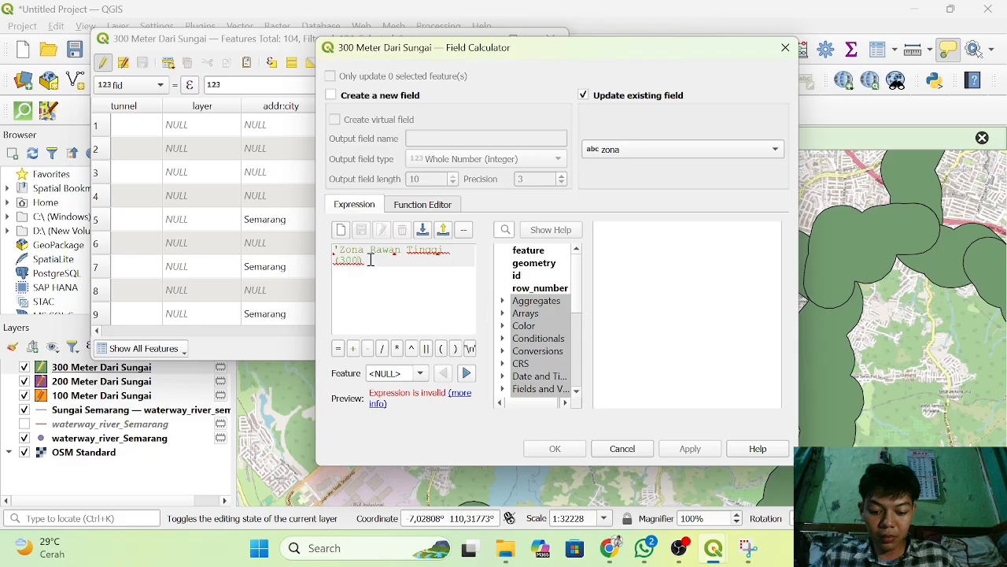
type("Meter")
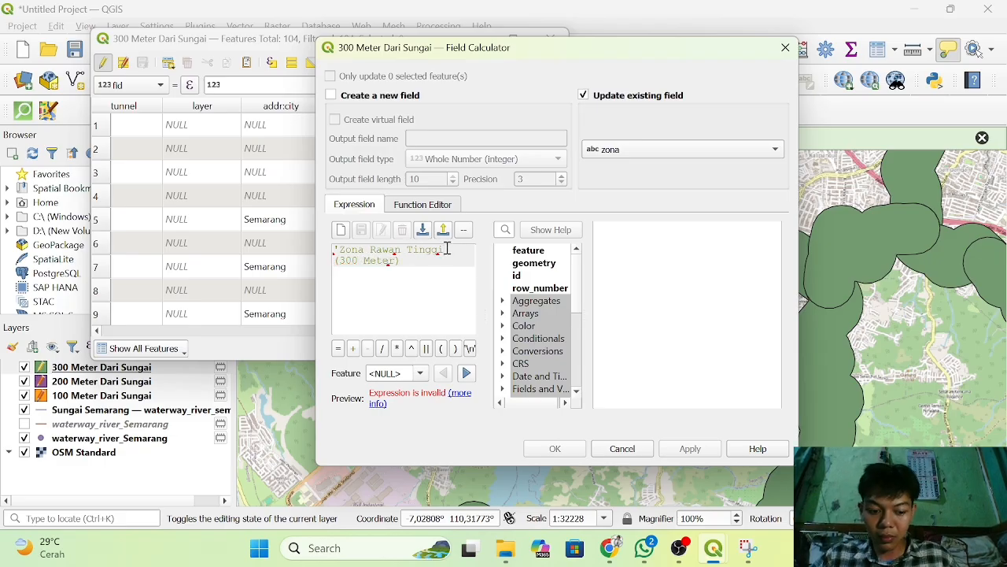
key("BackSpace")
key("BackSpace")
key("BackSpace")
key("BackSpace")
key("BackSpace")
key("BackSpace")
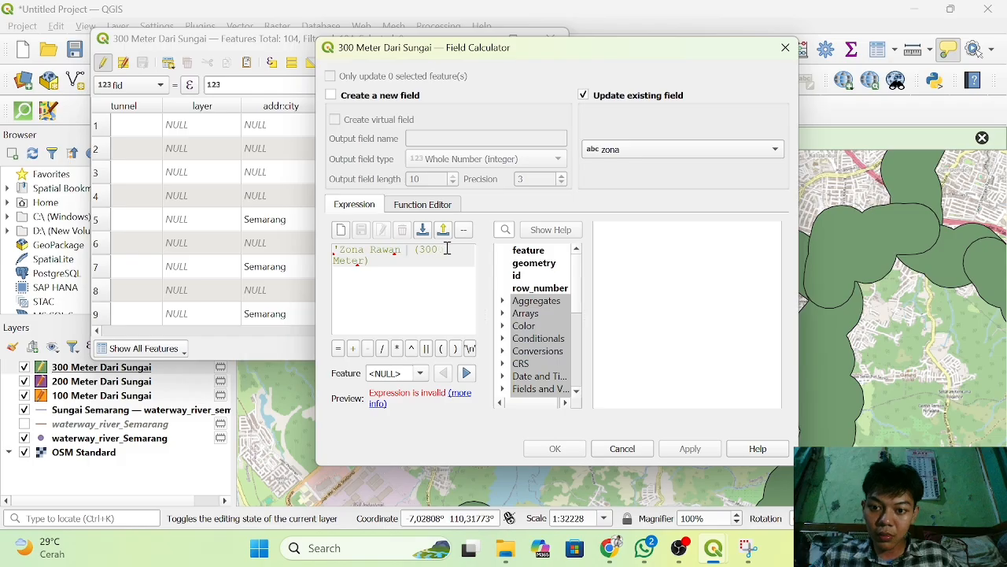
type("Rendah ")
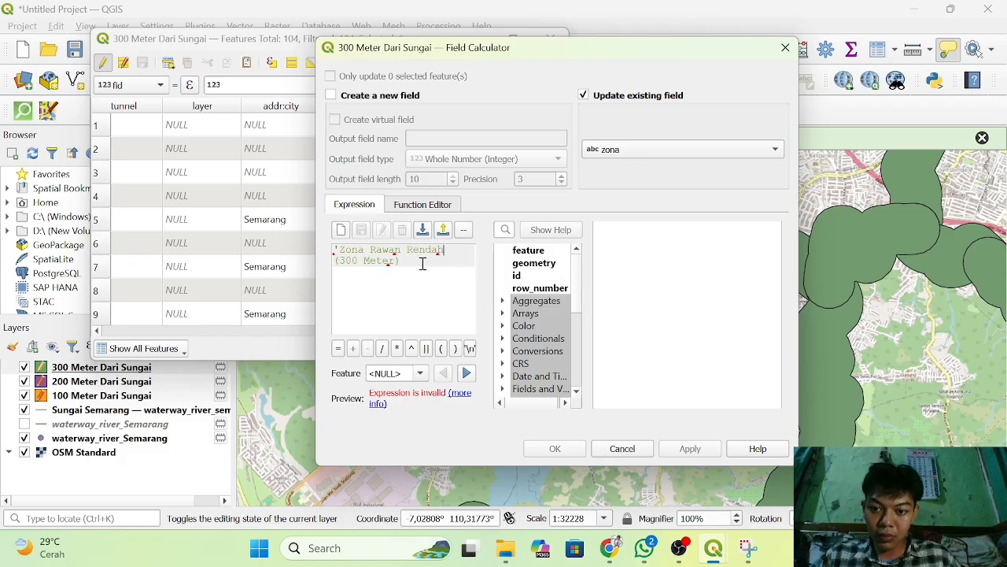
type("'")
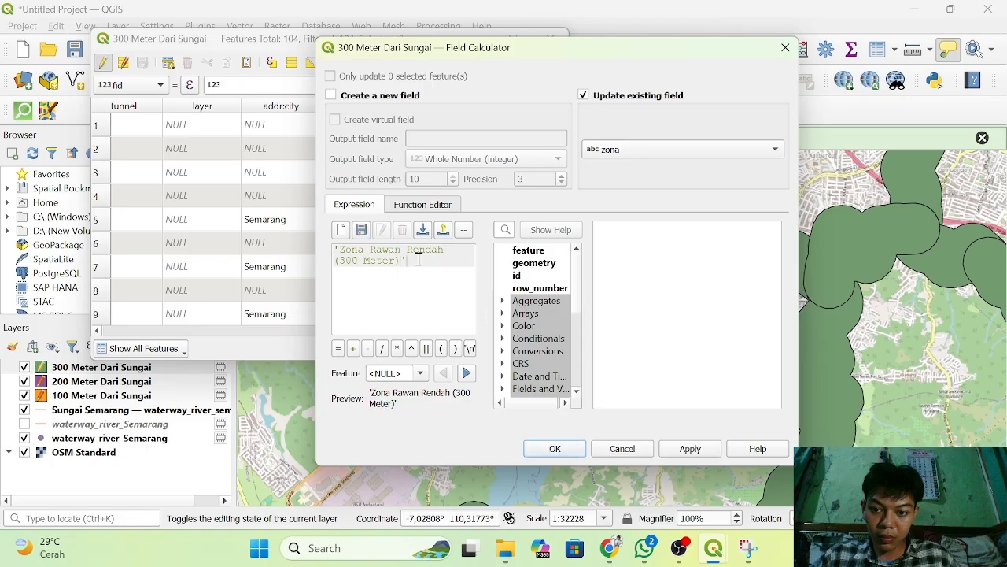
key("BackSpace")
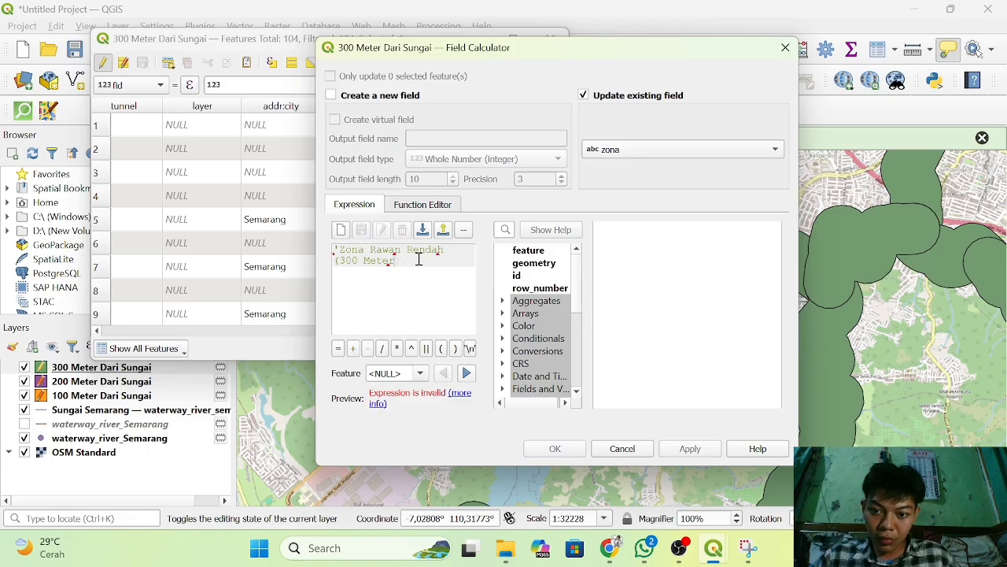
type("'")
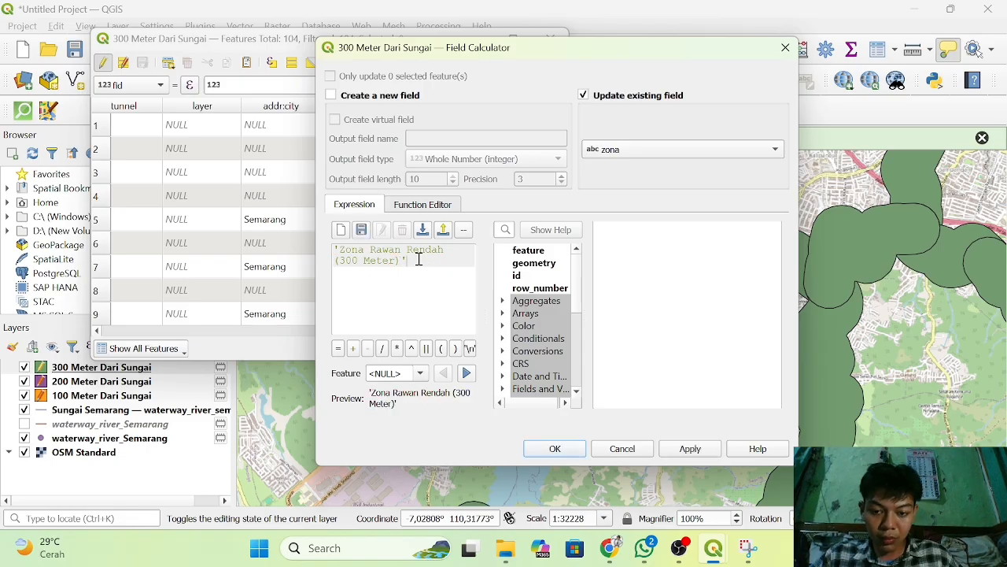
left_click(573, 448)
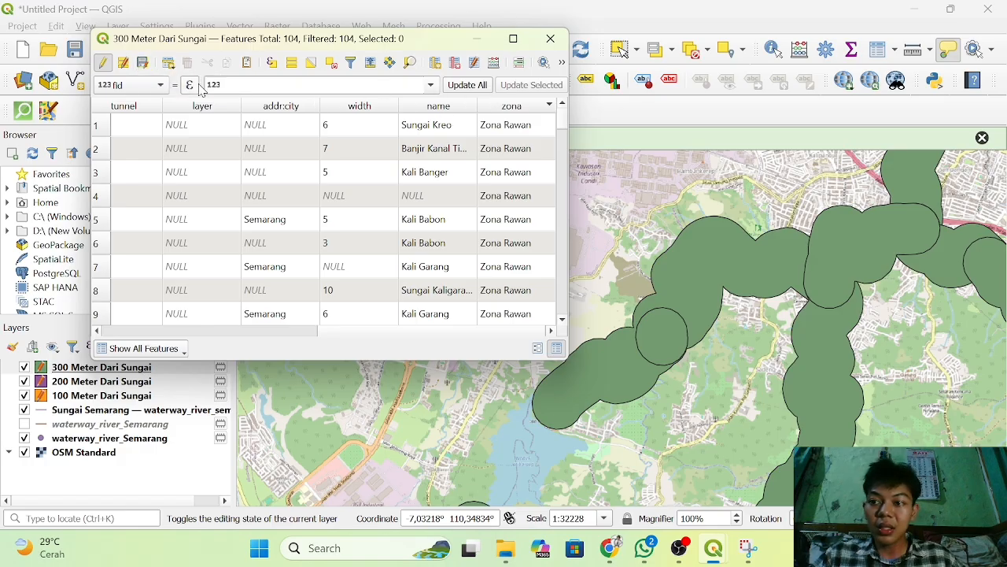
Save the edits of the 300 Meter Dari Sungai and 200 Meter Dari Sungai layers, closing each attribute table.
left_click(142, 64)
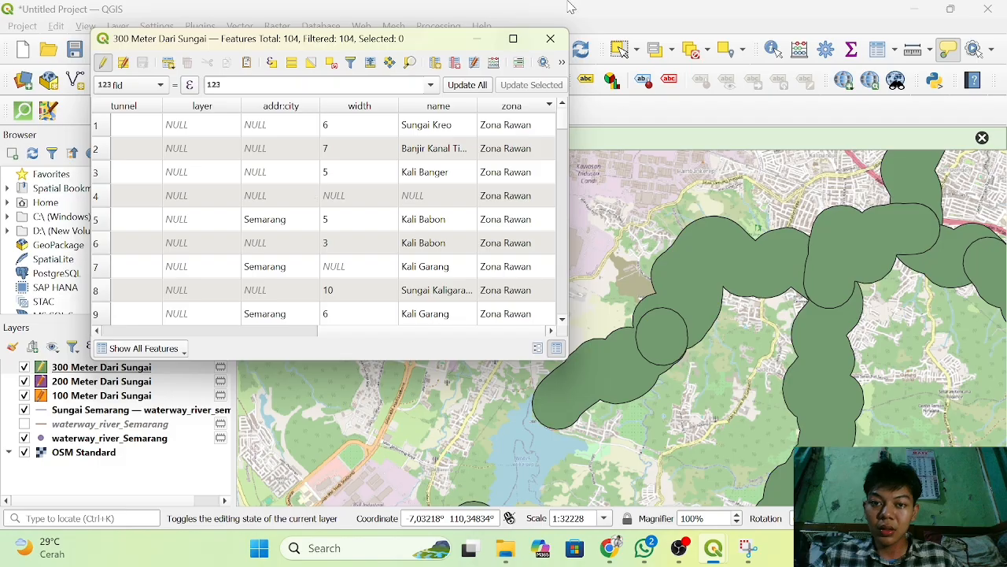
left_click(550, 38)
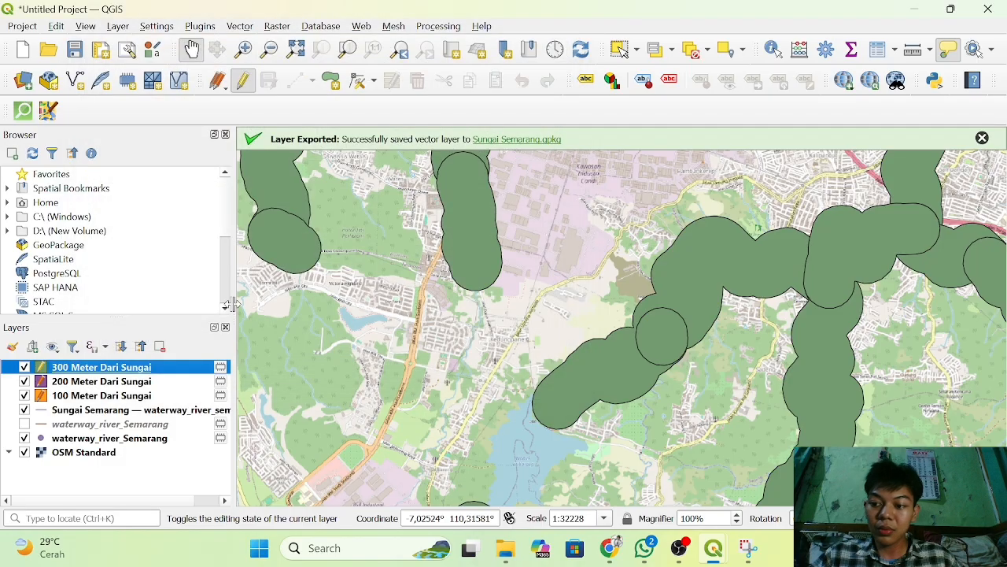
left_click(129, 382)
right_click(128, 383)
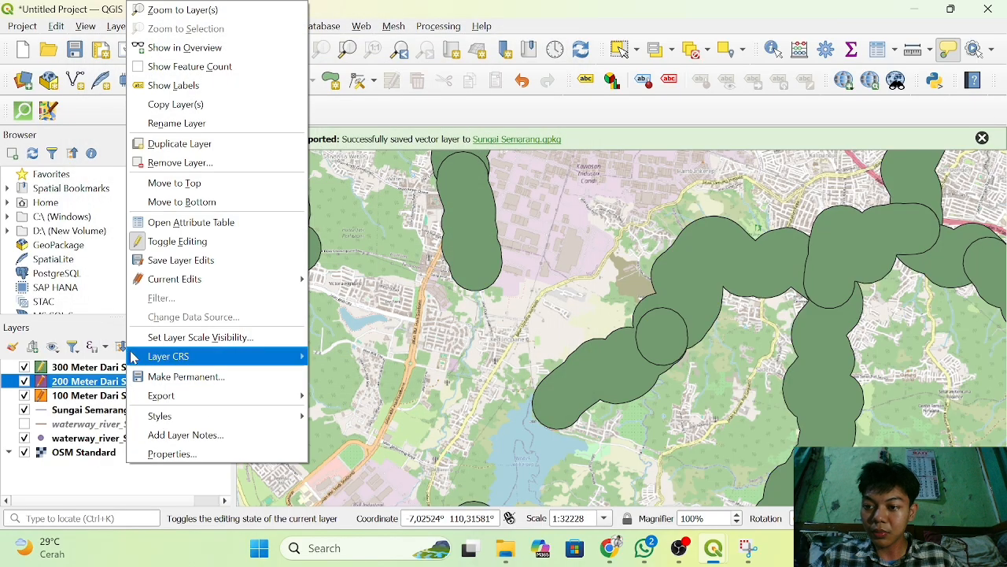
left_click(202, 228)
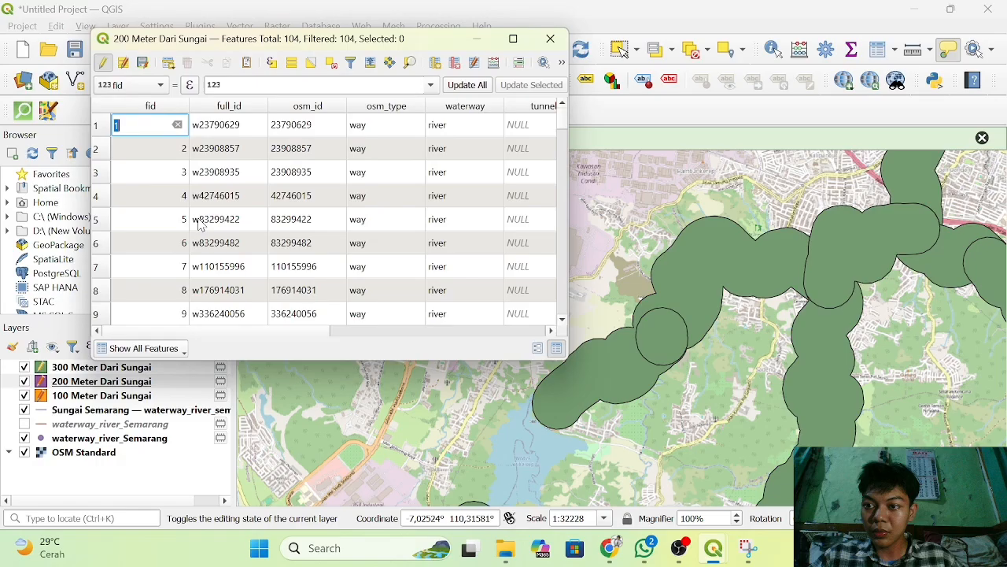
left_click(142, 68)
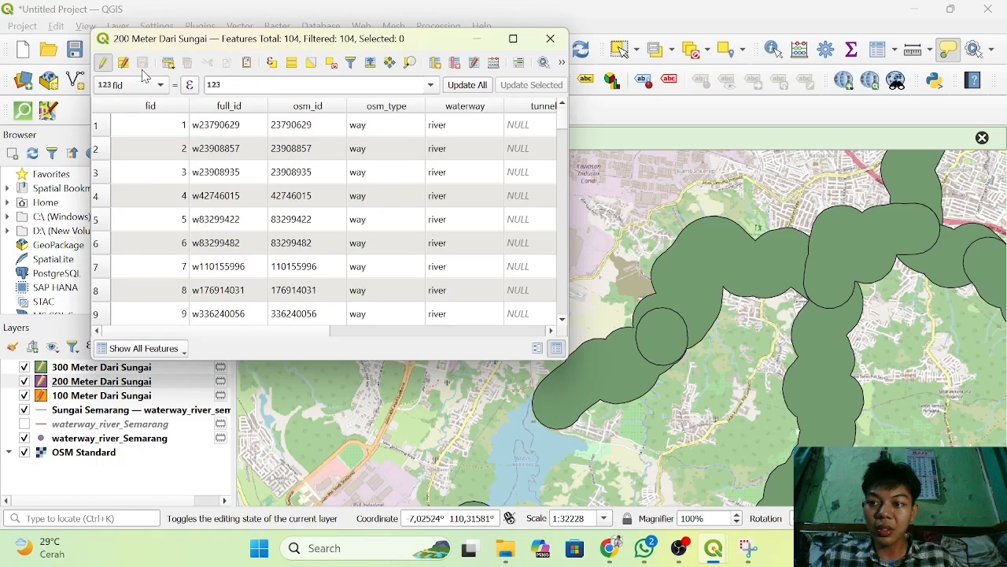
left_click(550, 39)
Review the zona column in the 100 Meter Dari Sungai attribute table and close the table.
left_click(126, 396)
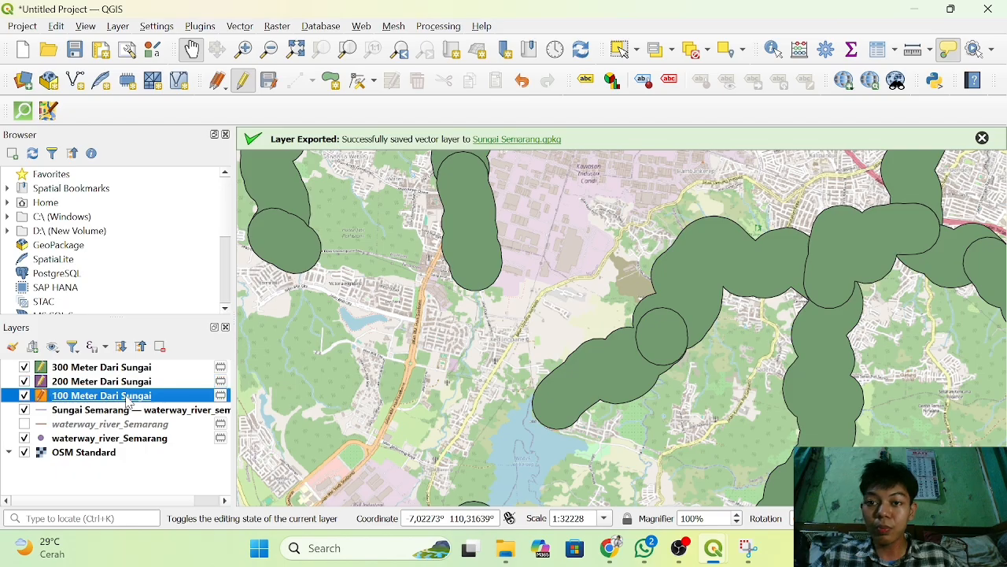
right_click(128, 399)
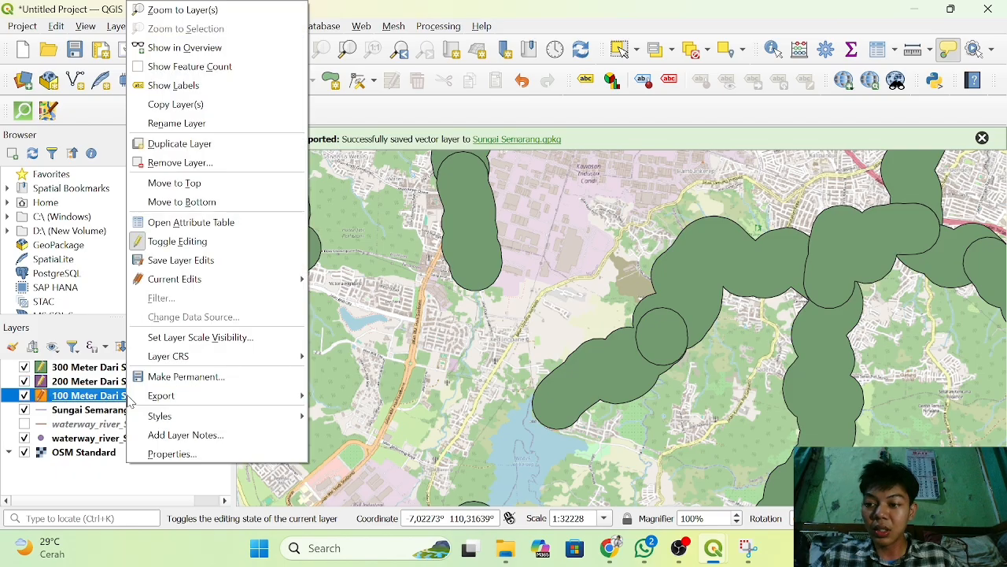
left_click(221, 223)
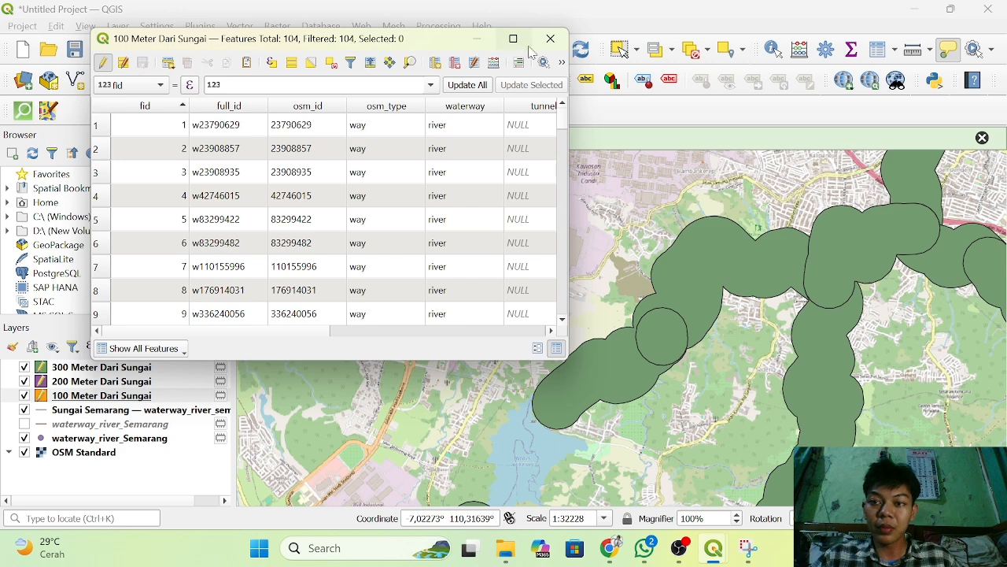
scroll(504, 170, "right", 5)
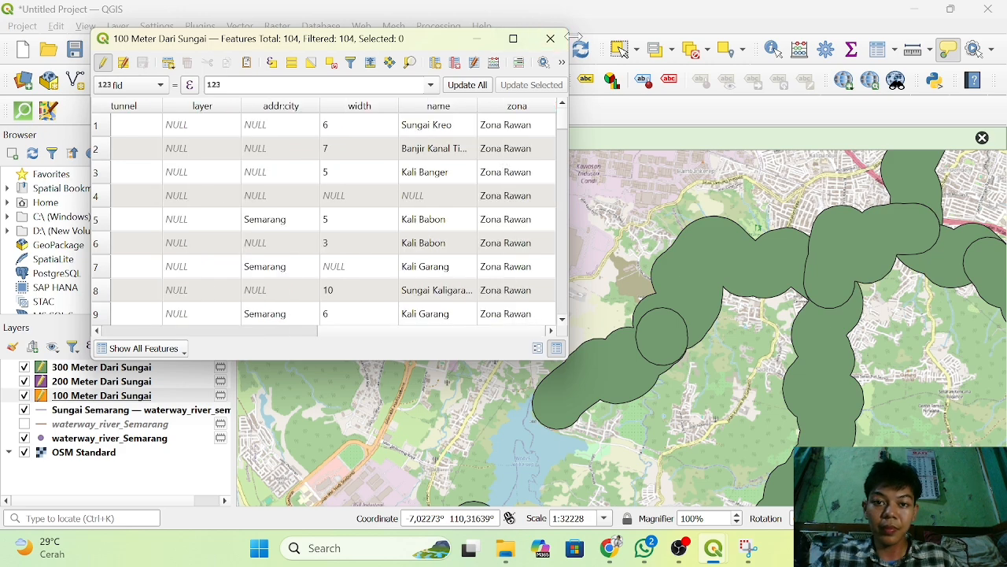
left_click(550, 38)
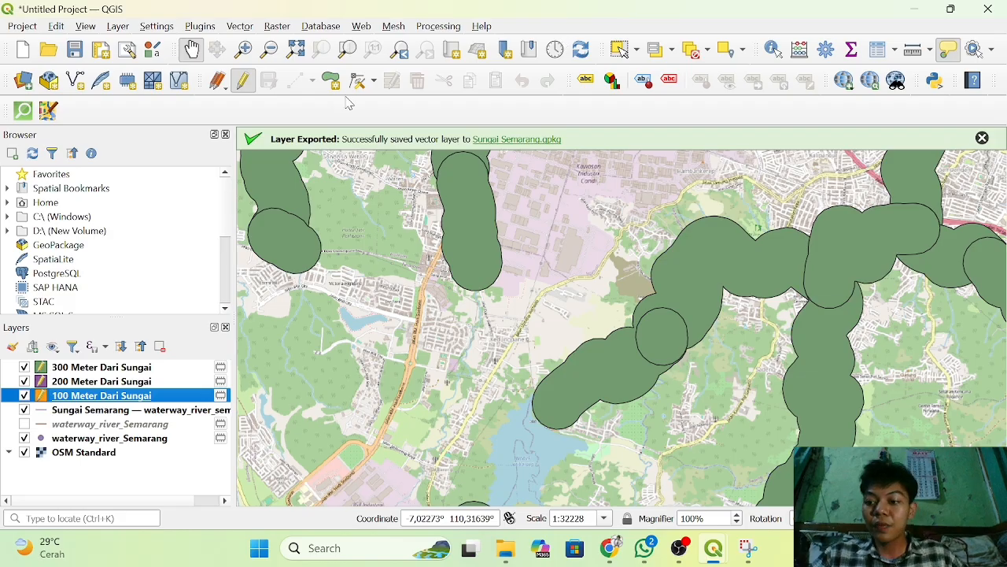
Add a Whole Number (integer) field named Jarak to the 100 Meter Dari Sungai attribute table.
right_click(115, 400)
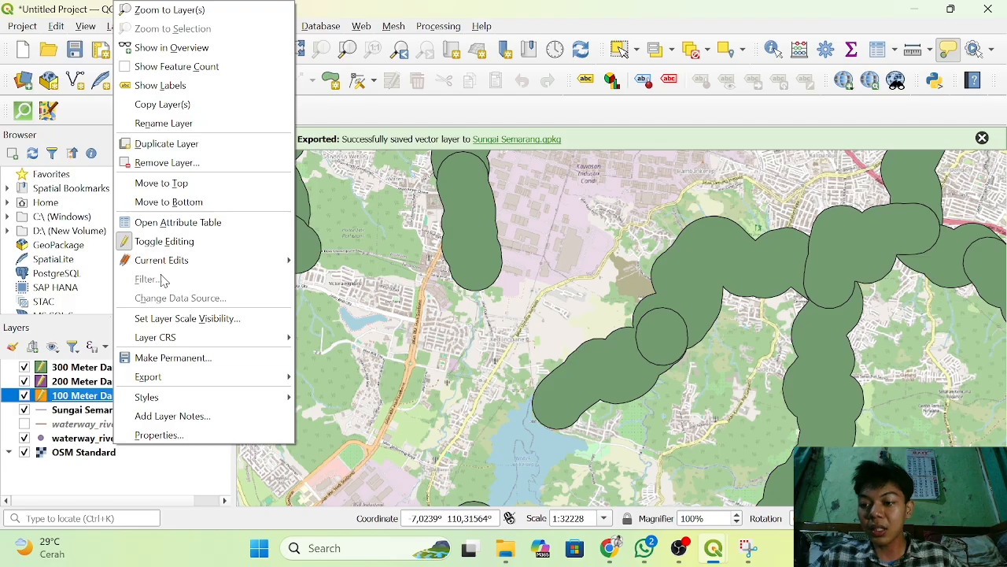
left_click(217, 225)
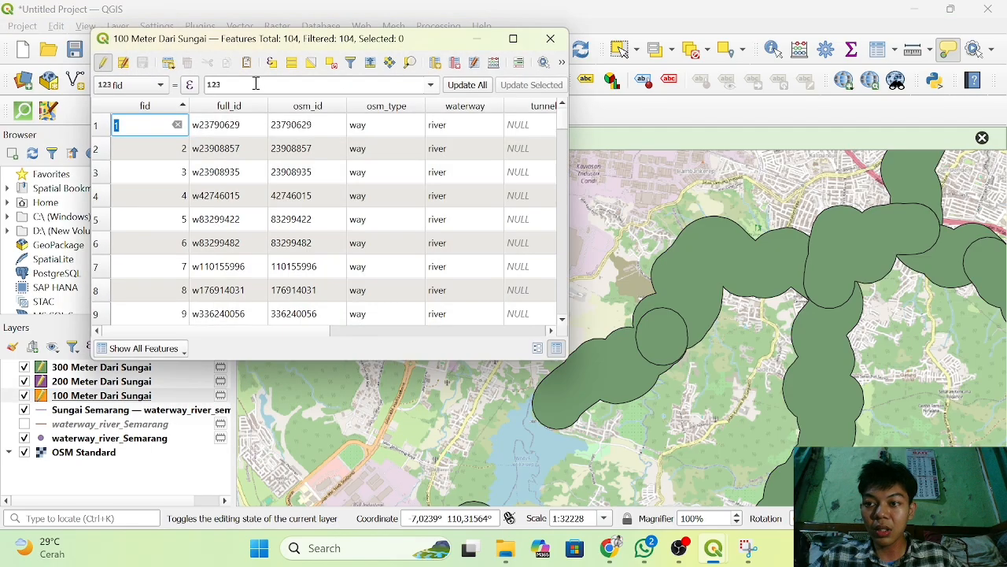
scroll(433, 288, "right", 5)
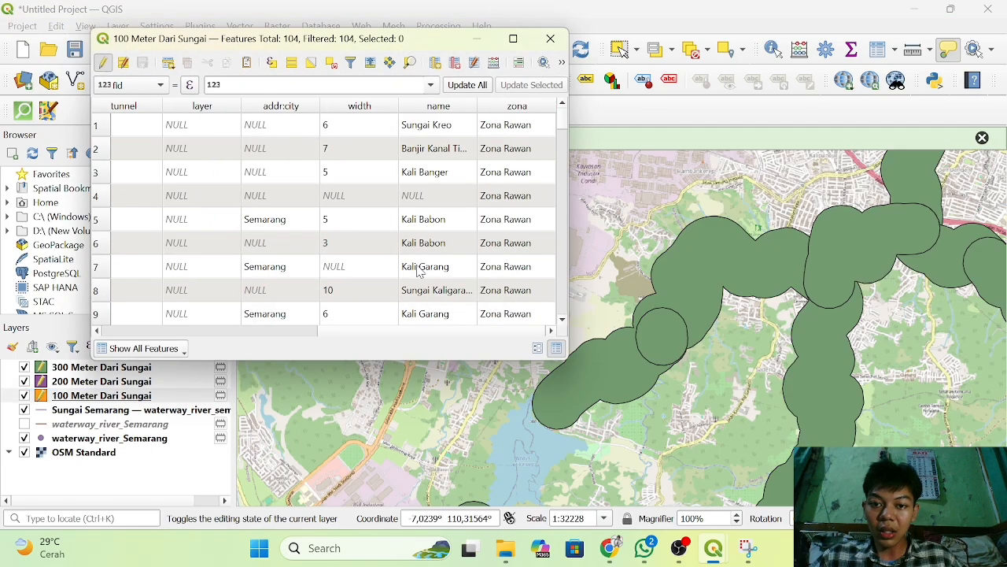
left_click(436, 64)
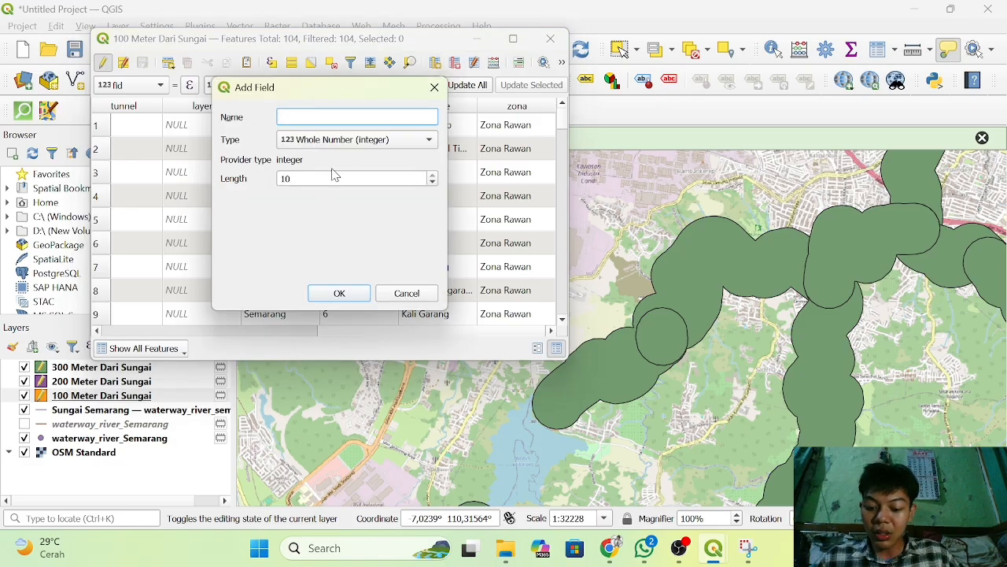
type("J")
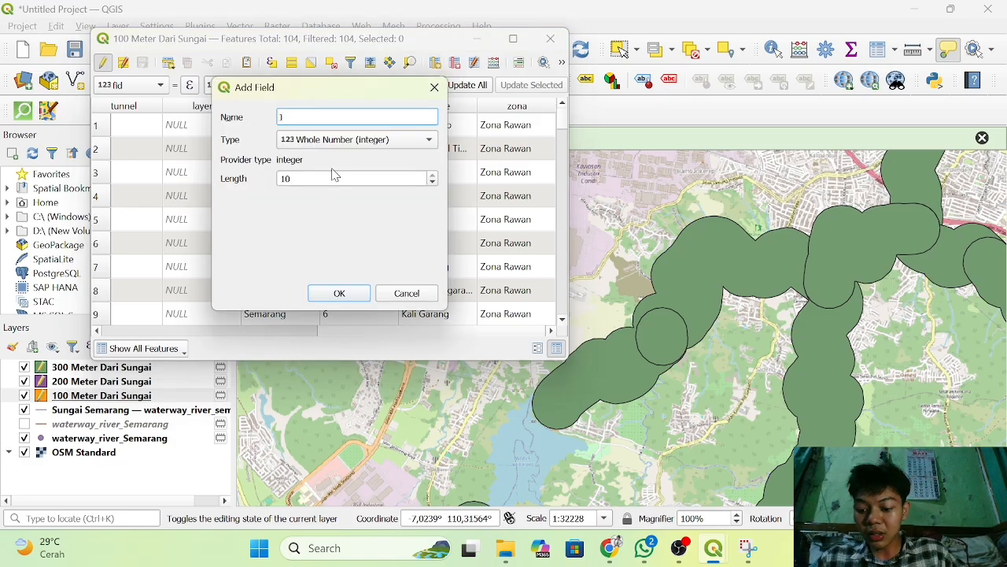
type("arak")
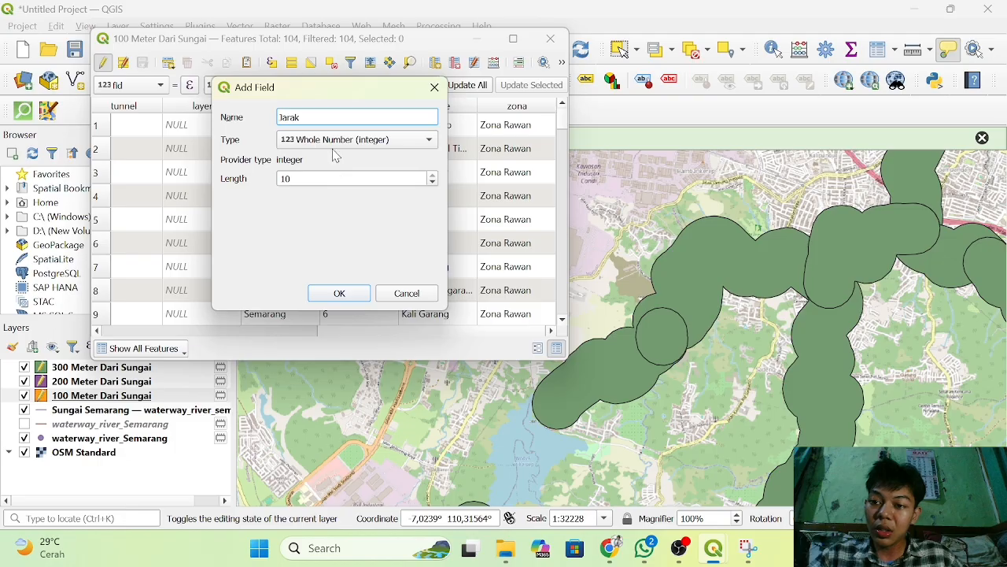
left_click(353, 142)
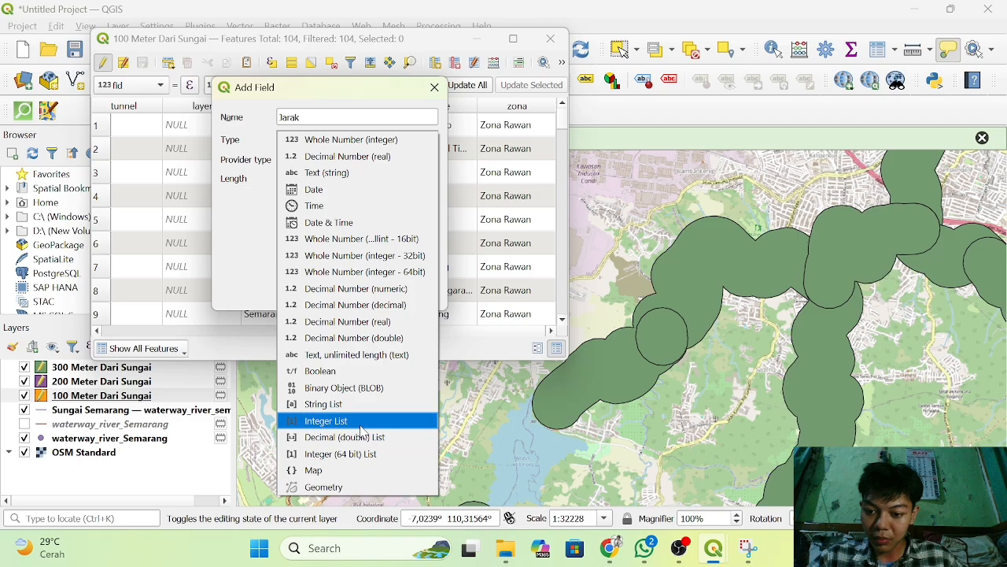
left_click(378, 462)
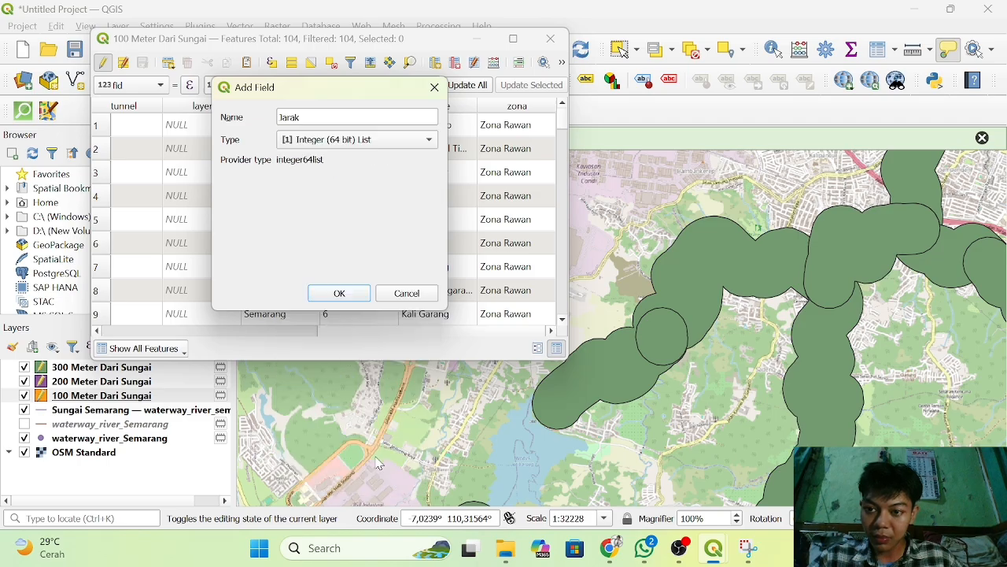
left_click(364, 143)
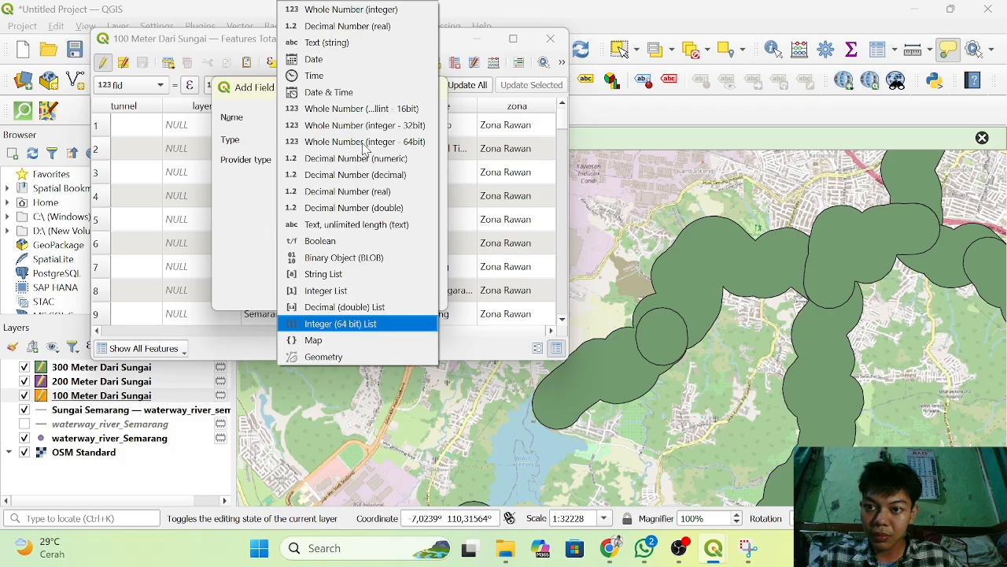
left_click(396, 12)
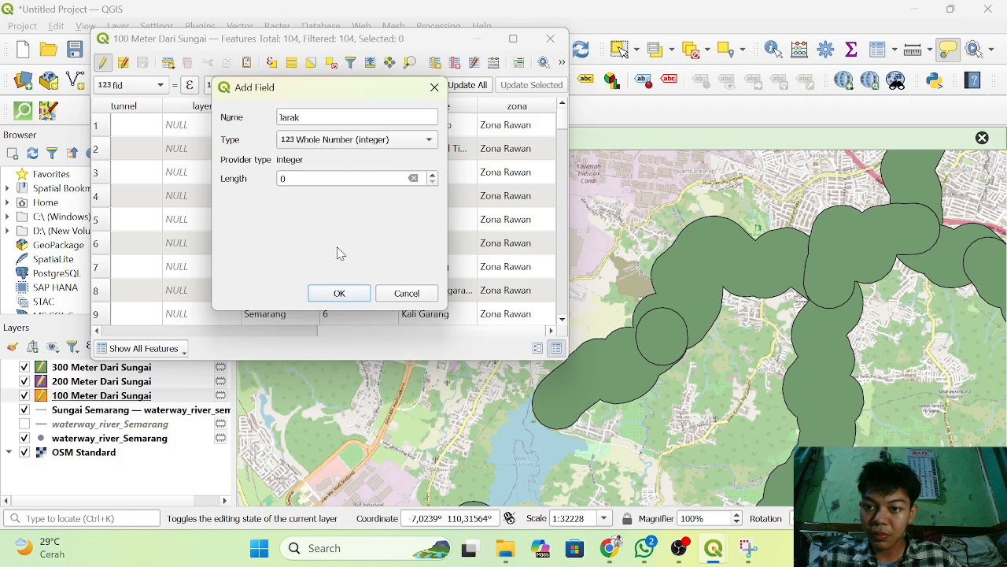
left_click(339, 293)
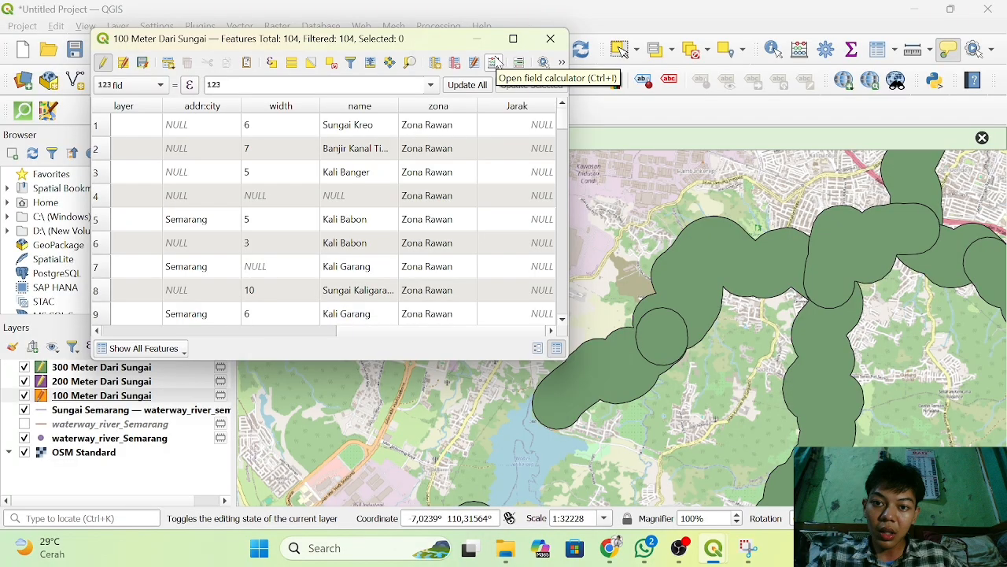
Try to update the existing Jarak field of the 100 Meter Dari Sungai layer with '100 untuk buffer 100 meter' using the field calculator.
left_click(496, 64)
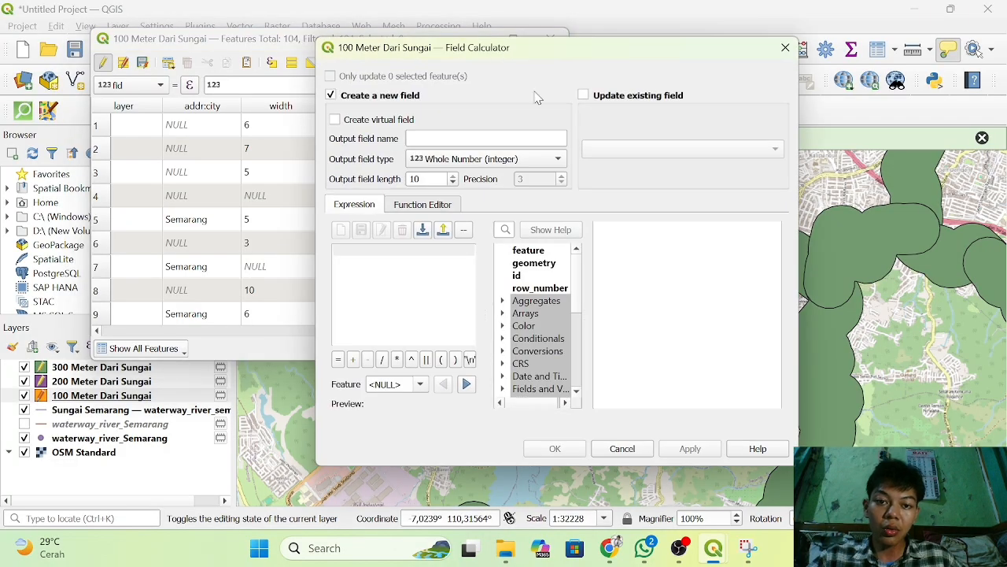
left_click(584, 95)
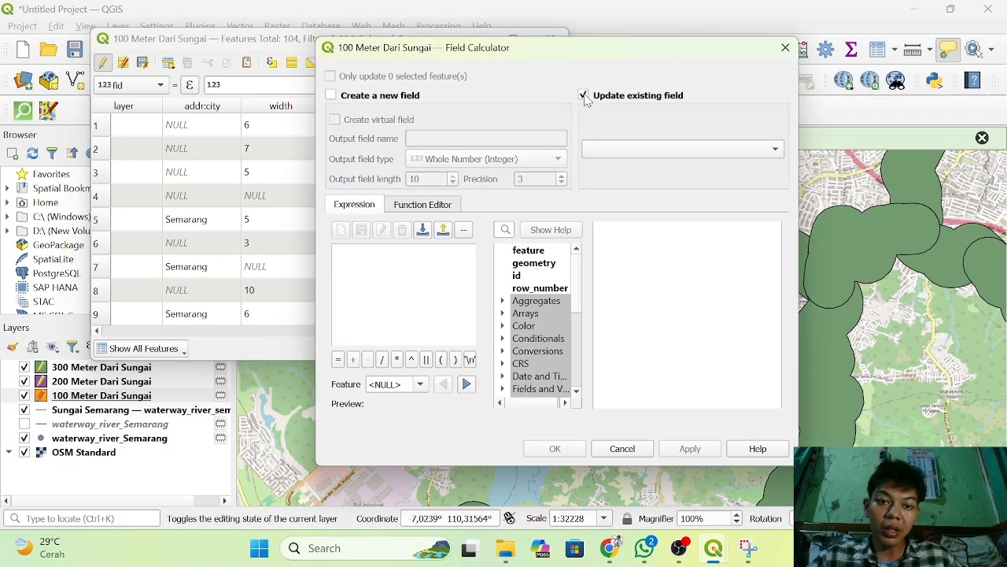
left_click(649, 151)
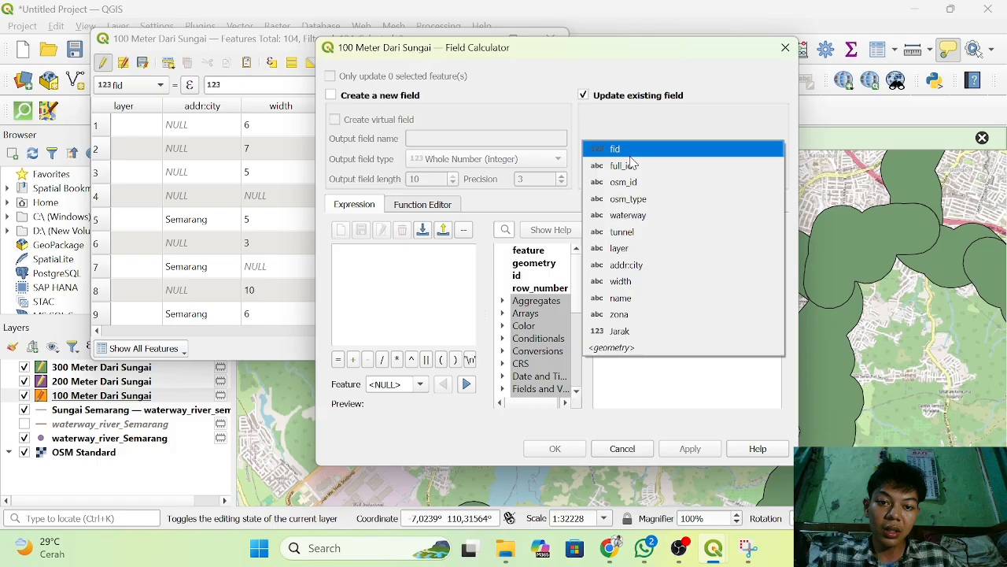
left_click(601, 332)
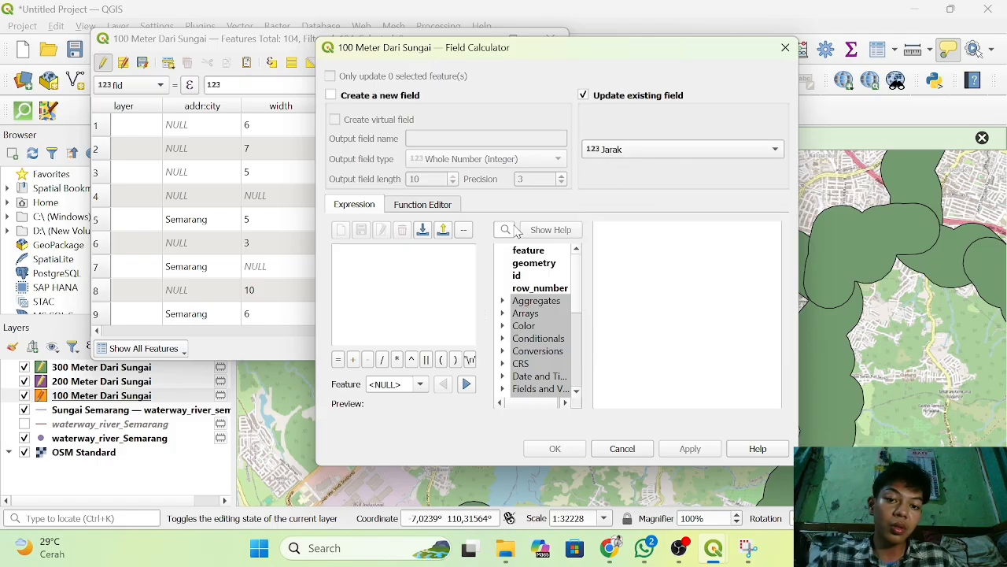
left_click(365, 279)
type("'100")
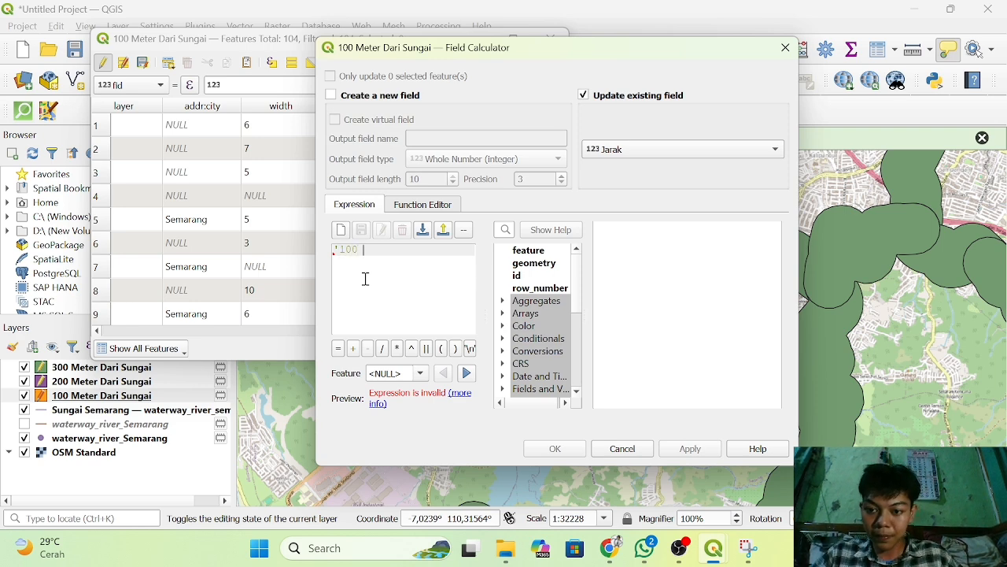
type("un")
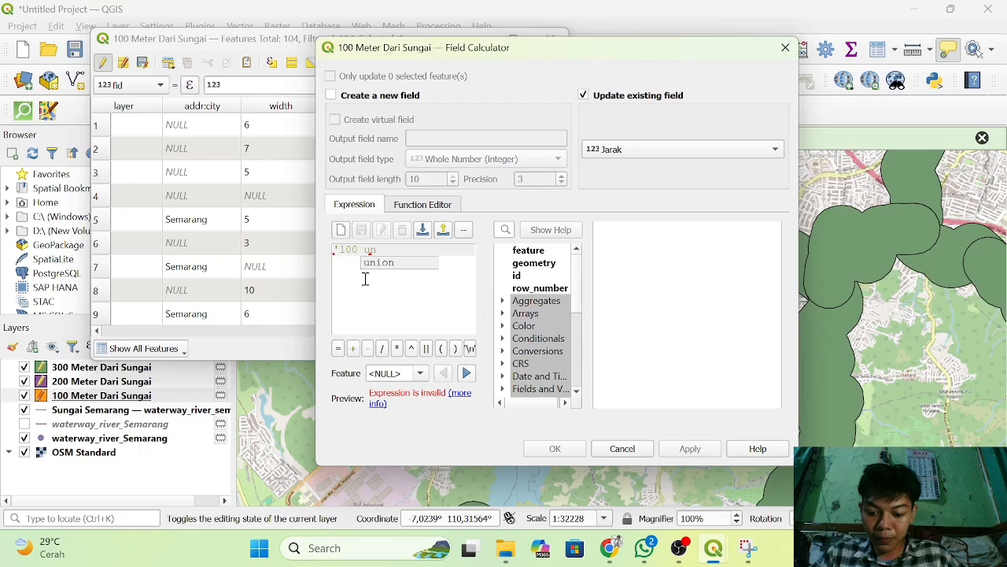
type("tuk buffer ")
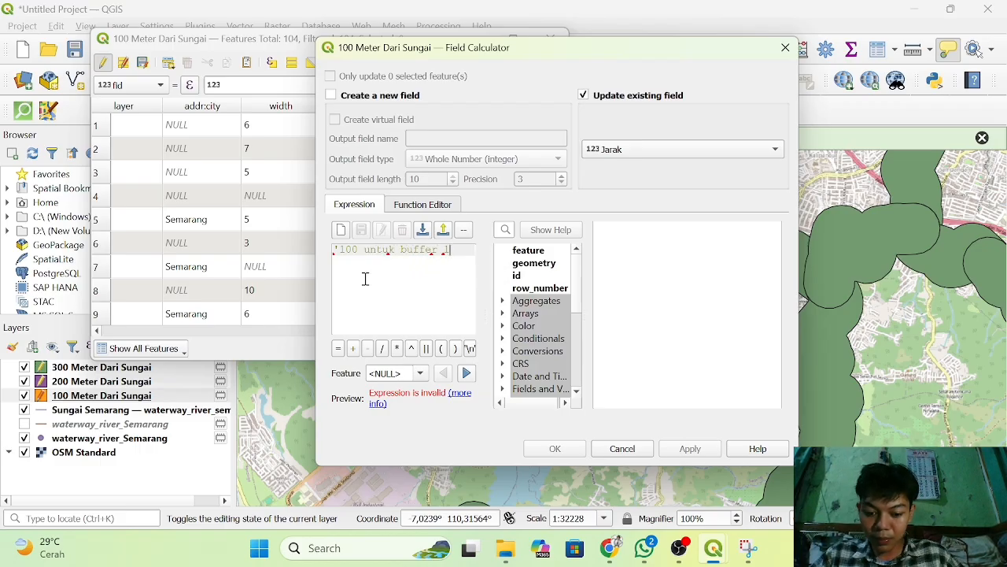
type("100 meter")
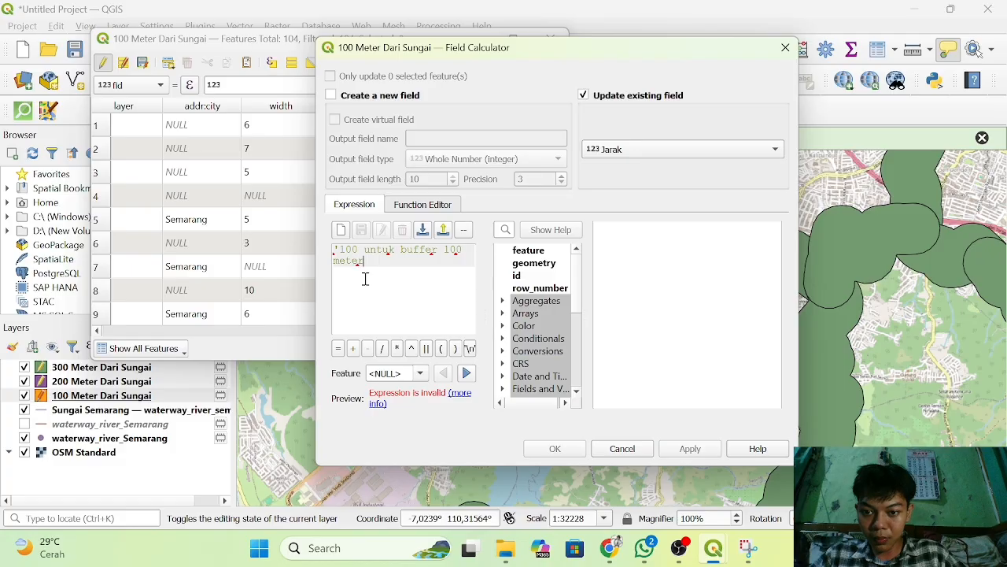
type("'")
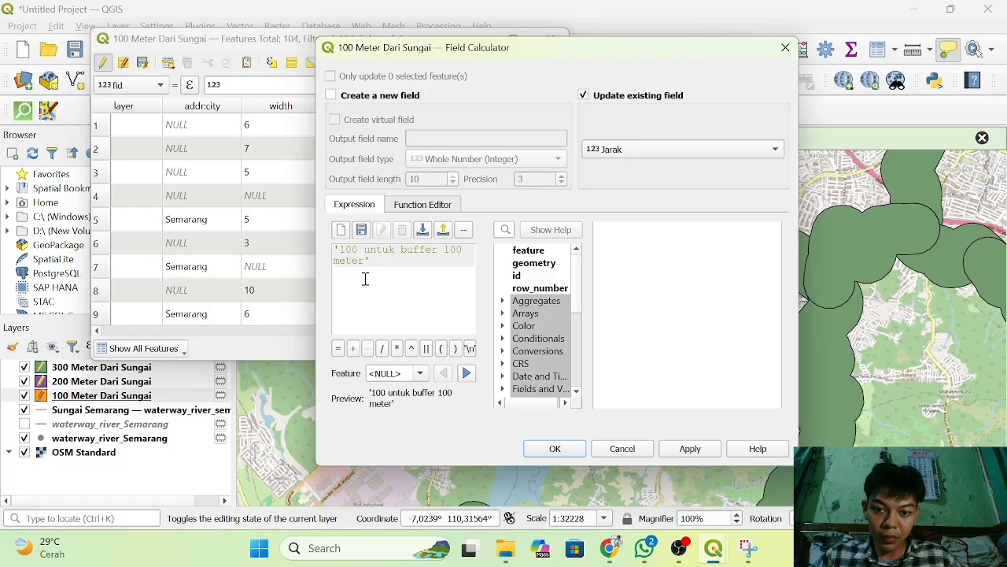
left_click(551, 448)
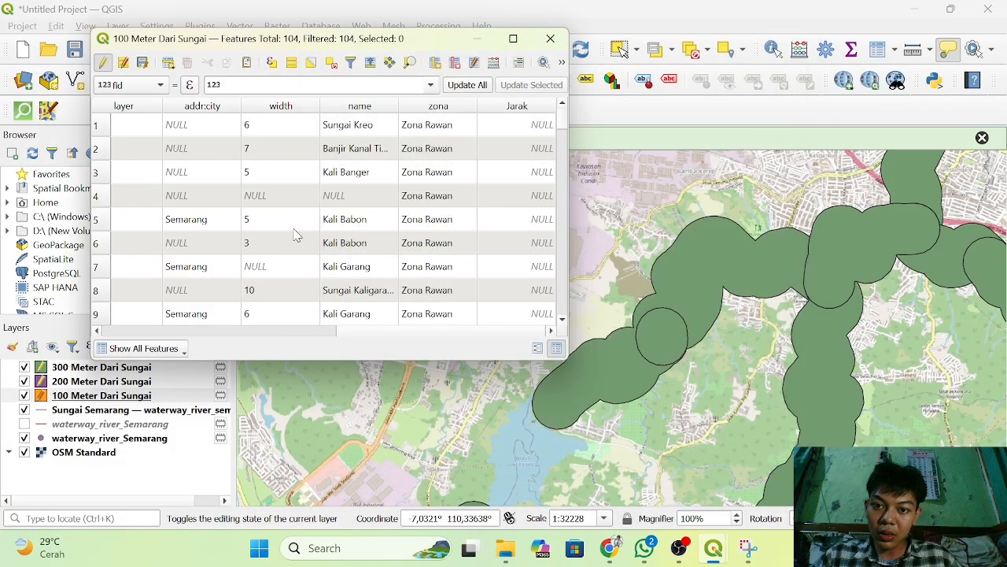
Sort the attribute table by the Jarak column and inspect its values.
scroll(396, 191, "down", 1)
scroll(395, 190, "up", 1)
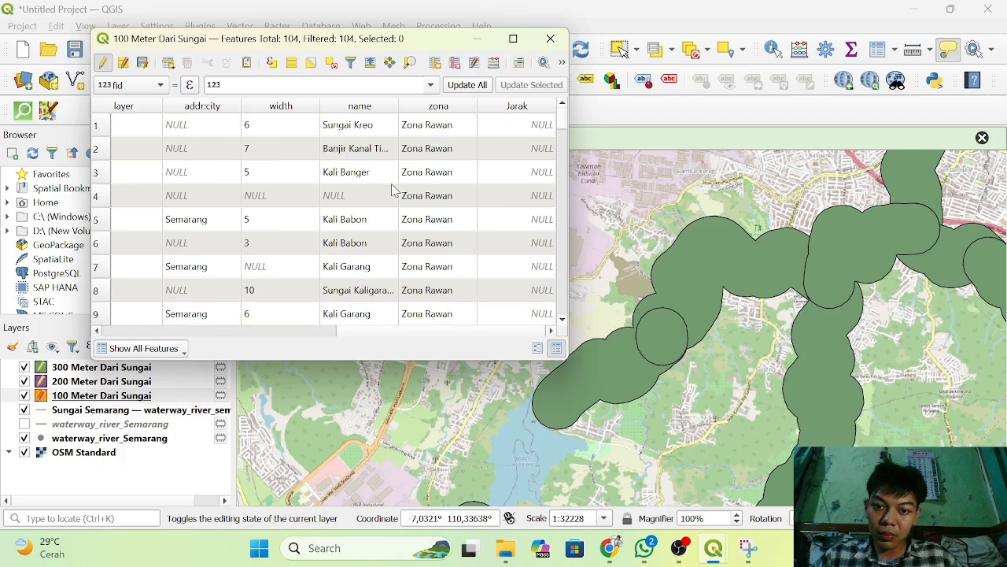
left_click(519, 110)
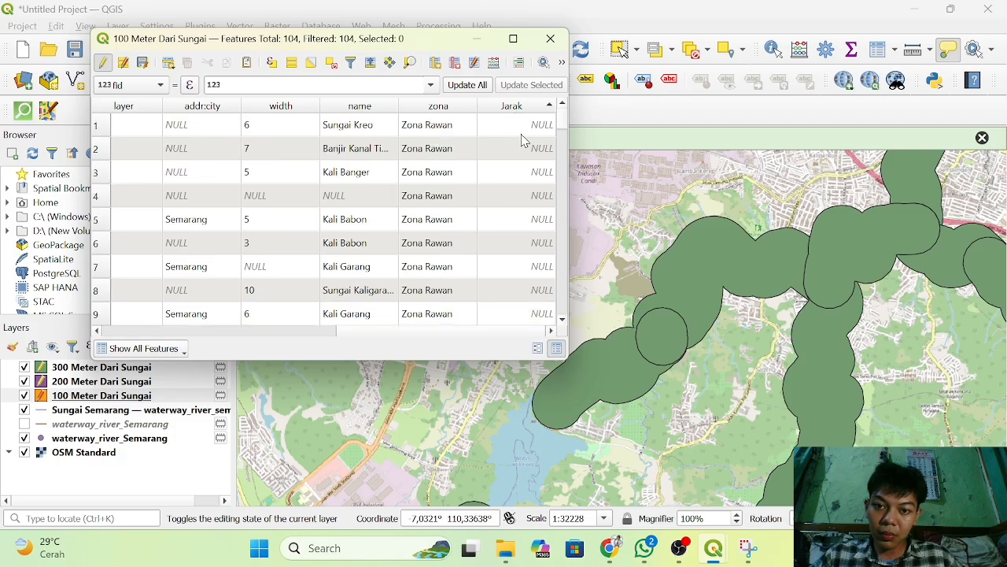
double_click(521, 132)
key("Escape")
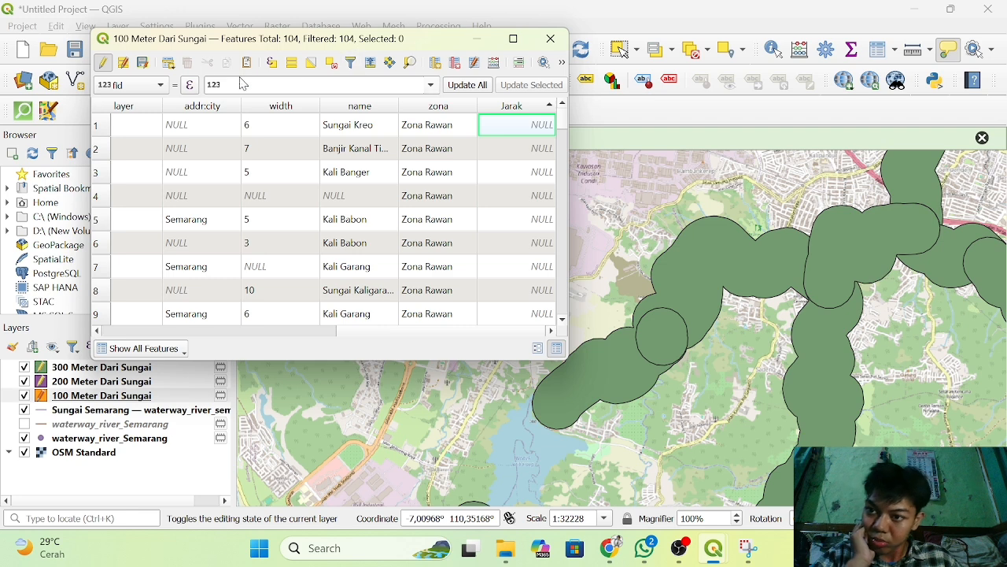
Delete the Jarak field from the 100 Meter Dari Sungai attribute table and check the remaining columns.
left_click(455, 63)
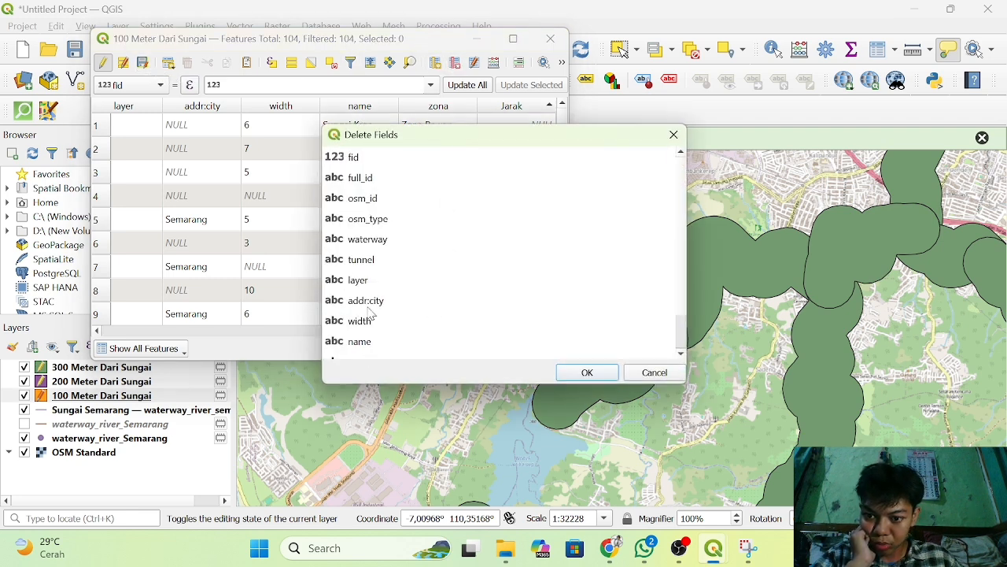
scroll(372, 312, "down", 1)
left_click(356, 340)
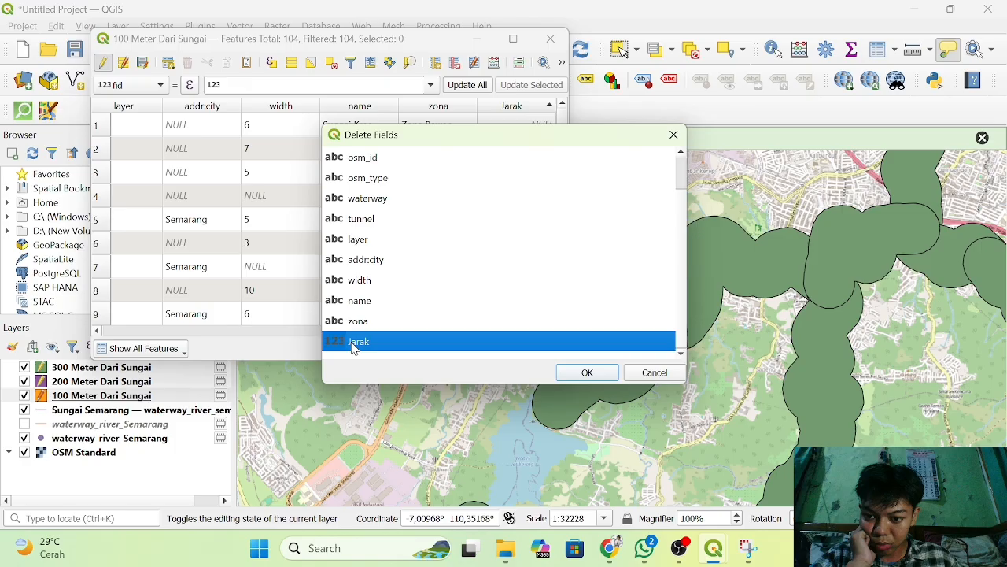
left_click(586, 373)
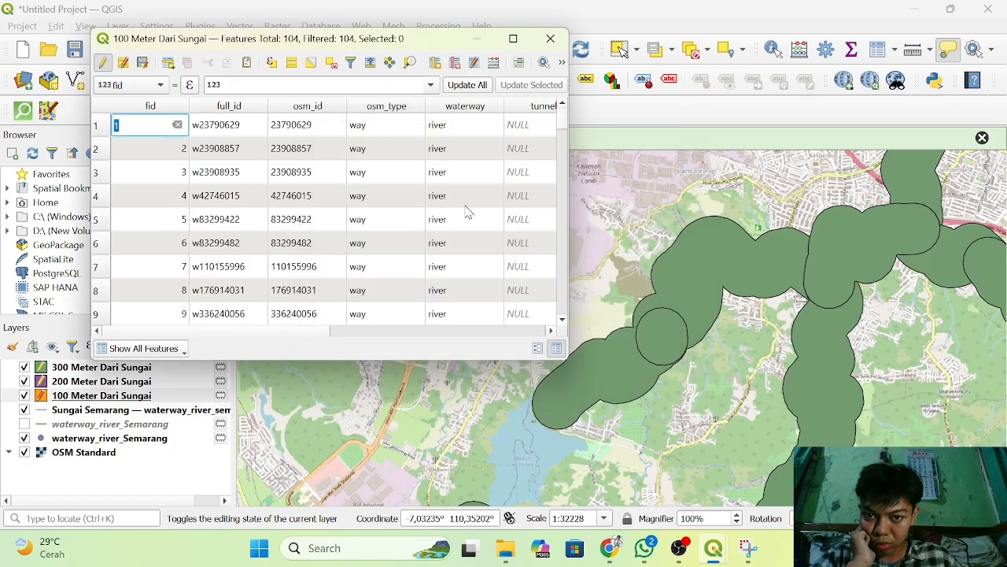
scroll(396, 182, "right", 5)
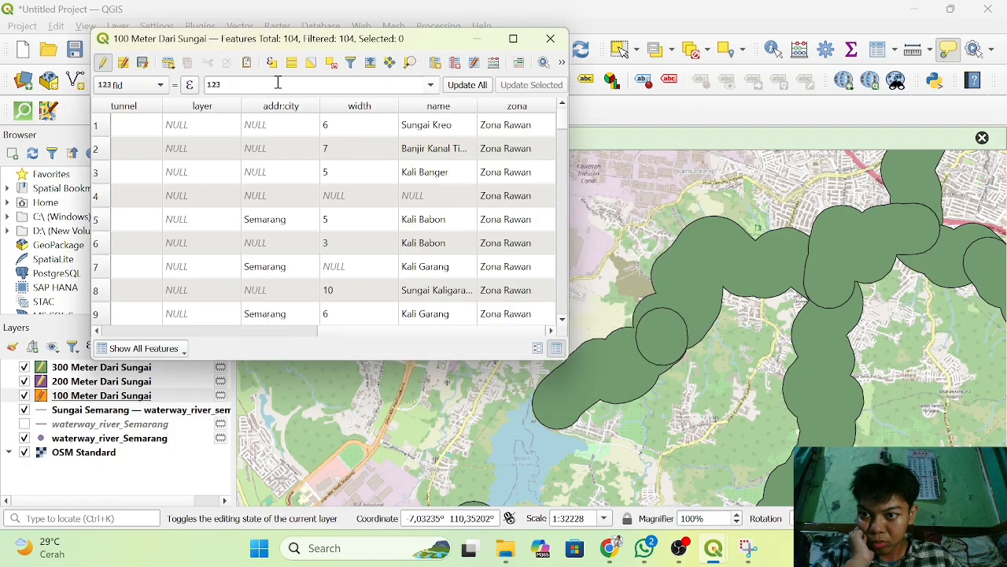
Add a Whole Number (integer) field named Jarak with length 10 to the 100 Meter Dari Sungai attribute table.
left_click(435, 63)
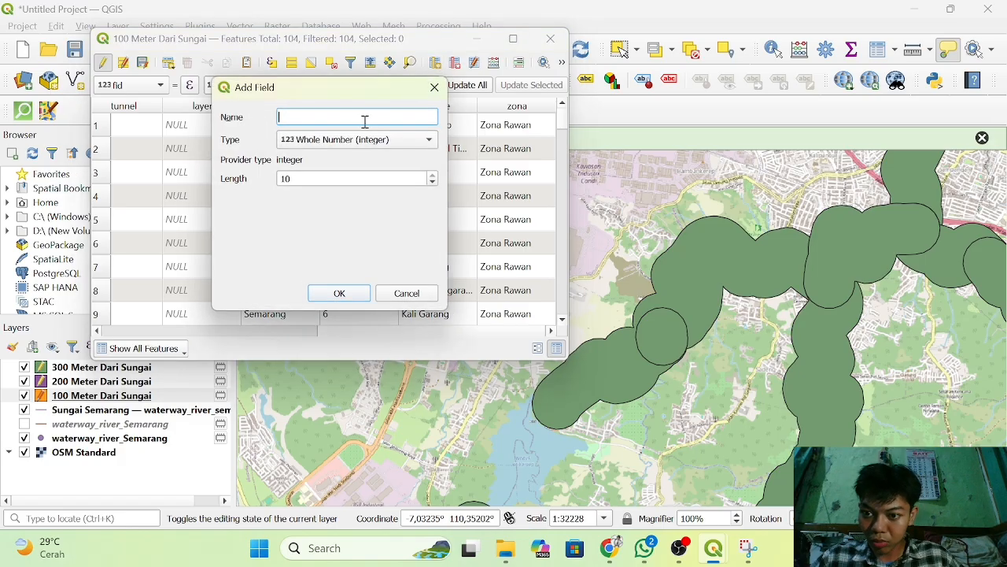
type("J")
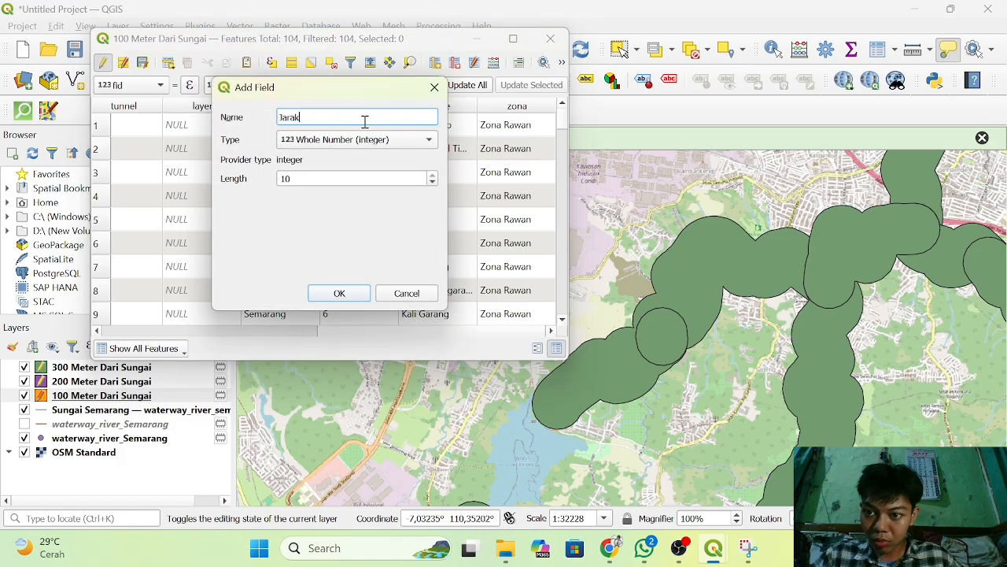
type("arak")
left_click(339, 292)
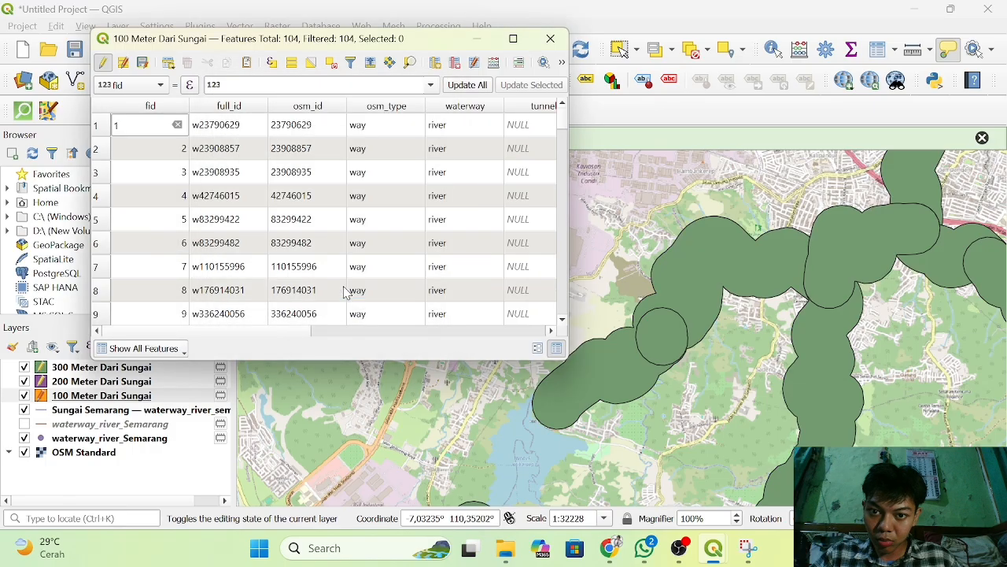
Set up the field calculator to update the existing Jarak field of the 100 Meter Dari Sungai layer.
left_click(494, 63)
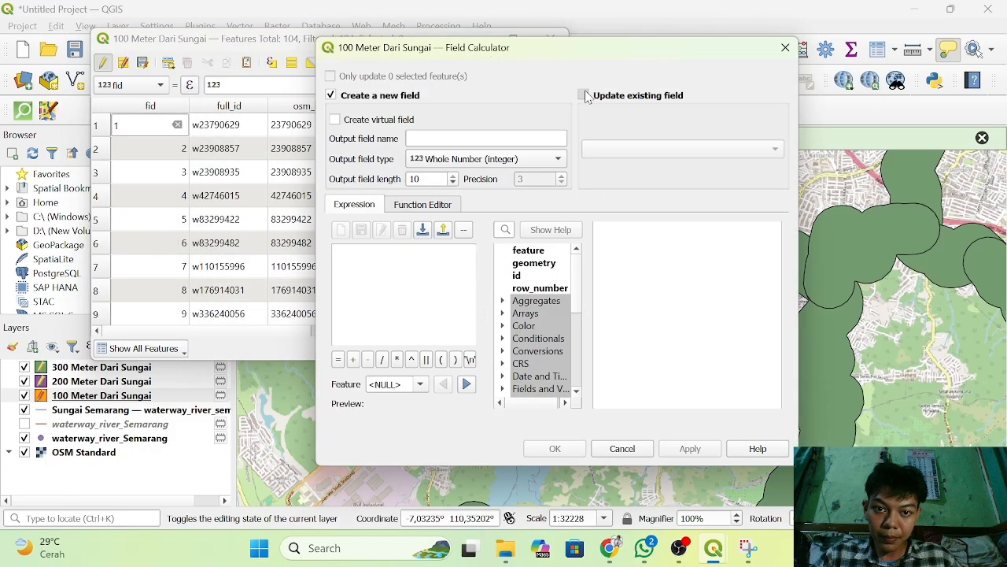
left_click(585, 95)
left_click(584, 96)
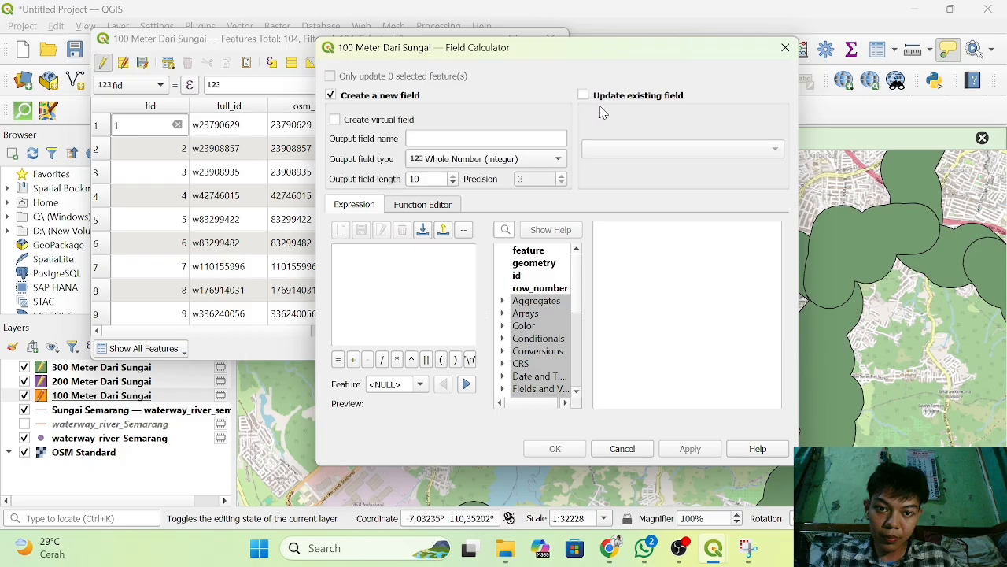
left_click(586, 95)
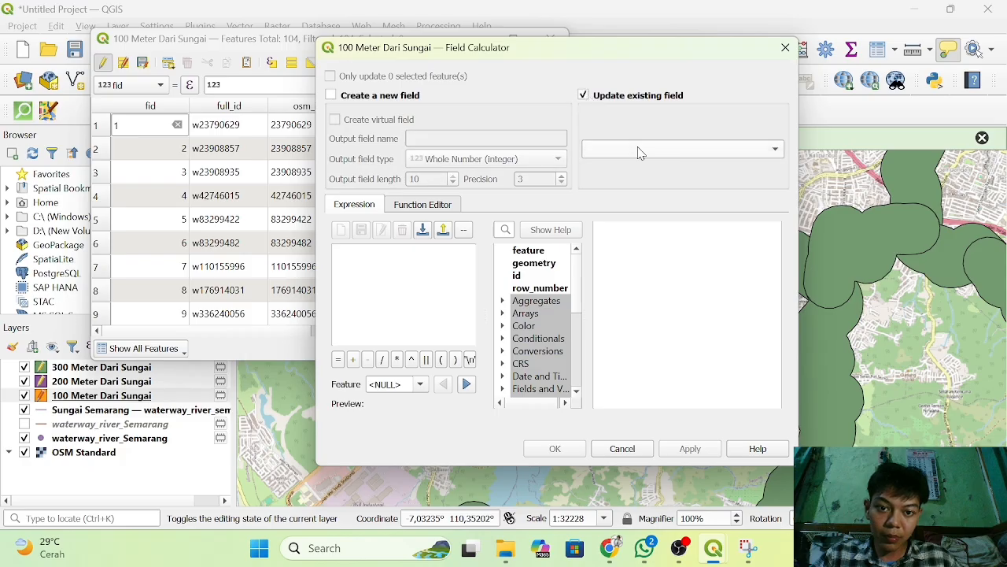
left_click(641, 150)
left_click(622, 331)
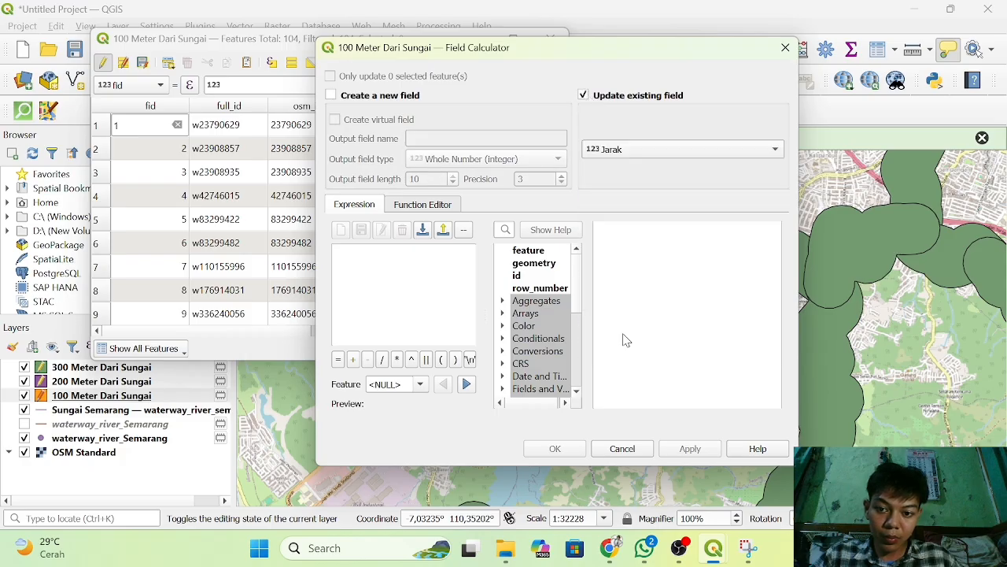
Try to fill the Jarak field with the expression '100 untuk buffer 100 meter'.
left_click(425, 264)
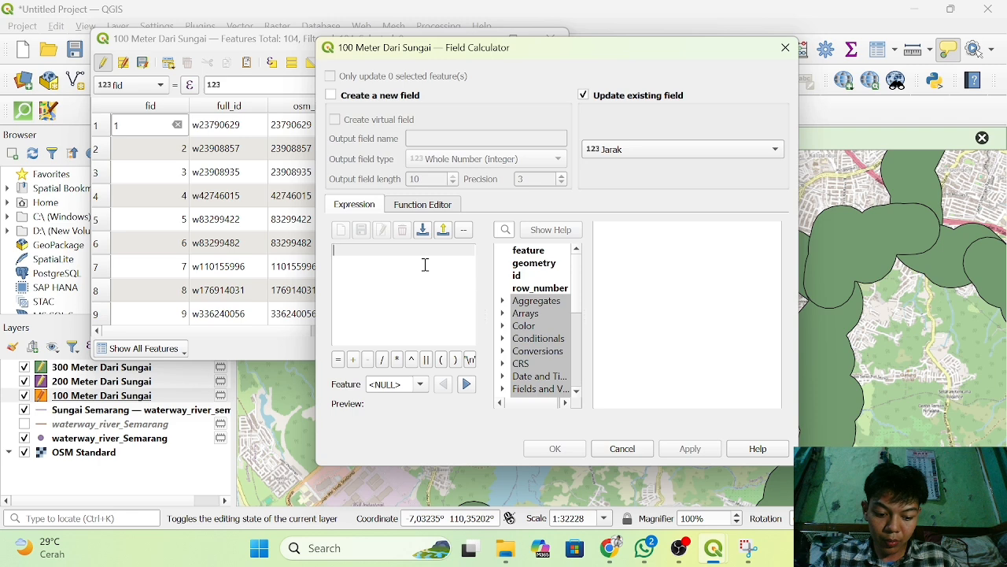
type("'")
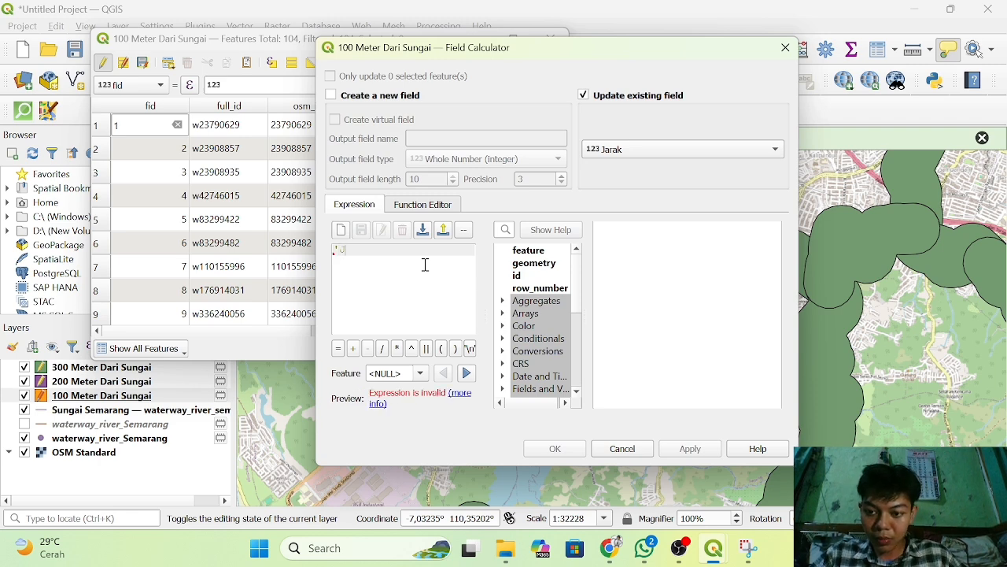
type("J")
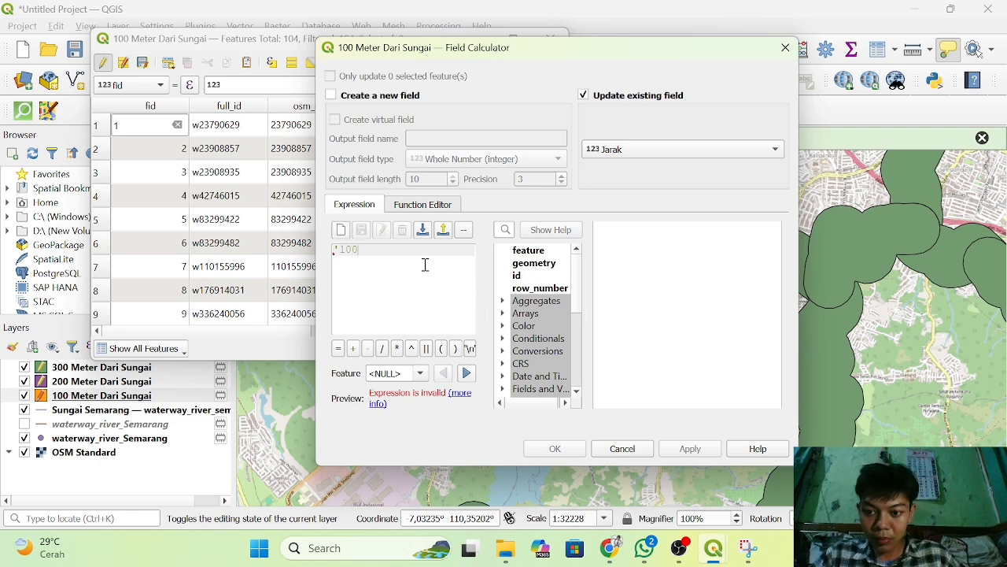
type("00 untu")
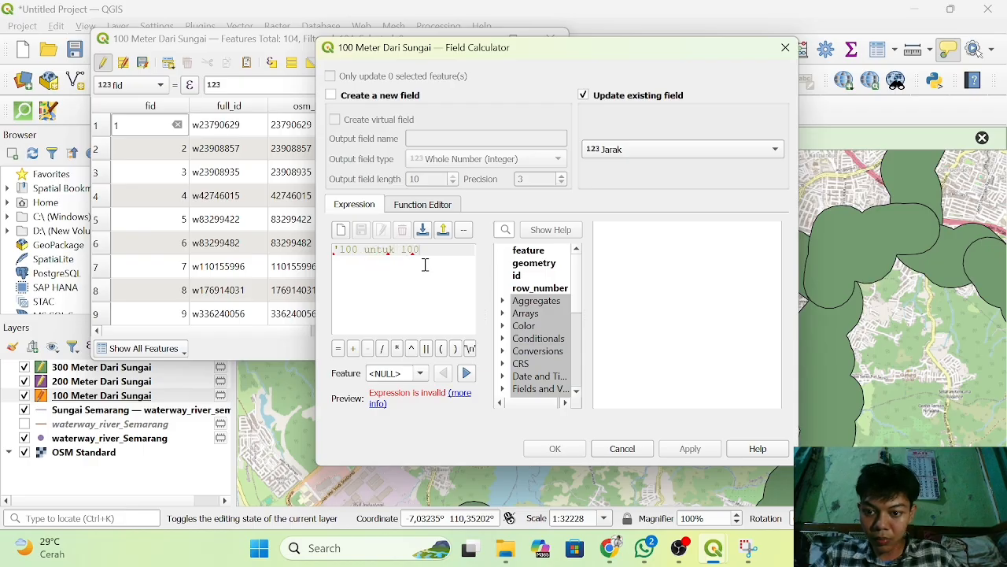
type("k jarak 10")
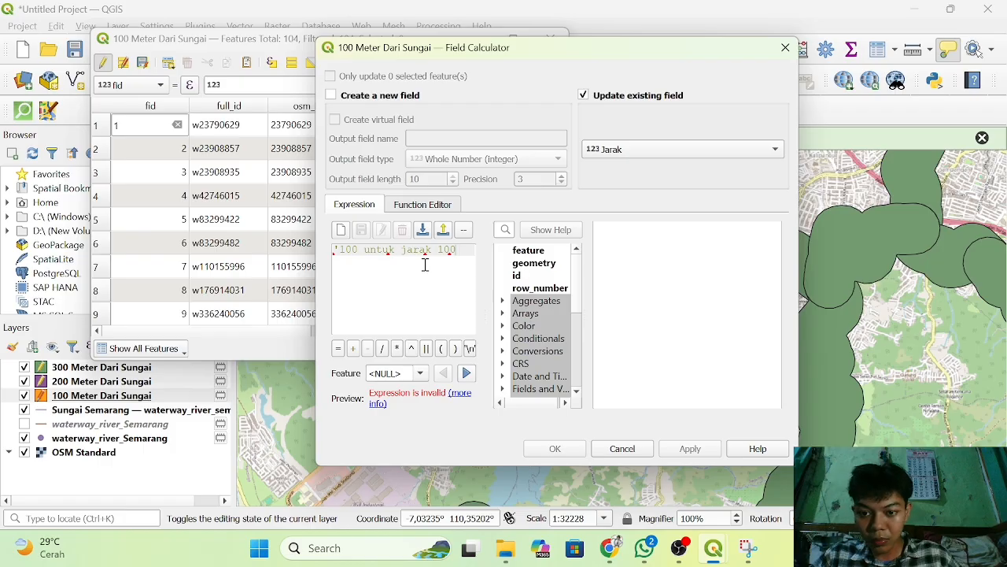
key("BackSpace")
key("BackSpace")
key("BackSpace")
key("BackSpace")
key("BackSpace")
key("BackSpace")
key("BackSpace")
key("BackSpace")
key("BackSpace")
type("buffer ")
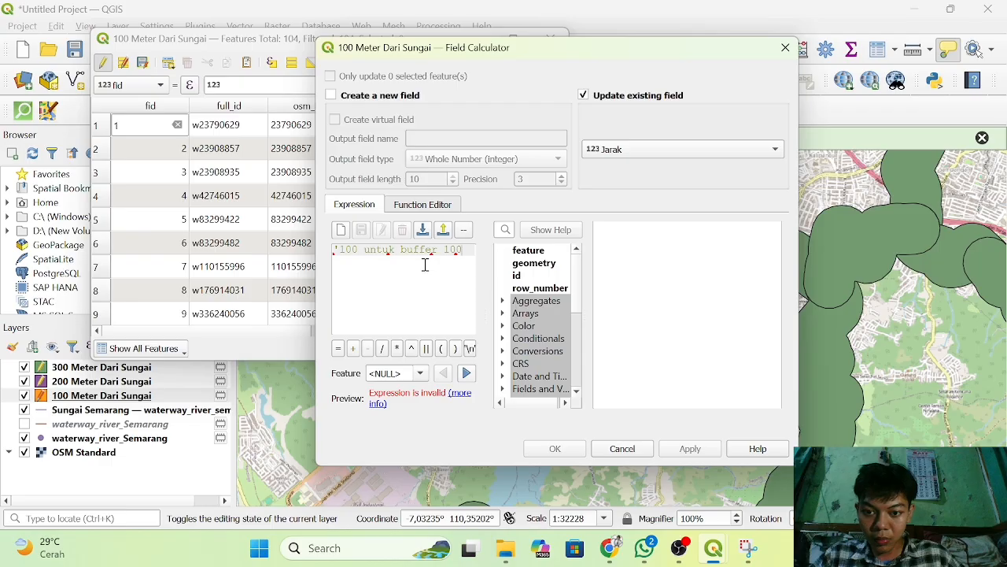
type("100 meter")
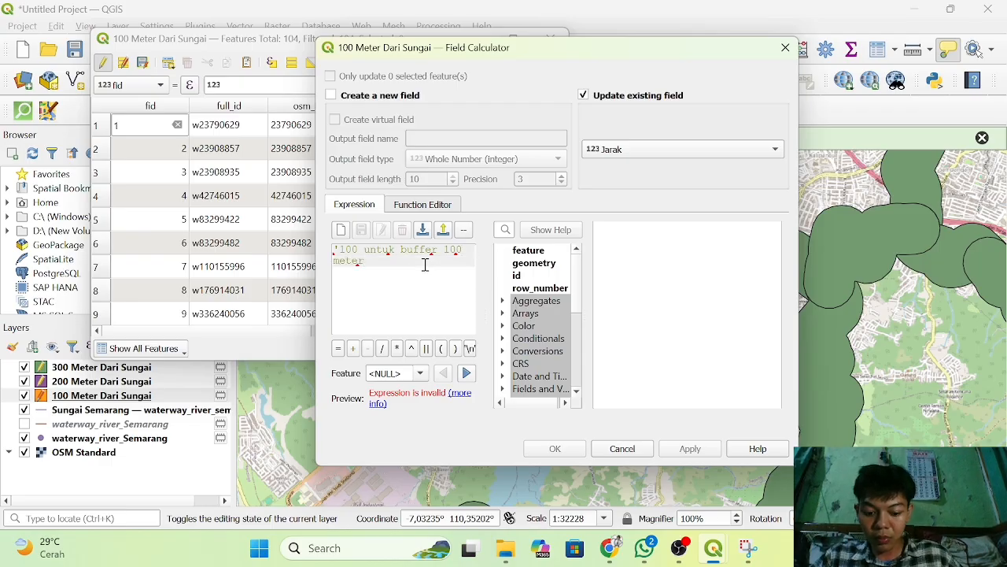
type("'")
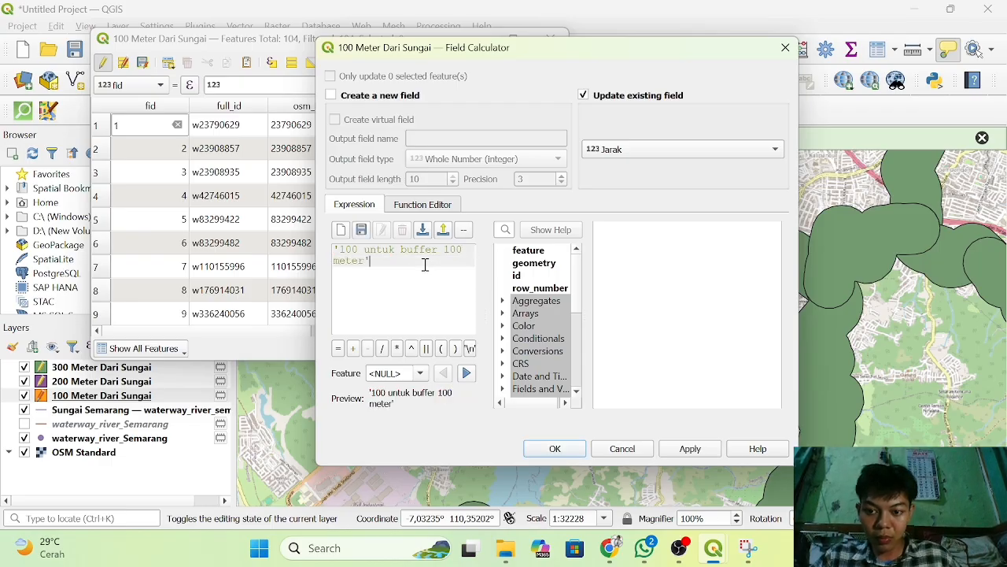
left_click(558, 451)
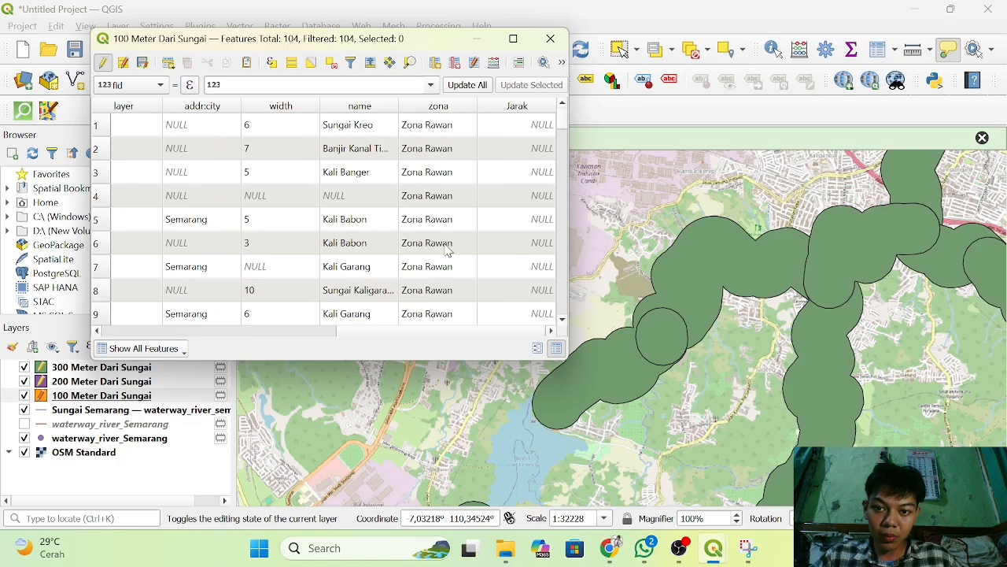
Save the edits of the 100 Meter Dari Sungai layer and check the values in the Jarak column.
scroll(446, 250, "down", 20)
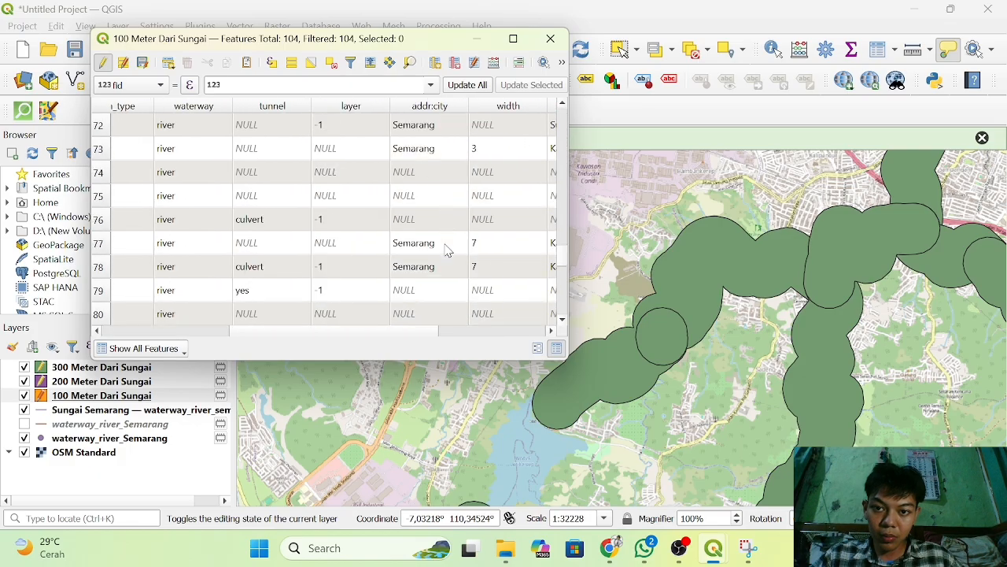
scroll(446, 250, "up", 20)
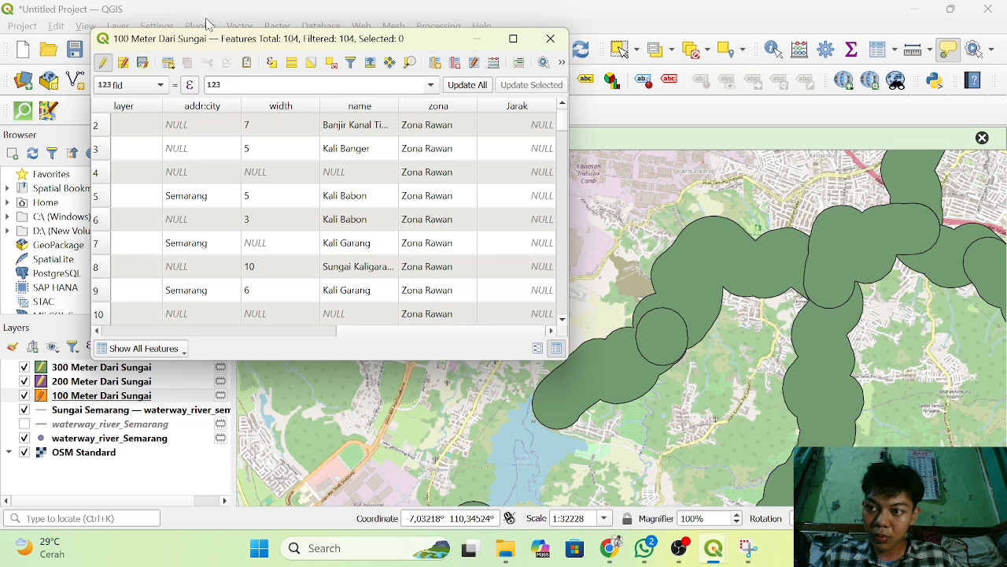
left_click(142, 63)
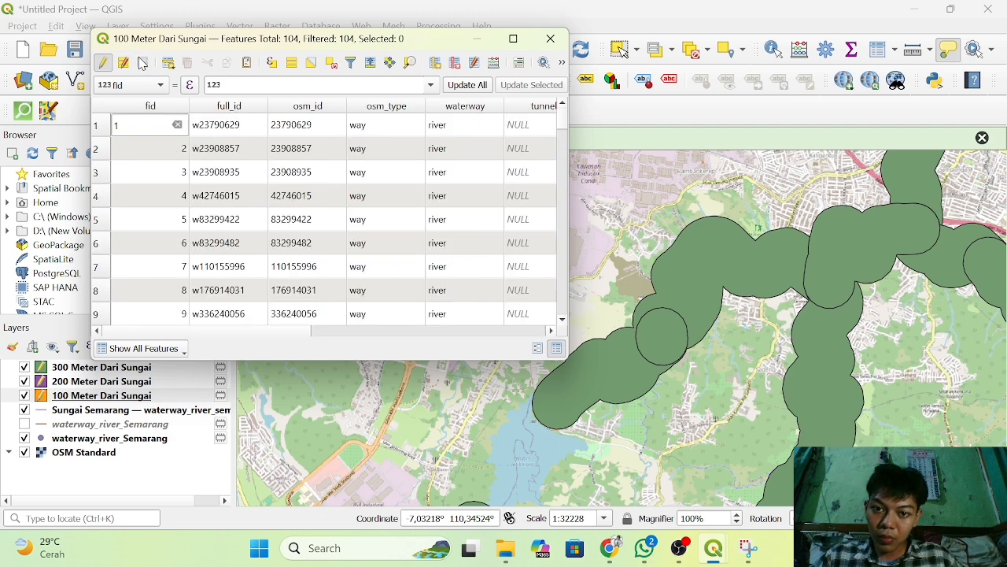
scroll(412, 200, "right", 5)
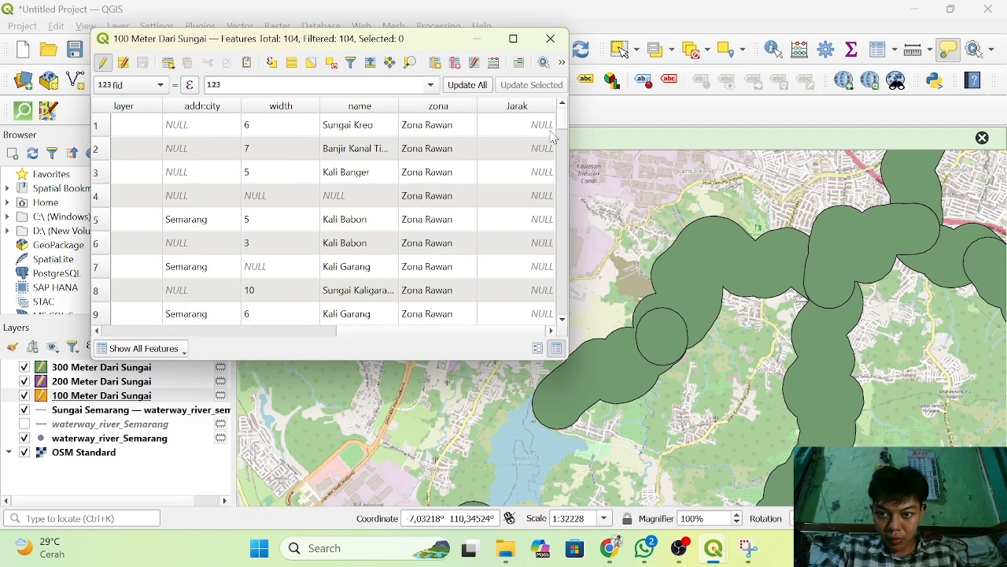
double_click(520, 124)
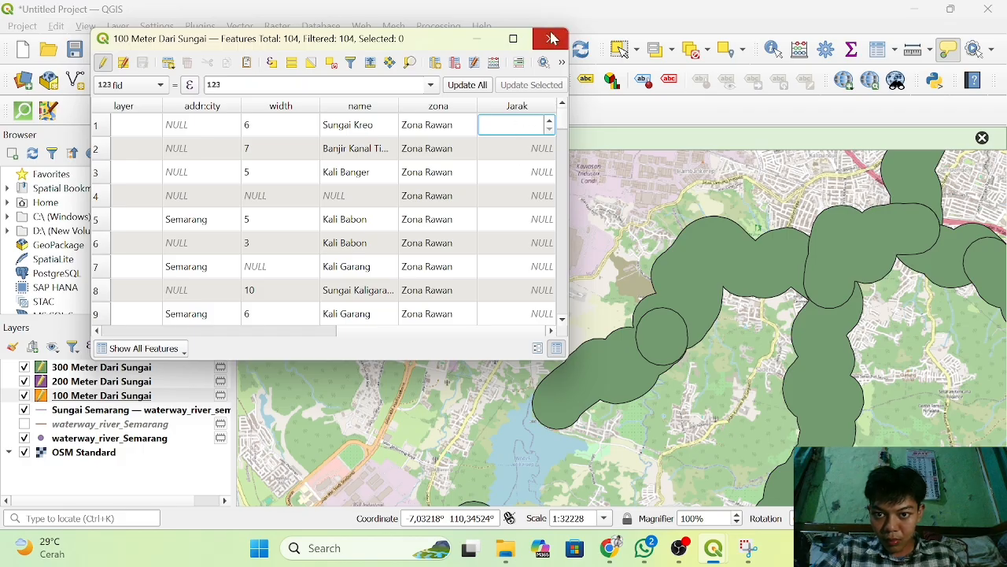
Open the field calculator for updating an existing field and bring up the choice of fields.
left_click(496, 63)
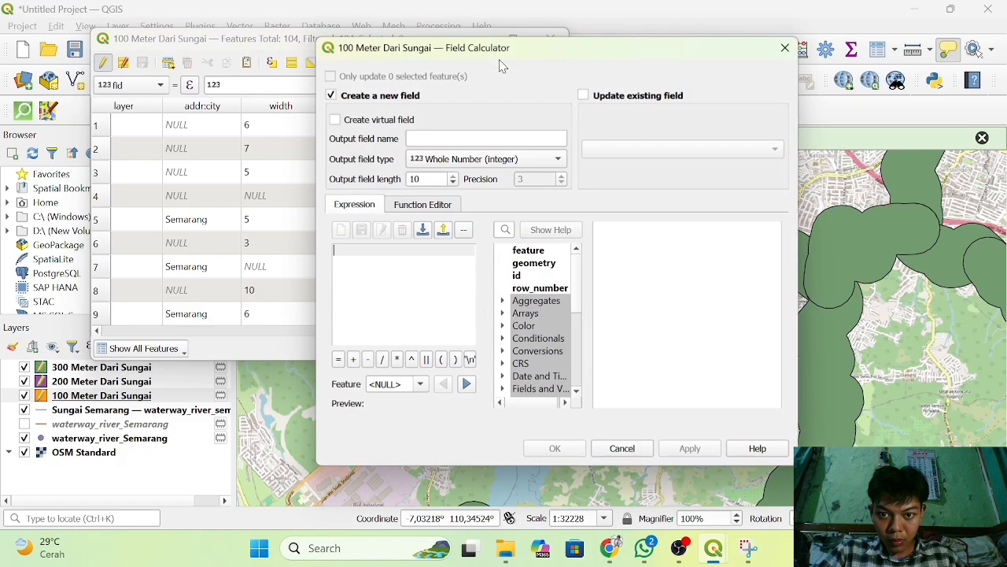
left_click(586, 96)
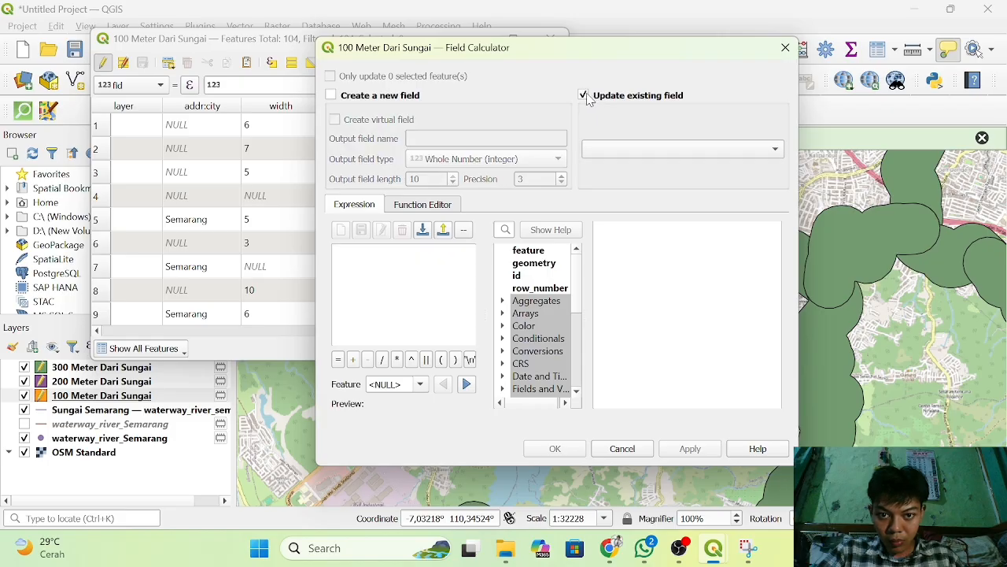
left_click(654, 156)
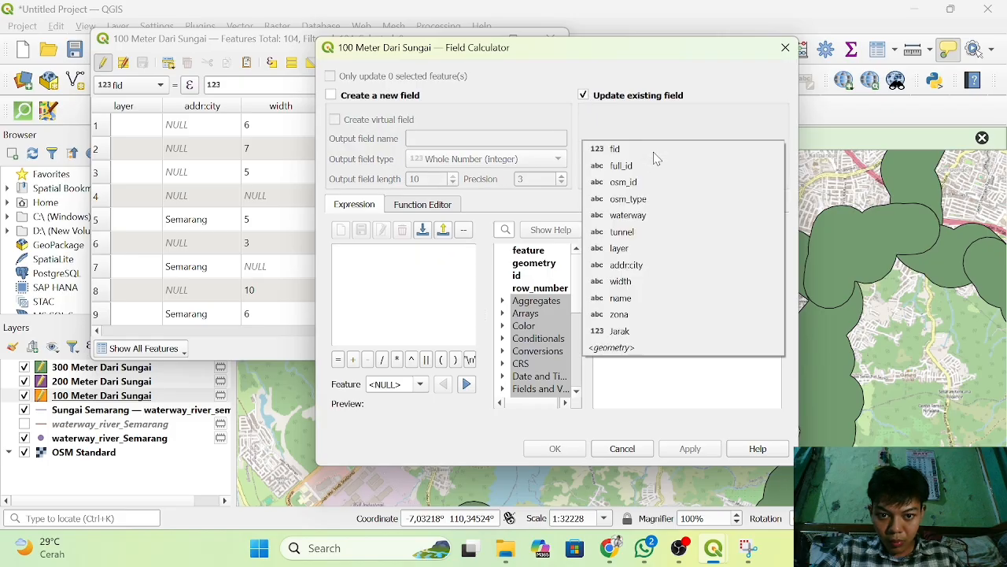
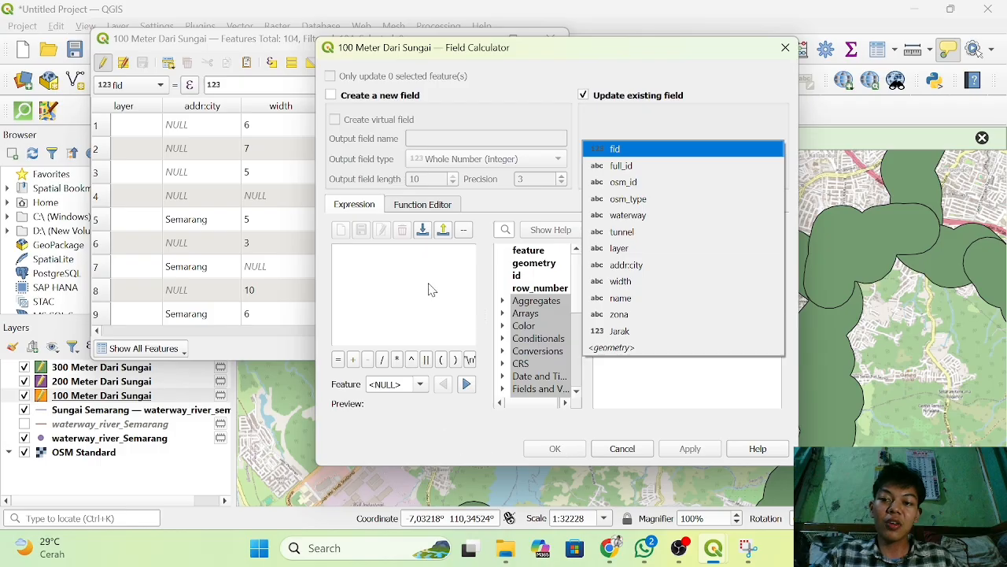
Update the existing Jarak field of the 100 Meter Dari Sungai layer with the field calculator expression '100'.
left_click(619, 331)
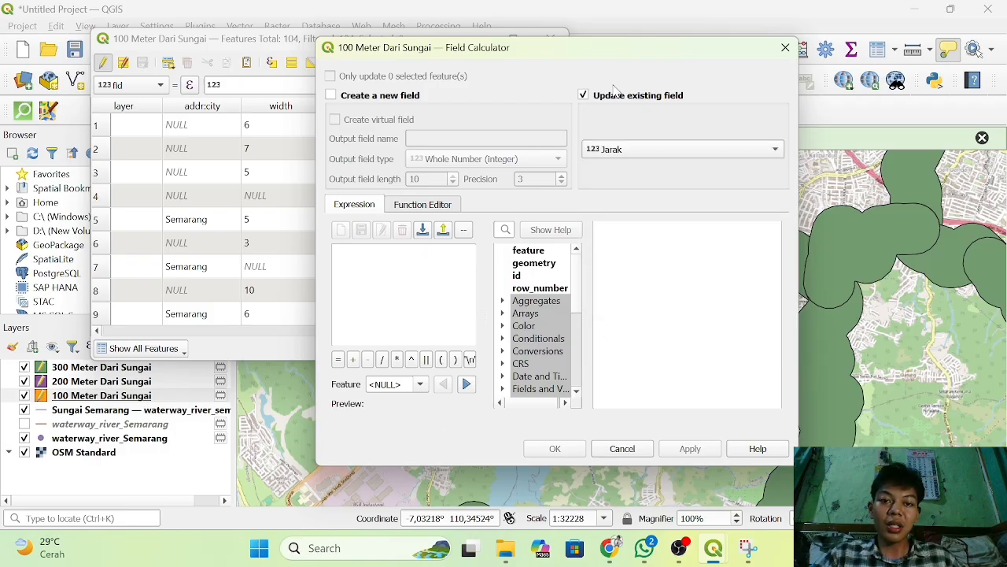
left_click(408, 257)
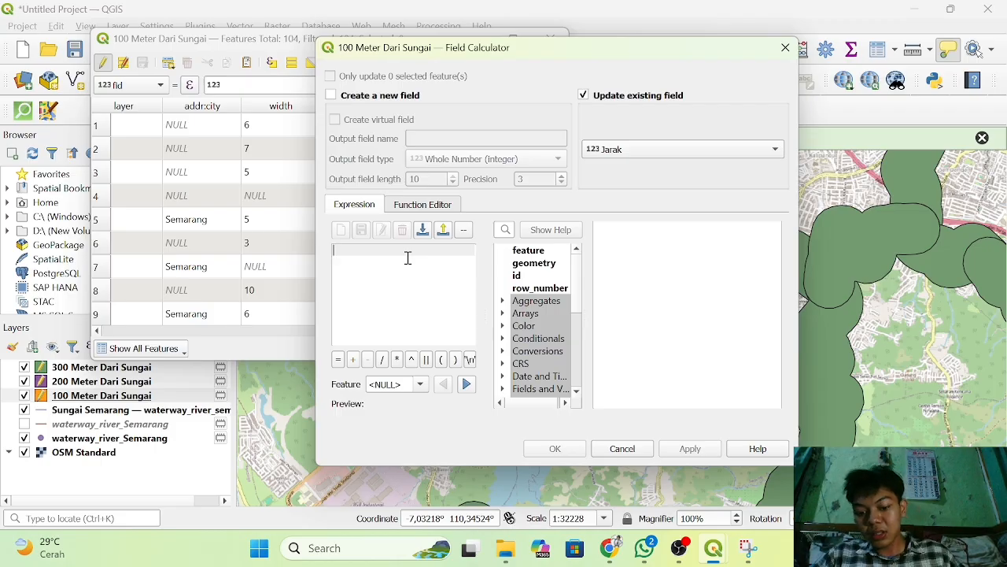
type("100")
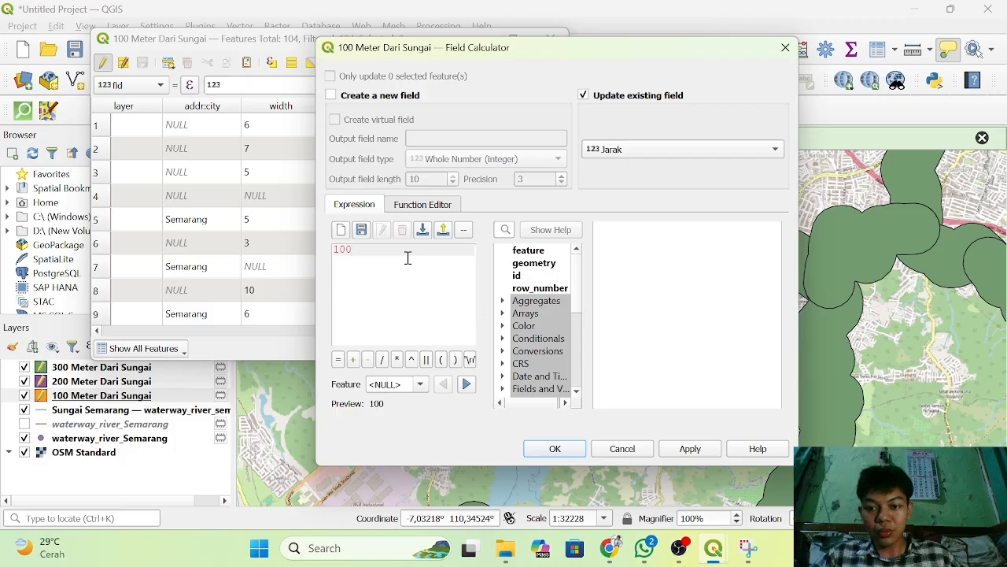
key("BackSpace")
key("BackSpace")
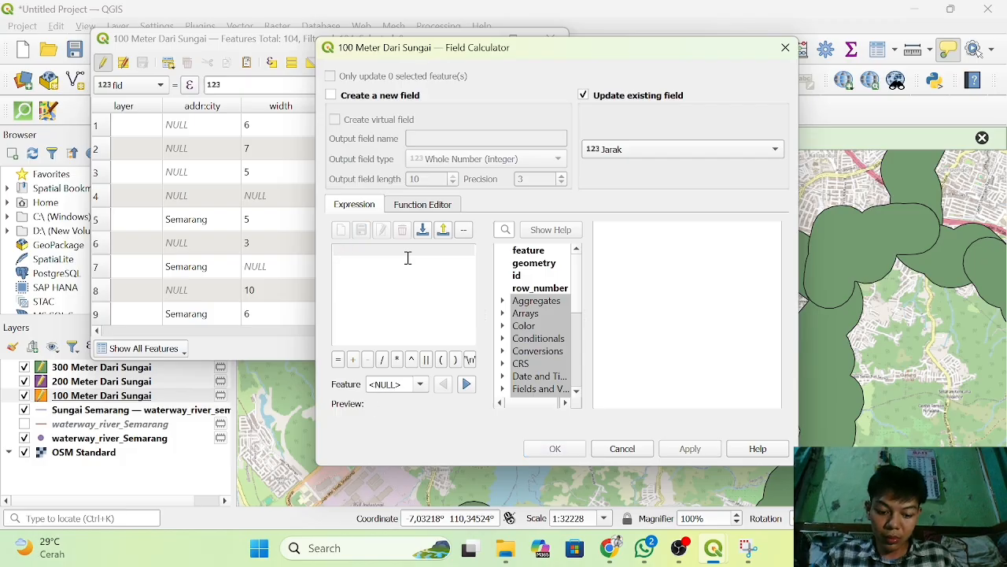
type("'100")
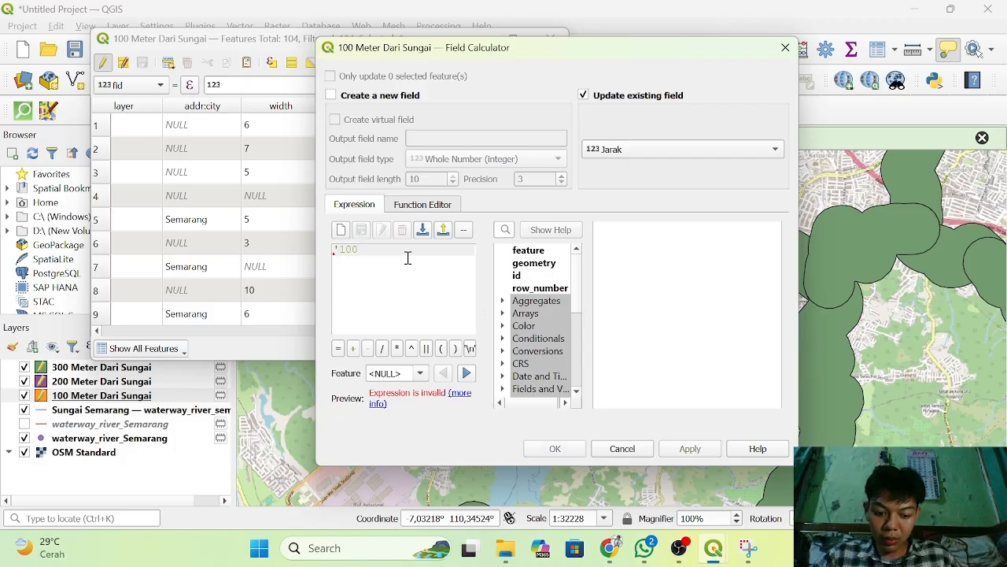
type("'")
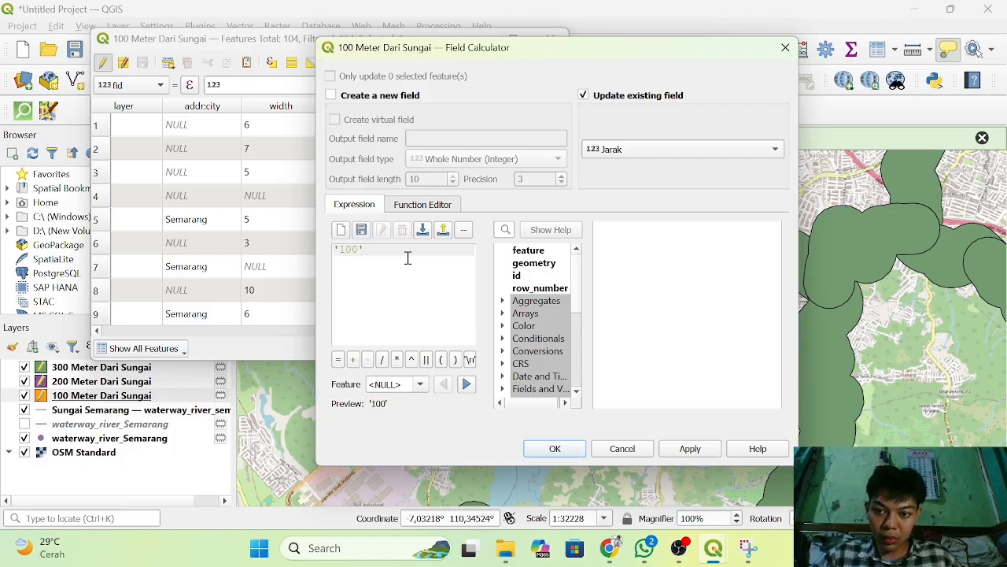
left_click(564, 449)
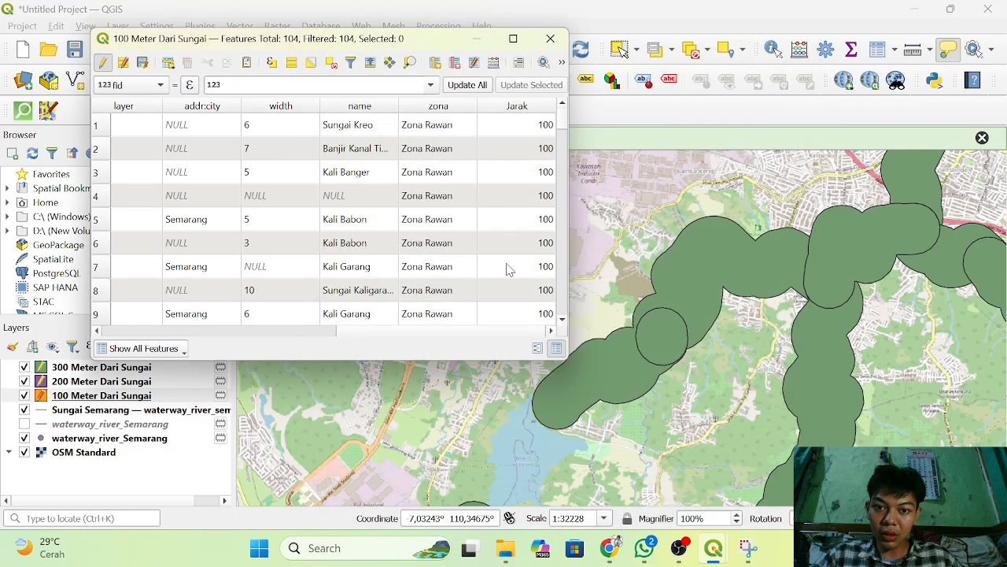
Check the Jarak values down to the last row, save the layer edits and close the attribute table.
scroll(506, 268, "down", 20)
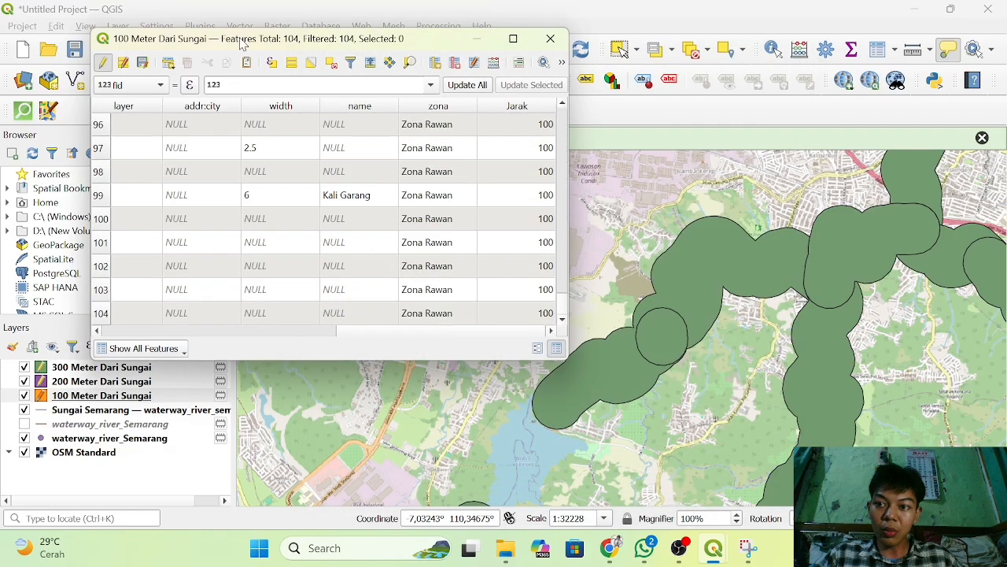
left_click(143, 63)
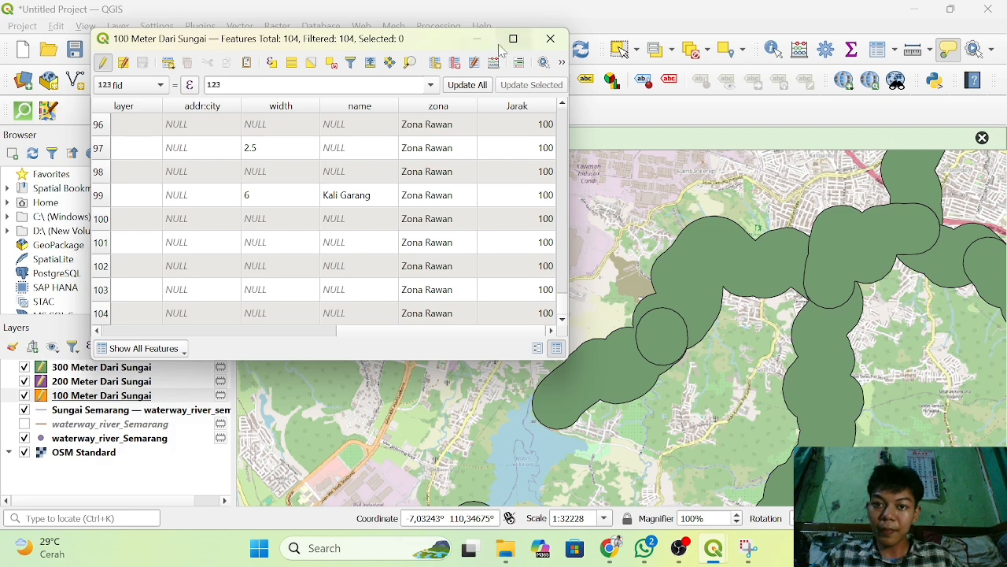
left_click(550, 38)
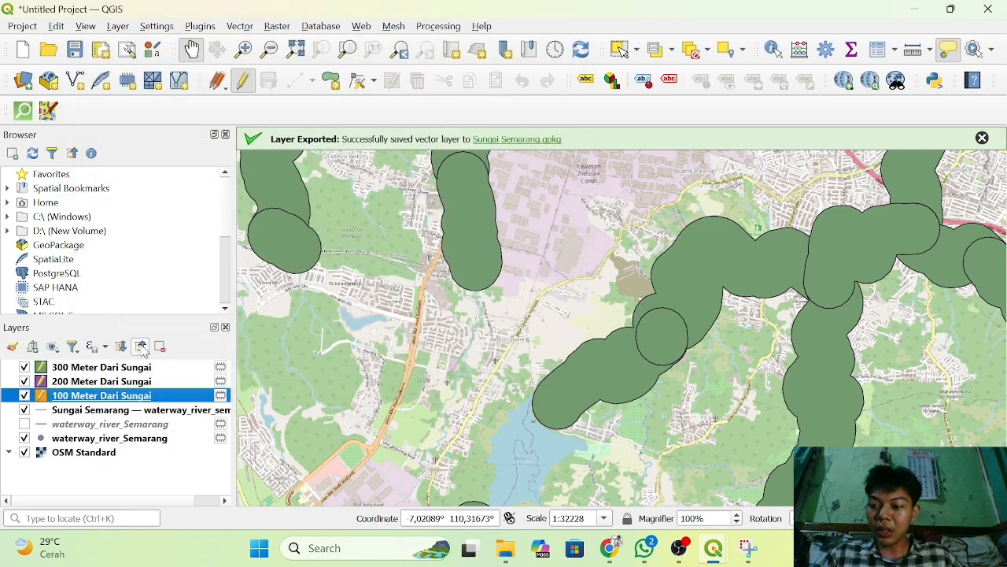
Add a whole number (integer) field named Jarak to the attribute table of the 200 Meter Dari Sungai layer.
left_click(93, 383)
right_click(93, 386)
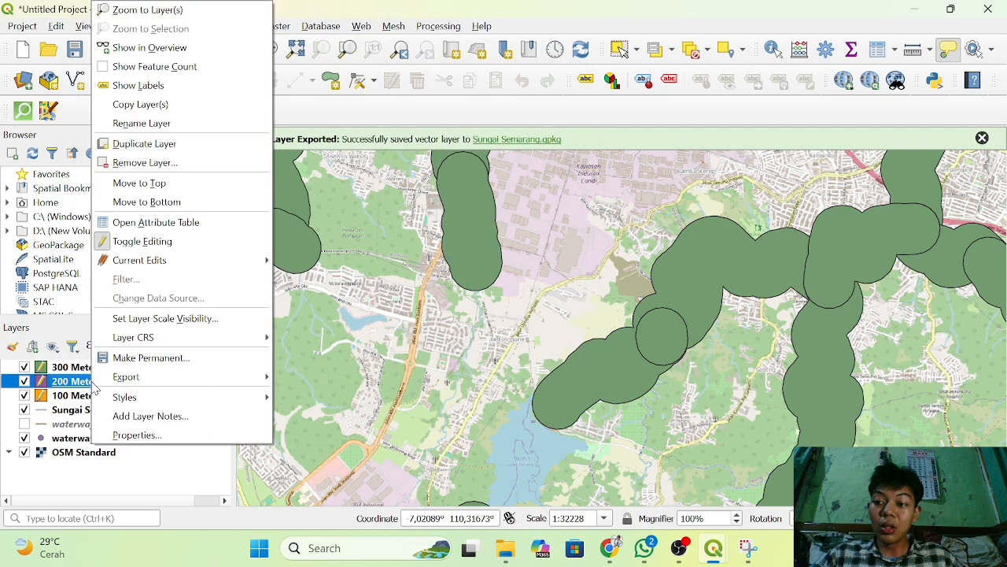
left_click(187, 227)
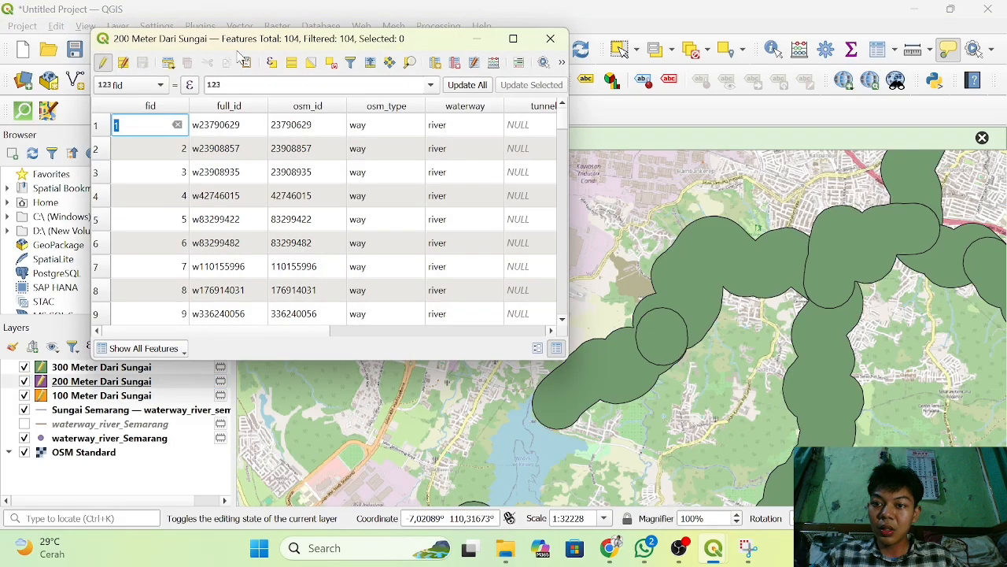
left_click(435, 63)
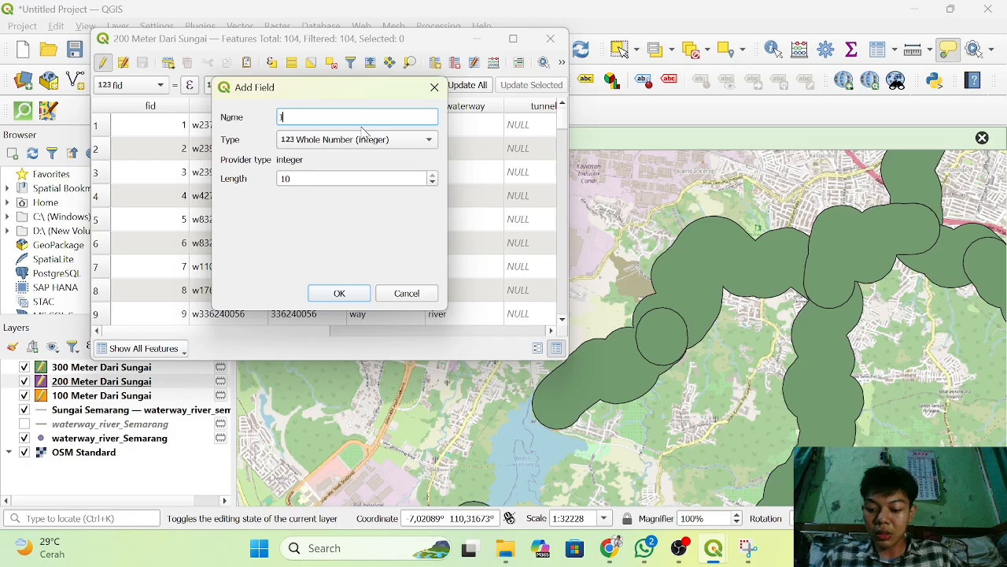
type("Jarak")
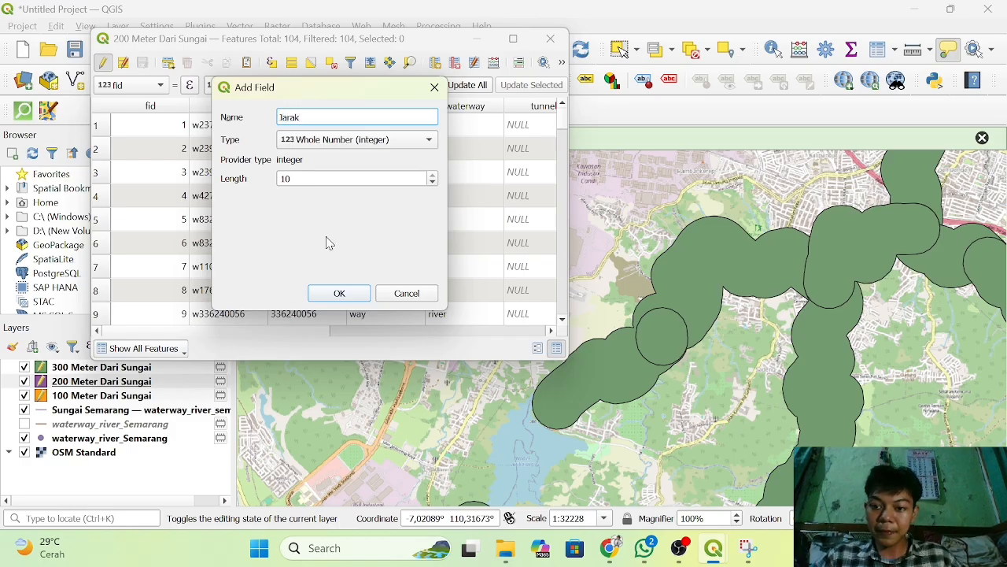
left_click(339, 294)
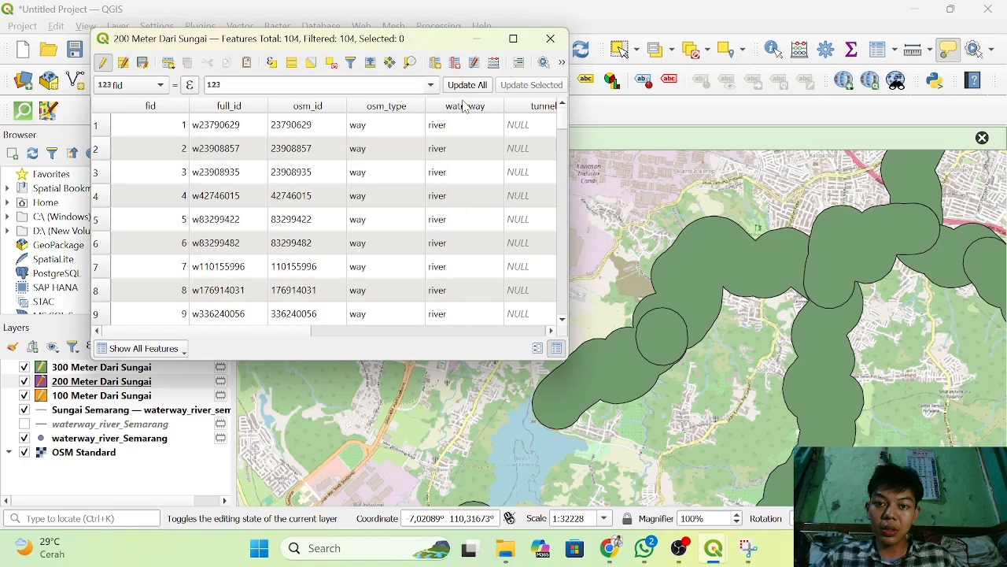
Update the existing Jarak field of the 200 Meter Dari Sungai layer with the field calculator expression '200'.
left_click(495, 64)
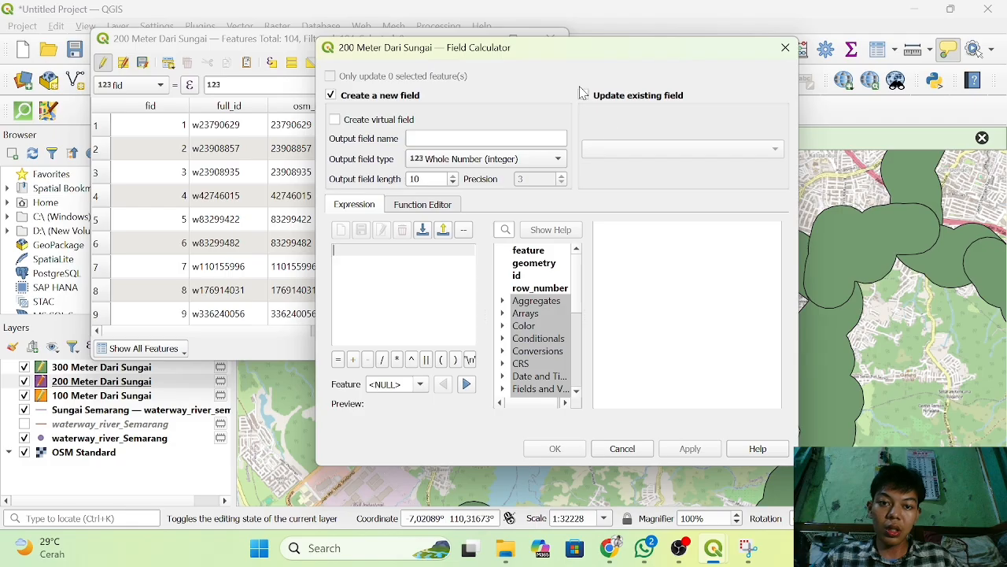
left_click(585, 95)
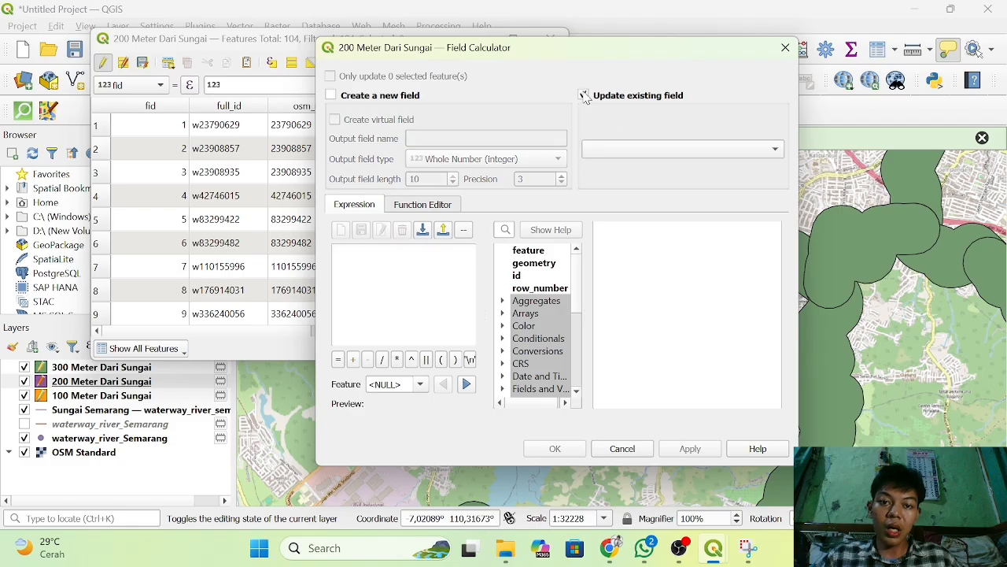
left_click(661, 147)
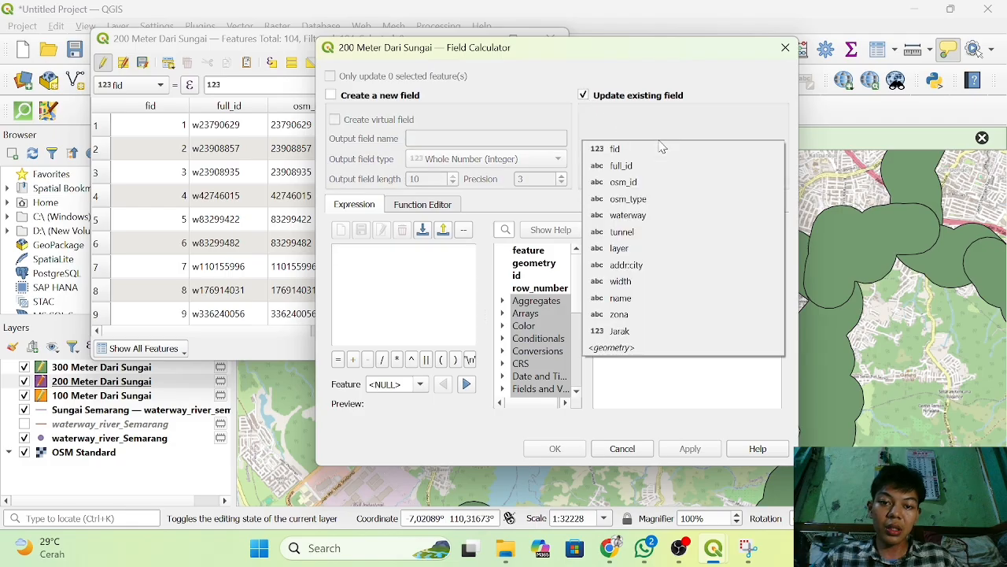
left_click(636, 331)
left_click(383, 266)
type("'")
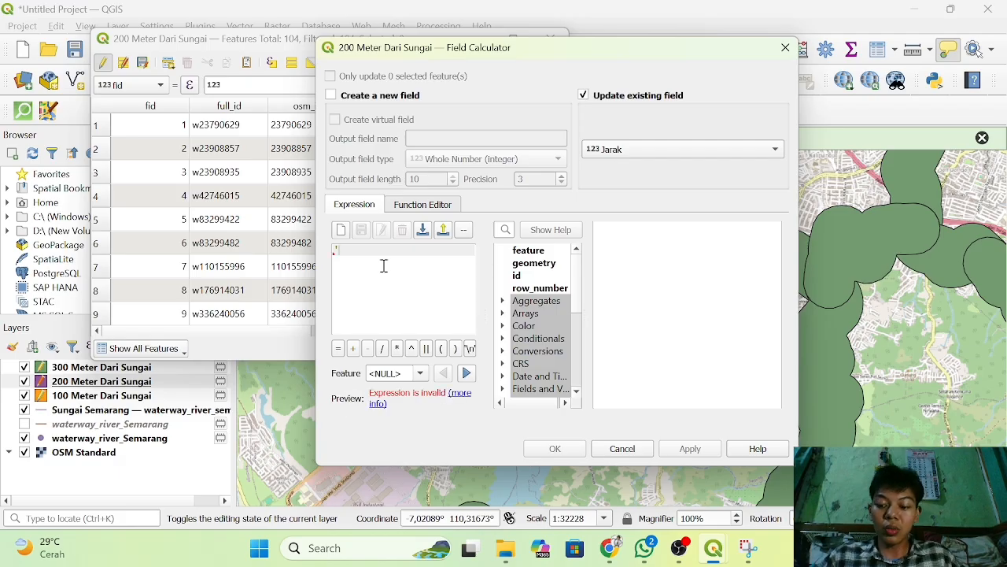
type("200")
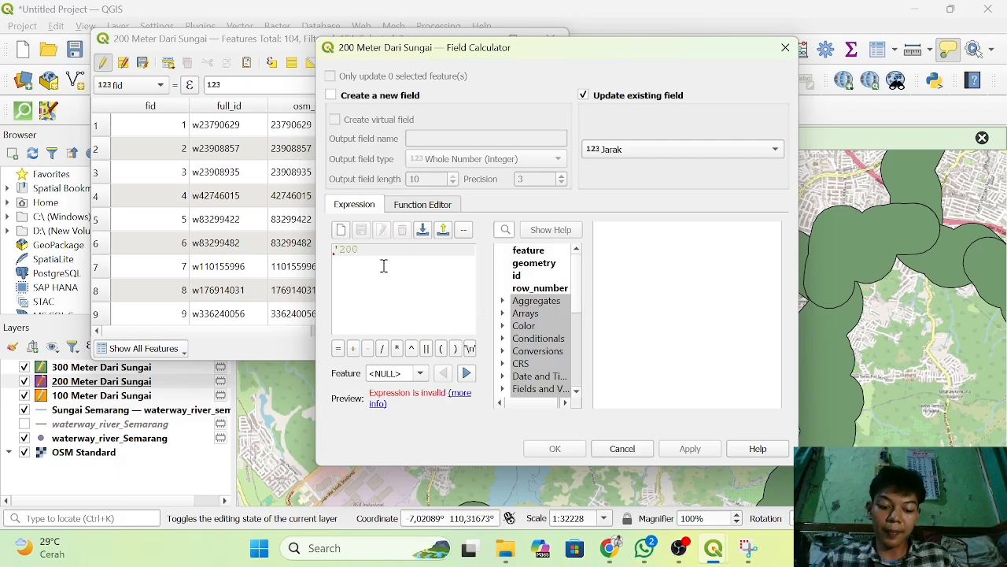
type("'")
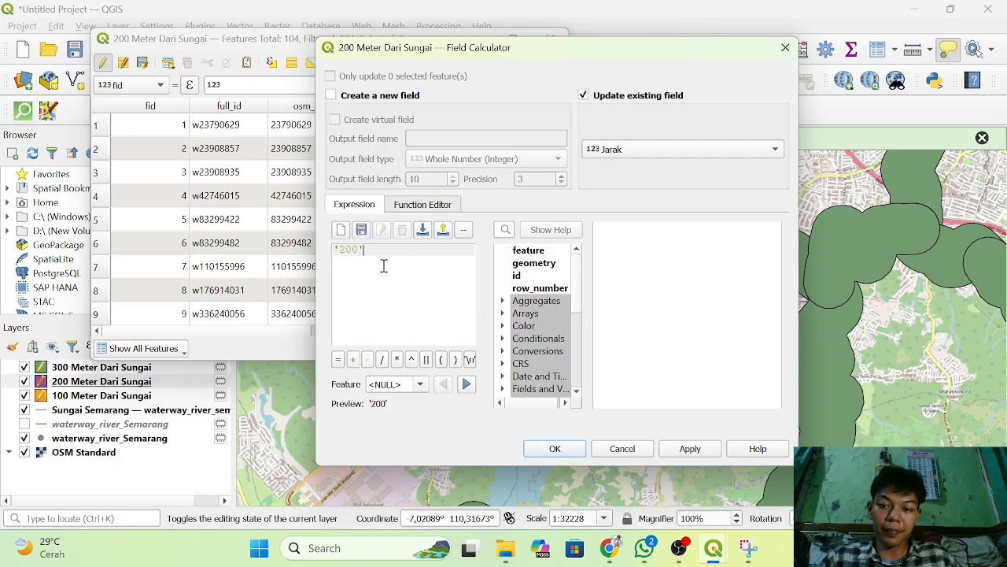
left_click(553, 449)
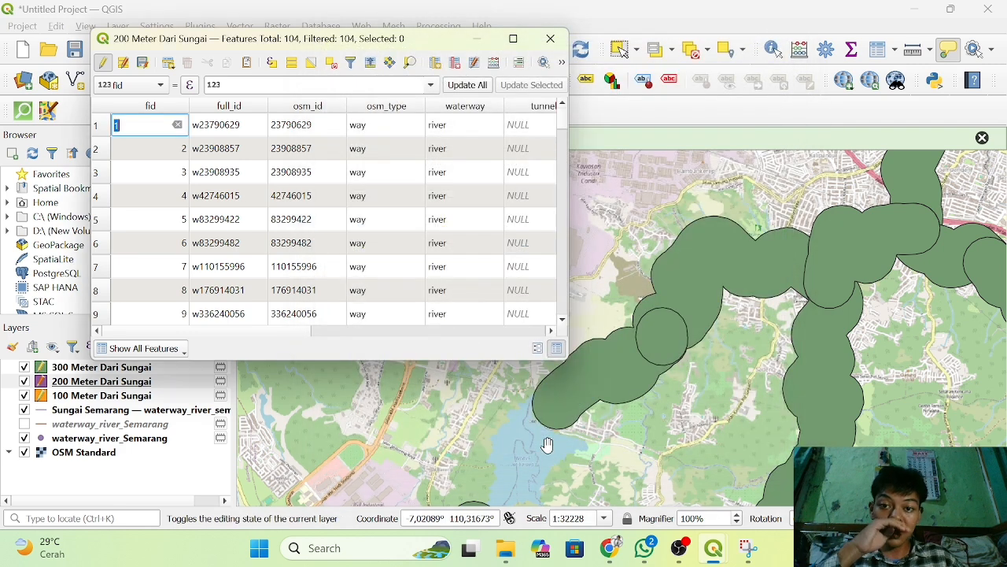
Check the Jarak column of the 200 Meter Dari Sungai layer, save its edits and close the attribute table.
left_click(516, 331)
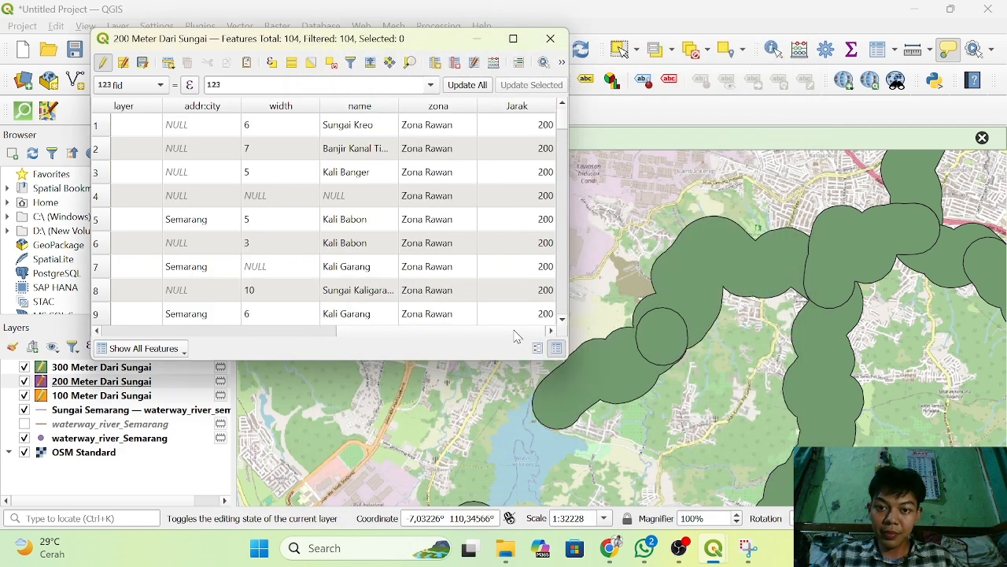
left_click(143, 63)
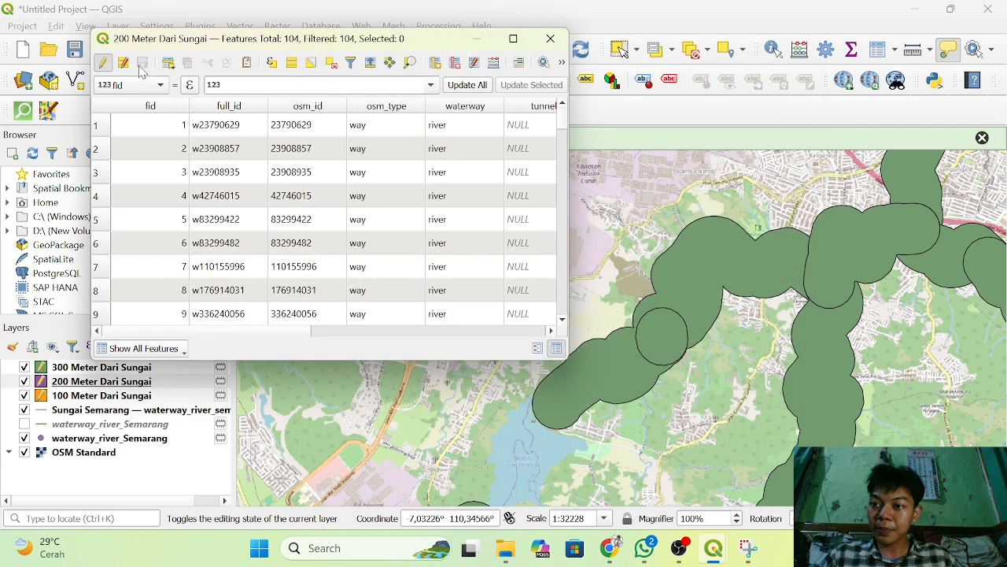
left_click(550, 39)
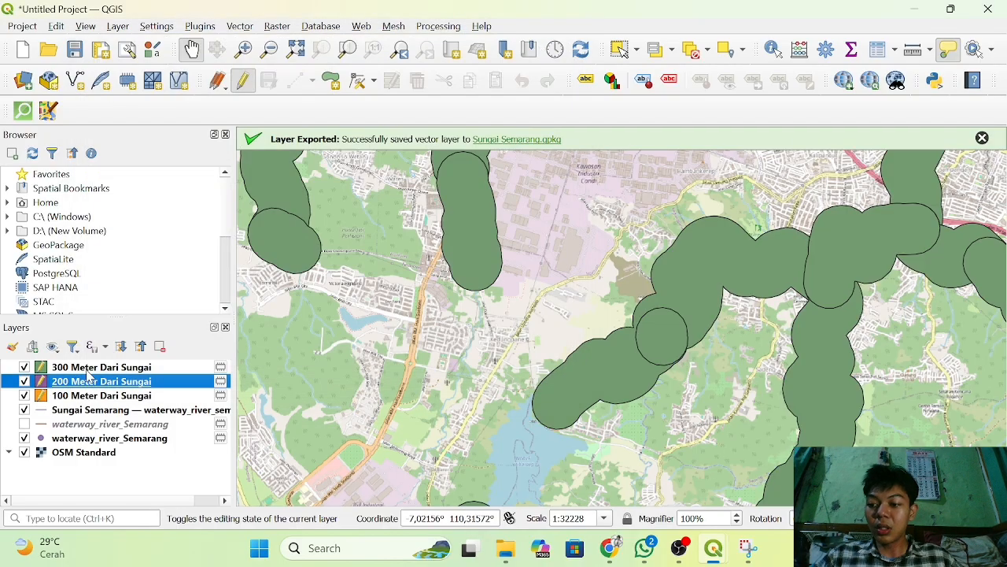
Add a whole number (integer) field named Jarak to the attribute table of the 300 Meter Dari Sungai layer.
left_click(93, 368)
right_click(93, 369)
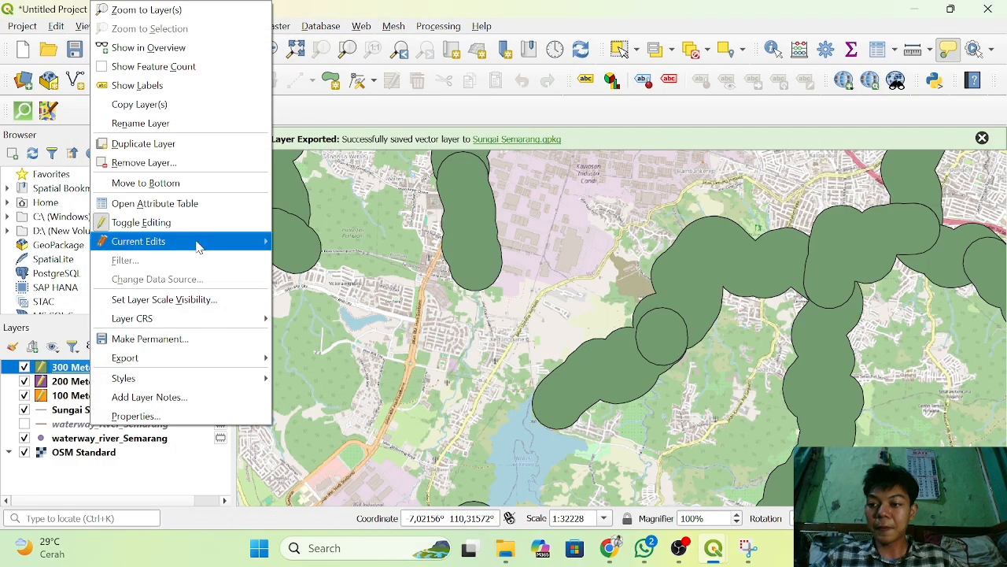
left_click(162, 199)
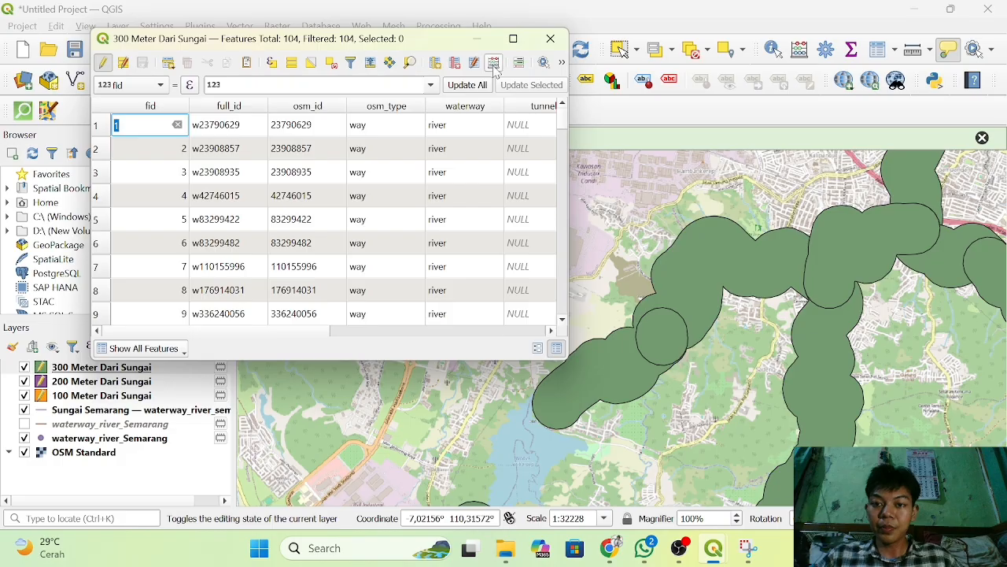
left_click(436, 63)
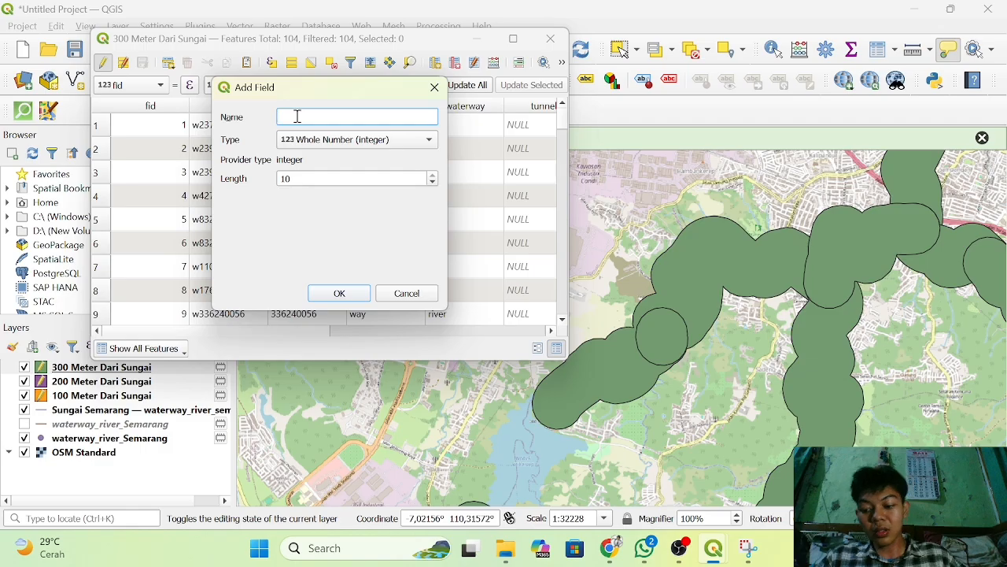
type("Jara")
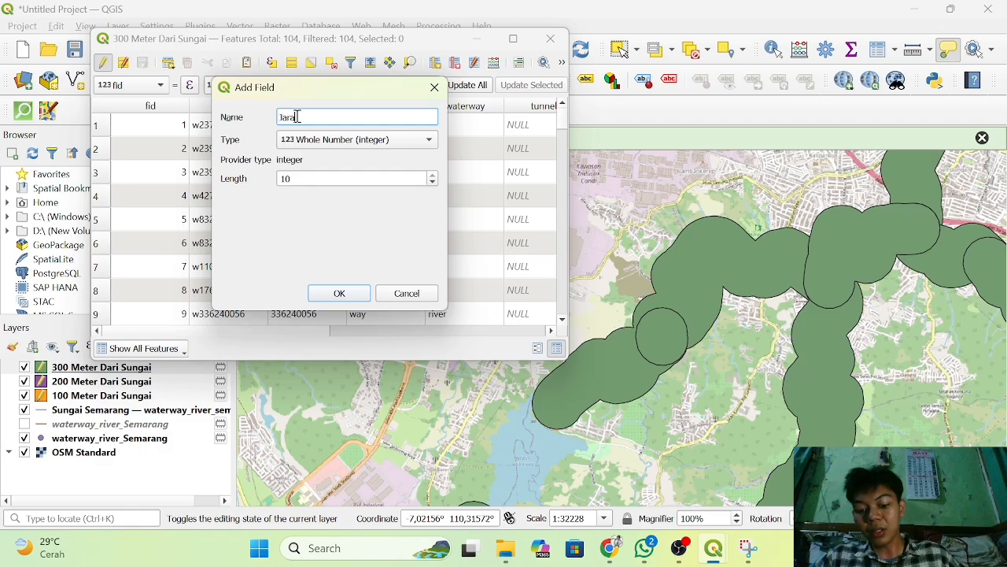
type("k")
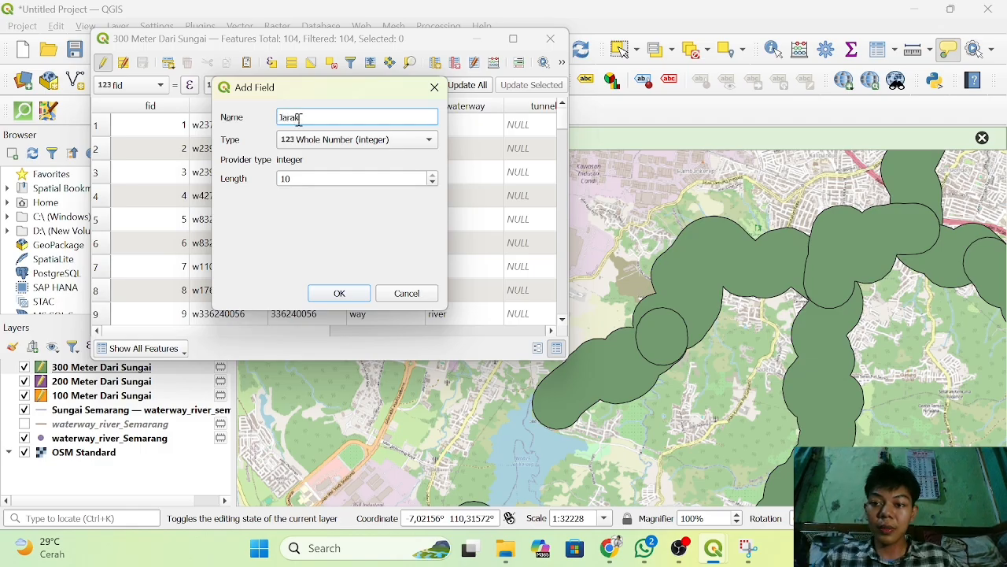
left_click(347, 293)
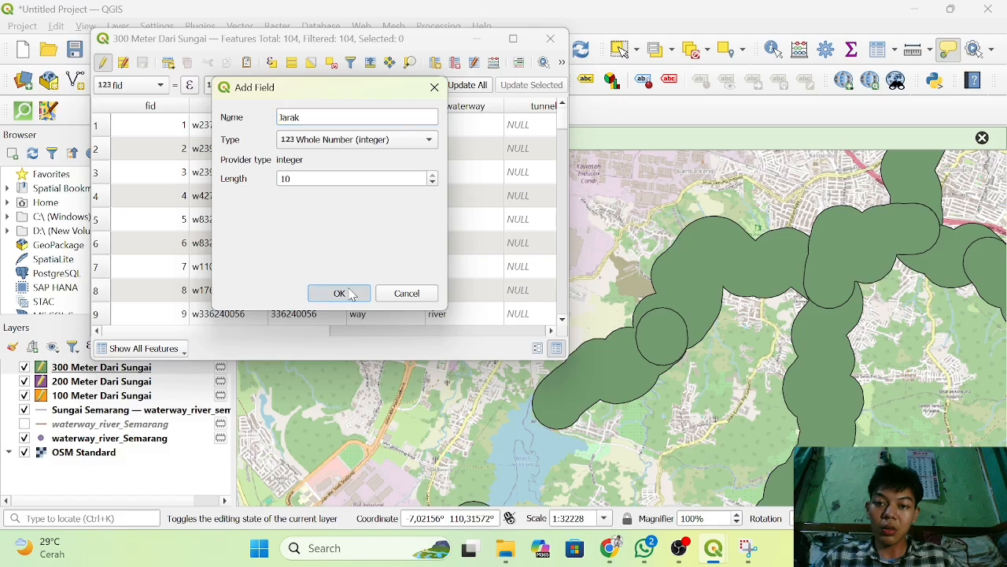
Update the existing Jarak field of the 300 Meter Dari Sungai layer with the field calculator expression '300'.
left_click(494, 63)
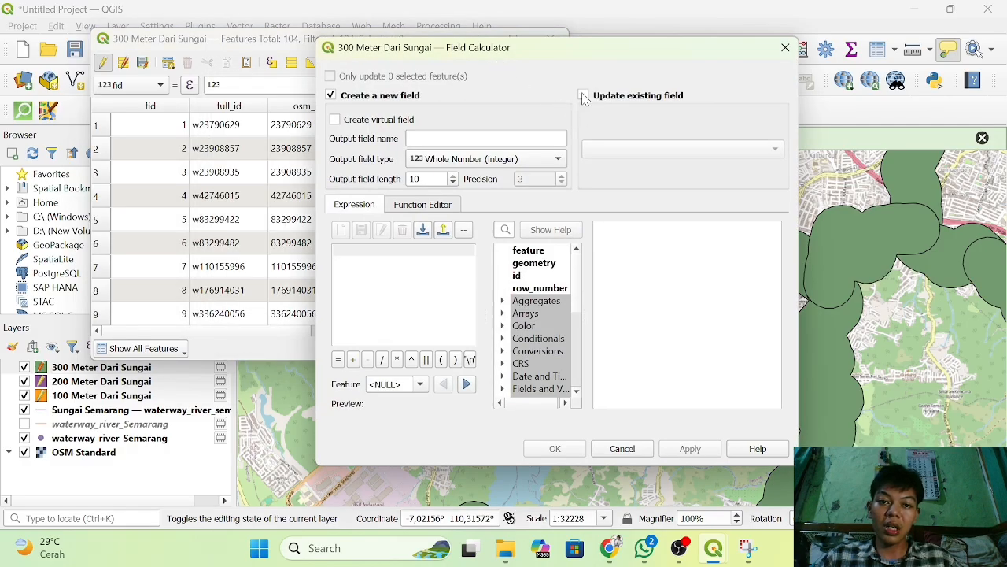
left_click(583, 95)
left_click(638, 152)
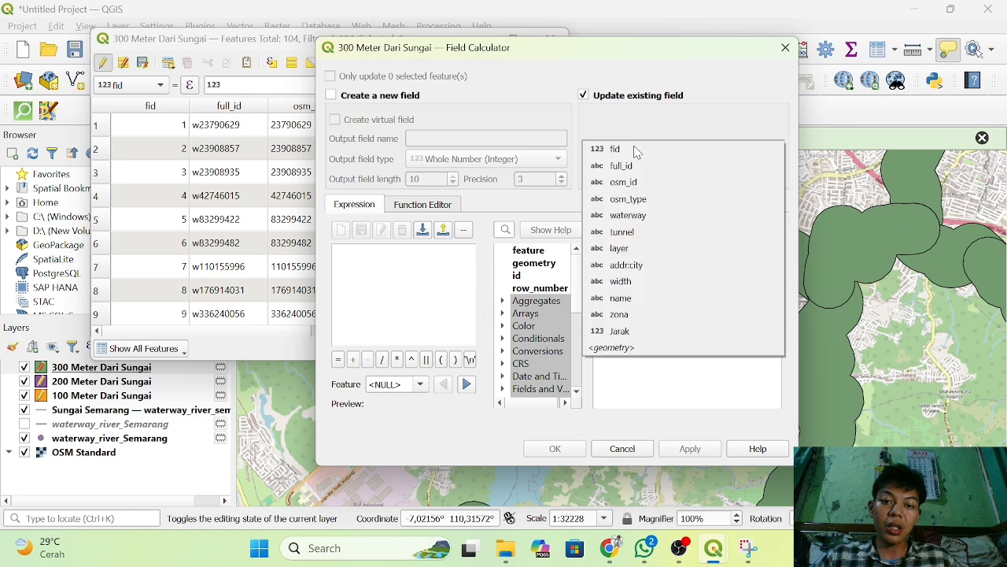
left_click(613, 330)
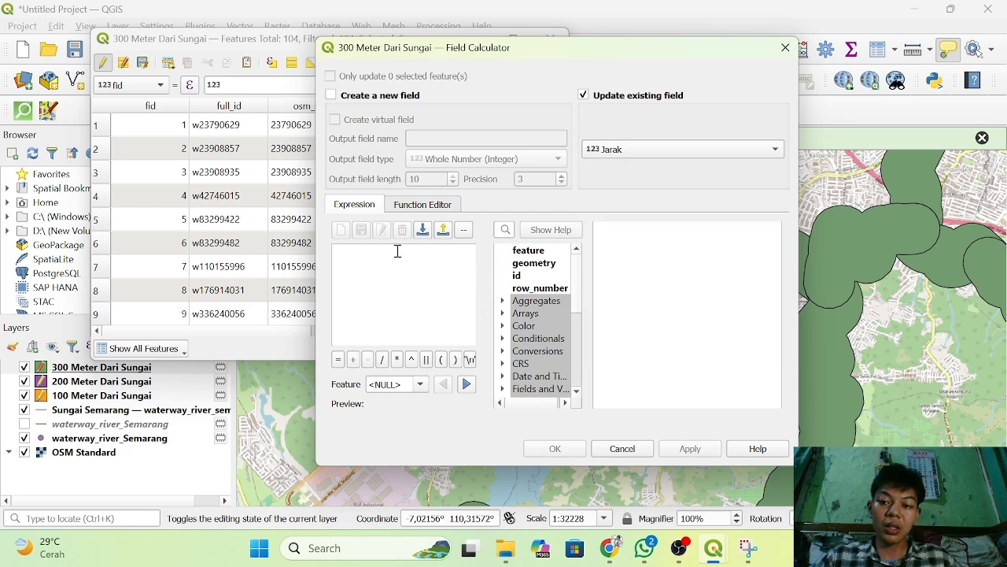
left_click(398, 250)
type("\"")
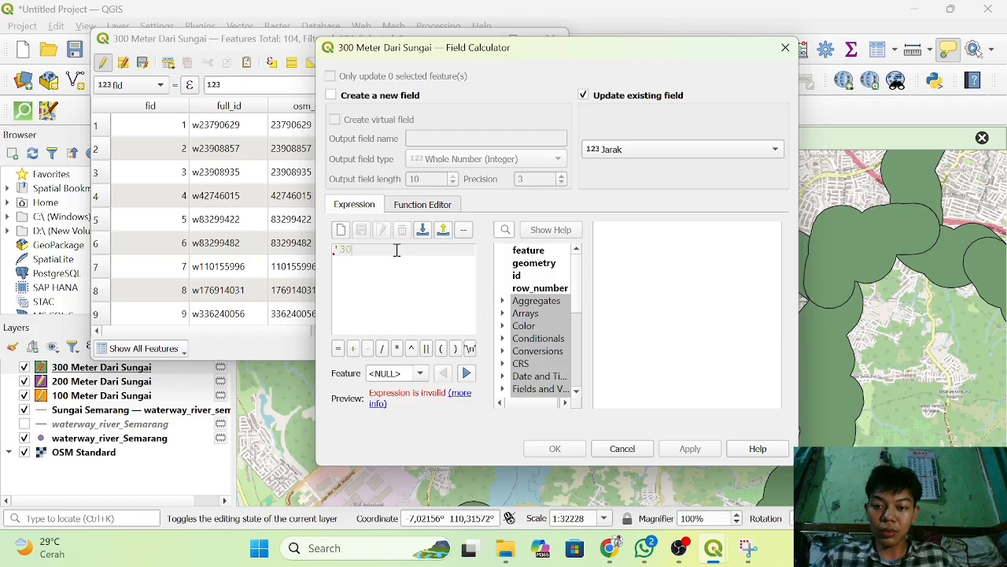
type("300'")
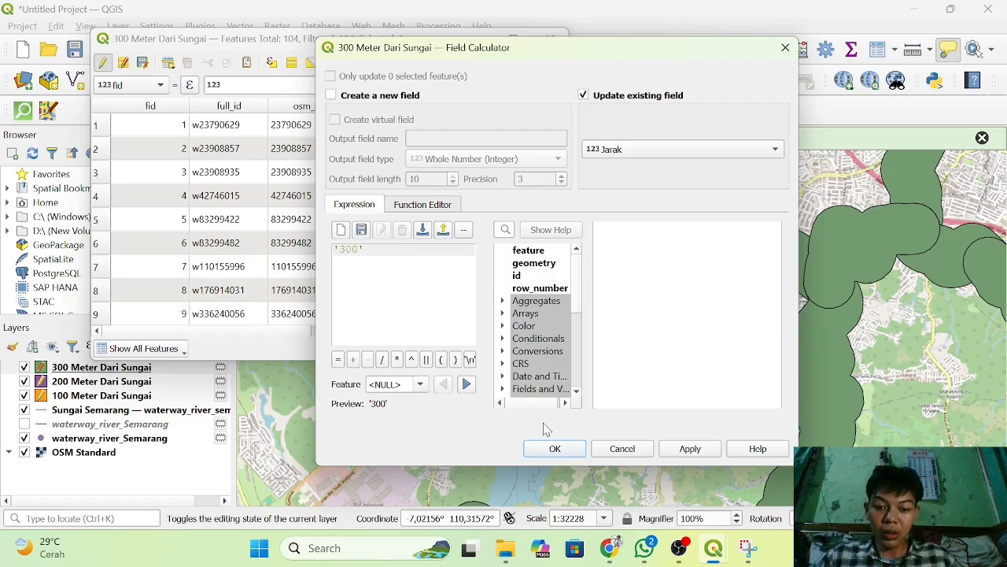
left_click(555, 448)
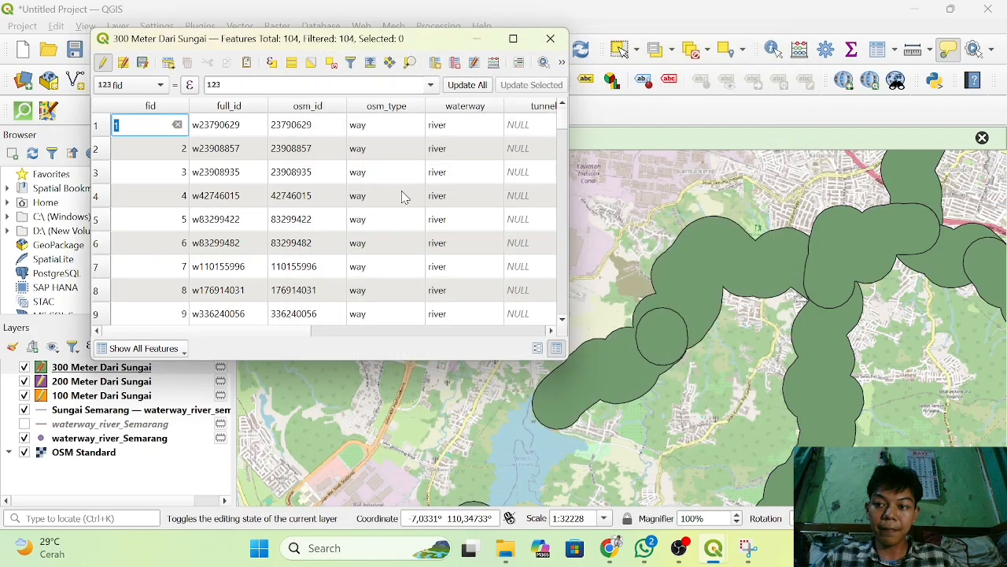
Check the Jarak column of the 300 Meter Dari Sungai layer, save its edits and close the attribute table.
scroll(405, 196, "right", 5)
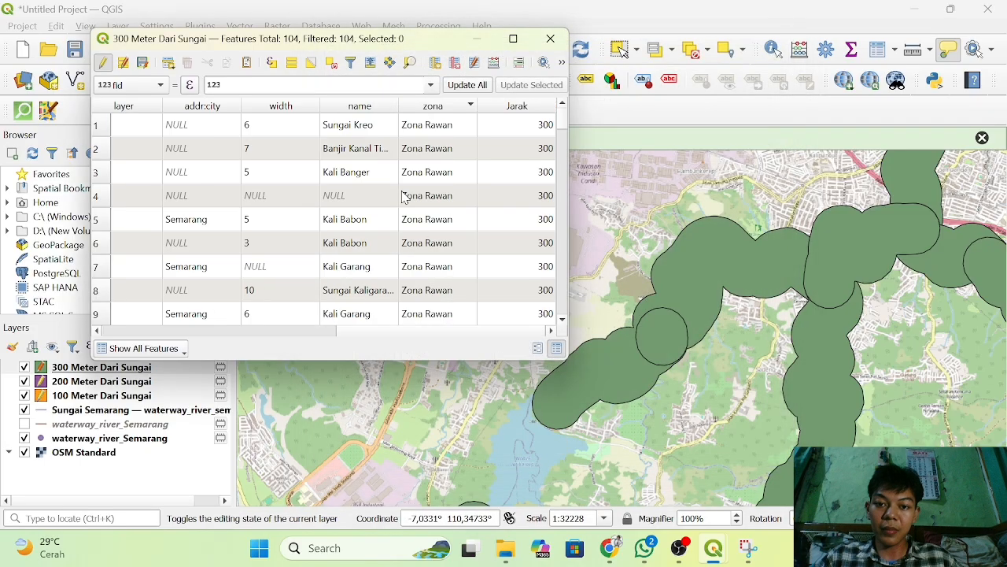
left_click(143, 63)
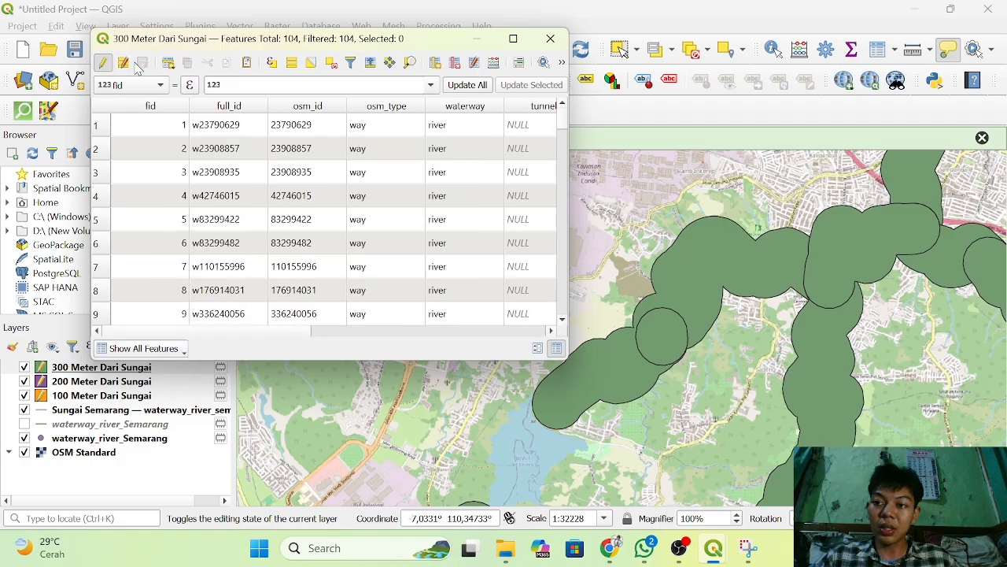
left_click(550, 39)
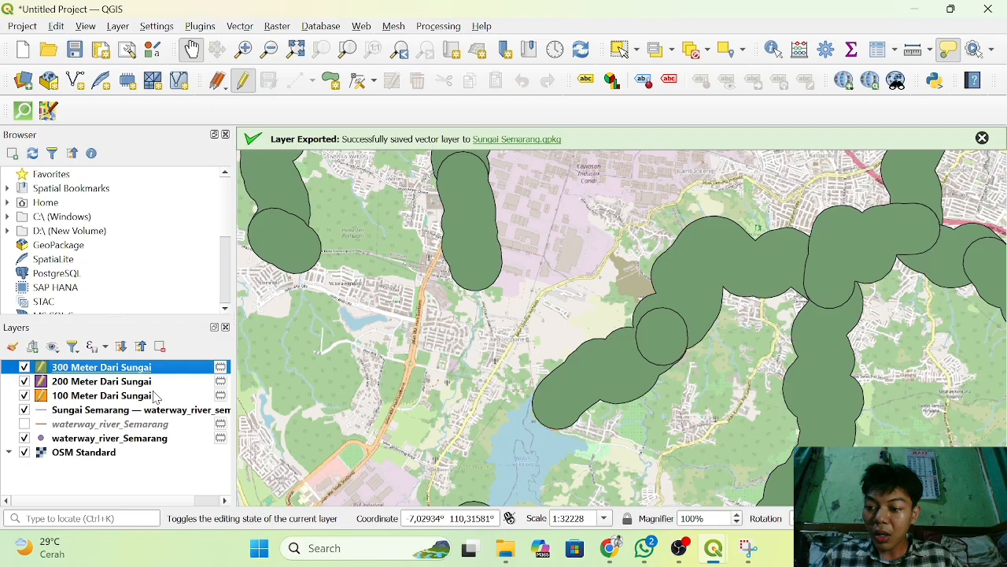
Style the 100 Meter Dari Sungai layer with a red single-symbol fill at 60.2% opacity.
left_click(101, 396)
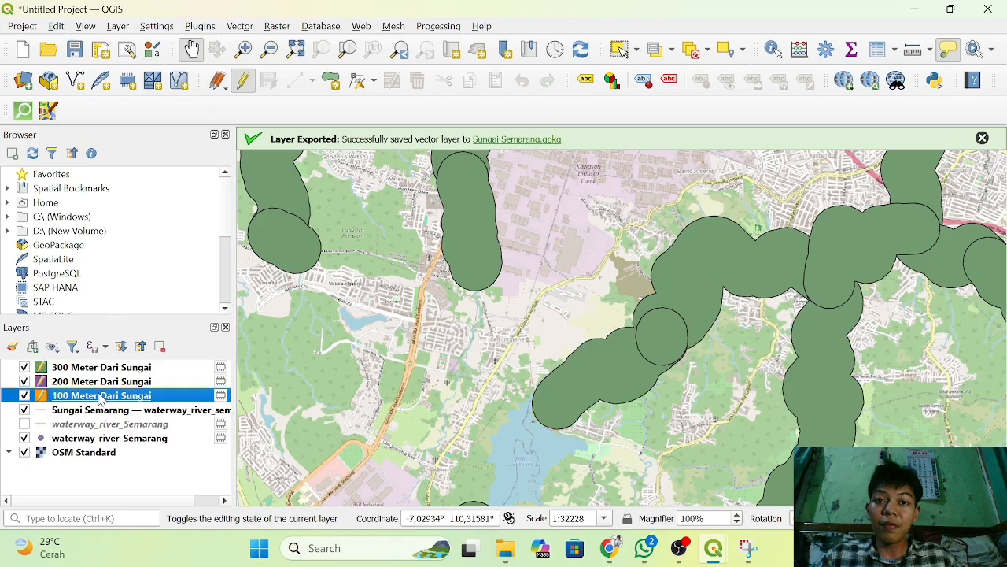
right_click(101, 401)
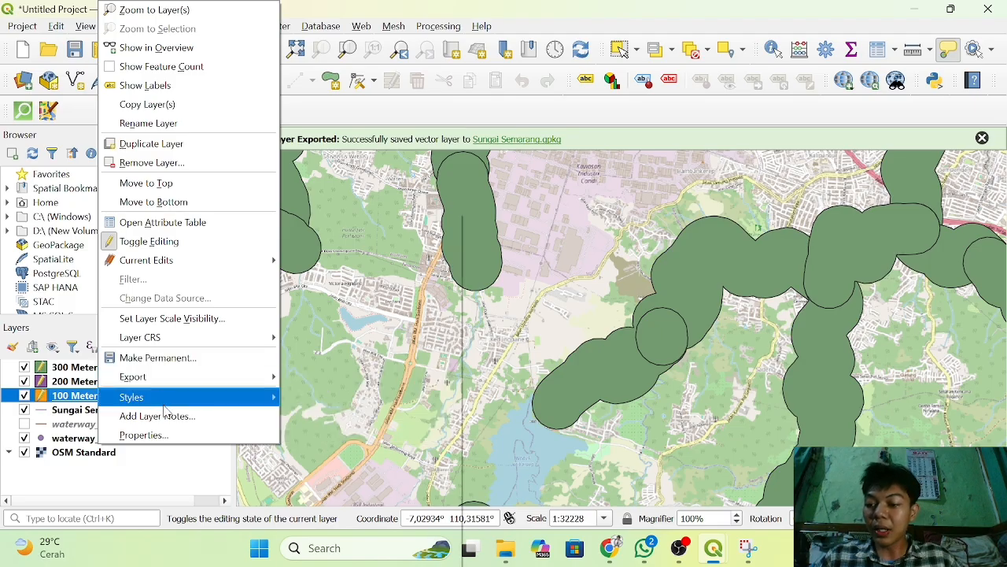
mouse_move(164, 406)
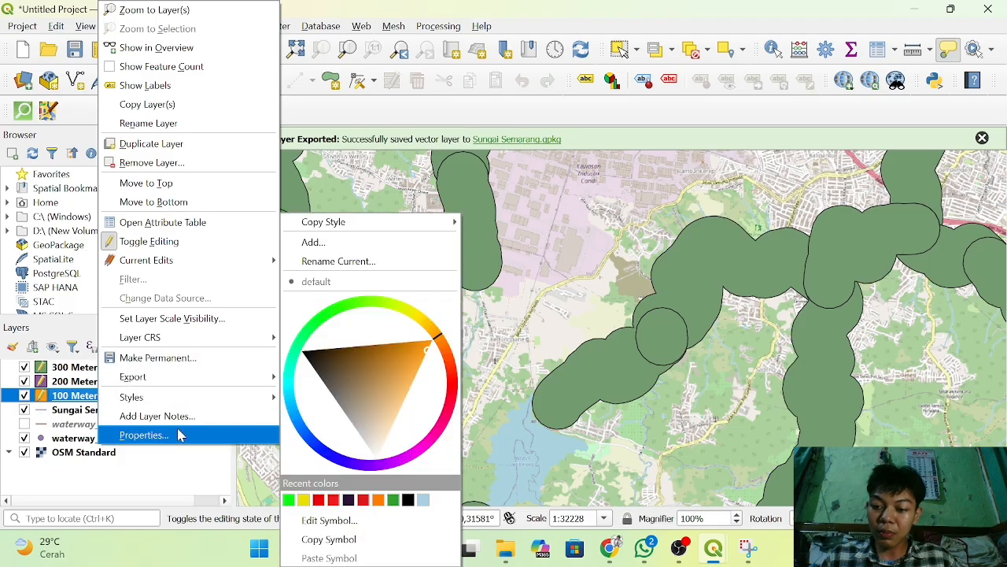
left_click(179, 435)
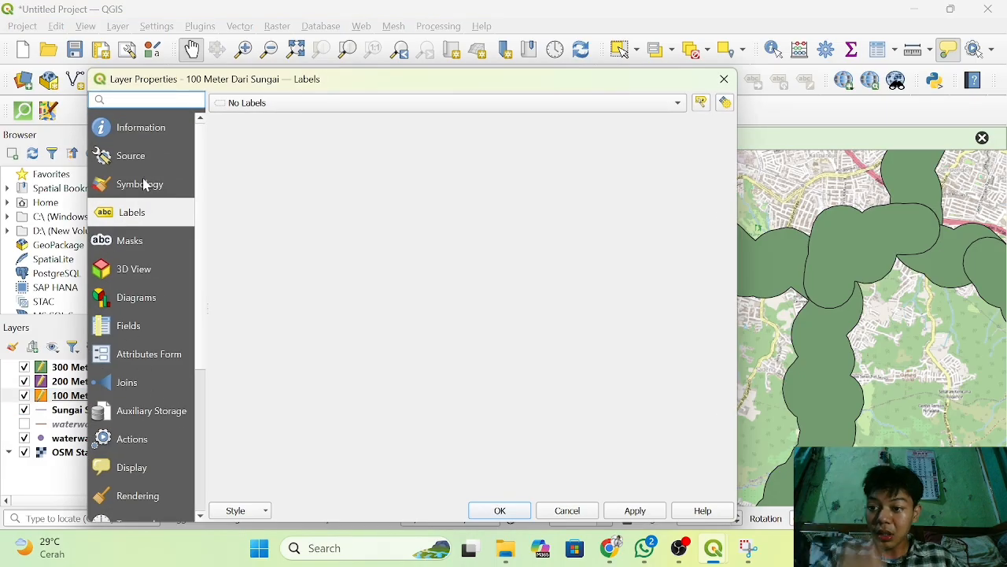
left_click(138, 185)
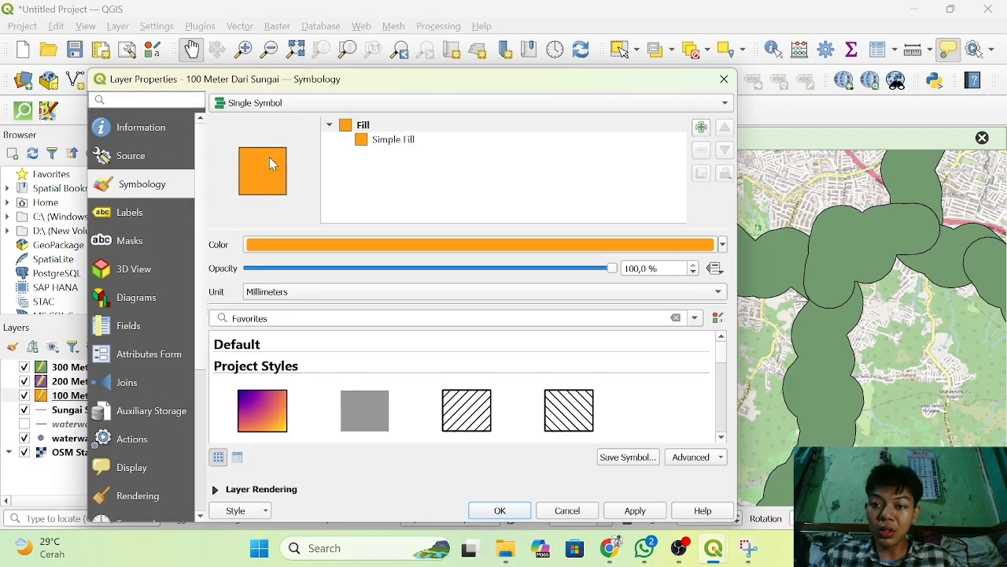
left_click(724, 246)
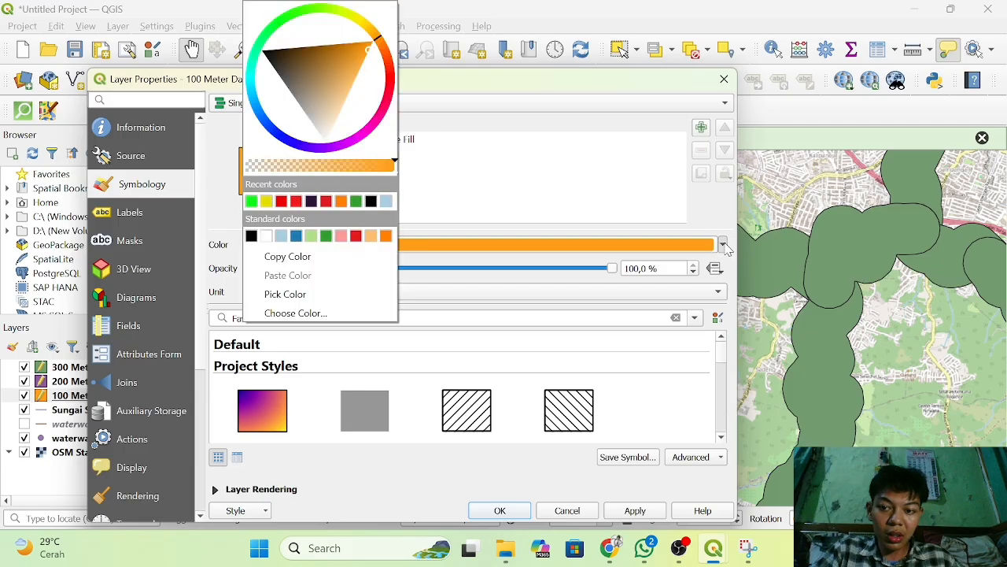
left_click(394, 91)
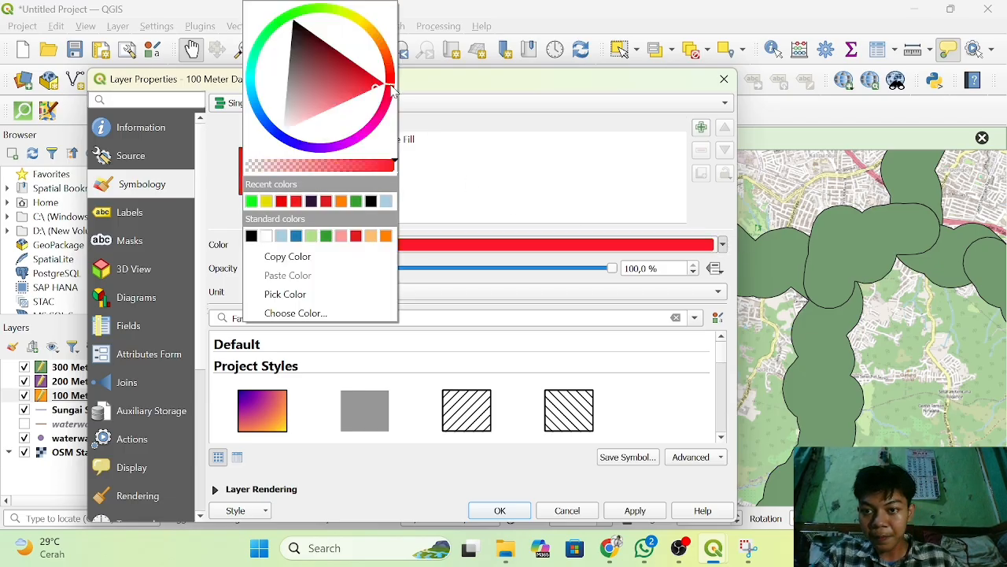
left_click(282, 203)
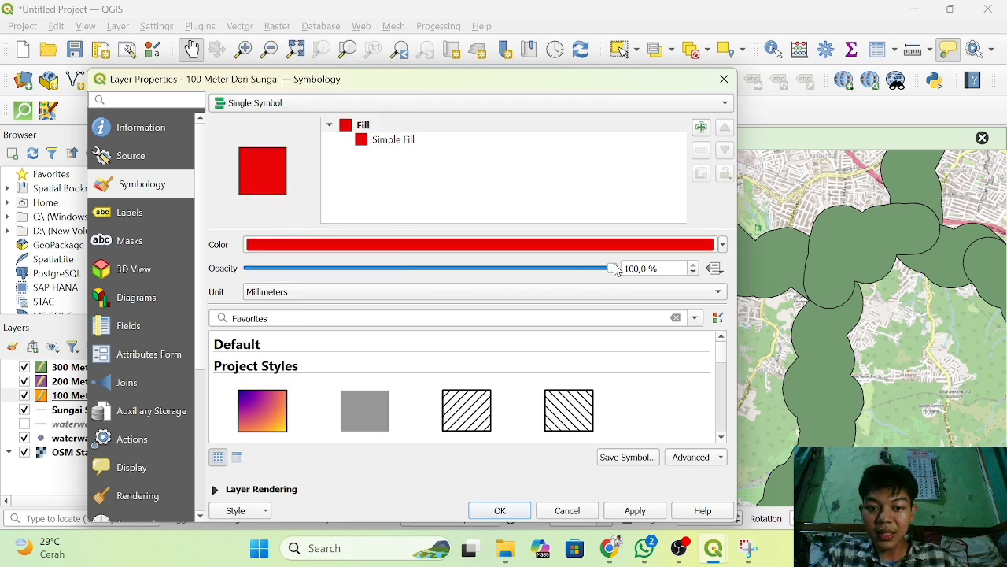
left_click_drag(617, 268, 470, 322)
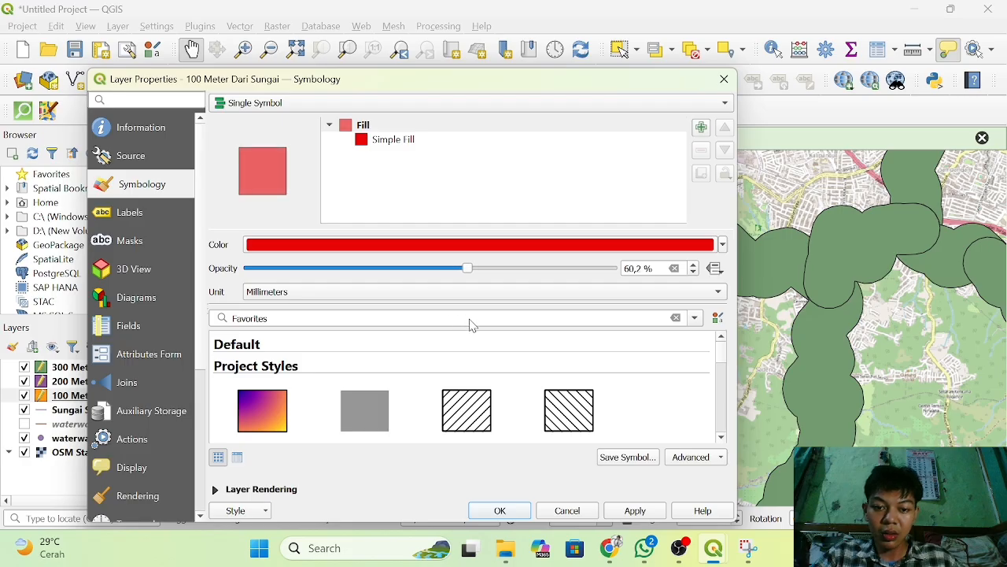
left_click(503, 512)
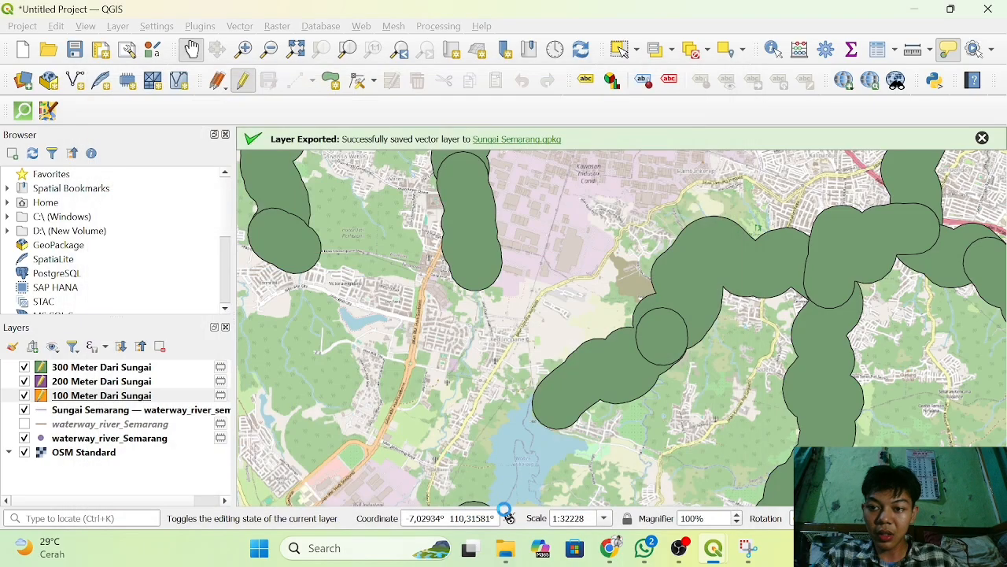
Set the fill color of the 200 Meter Dari Sungai layer's symbol to orange #ff9005.
left_click(104, 382)
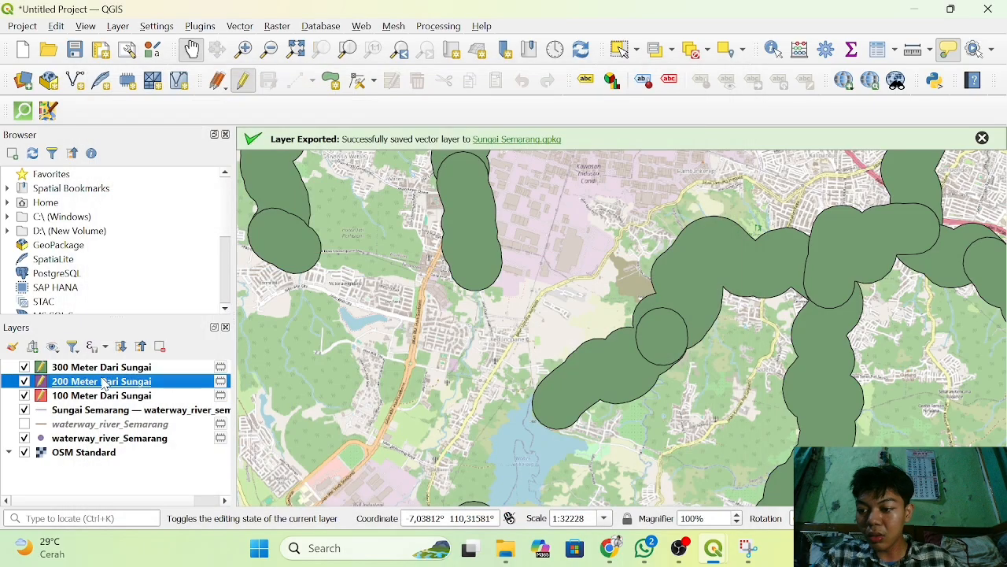
right_click(105, 382)
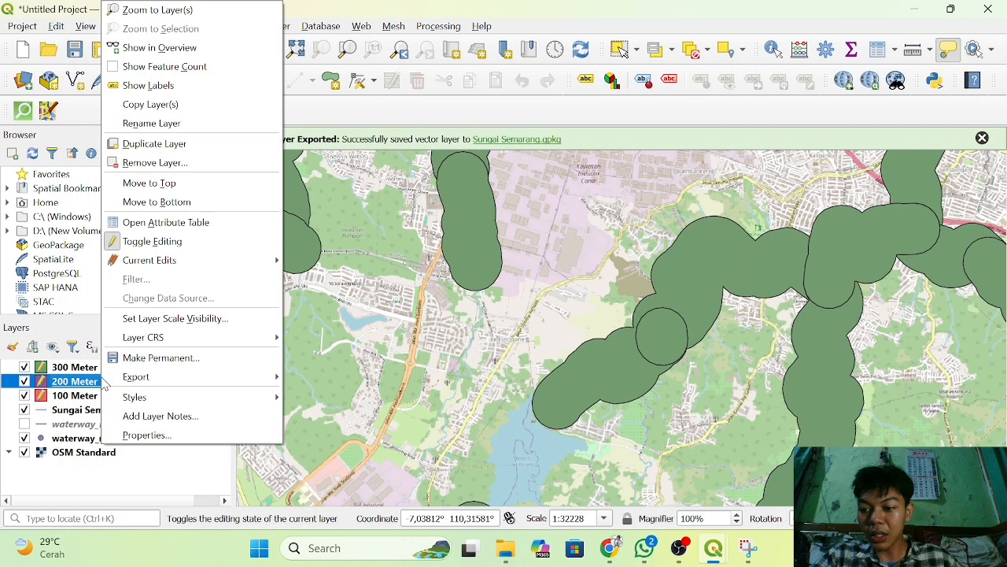
left_click(180, 434)
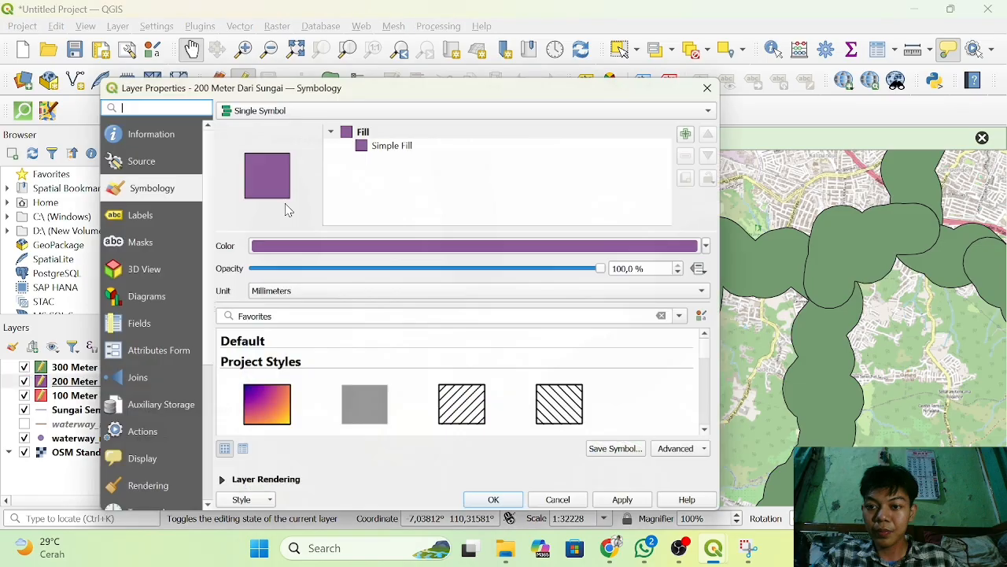
left_click(666, 244)
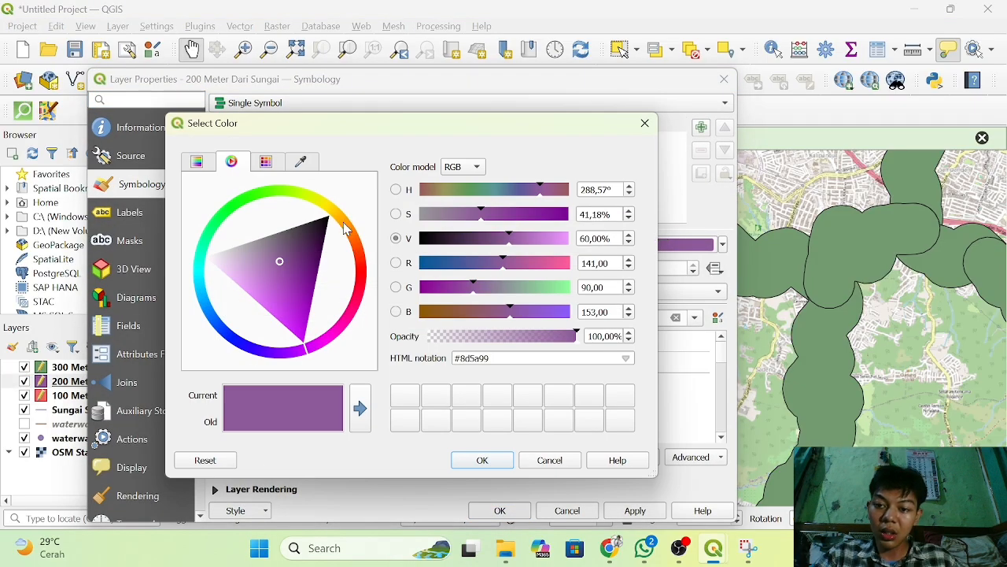
left_click(346, 226)
left_click(349, 229)
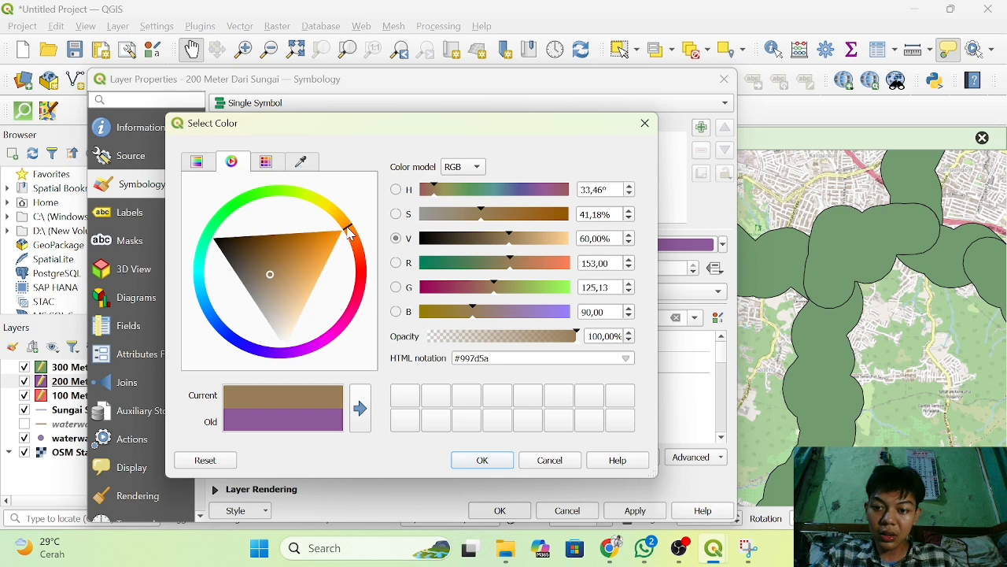
left_click(327, 239)
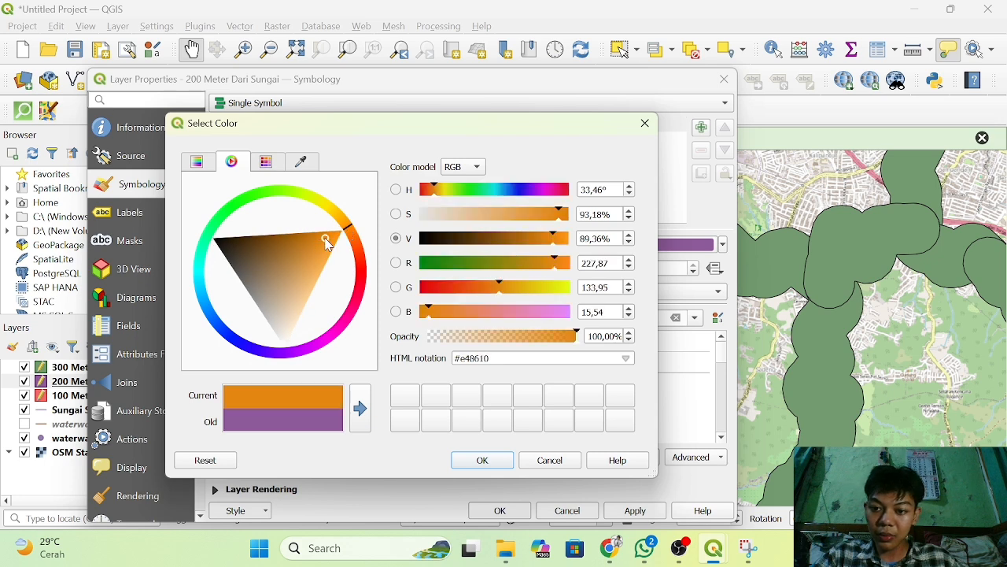
left_click_drag(327, 244, 346, 233)
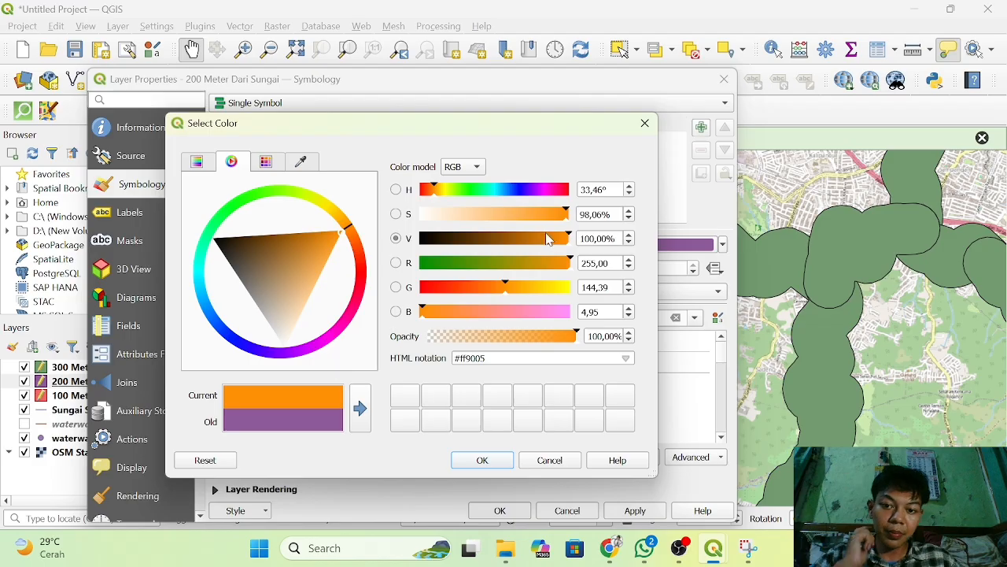
left_click(483, 460)
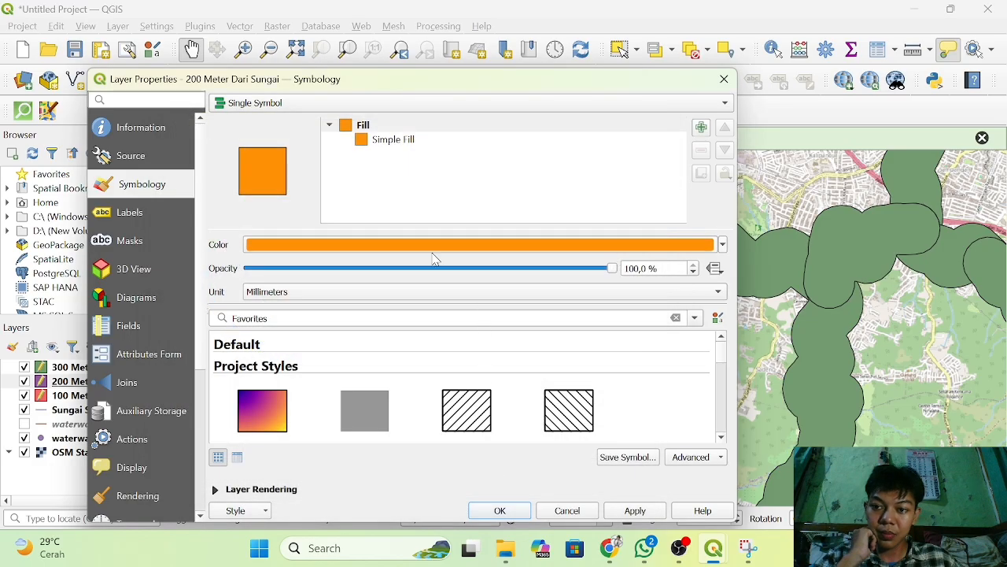
Reduce the 200 Meter Dari Sungai layer's symbol opacity to 54.8% and apply the styling.
left_click(621, 270)
left_click_drag(614, 270, 465, 329)
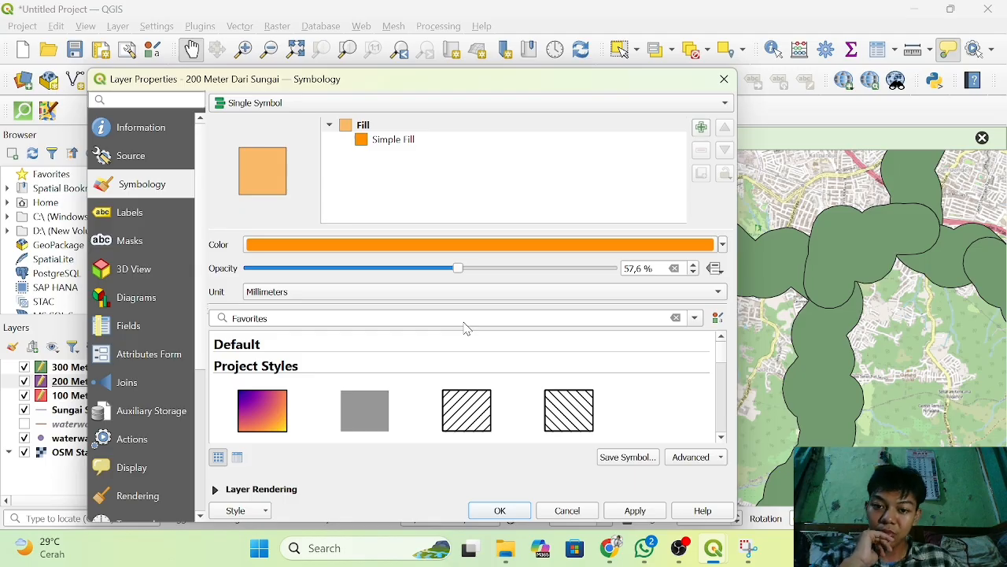
mouse_move(467, 329)
left_mouse_down()
mouse_move(449, 329)
mouse_move(455, 323)
left_mouse_up()
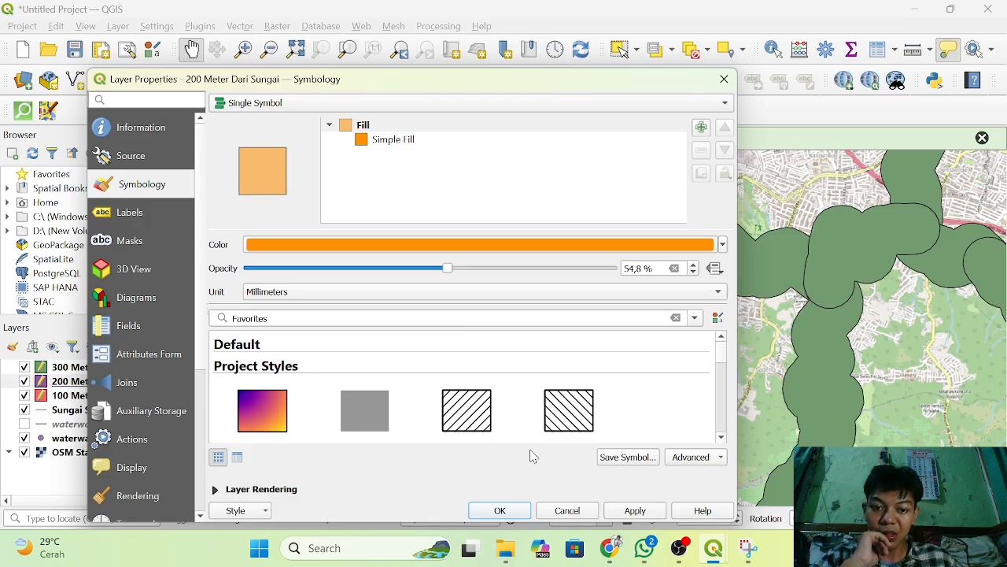
left_click(501, 510)
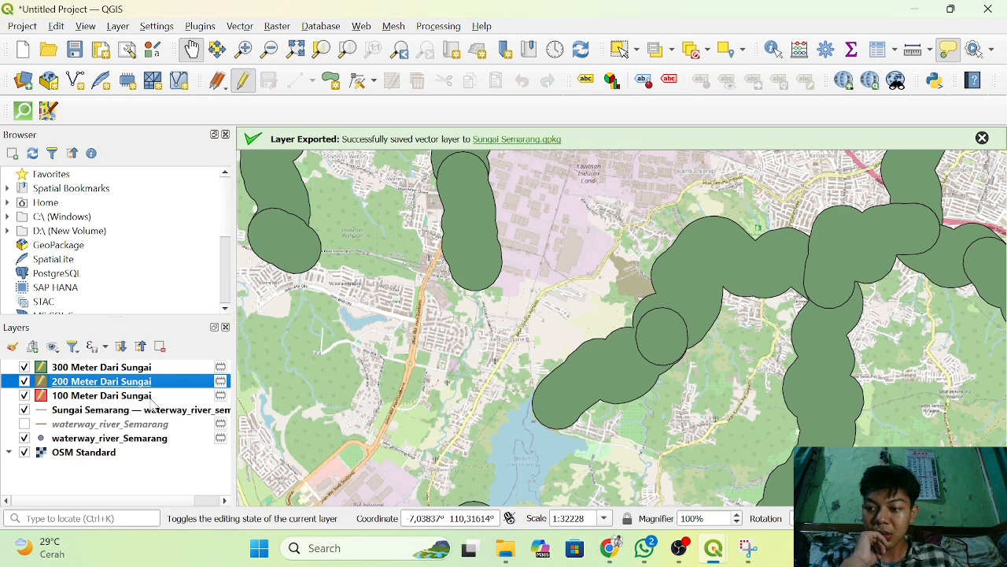
Set the fill color of the 300 Meter Dari Sungai layer's symbol to green #20eb11.
left_click(101, 368)
right_click(101, 372)
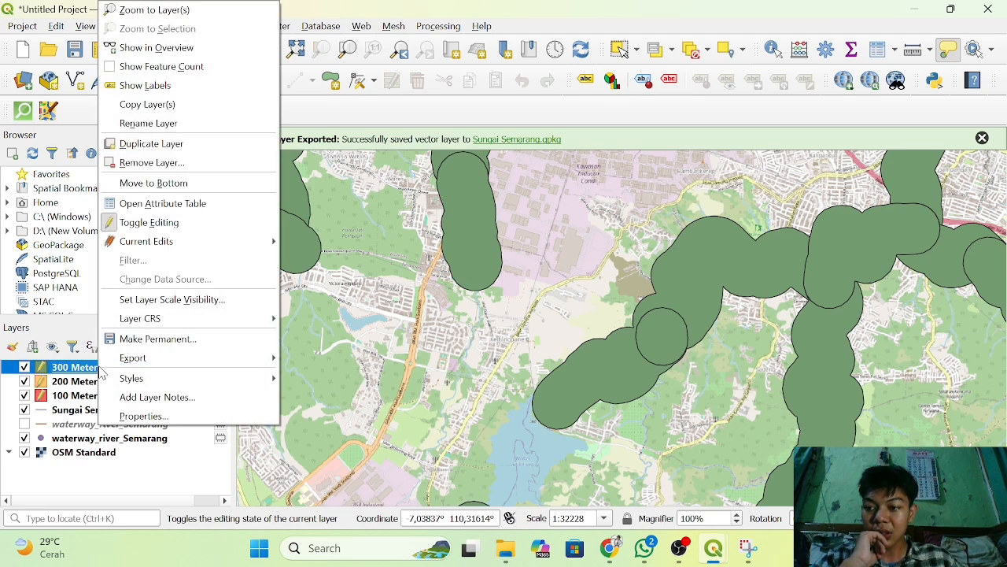
left_click(162, 418)
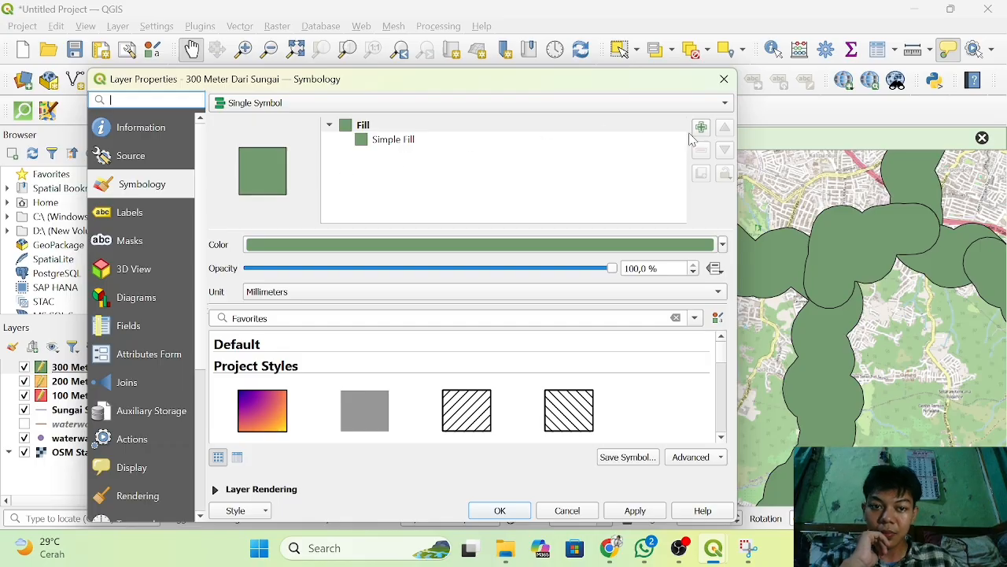
left_click(662, 245)
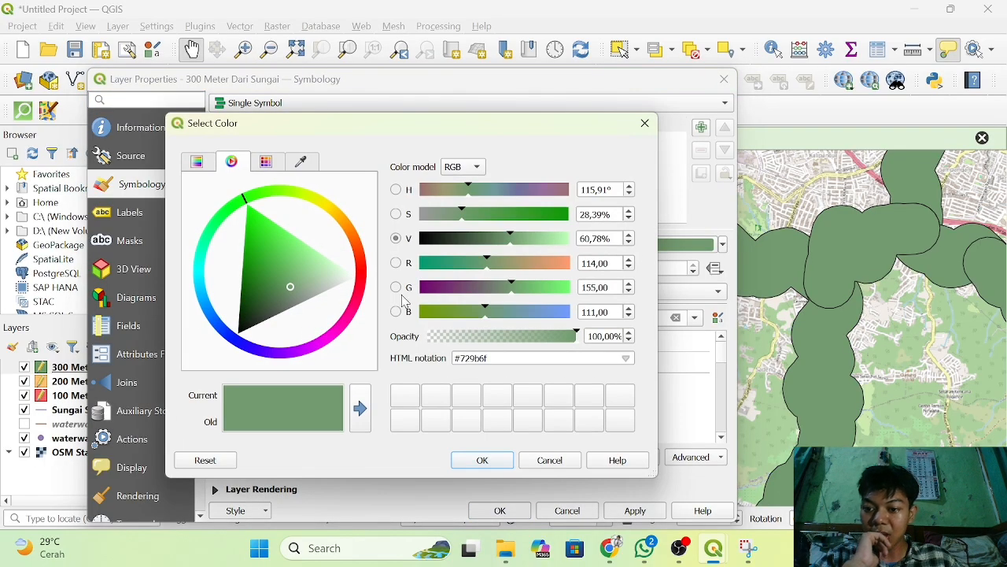
left_click(255, 226)
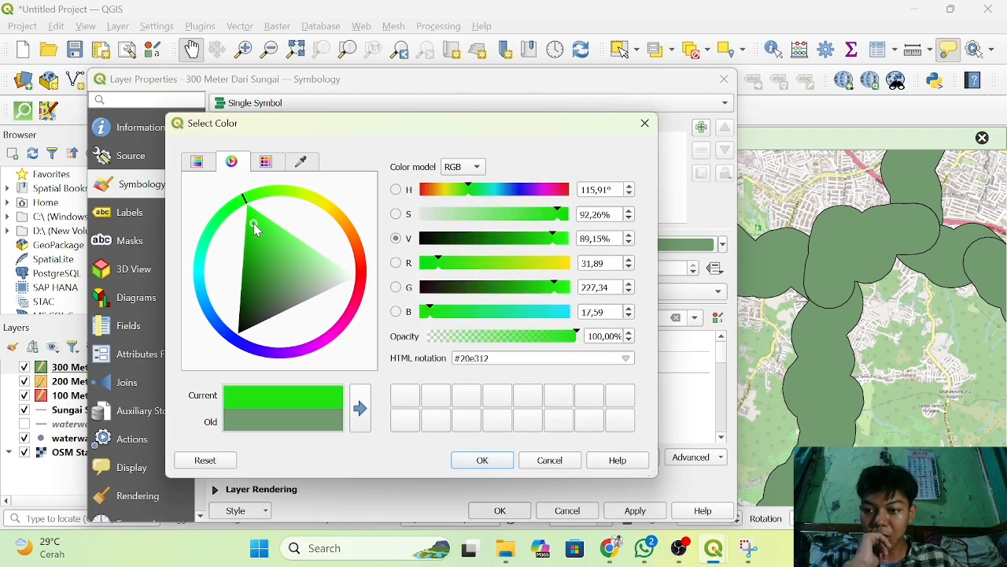
left_click_drag(253, 223, 254, 219)
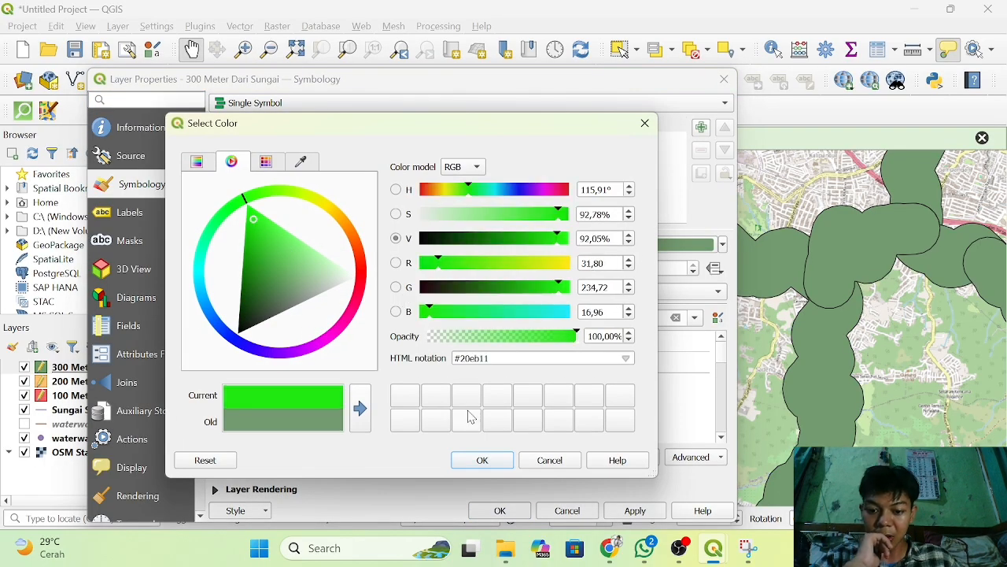
left_click(484, 461)
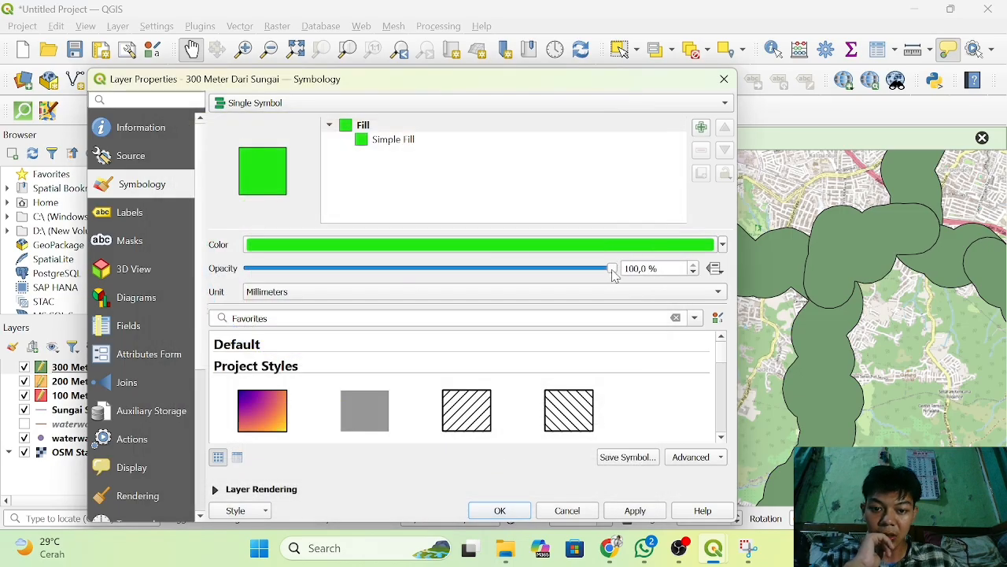
Reduce the 300 Meter Dari Sungai layer's symbol opacity to 39.2% and apply the styling.
left_click_drag(613, 272, 395, 315)
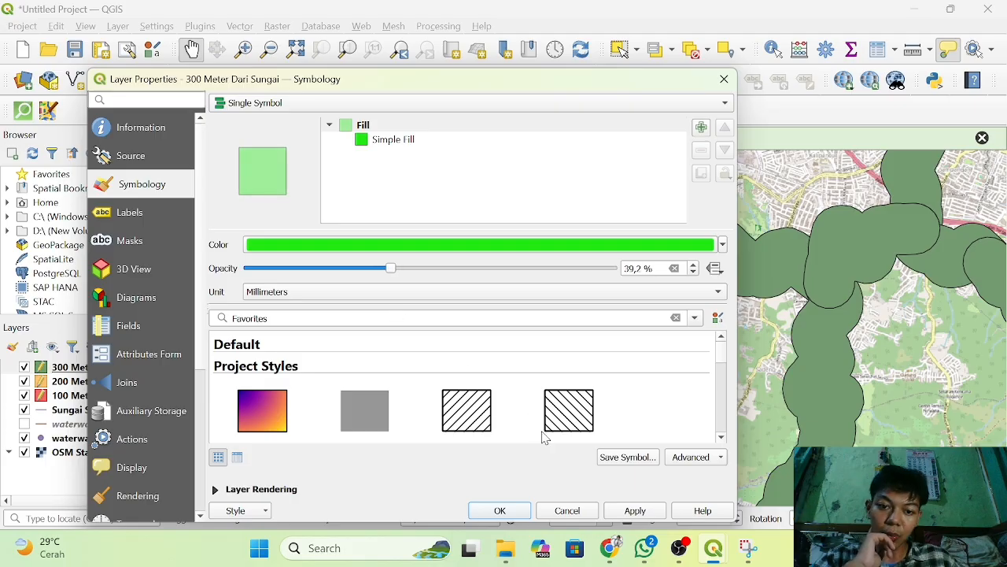
left_click(521, 513)
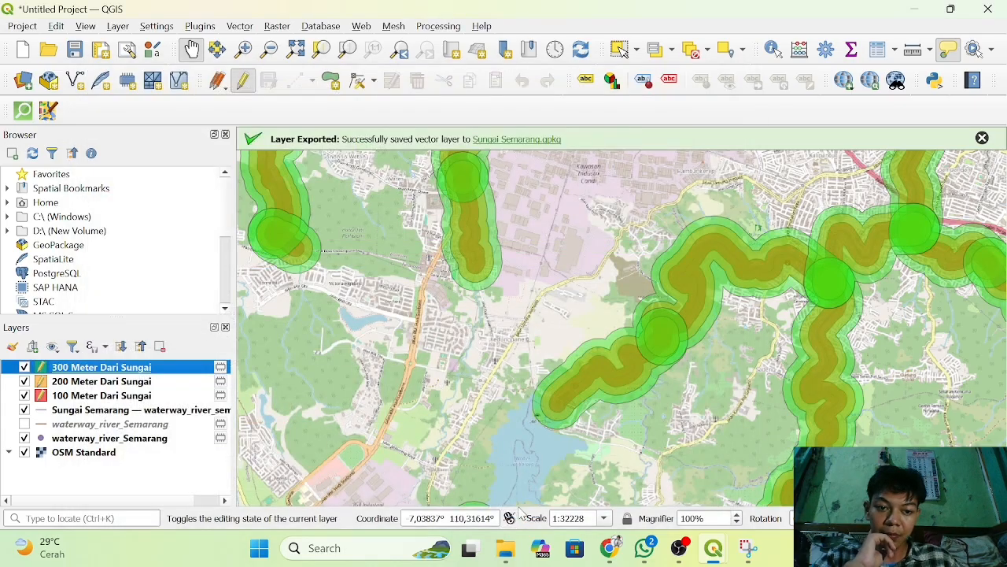
scroll(756, 261, "down", 1)
left_click_drag(756, 261, 574, 326)
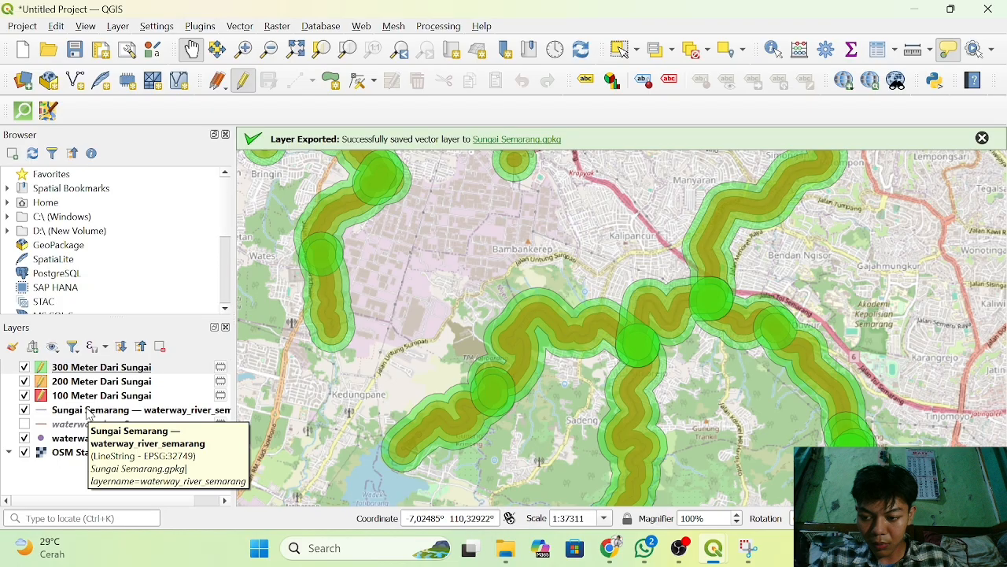
Turn on Single Labels in the layer properties of the 100 Meter Dari Sungai layer.
left_click(68, 398)
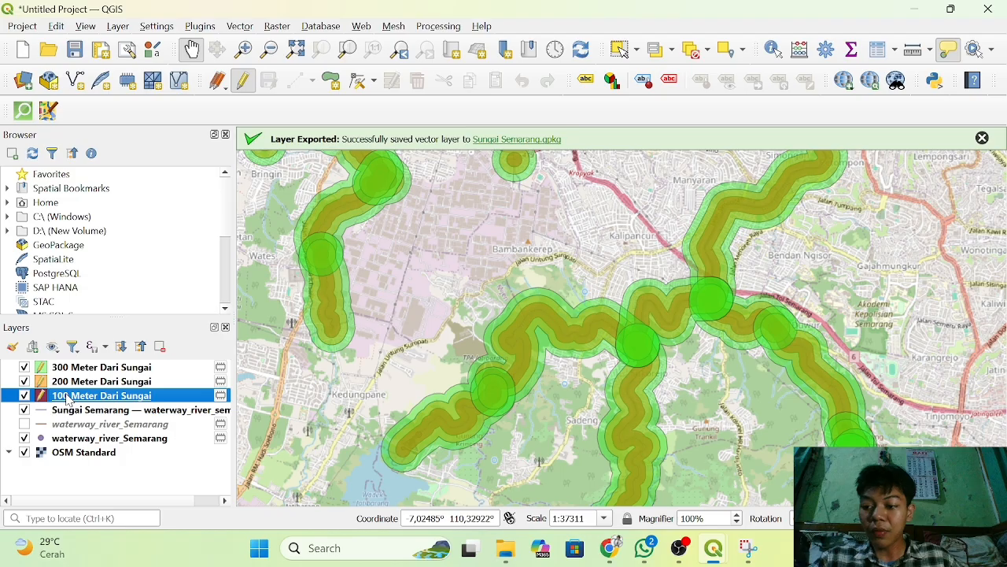
right_click(68, 401)
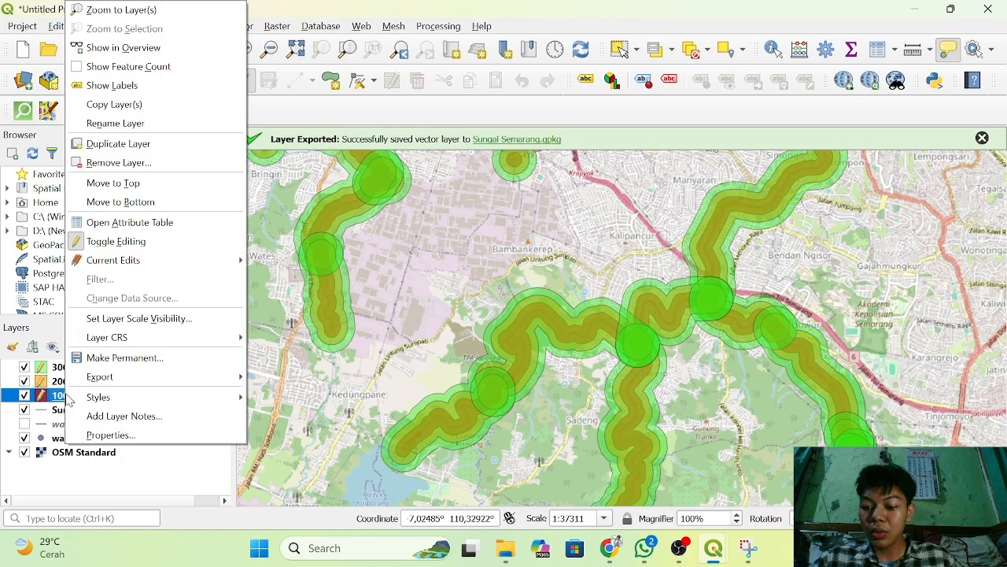
left_click(128, 435)
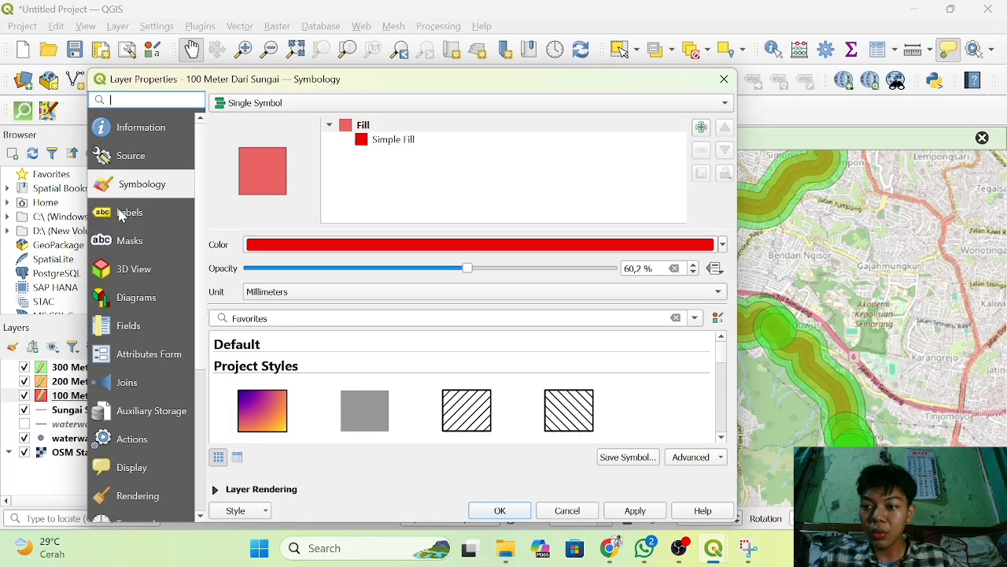
left_click(122, 216)
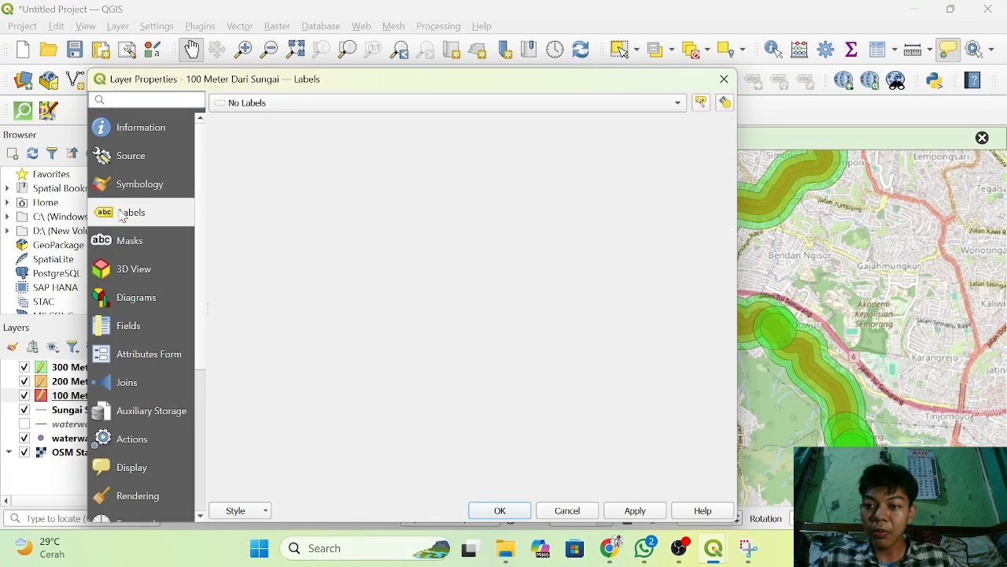
left_click(325, 104)
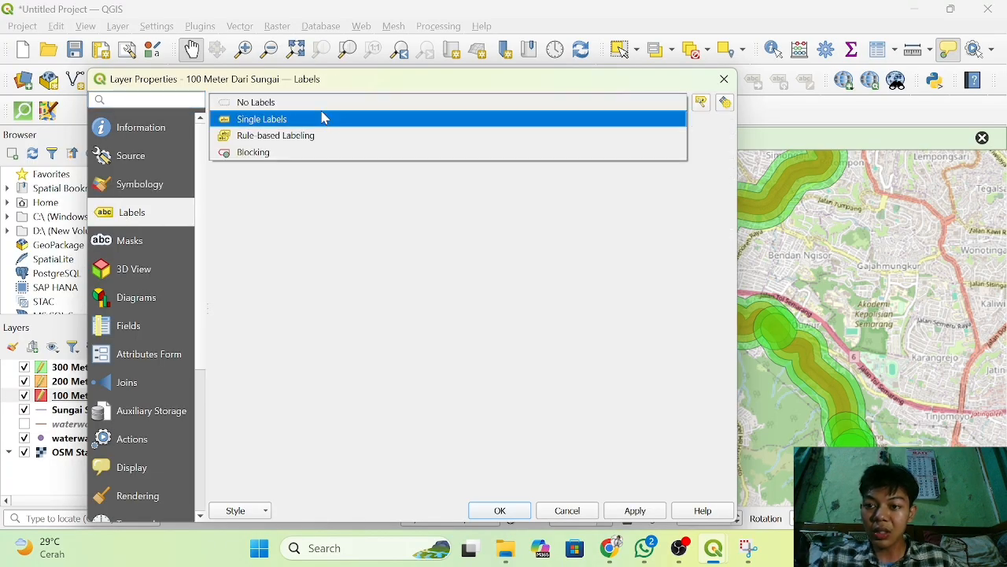
left_click(328, 120)
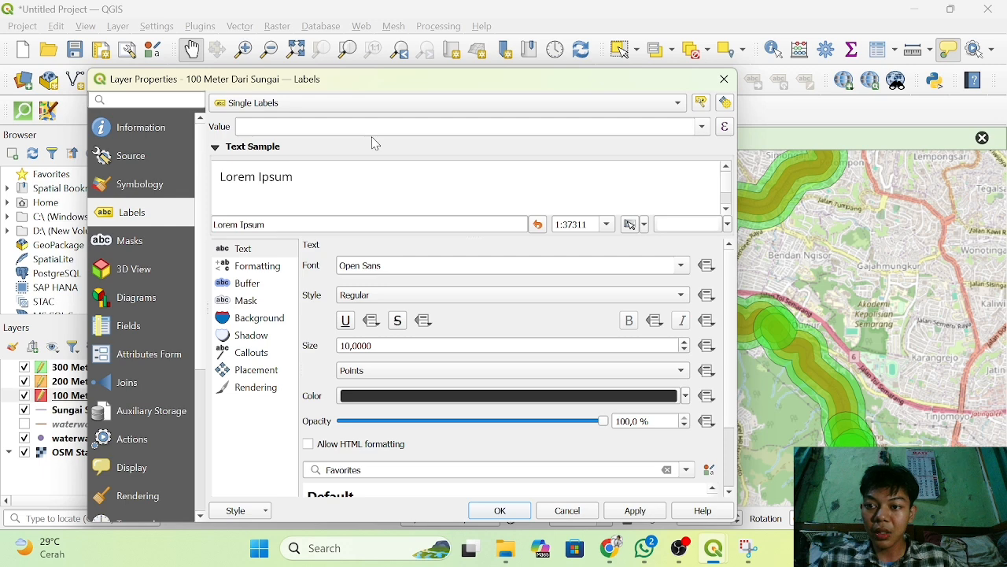
Use the zona field as the label value of the 100 Meter Dari Sungai layer and apply the labeling.
left_click(703, 127)
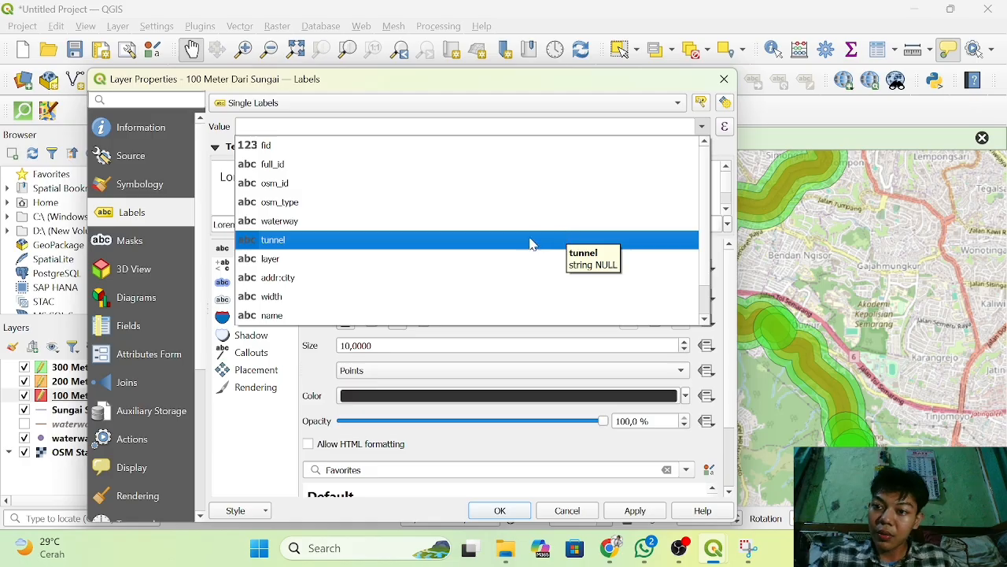
scroll(459, 261, "down", 1)
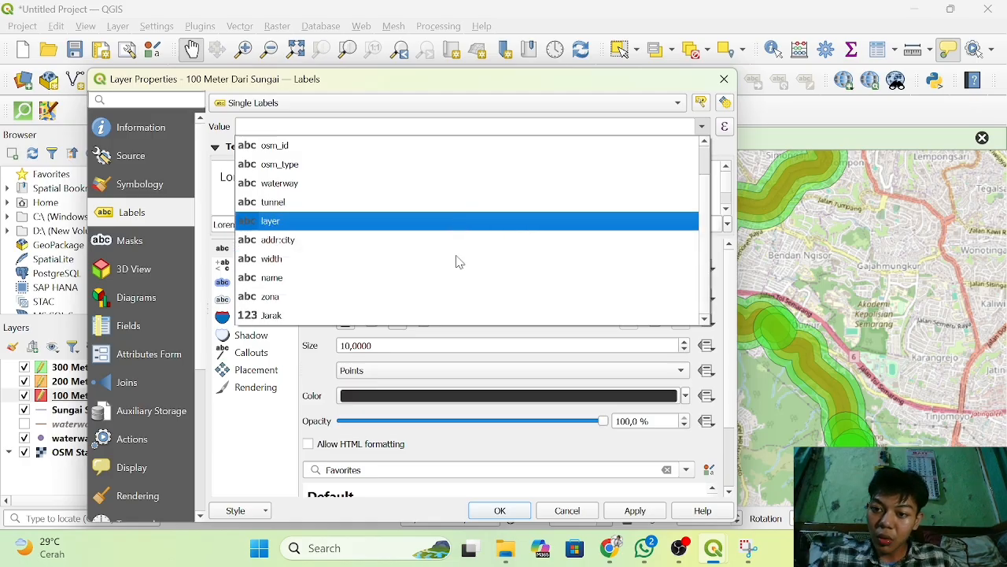
left_click(383, 296)
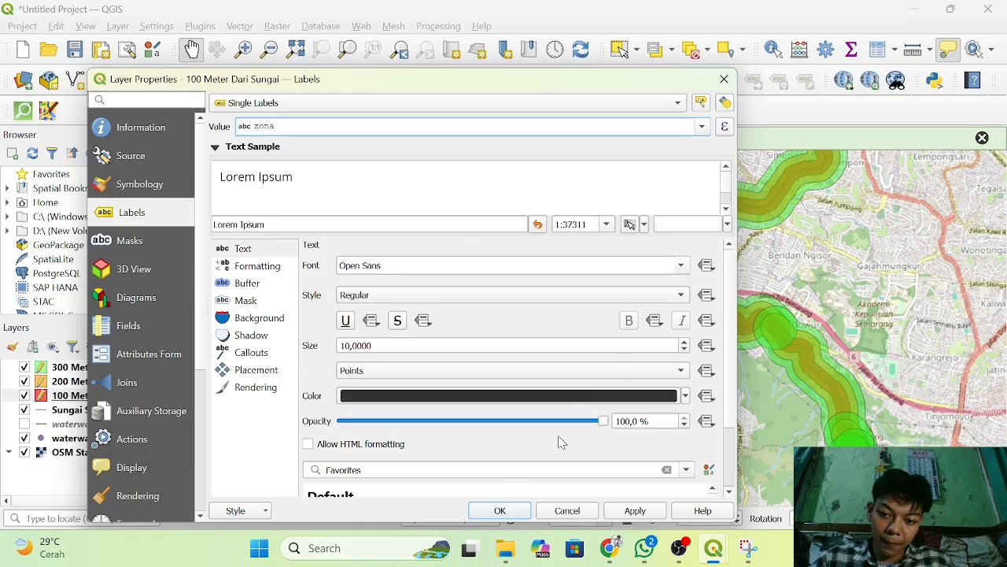
left_click(501, 513)
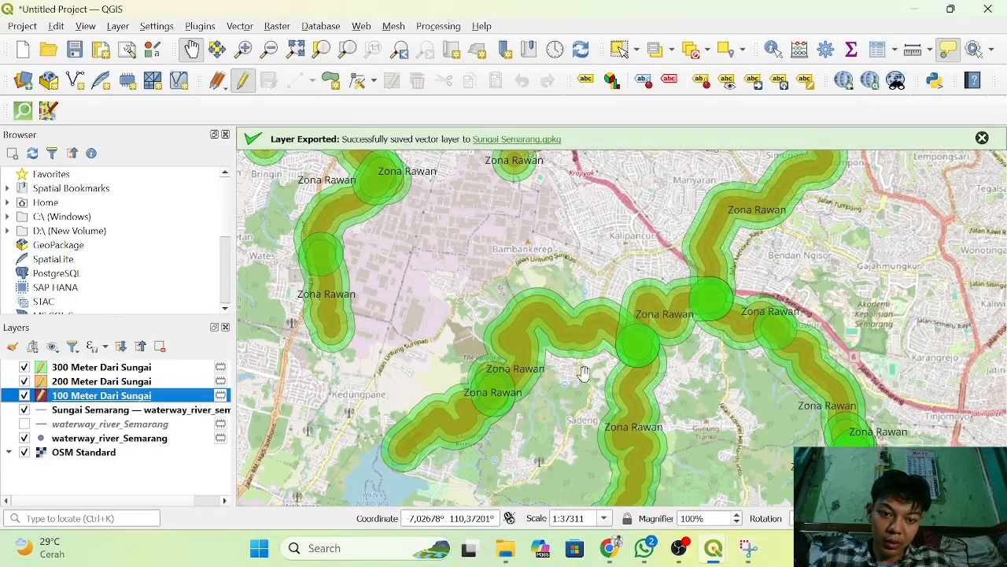
right_click(640, 364)
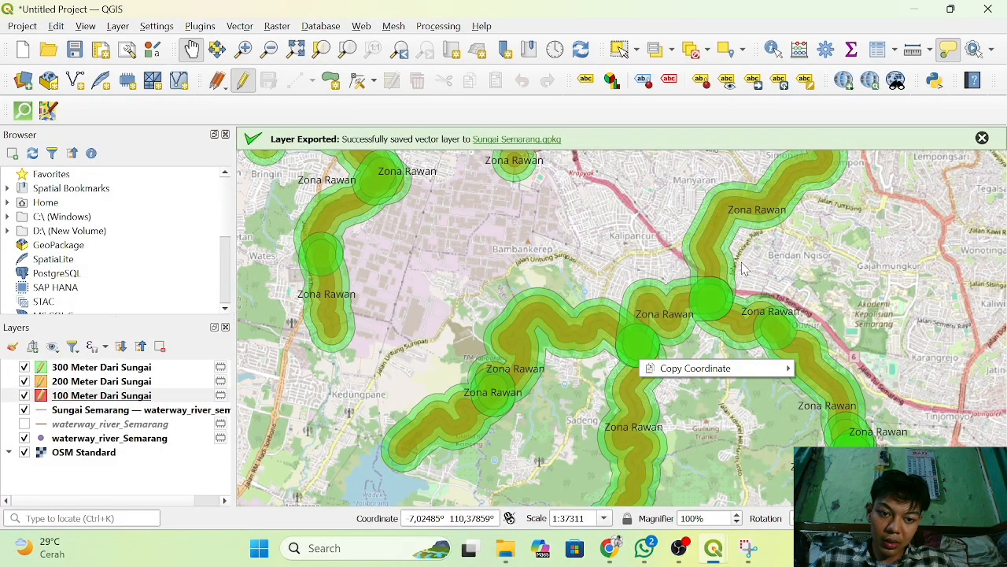
left_click(649, 330)
scroll(648, 329, "up", 1)
scroll(649, 329, "down", 1)
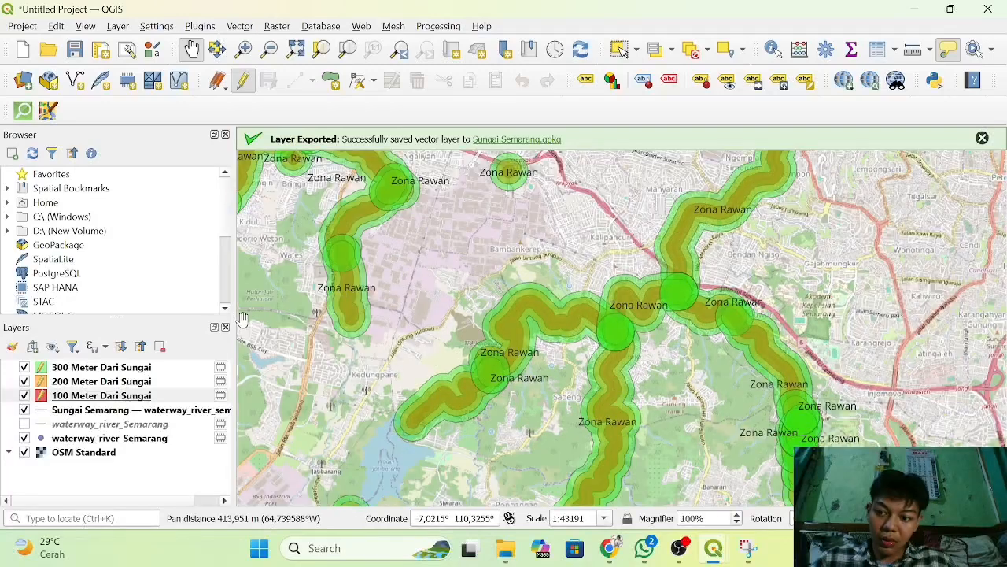
Turn on Single Labels in the layer properties of the 200 Meter Dari Sungai layer.
left_click(95, 383)
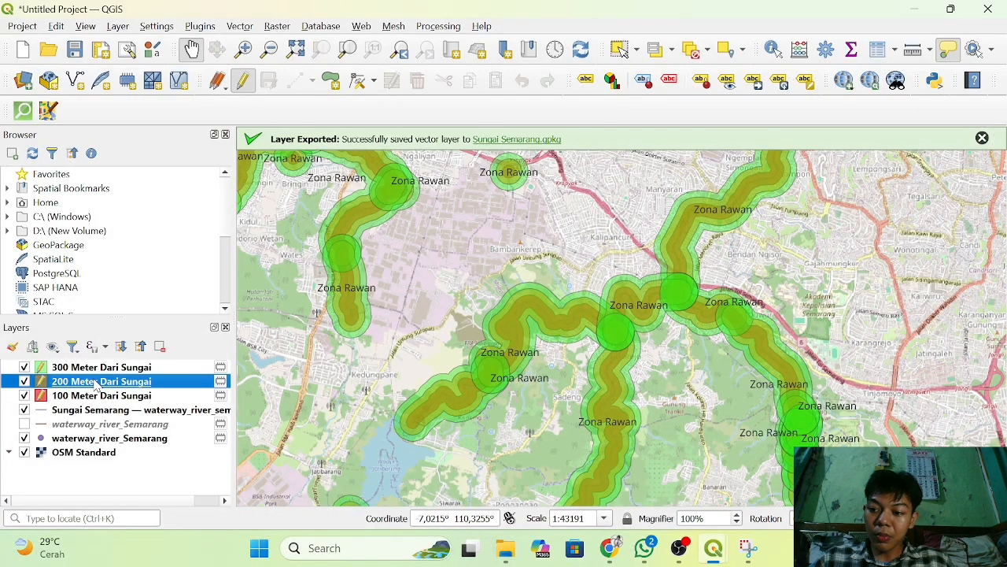
right_click(95, 384)
left_click(164, 432)
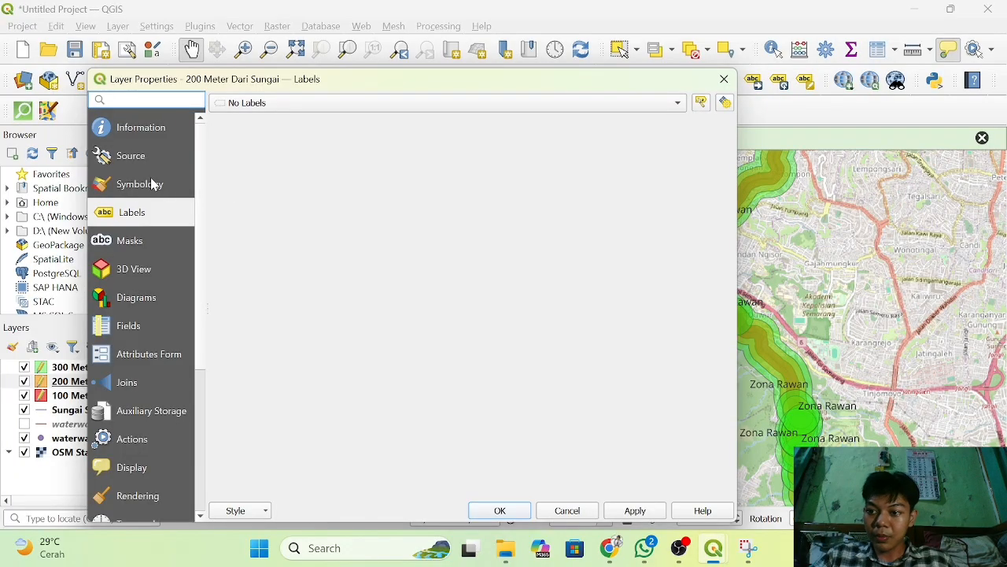
left_click(140, 189)
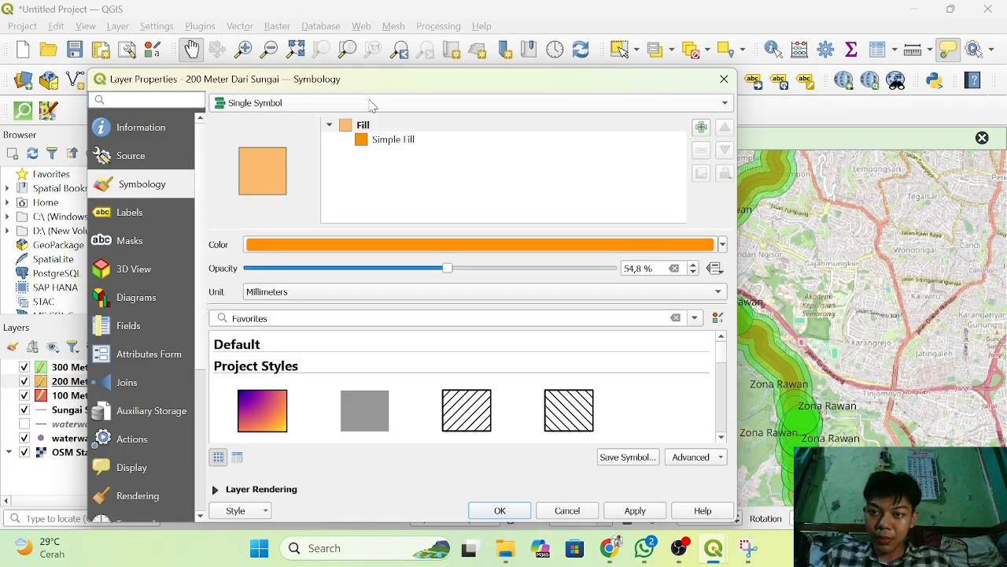
left_click(155, 212)
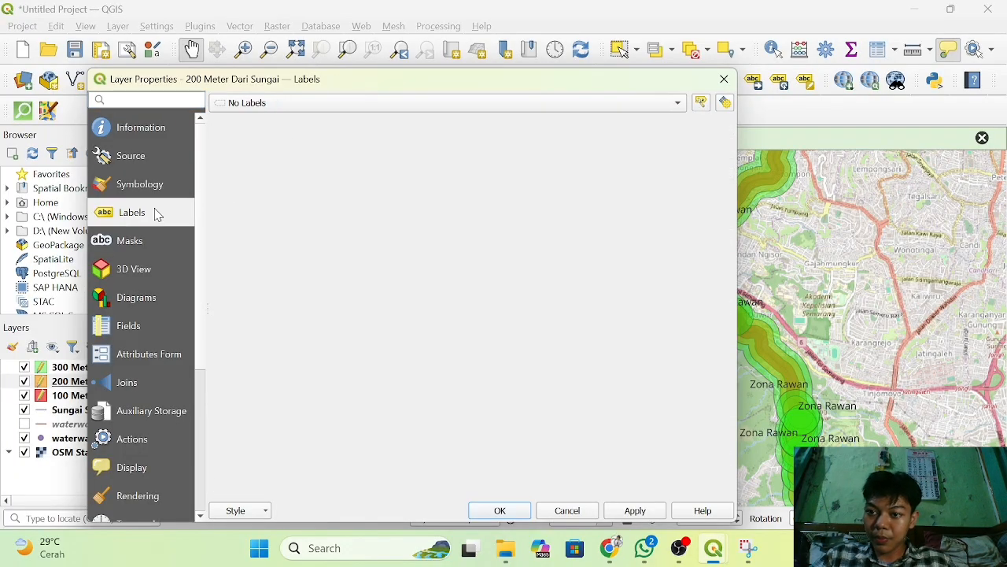
left_click(358, 109)
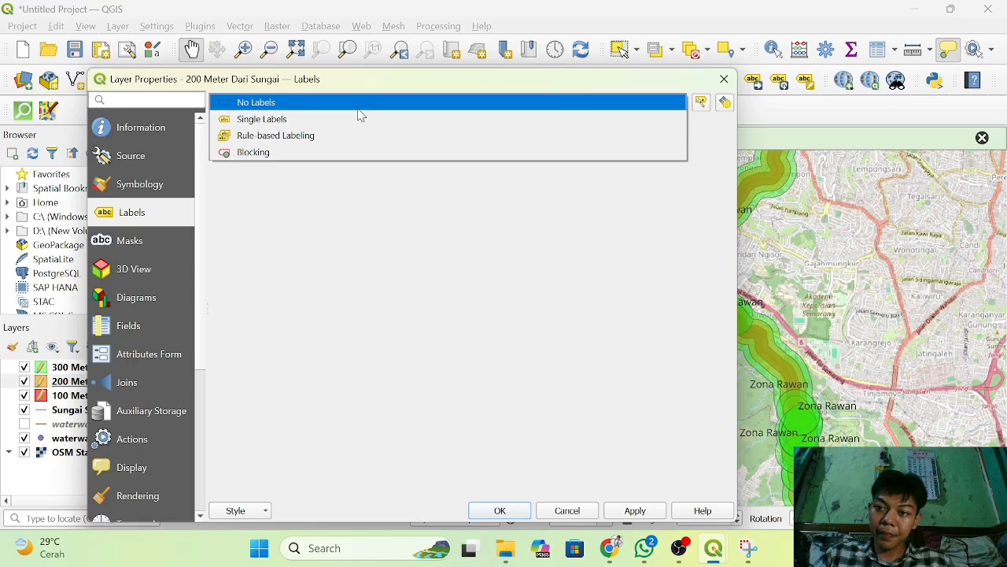
left_click(321, 123)
left_click(307, 123)
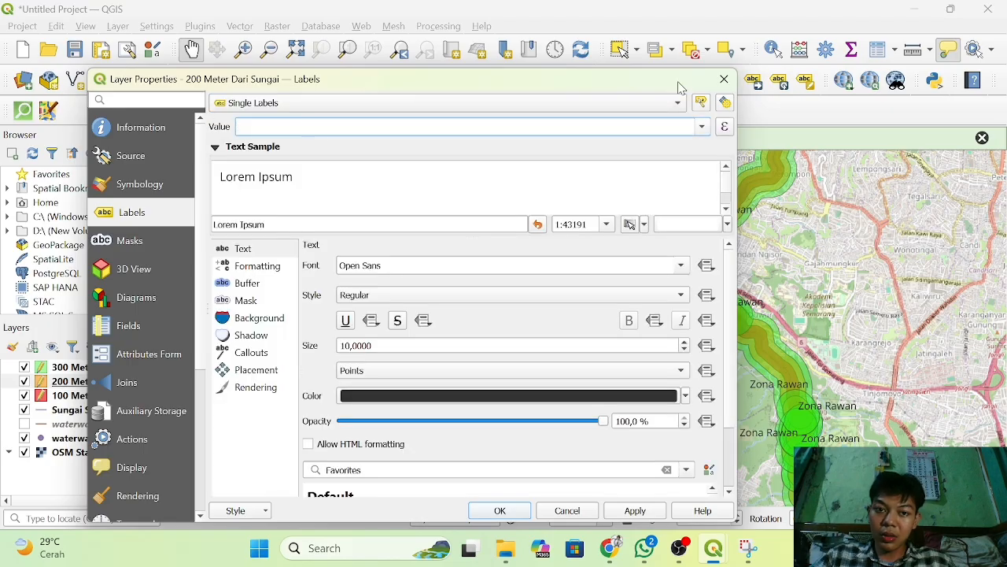
Use the zona field as the label value of the 200 Meter Dari Sungai layer and apply the labeling.
left_click(702, 126)
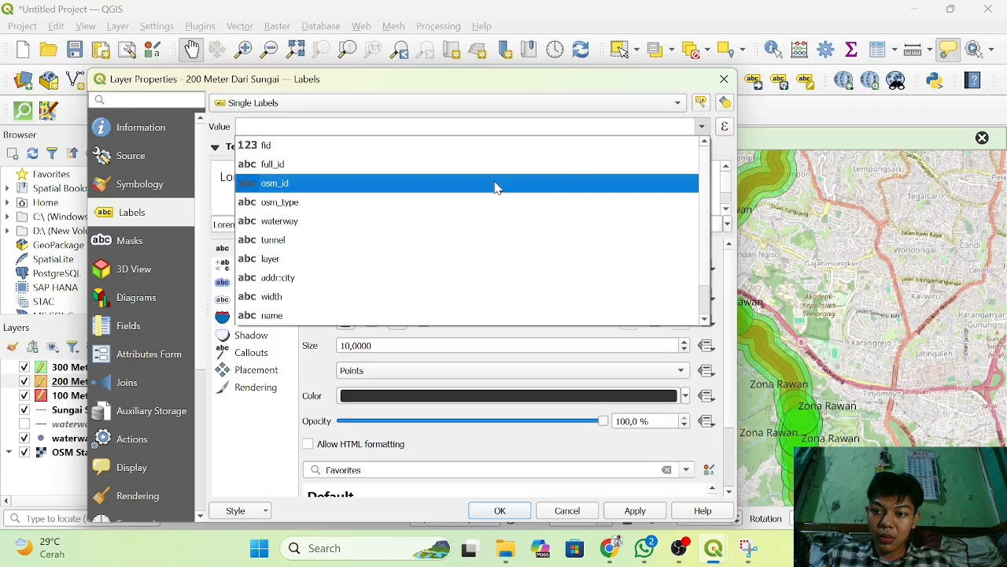
scroll(399, 304, "down", 1)
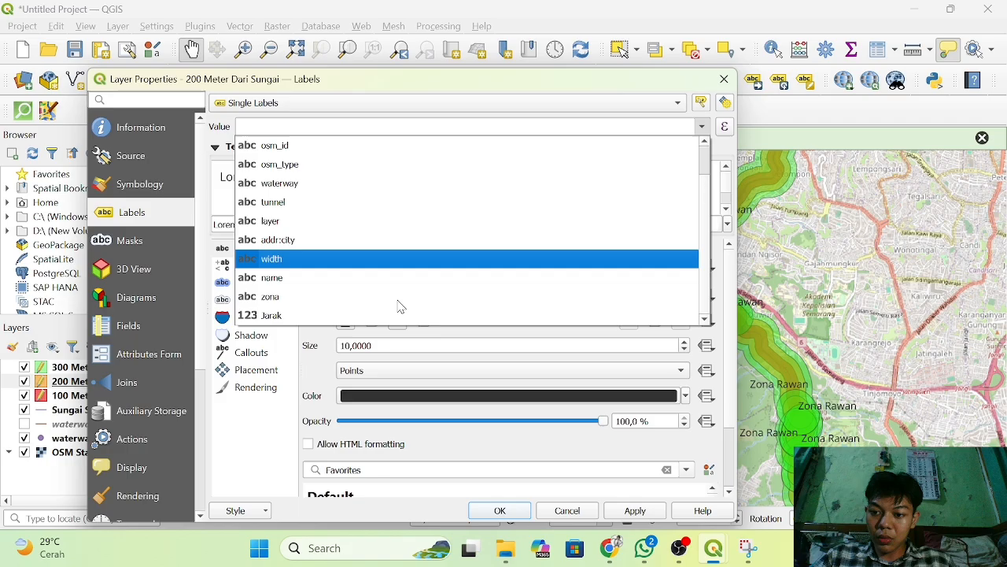
left_click(359, 305)
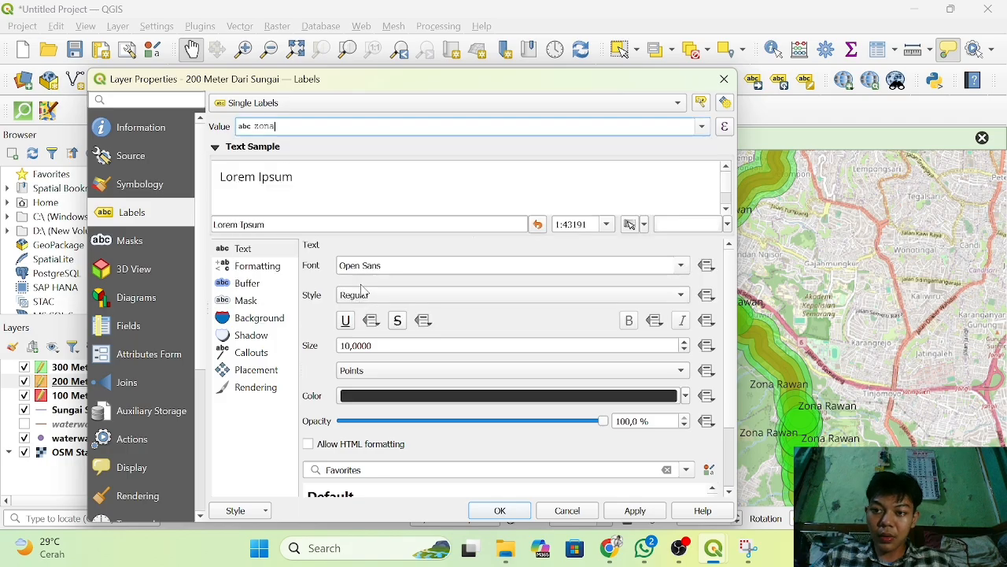
left_click(500, 511)
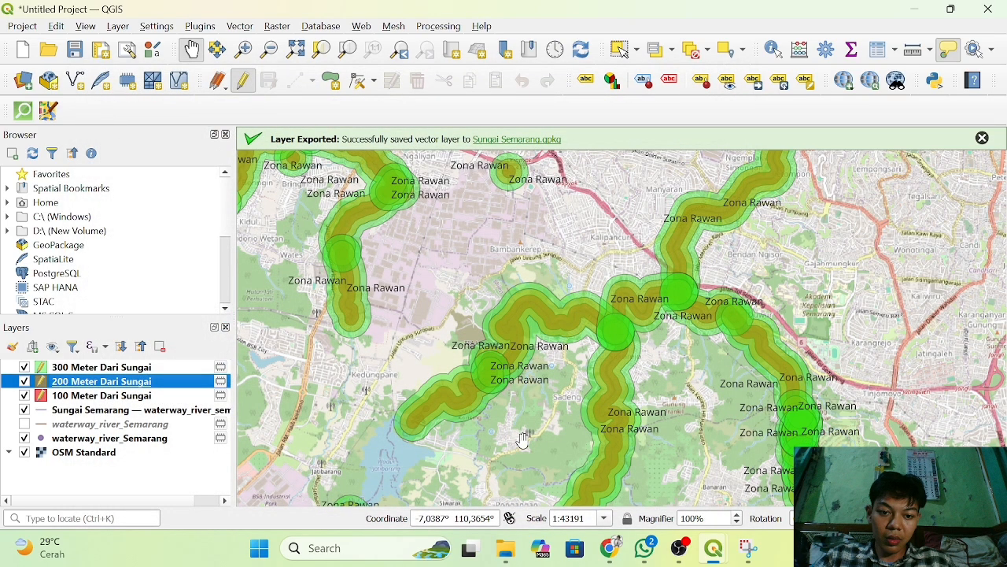
scroll(703, 315, "up", 3)
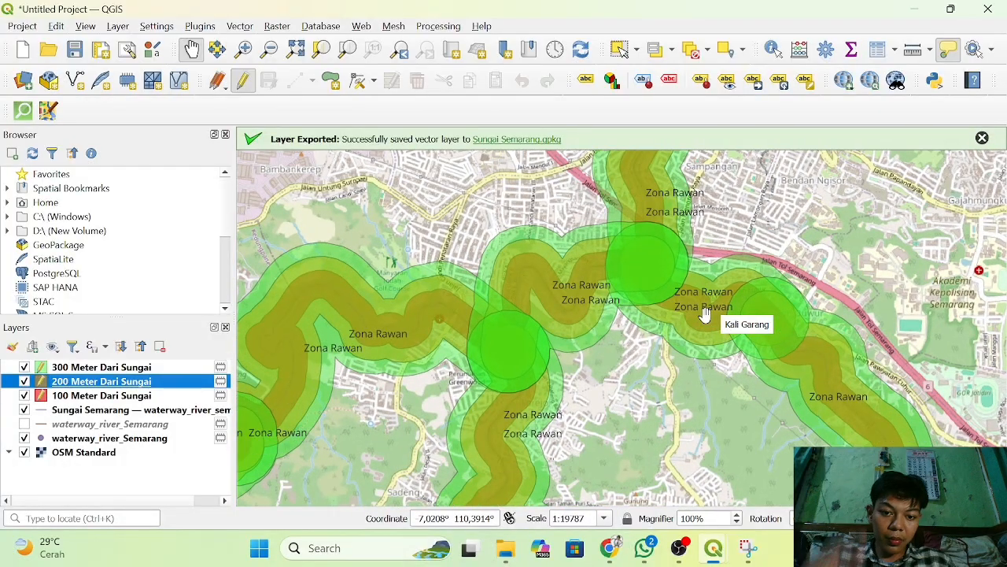
scroll(704, 314, "down", 1)
scroll(704, 314, "down", 2)
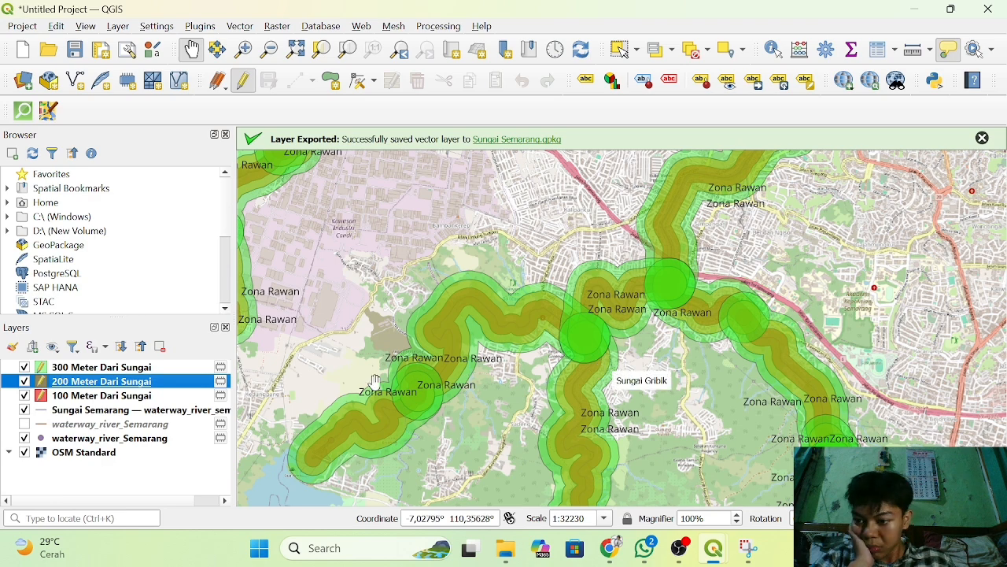
left_click(119, 397)
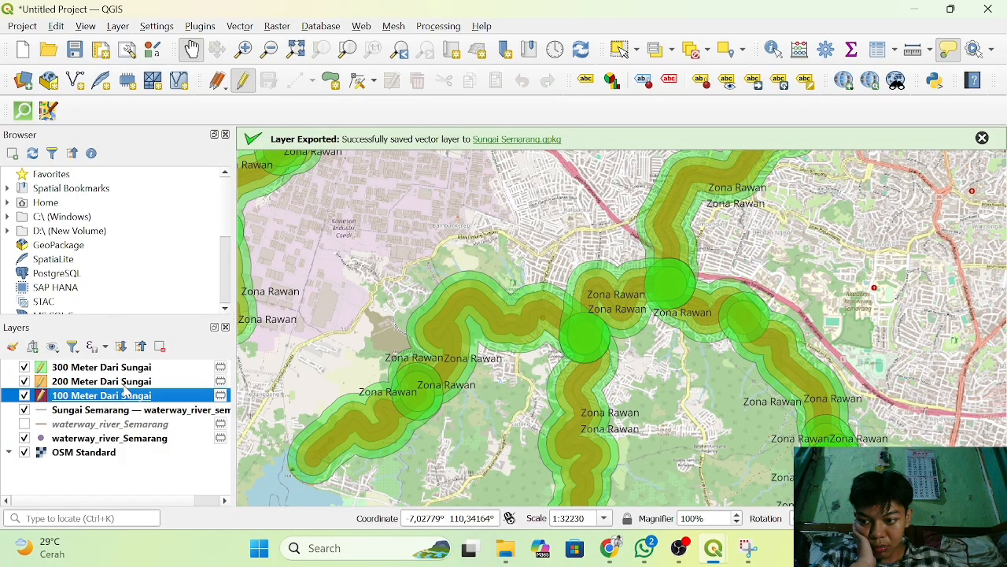
left_click(134, 384)
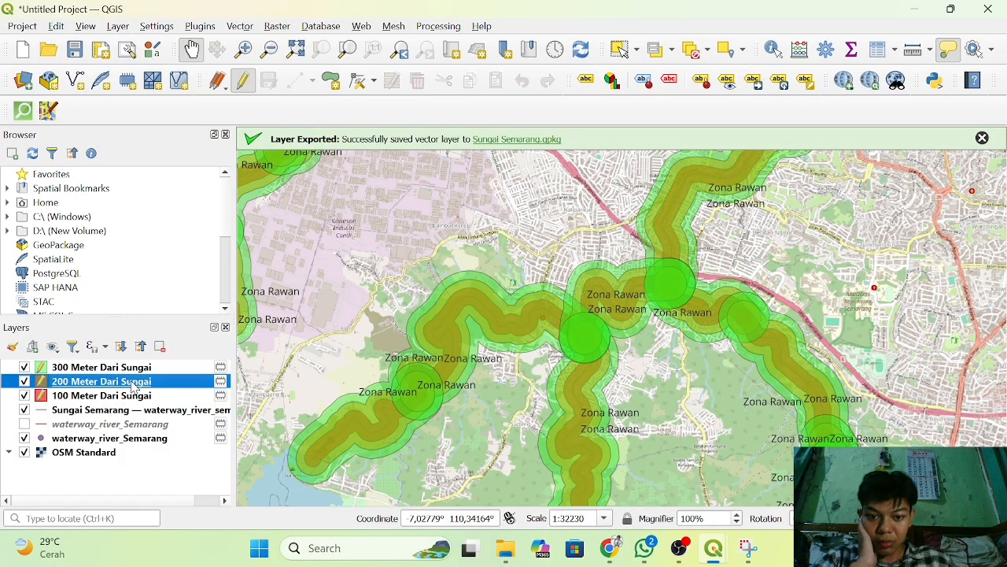
Turn on Single Labels in the layer properties of the 300 Meter Dari Sungai layer.
left_click(114, 368)
right_click(114, 367)
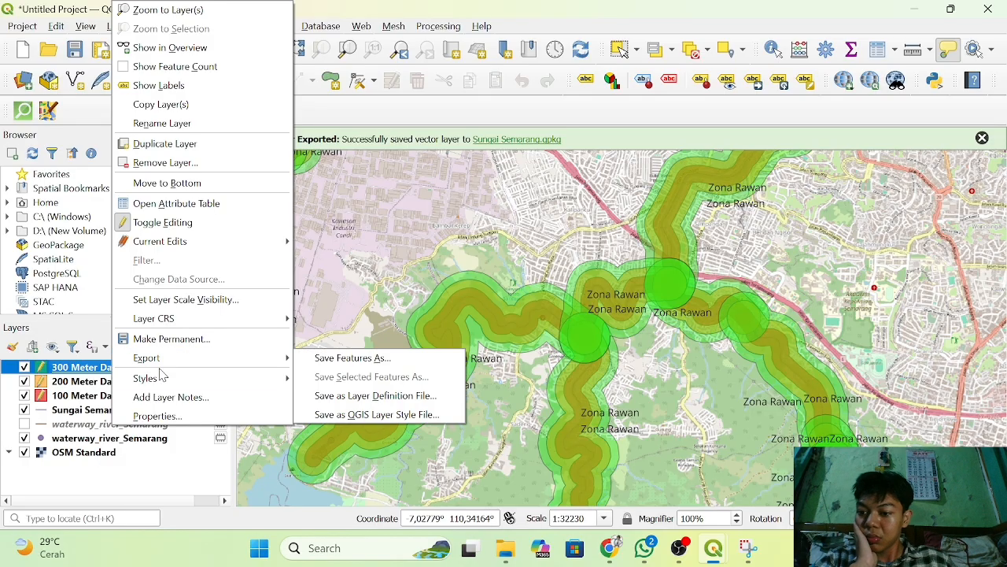
left_click(218, 422)
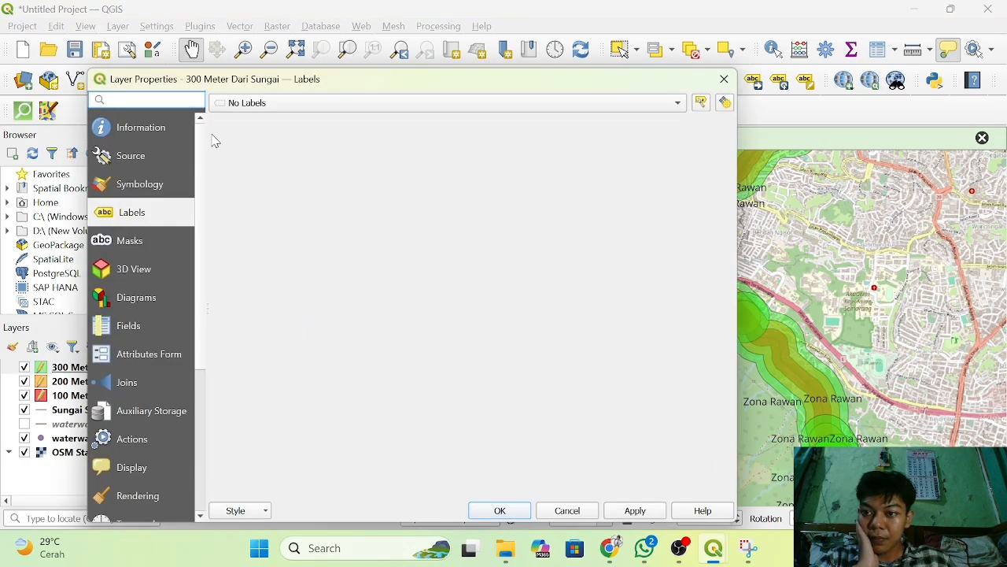
left_click(276, 105)
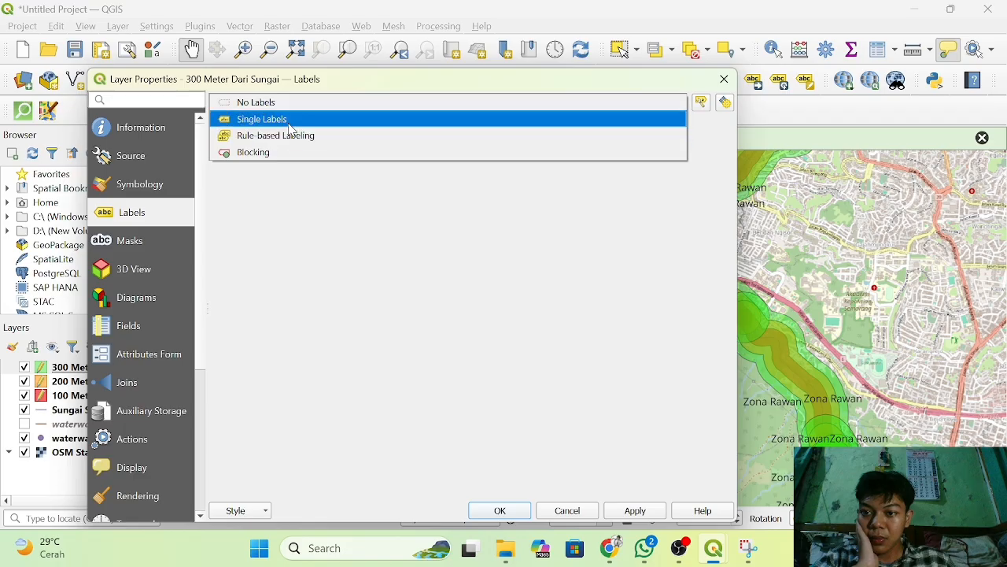
left_click(291, 119)
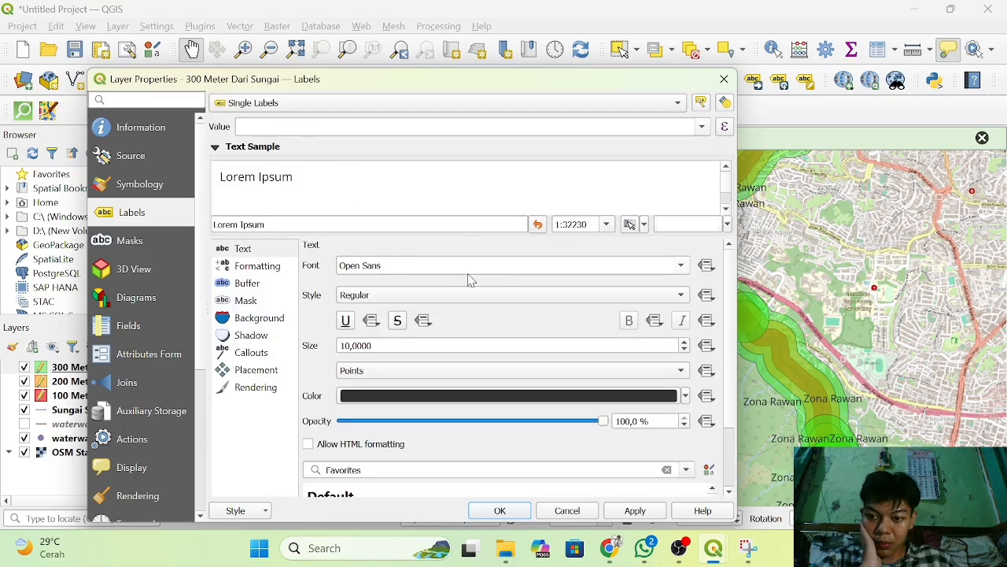
left_click(681, 265)
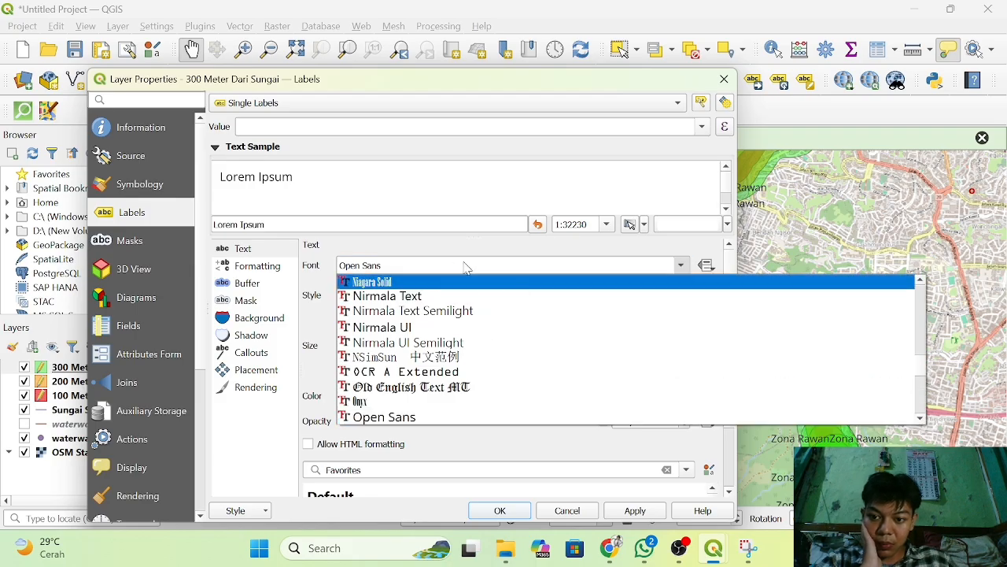
scroll(459, 356, "down", 8)
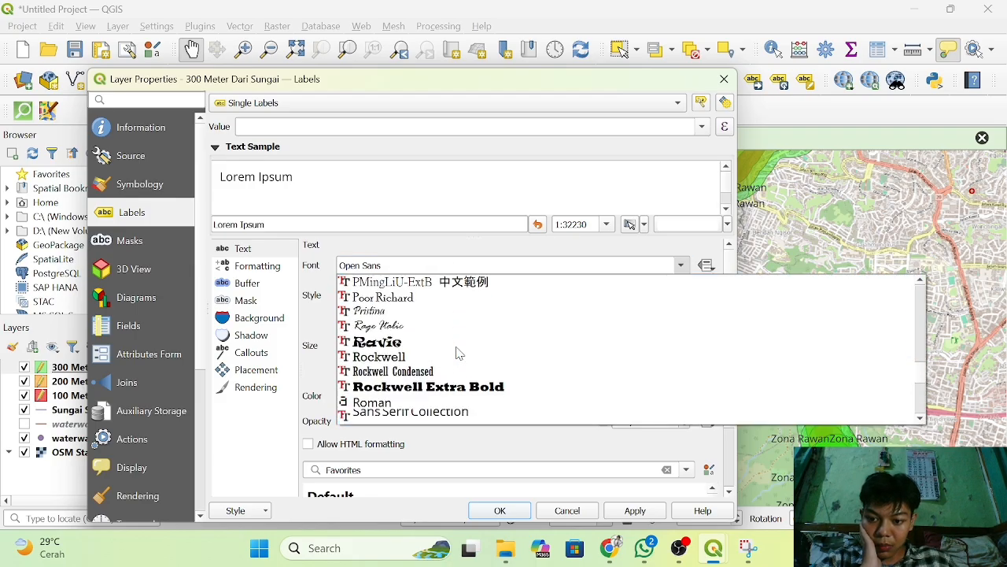
scroll(458, 353, "down", 5)
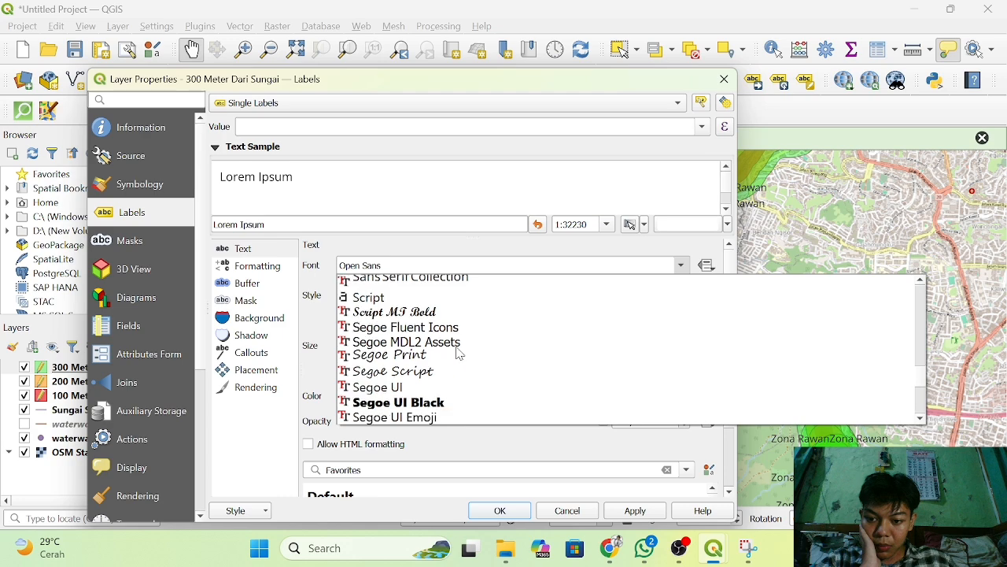
scroll(459, 353, "down", 15)
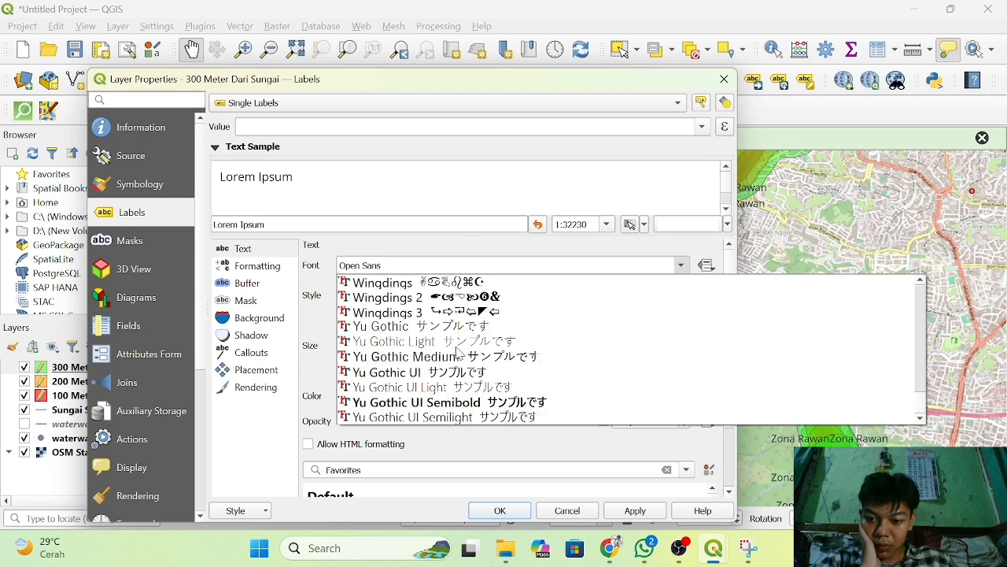
scroll(459, 354, "up", 20)
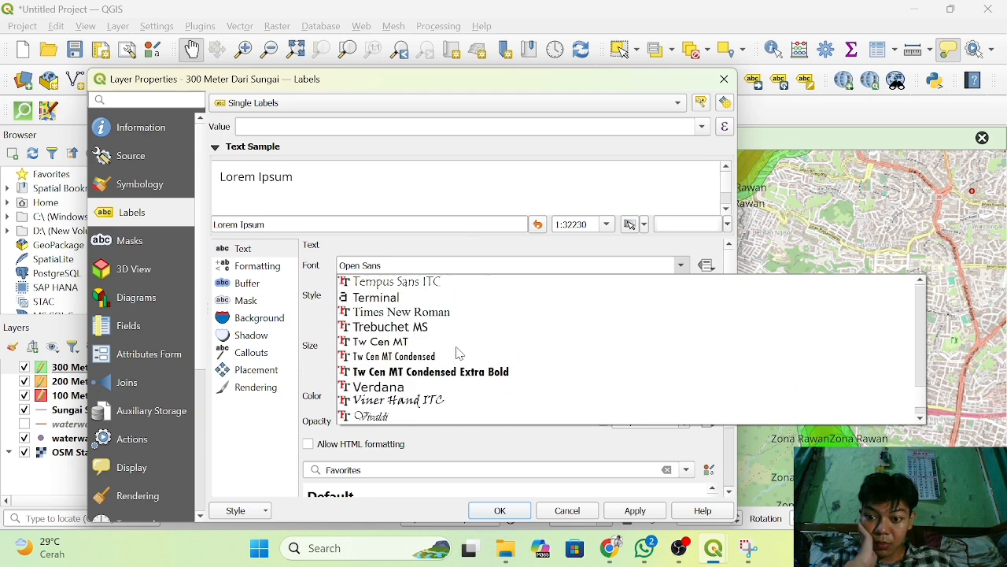
left_click(457, 263)
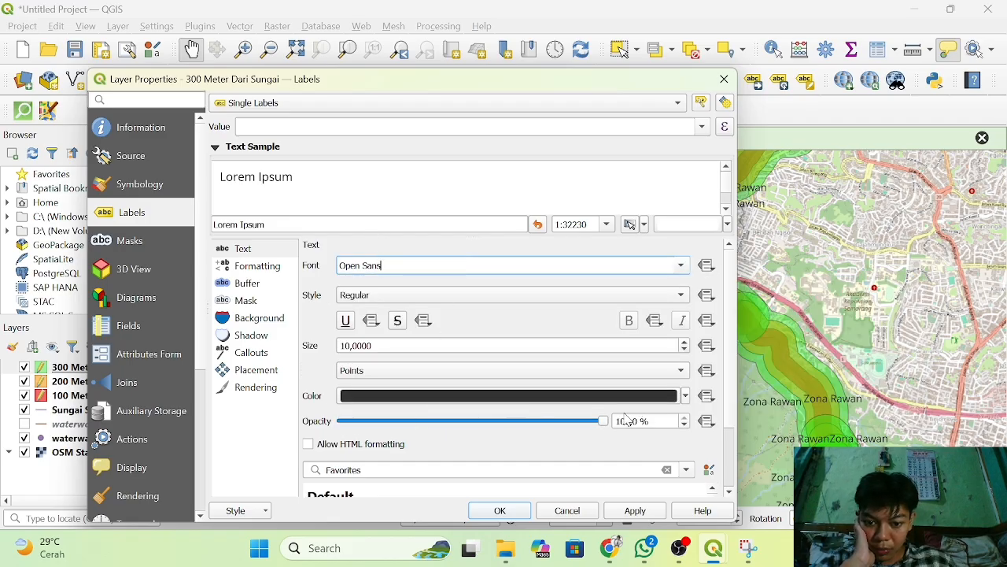
Set the label text size of the 300 Meter Dari Sungai layer to 7 pixels and accept the label settings.
scroll(604, 486, "down", 1)
scroll(605, 487, "up", 1)
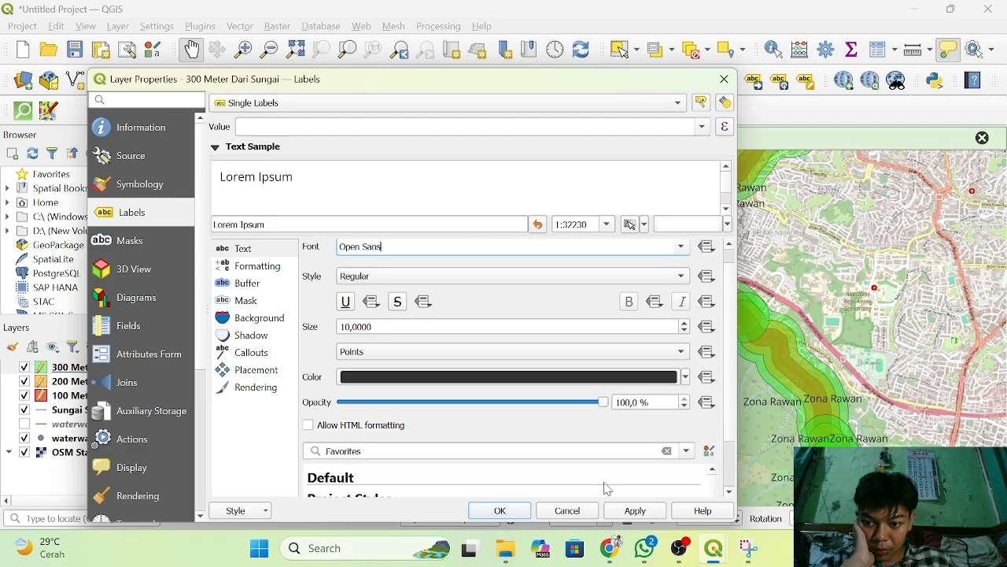
scroll(508, 355, "down", 1)
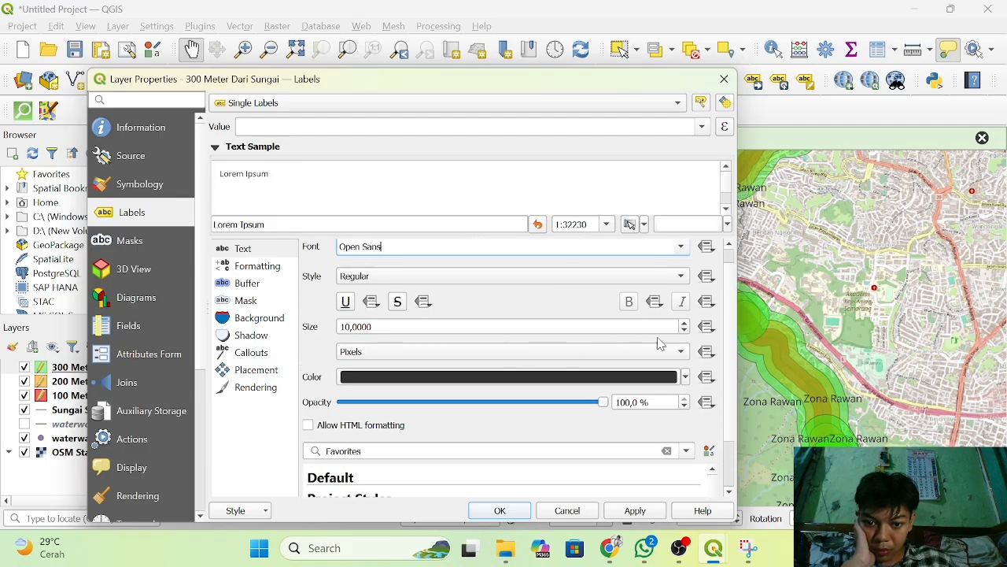
left_click(685, 331)
left_click(684, 332)
left_click(684, 331)
left_click(685, 332)
left_click(685, 331)
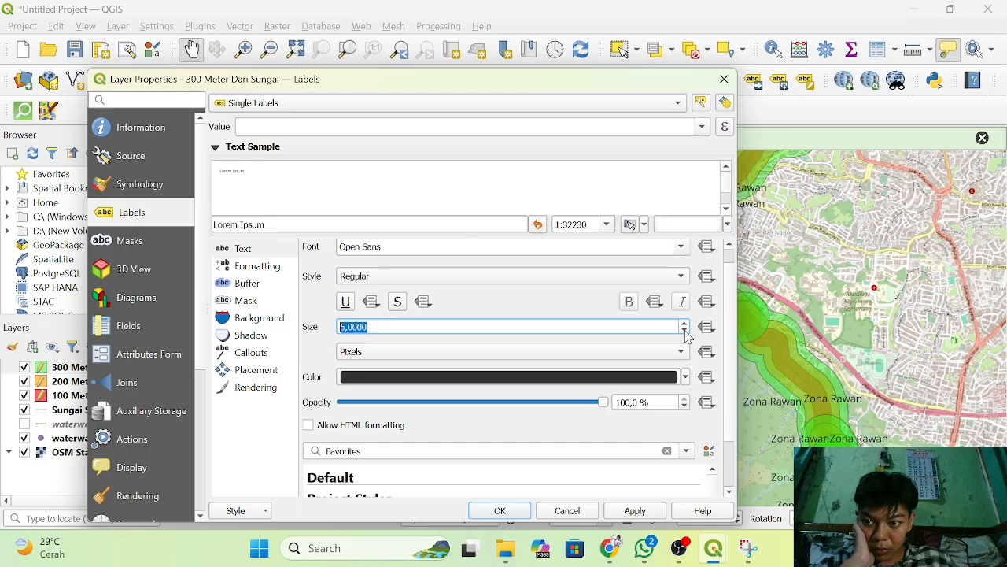
left_click(684, 323)
left_click(684, 322)
left_click(684, 322)
left_click(684, 323)
left_click(684, 323)
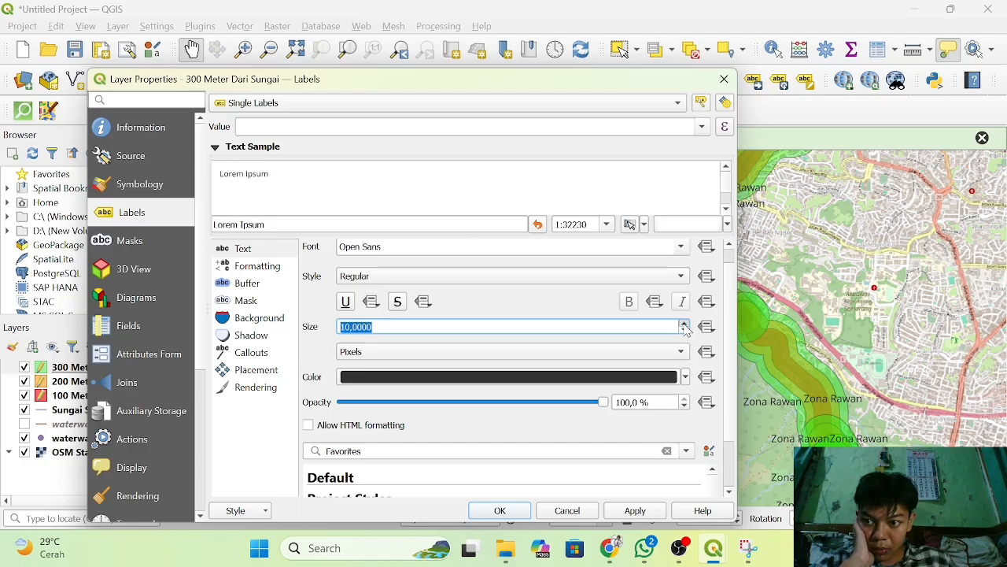
left_click(684, 332)
left_click(684, 331)
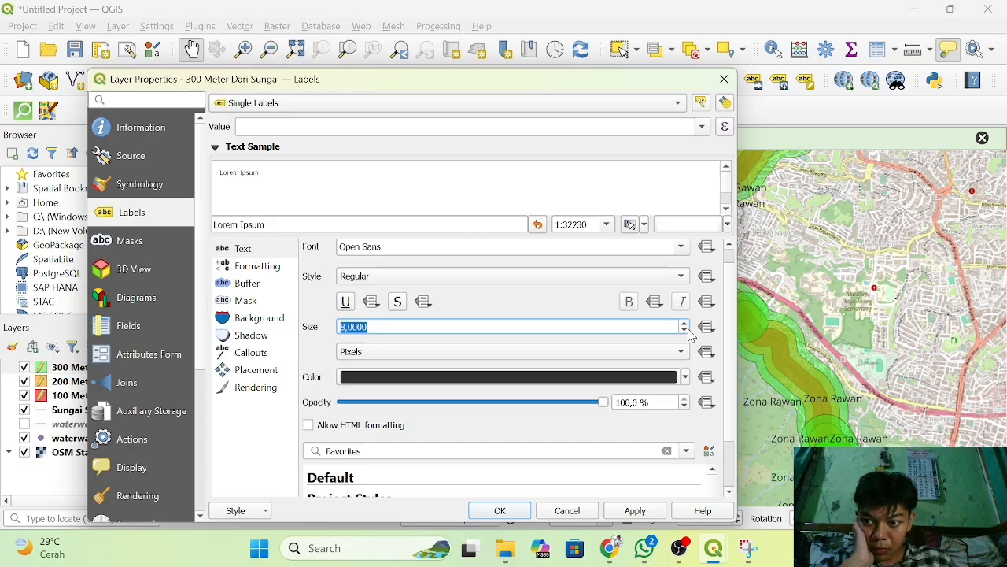
left_click(684, 332)
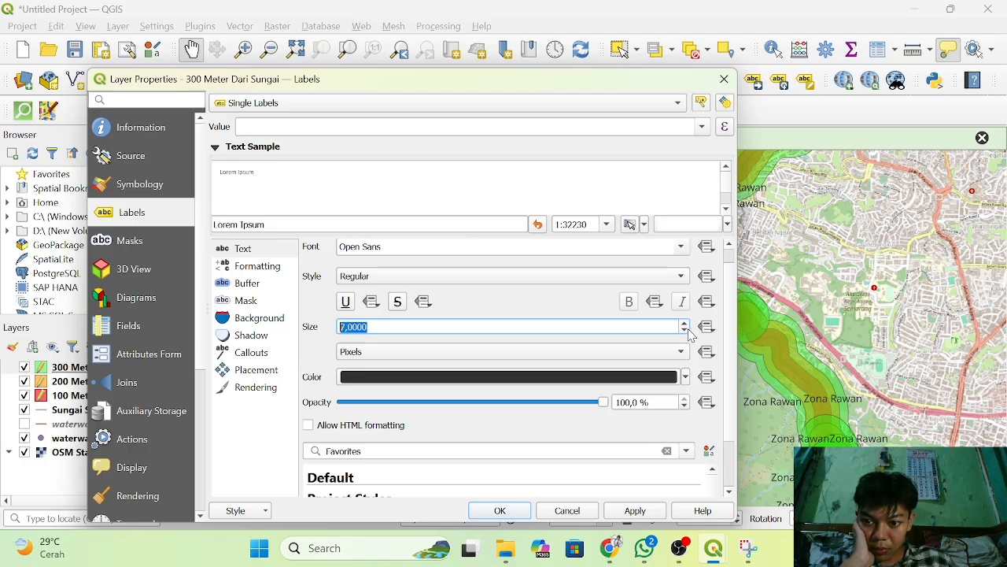
left_click(499, 510)
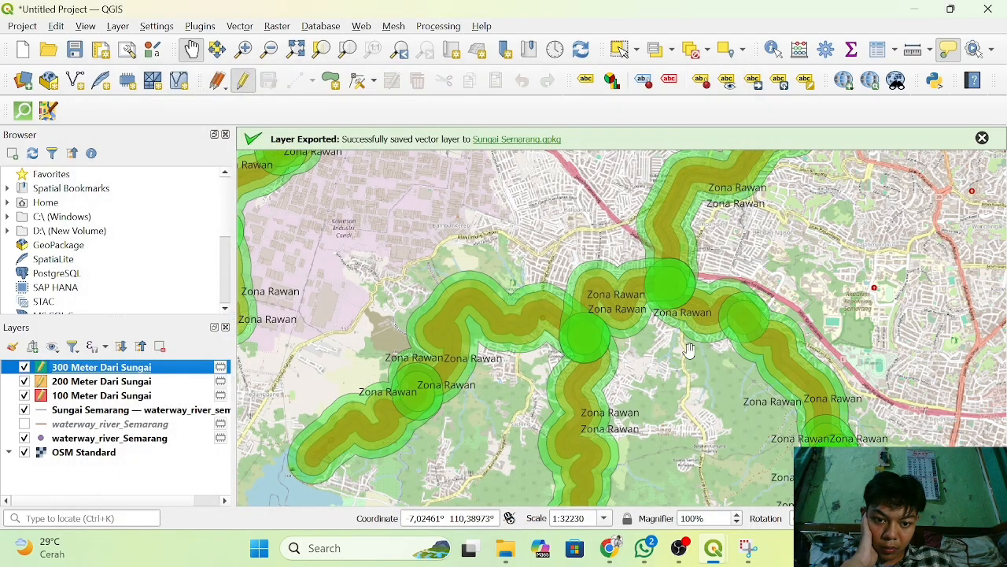
Check the river labels on the map and the label settings of the 100 Meter Dari Sungai layer.
scroll(689, 349, "up", 3)
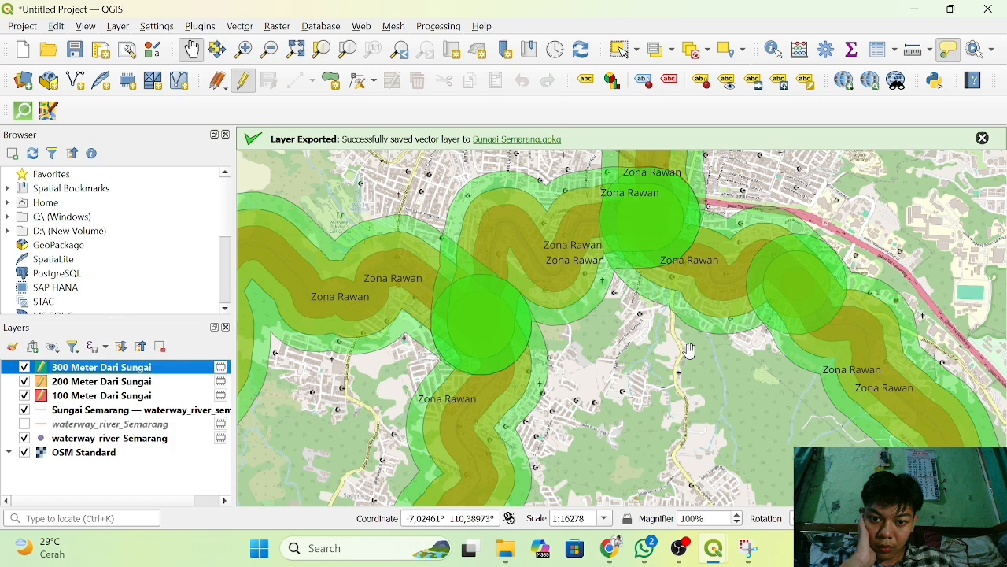
scroll(688, 349, "down", 3)
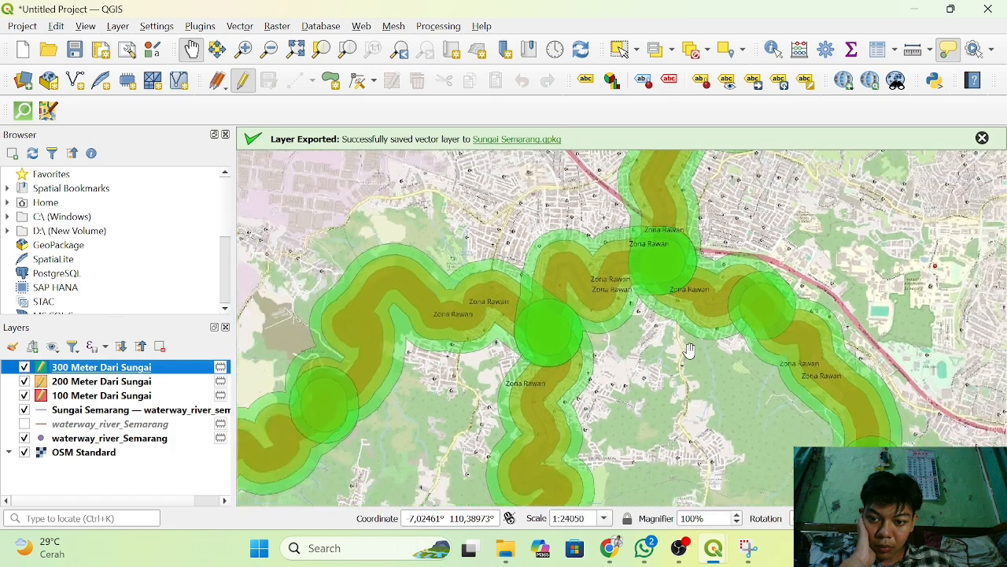
left_click(119, 399)
right_click(120, 399)
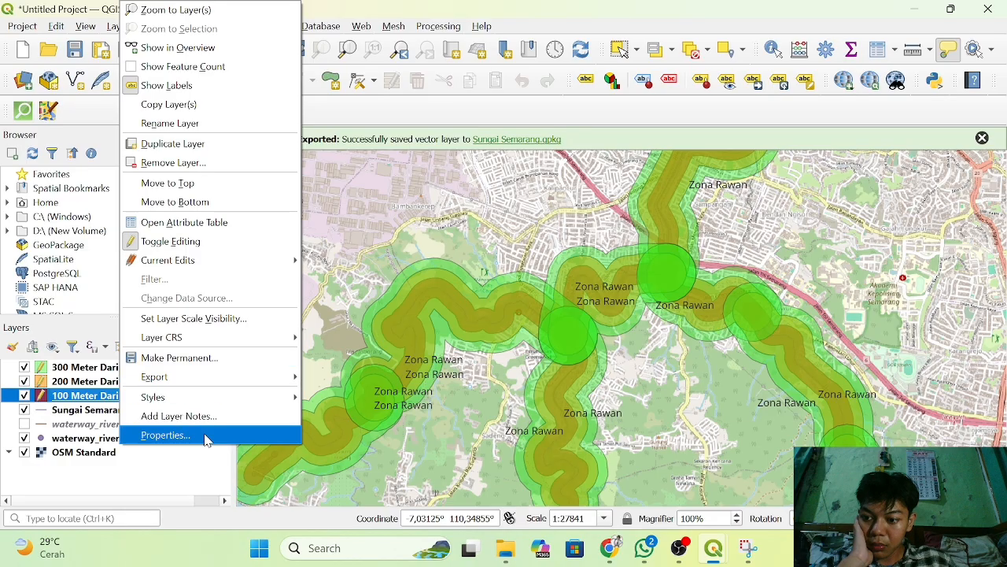
left_click(165, 435)
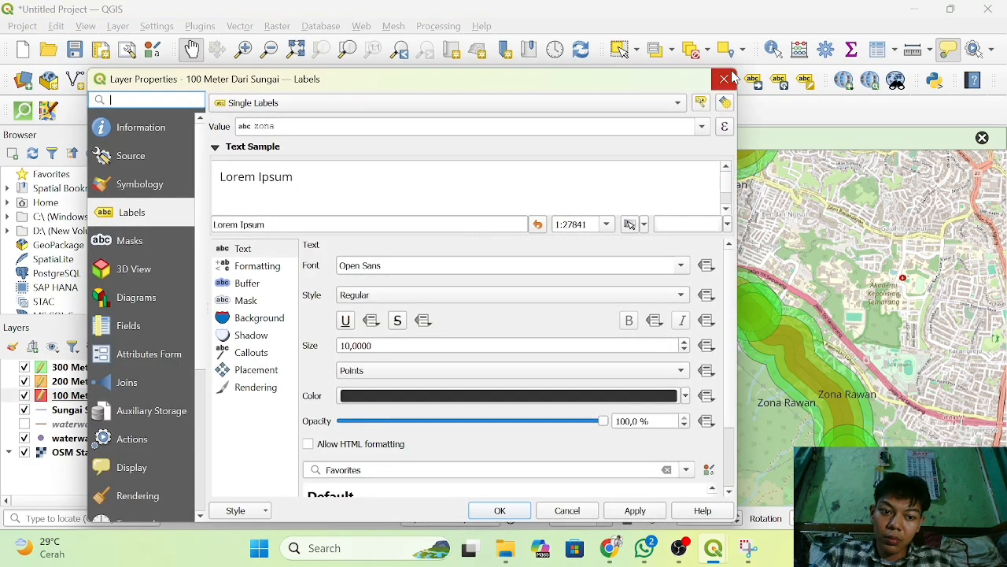
left_click(725, 77)
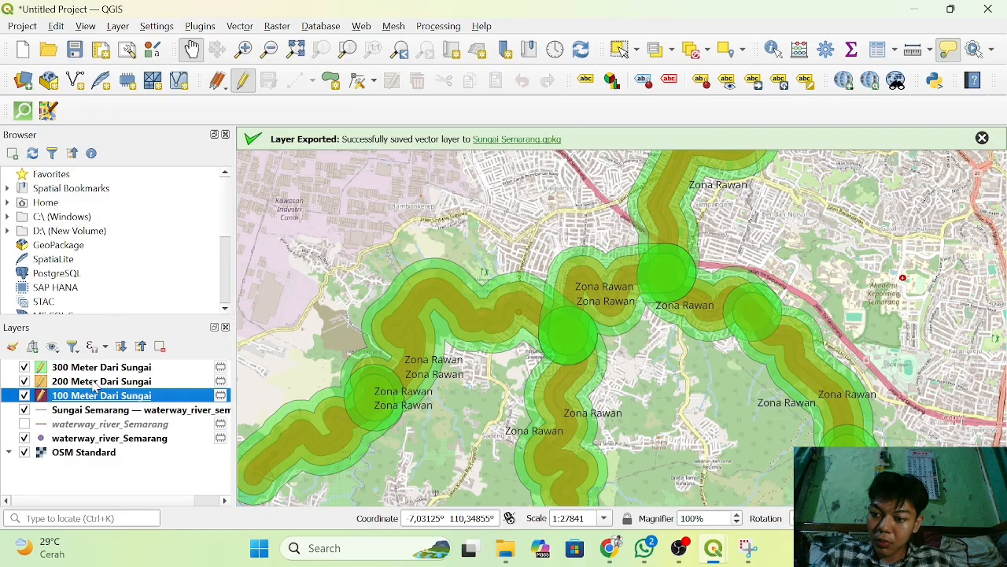
Open the attribute table of the 100 Meter Dari Sungai layer and inspect the values in its zona column.
right_click(112, 400)
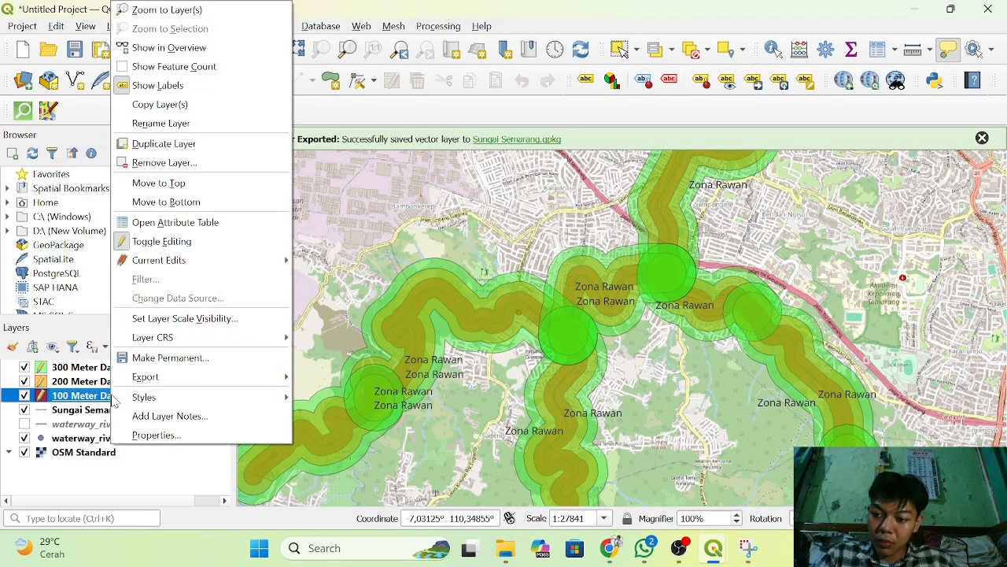
left_click(193, 224)
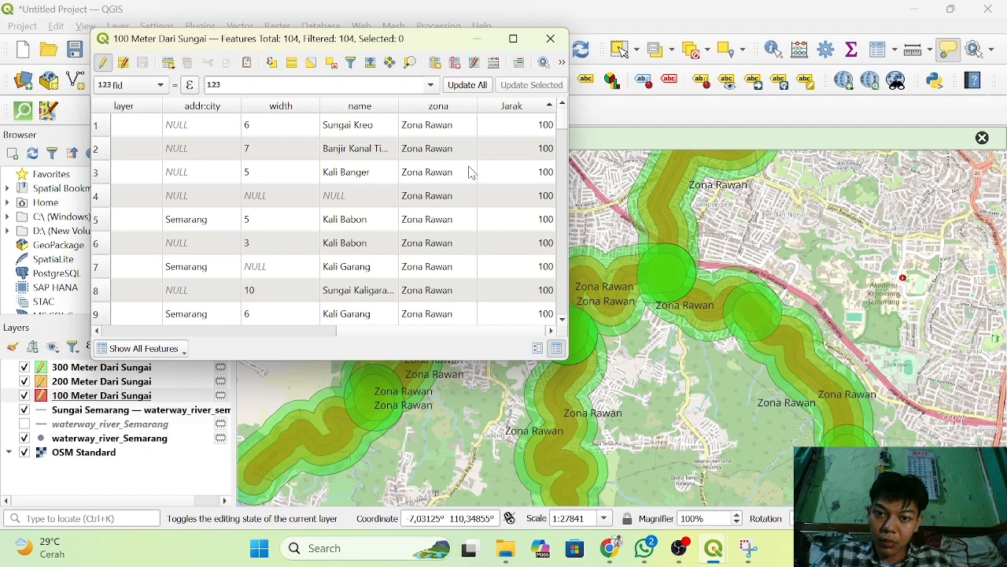
double_click(442, 125)
double_click(449, 120)
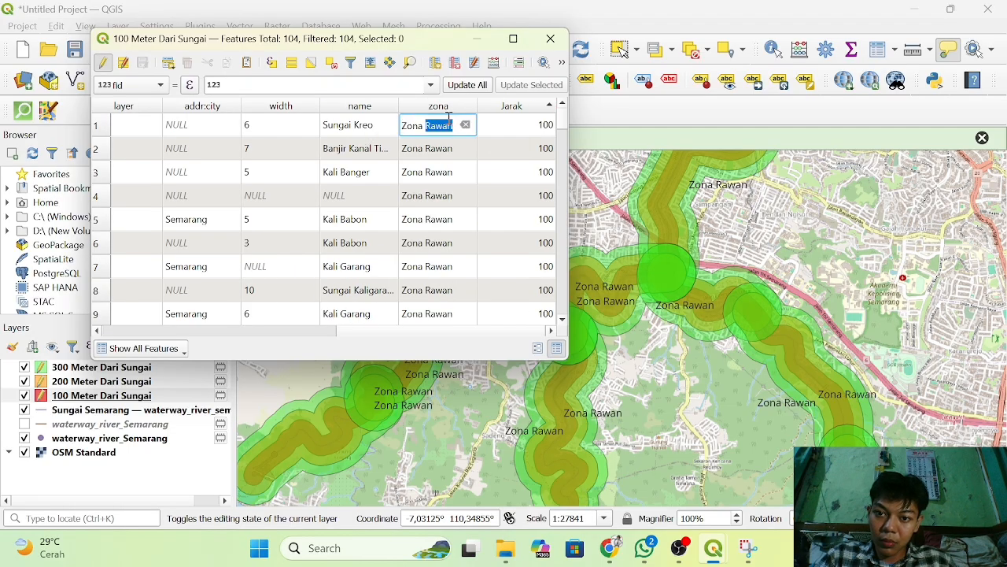
left_click(449, 120)
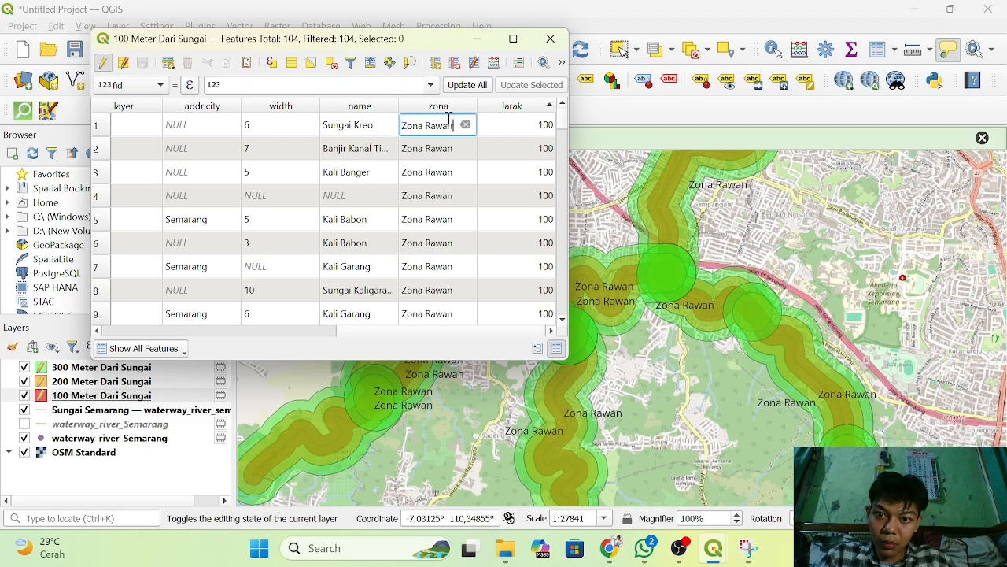
double_click(467, 169)
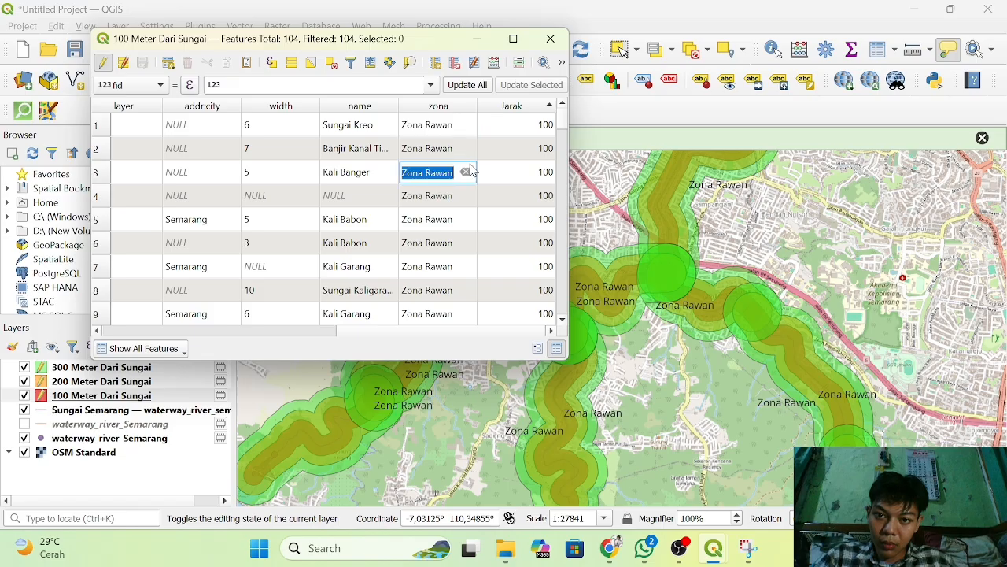
Set up the Field Calculator of the 100 Meter Dari Sungai layer to update the existing zona field.
left_click(495, 64)
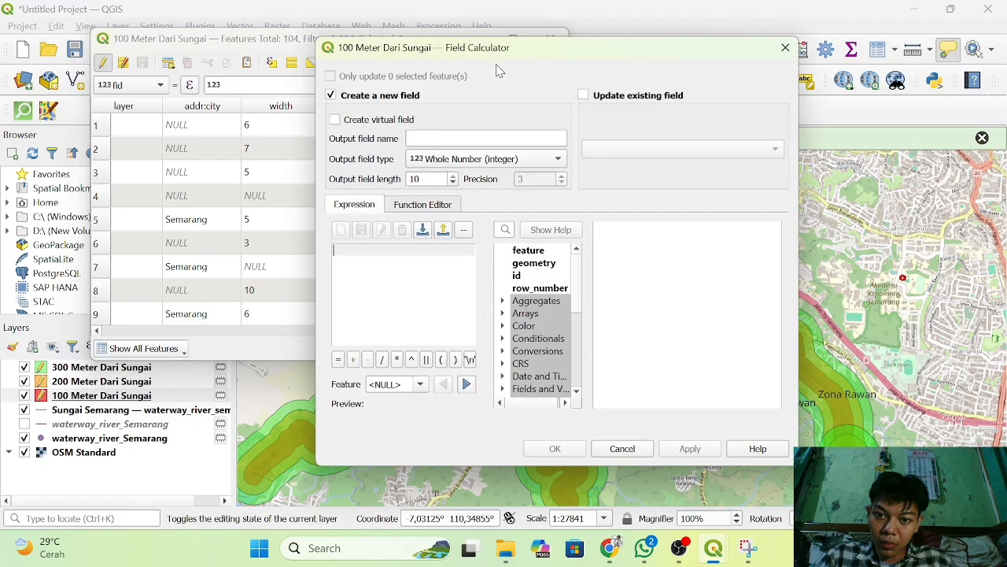
left_click(585, 97)
left_click(659, 152)
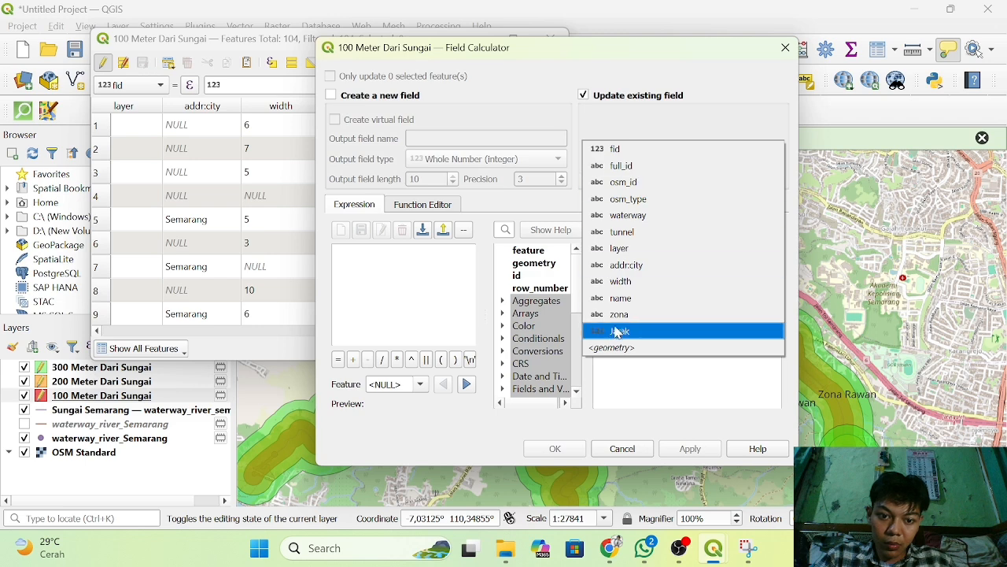
left_click(624, 325)
Fill the zona field of the 100 Meter Dari Sungai layer with the expression 'Zona Tinggi' and close the attribute table.
left_click(391, 268)
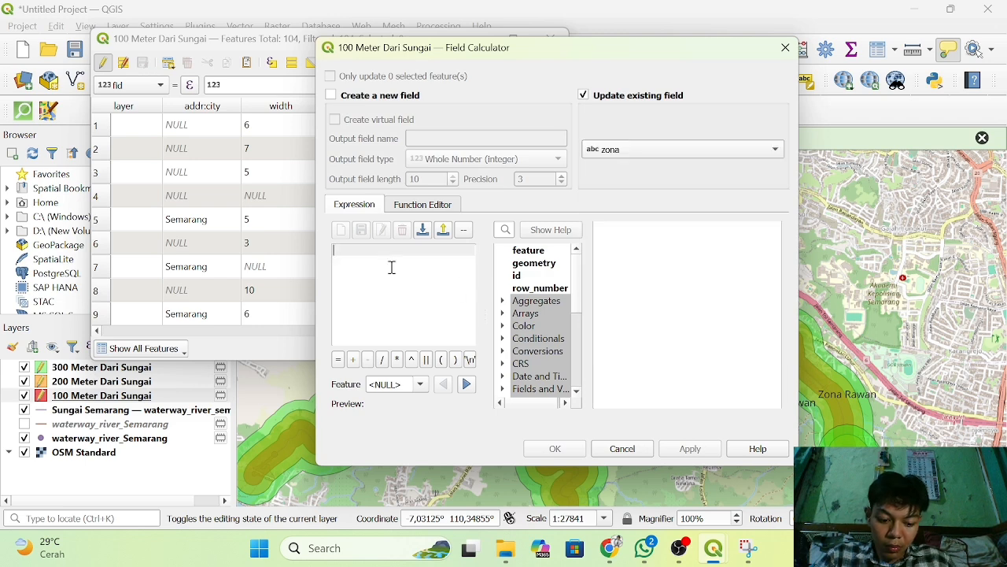
type("'")
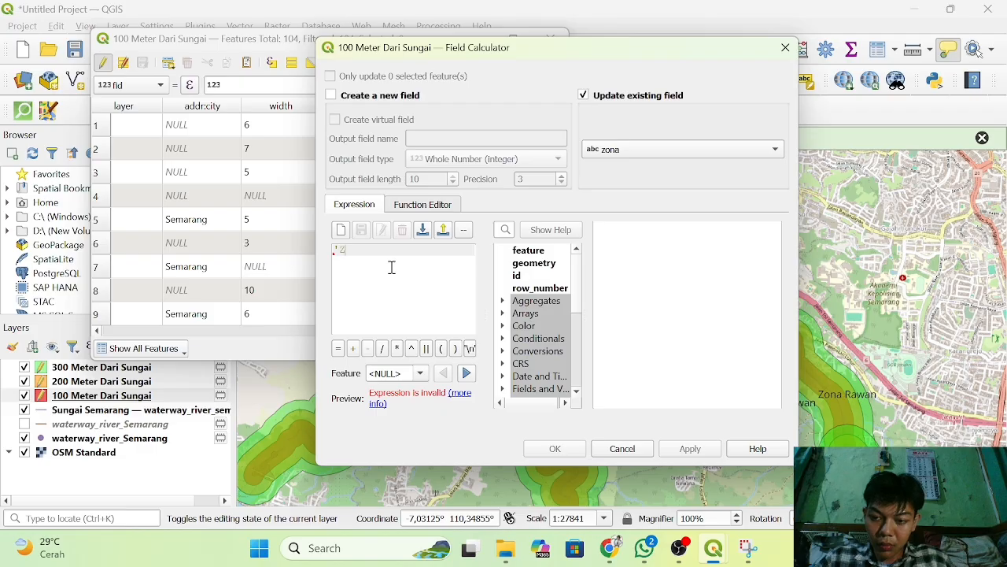
type("Zo")
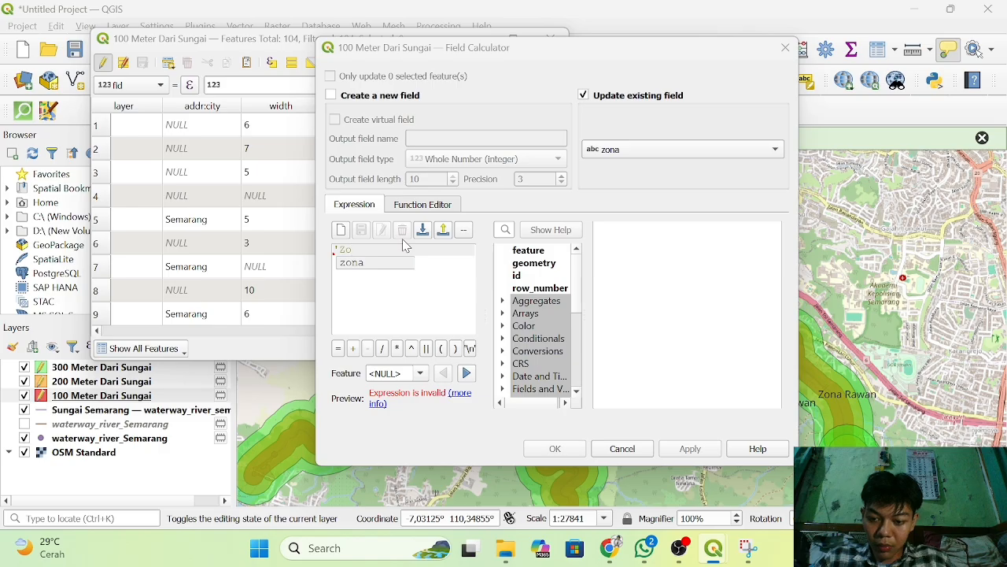
left_click(379, 251)
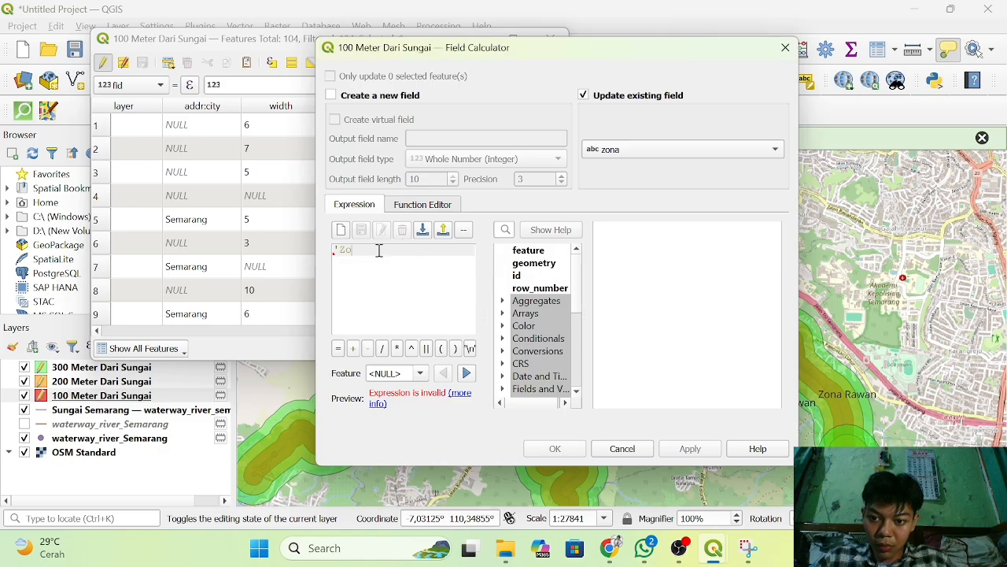
type("na")
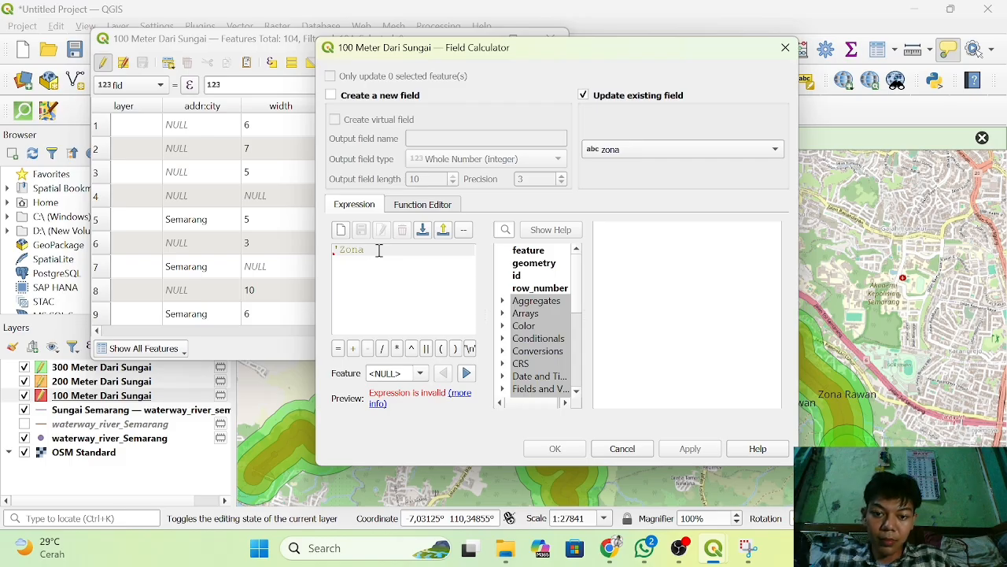
type("in")
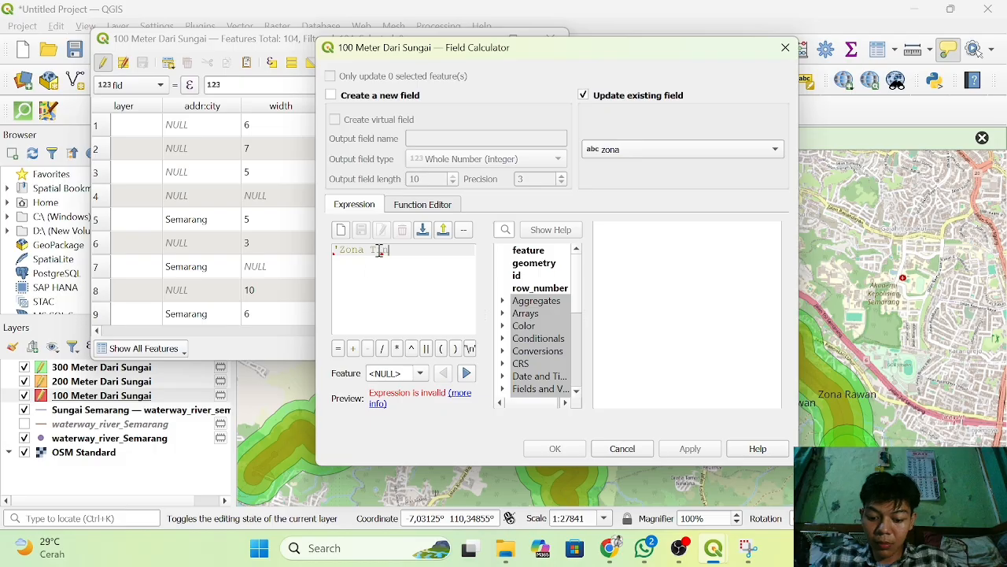
type("ggi")
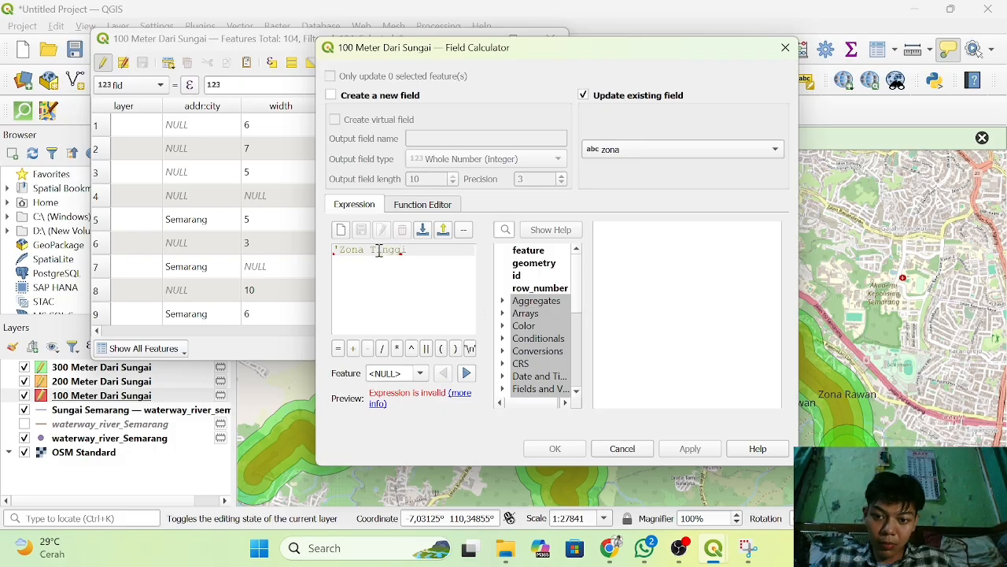
type("'")
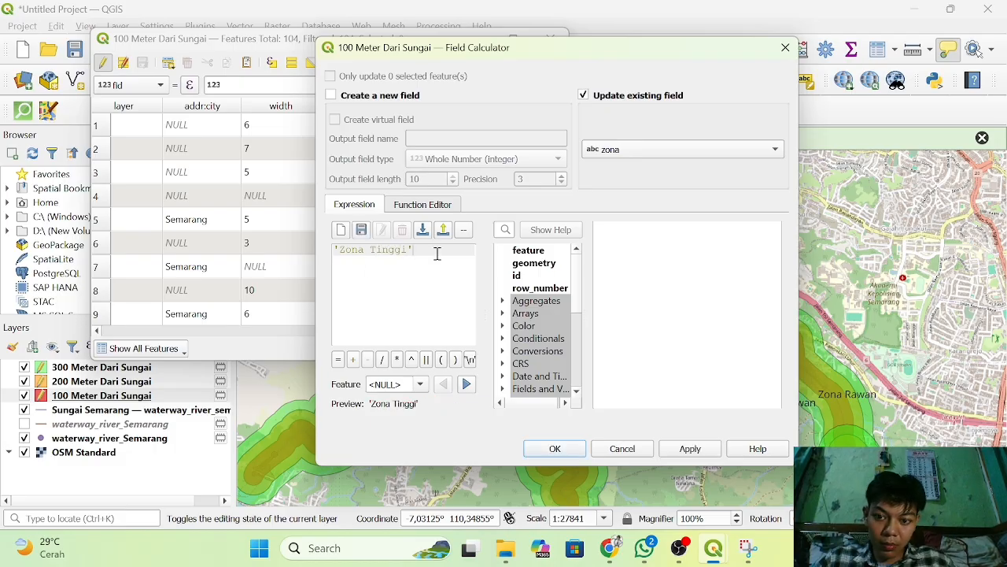
left_click(556, 448)
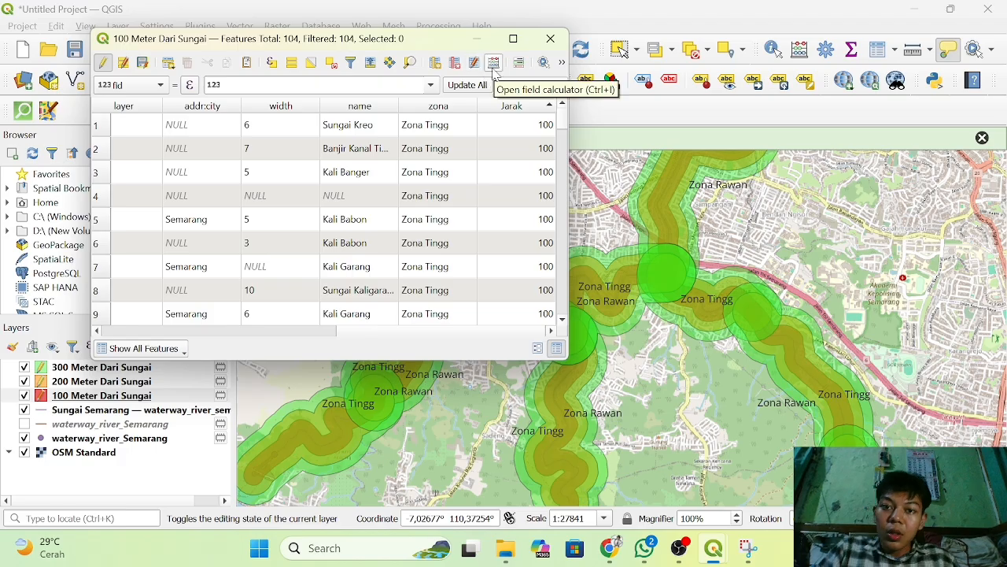
left_click(550, 39)
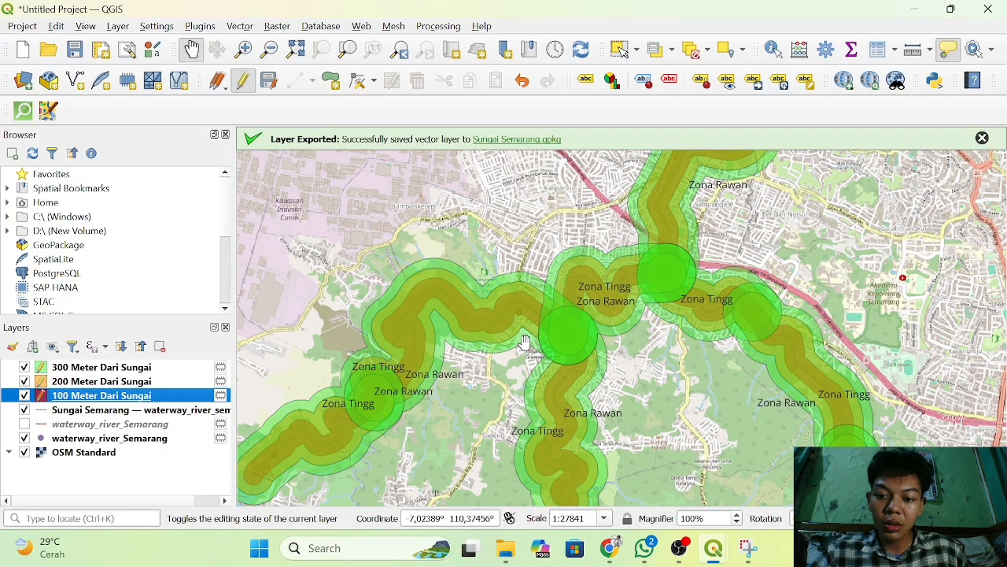
Reopen the 100 Meter Dari Sungai attribute table and set its Field Calculator to update the existing zona field.
scroll(525, 343, "up", 1)
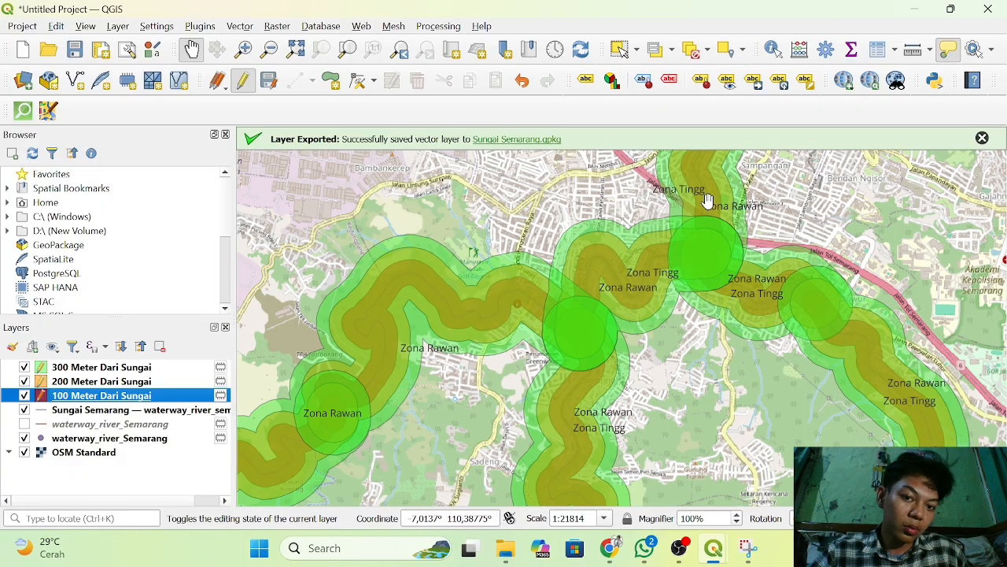
mouse_move(708, 202)
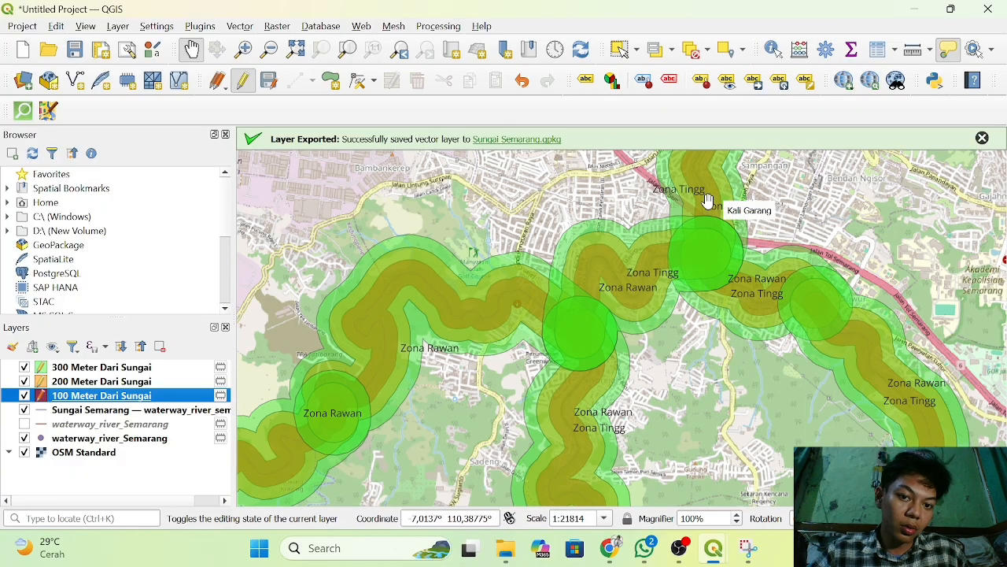
right_click(132, 400)
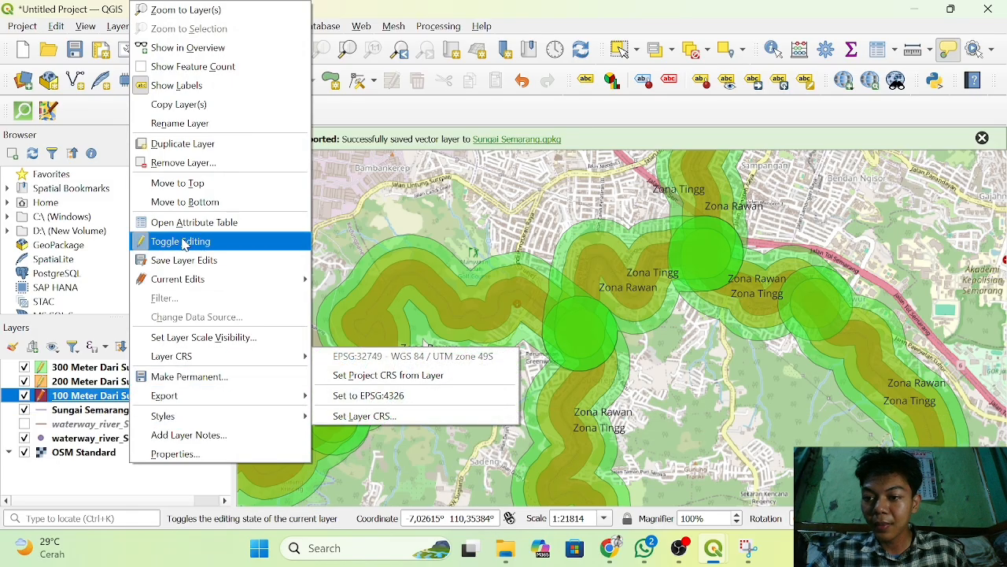
left_click(175, 223)
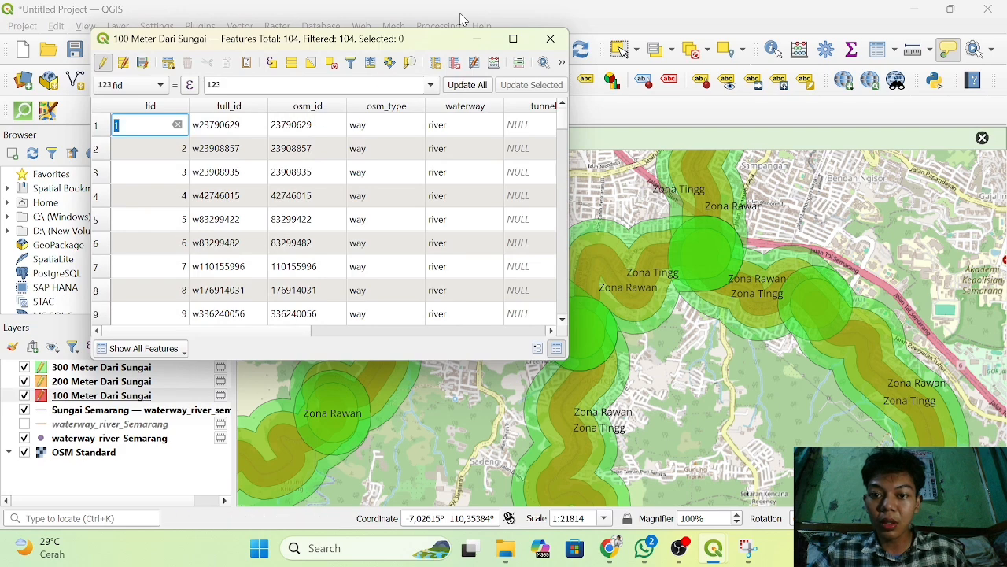
left_click(493, 63)
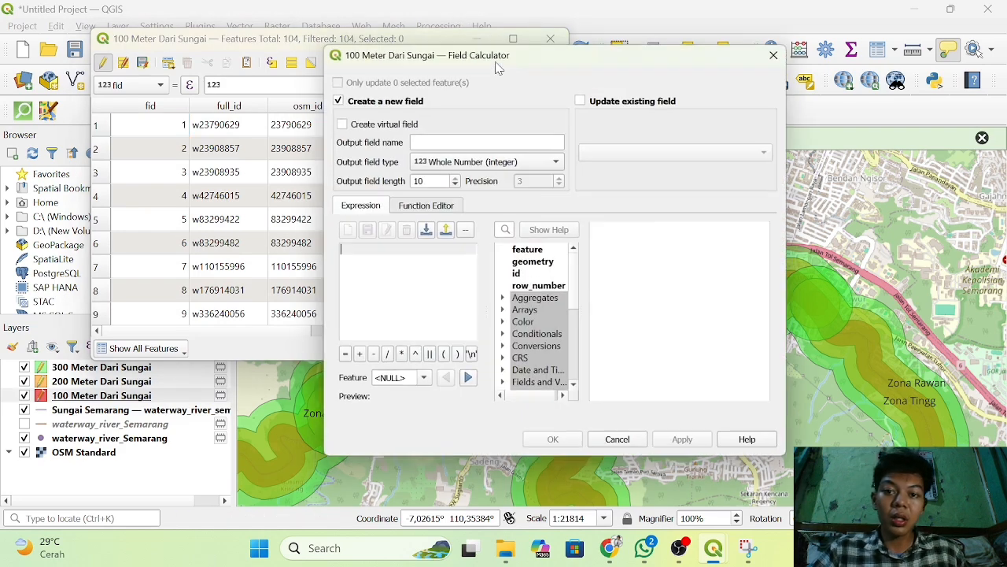
left_click(584, 95)
left_click(672, 150)
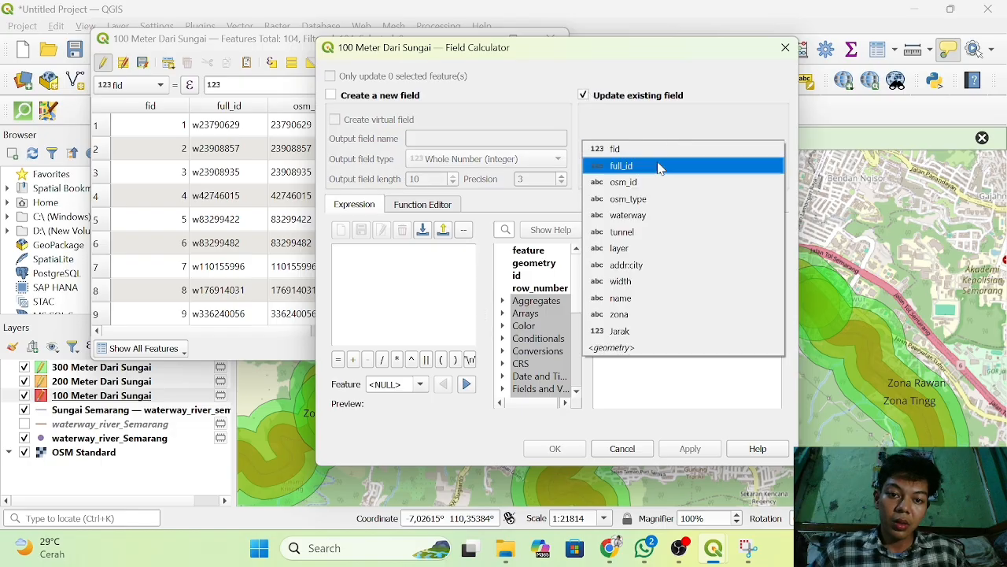
left_click(647, 315)
Overwrite the zona values of the 100 Meter Dari Sungai layer with 'ZonaTinggi', without a space, and close the table.
left_click(372, 259)
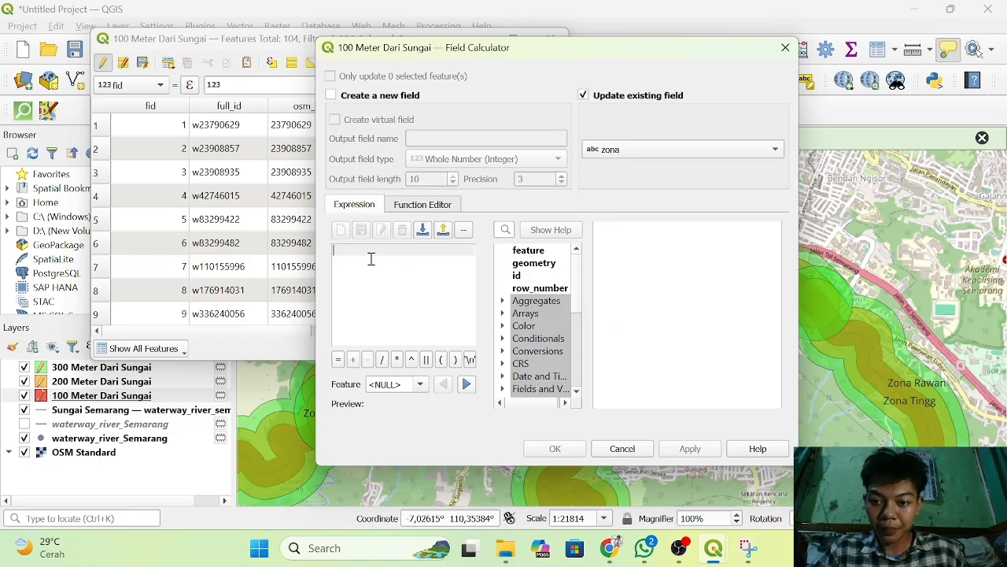
type("'")
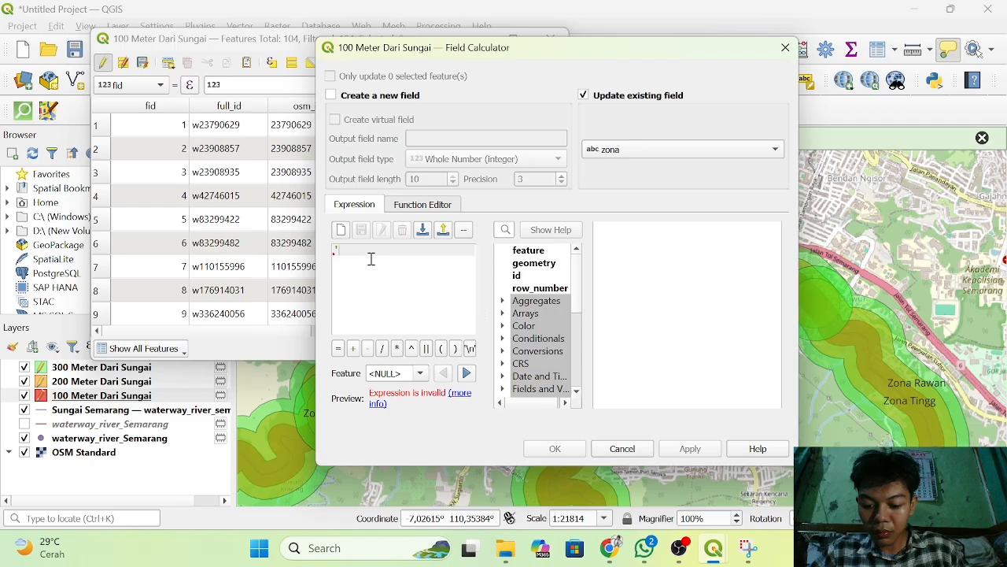
type("Zona")
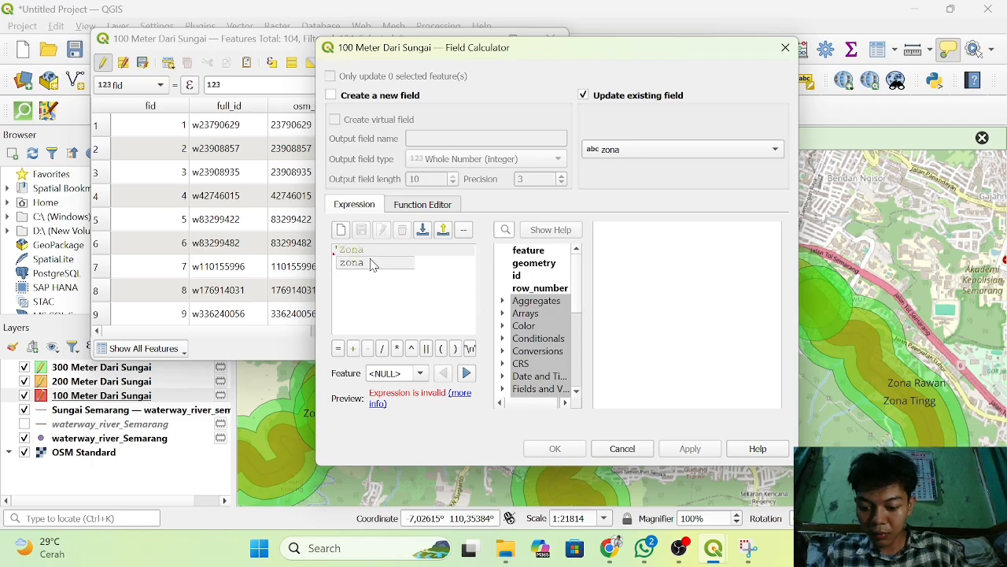
type("Tin")
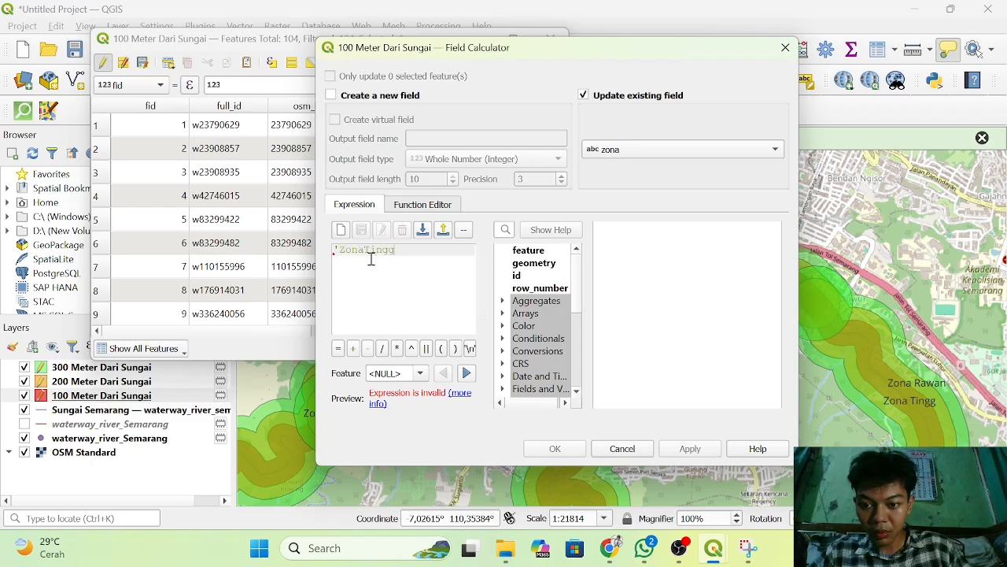
type("ggi'")
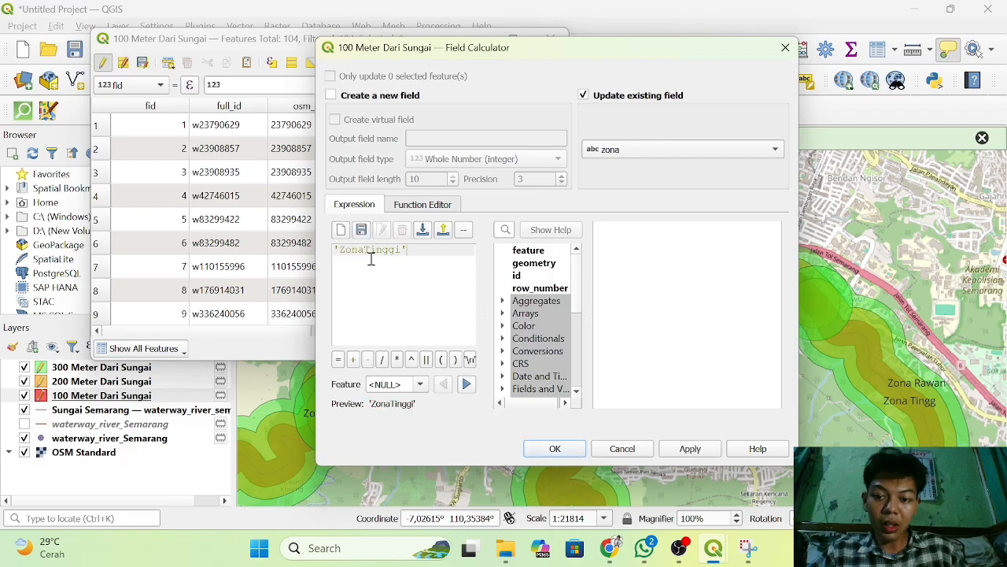
left_click(555, 447)
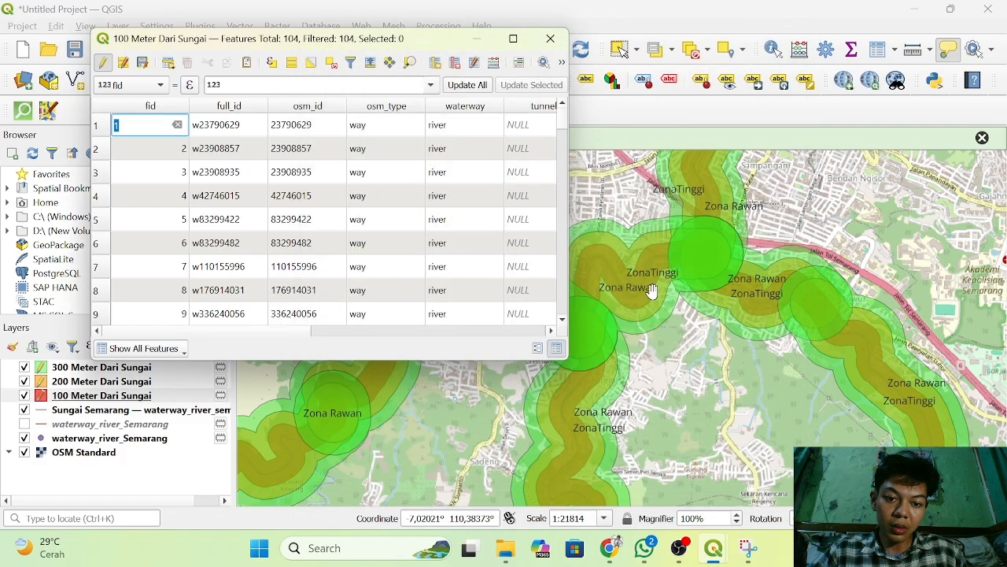
left_click(549, 41)
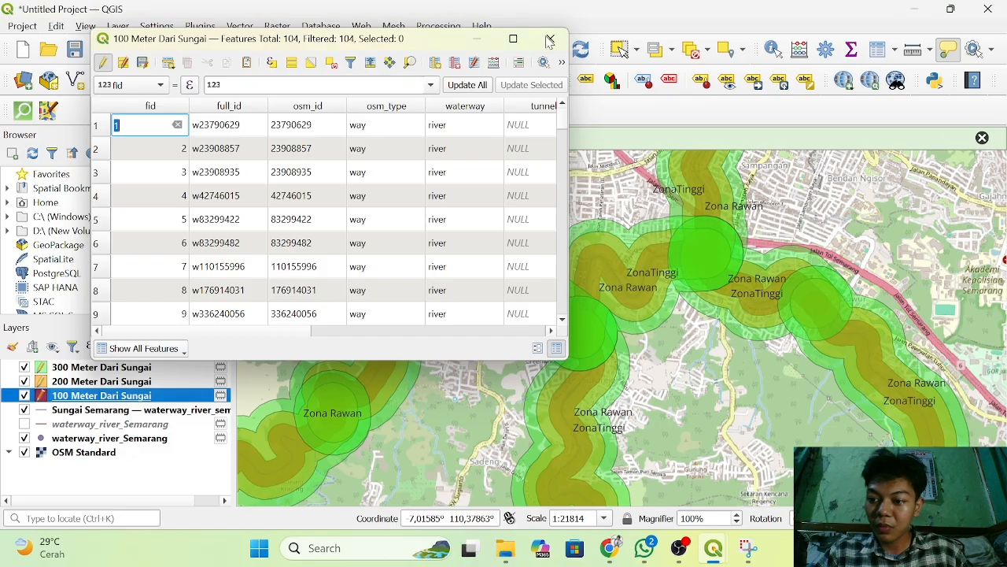
Open the 200 Meter Dari Sungai attribute table and set its Field Calculator to update the existing zona field.
left_click(96, 382)
right_click(96, 382)
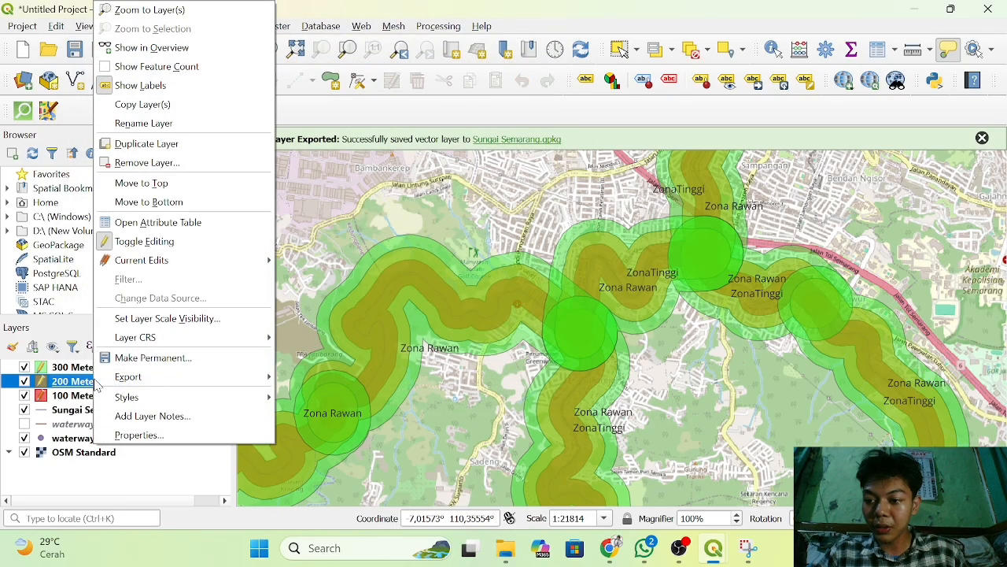
left_click(177, 224)
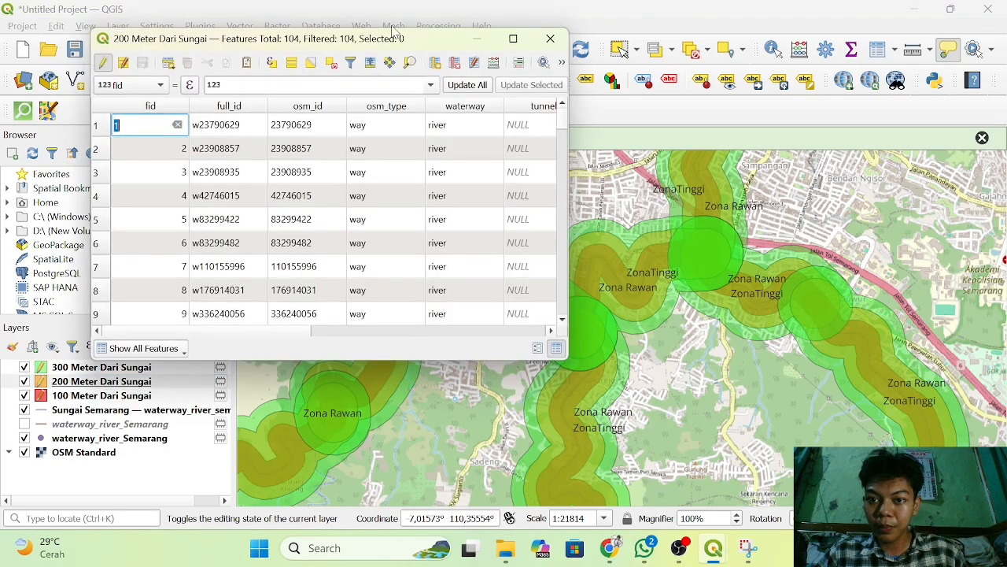
left_click(494, 65)
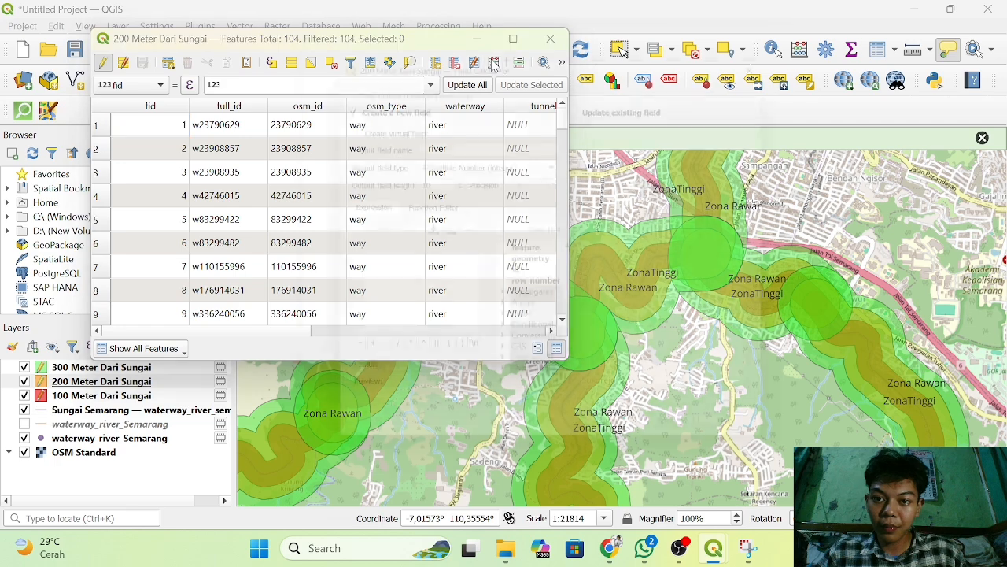
left_click(587, 102)
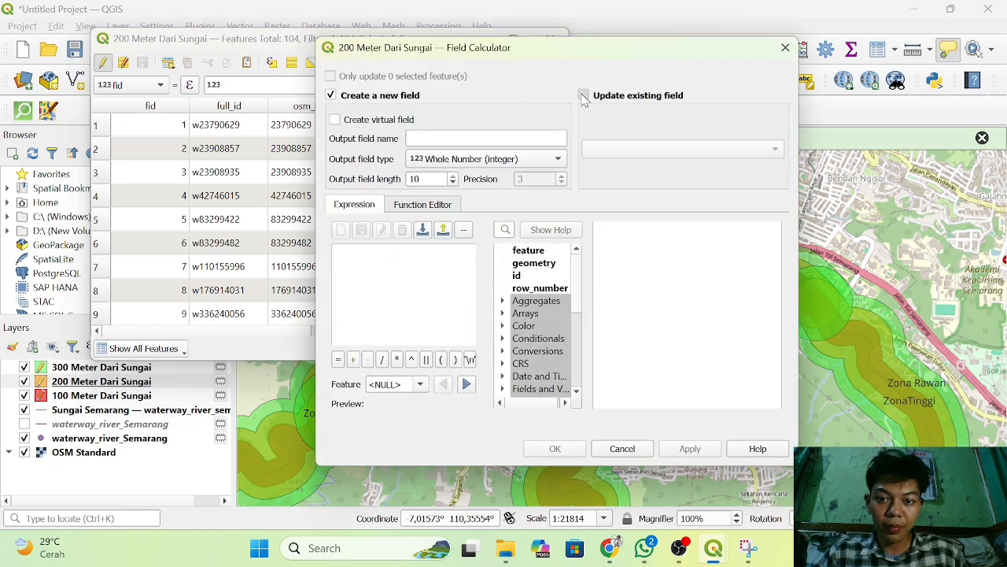
left_click(653, 148)
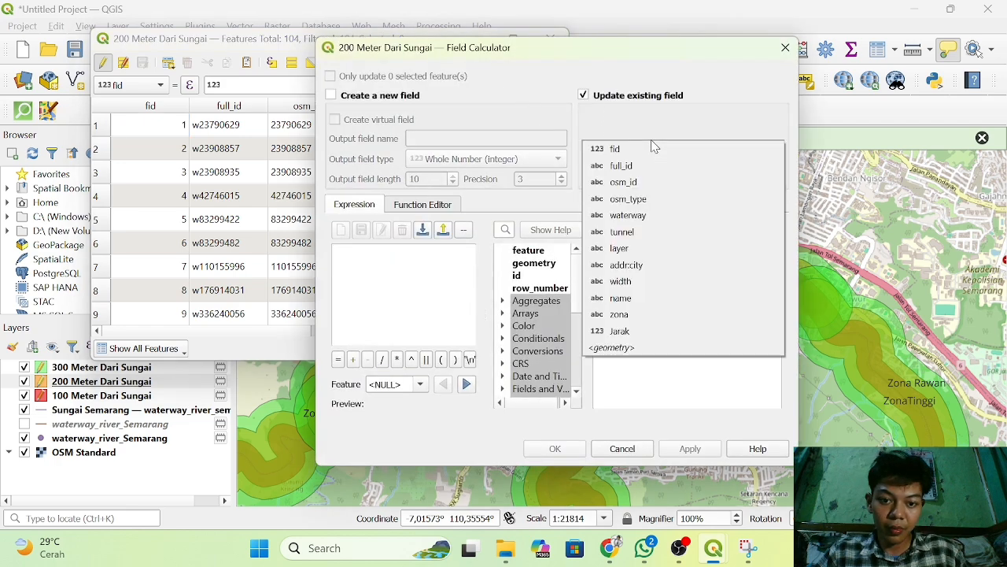
left_click(644, 323)
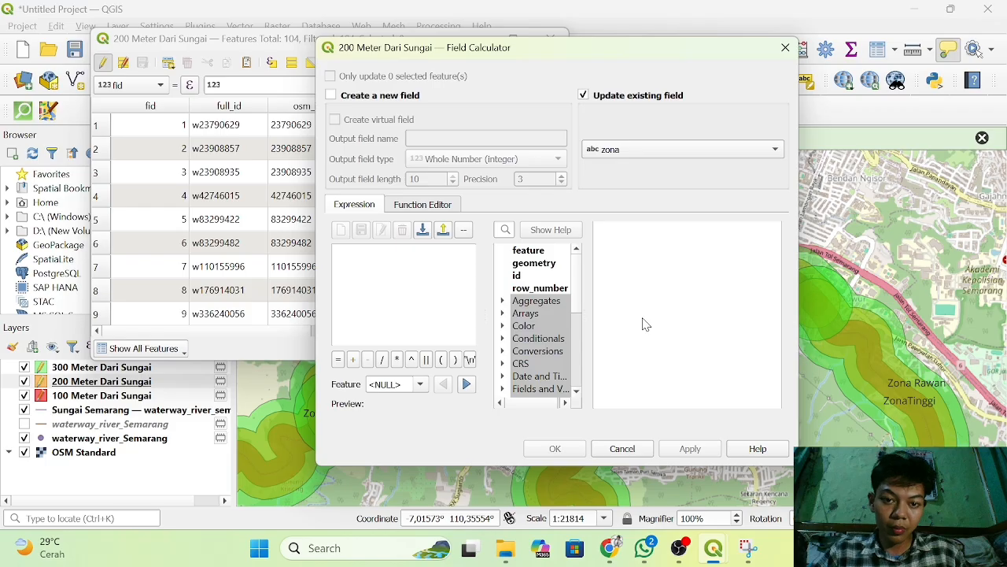
Overwrite the zona values of the 200 Meter Dari Sungai layer with 'ZonaSedang' and close its attribute table.
left_click(418, 290)
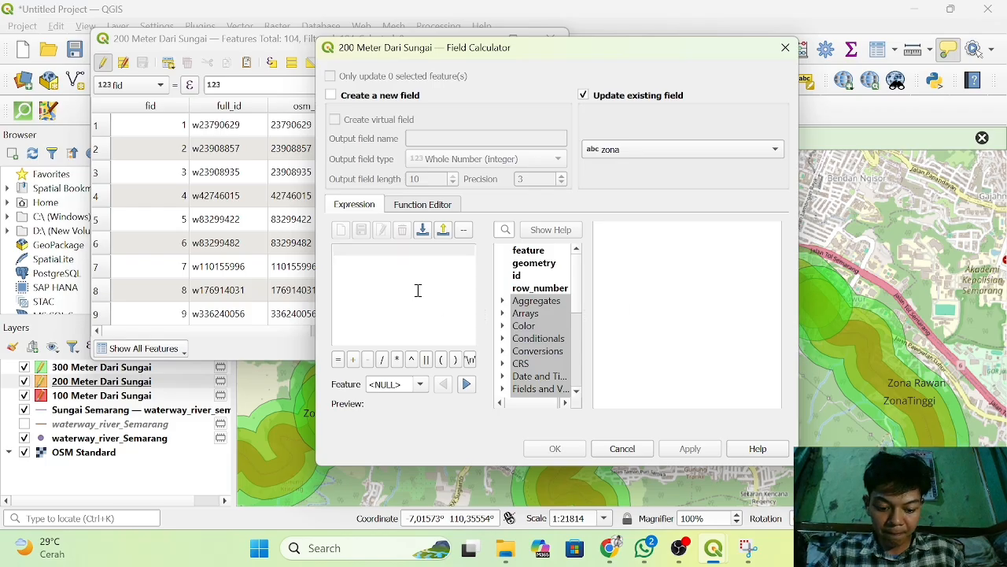
type("'")
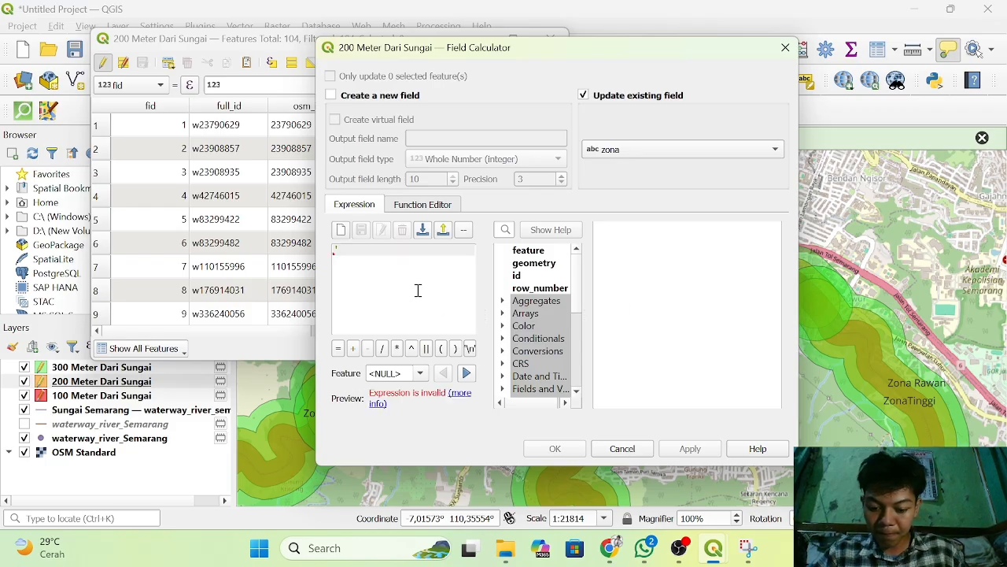
type("Zona")
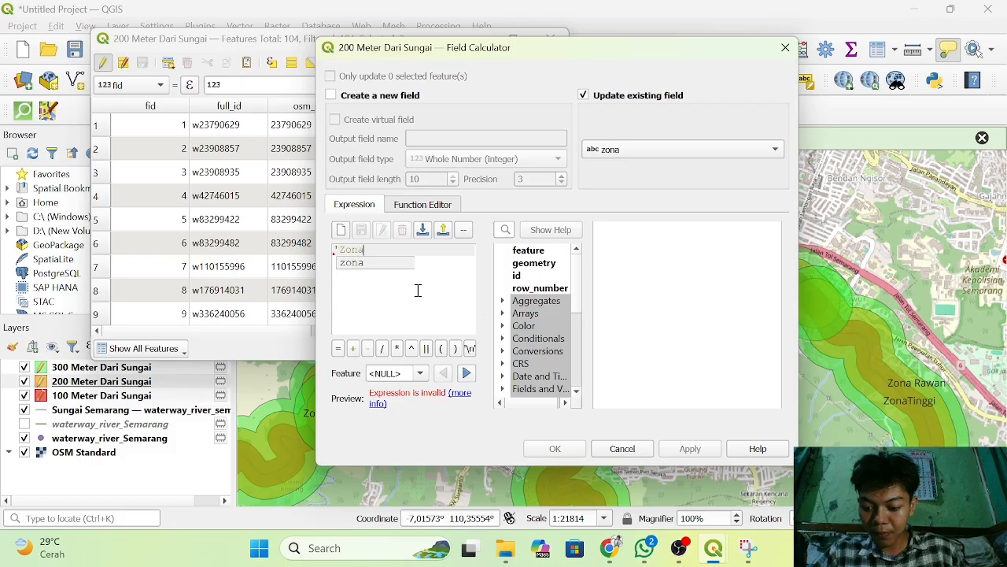
type("Sedang")
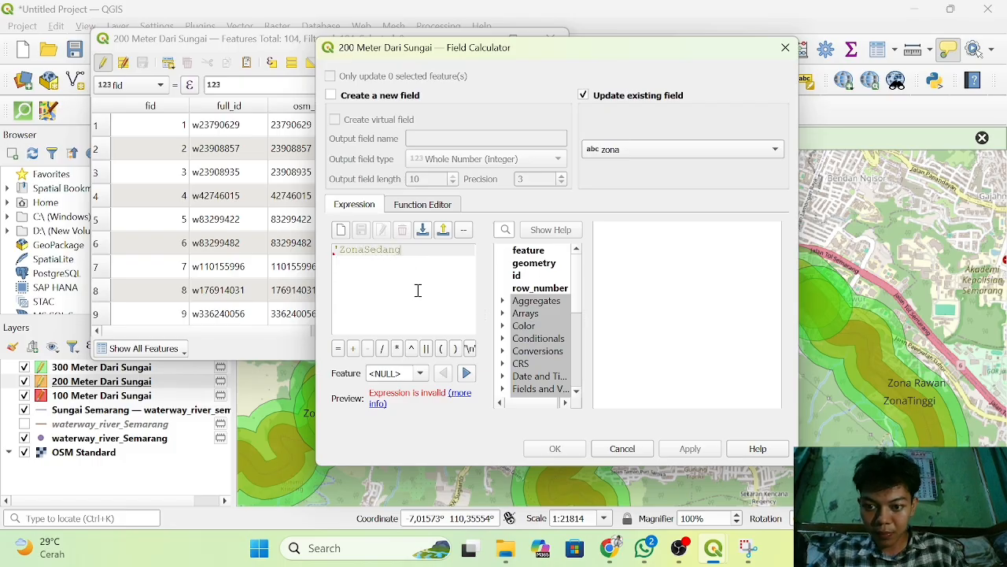
type("'")
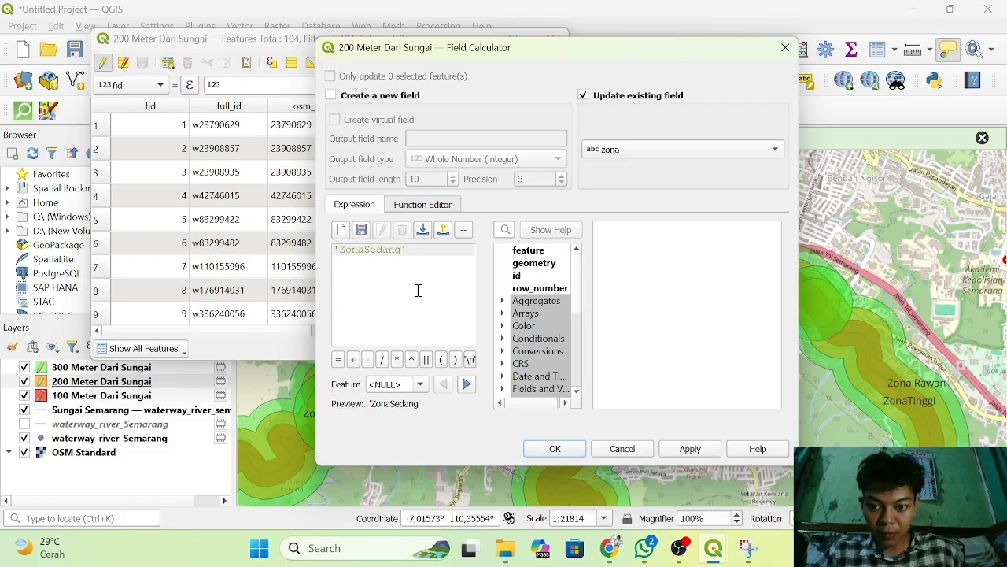
left_click(555, 448)
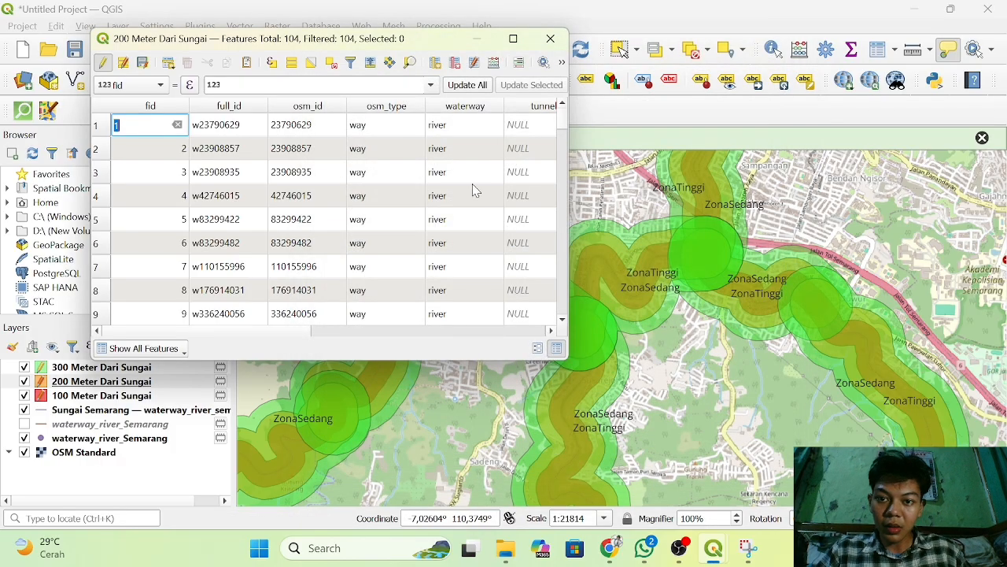
left_click(550, 38)
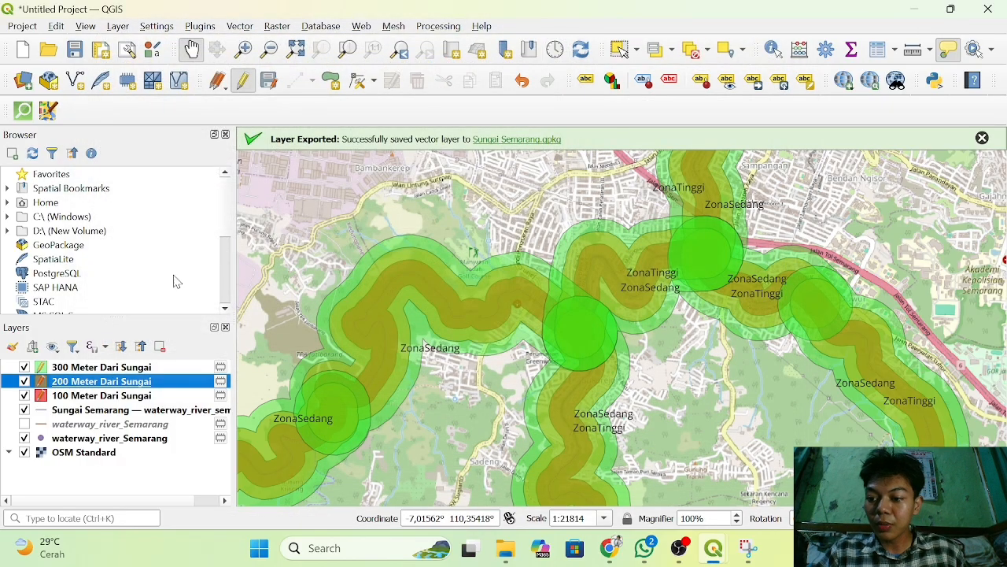
Open the 300 Meter Dari Sungai attribute table and set its Field Calculator to update the existing zona field.
left_click(114, 367)
right_click(113, 368)
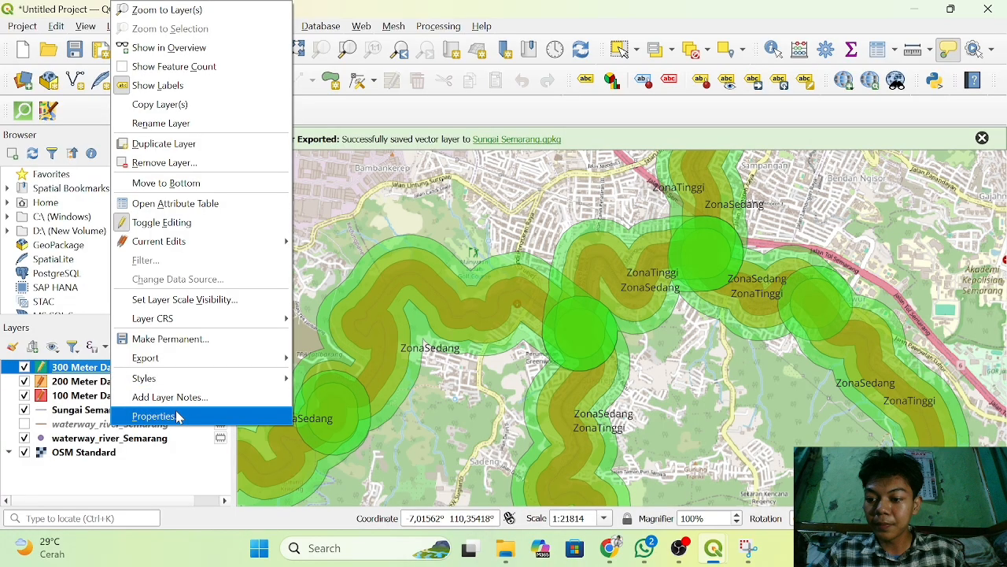
key("Escape")
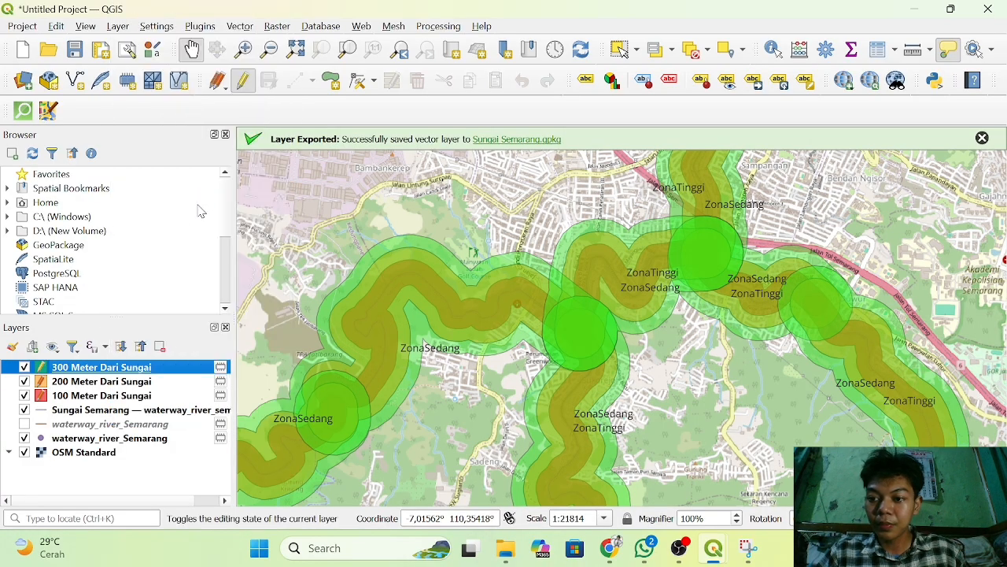
right_click(138, 368)
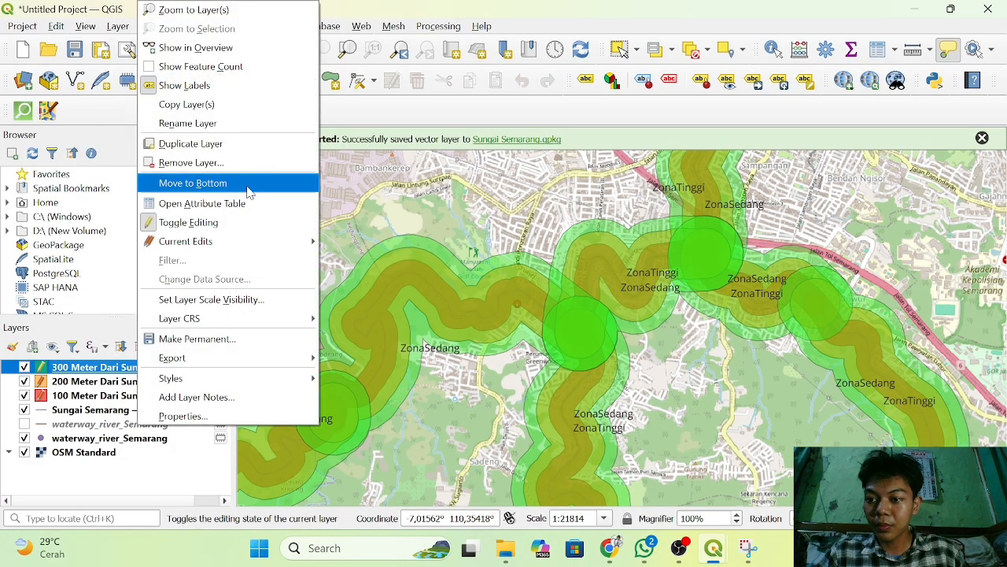
left_click(254, 203)
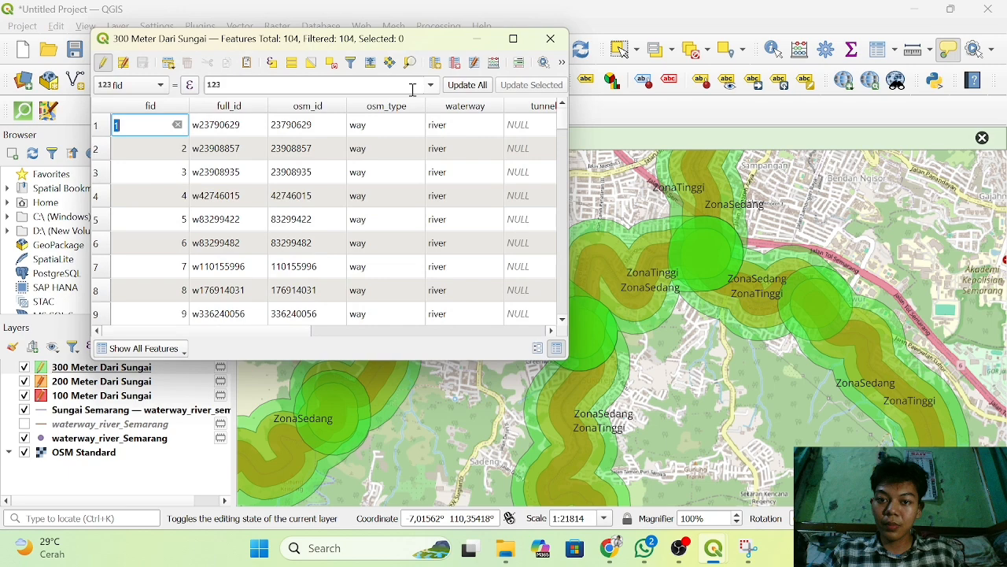
left_click(494, 63)
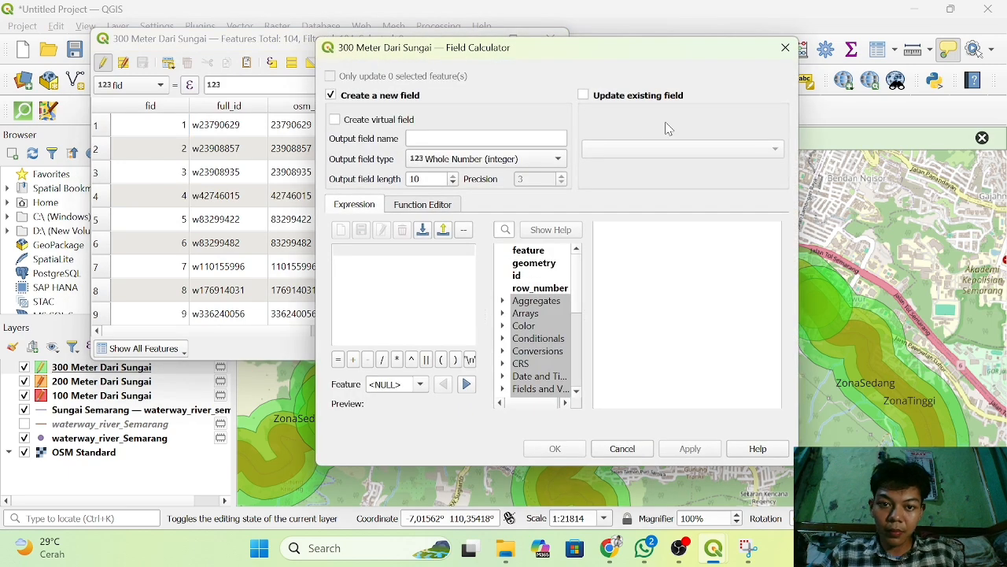
left_click(583, 95)
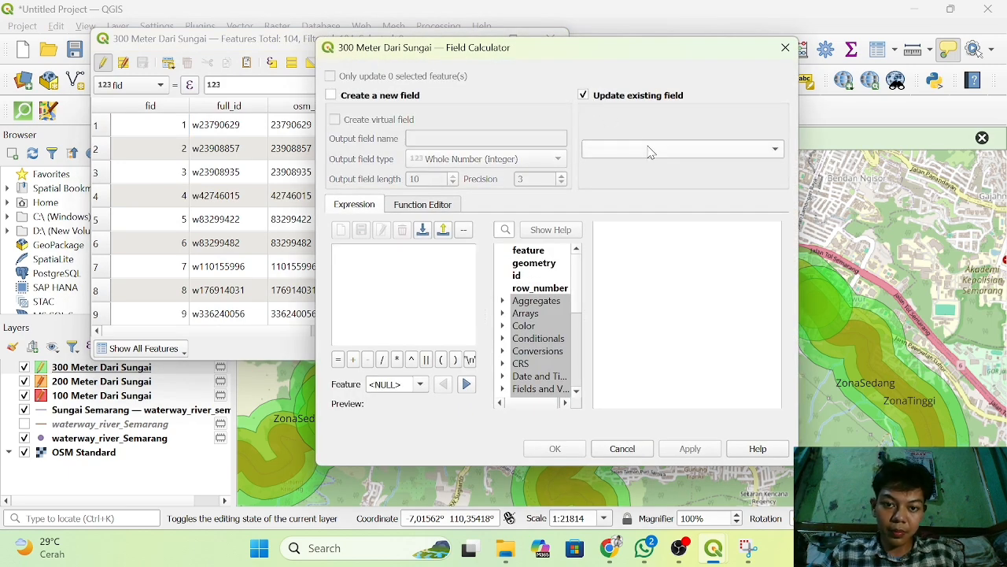
left_click(650, 150)
left_click(651, 329)
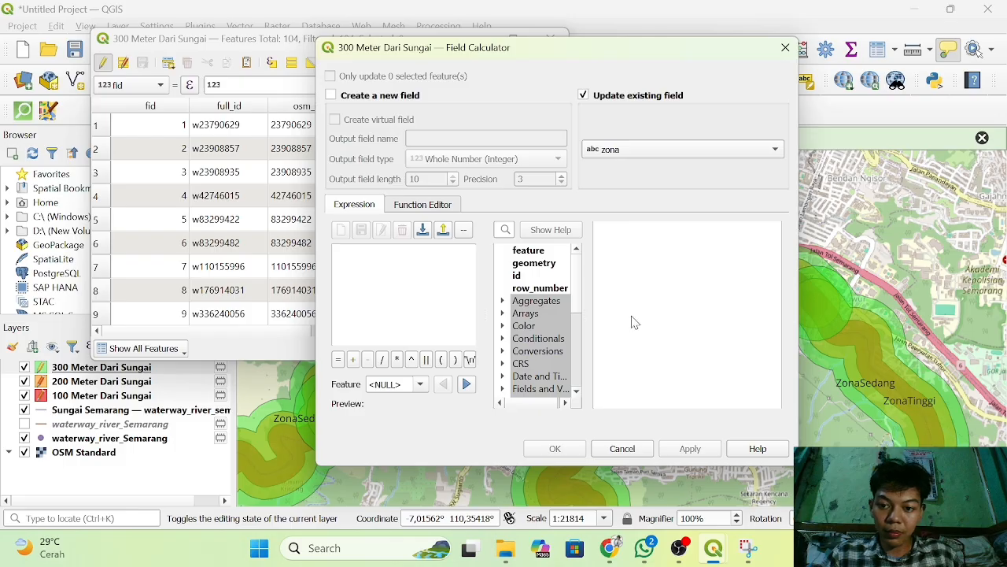
Overwrite the zona values of the 300 Meter Dari Sungai layer with 'ZonaAman', save the edits and close the table.
left_click(397, 299)
type("'")
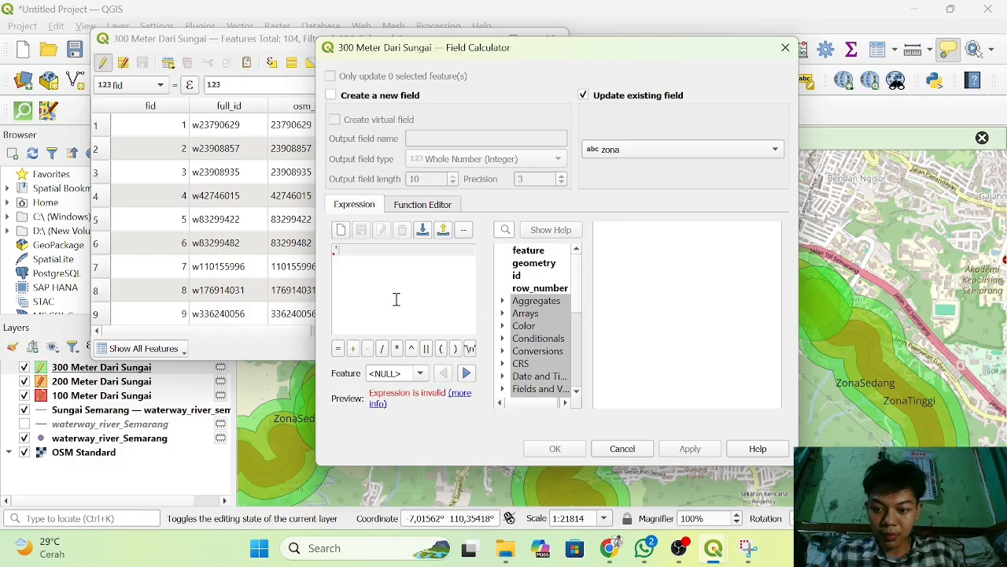
type("Zon")
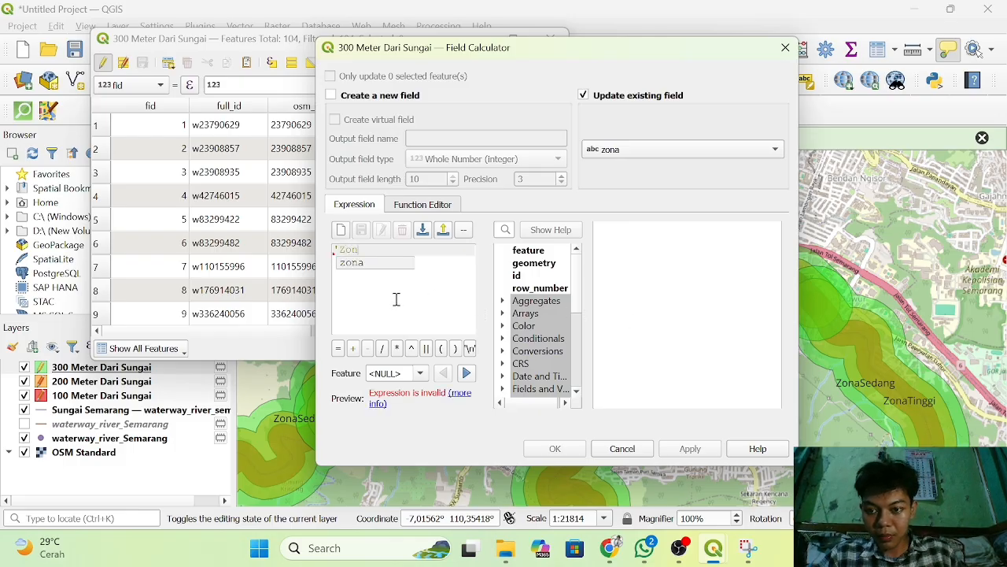
type("a ")
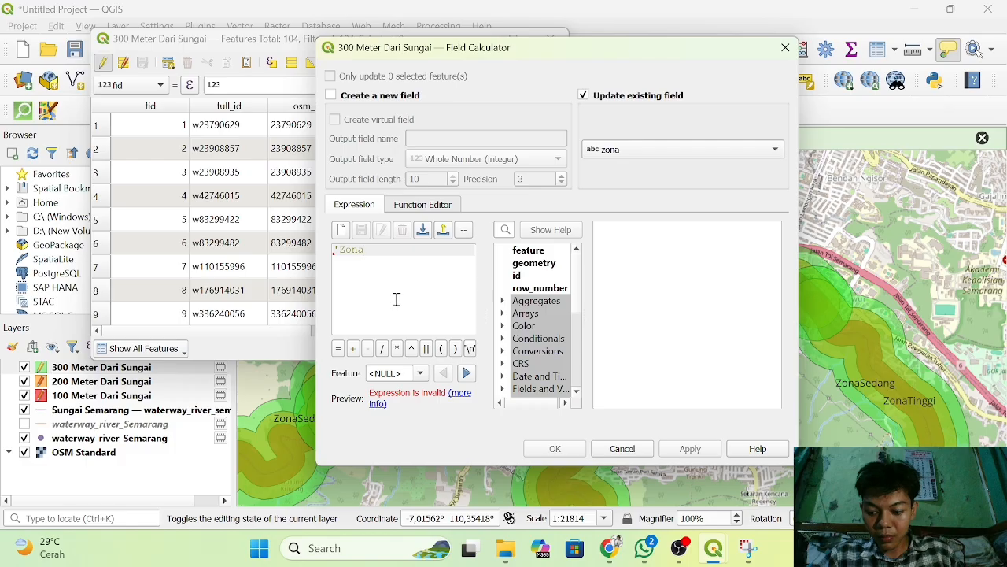
type("Aman'")
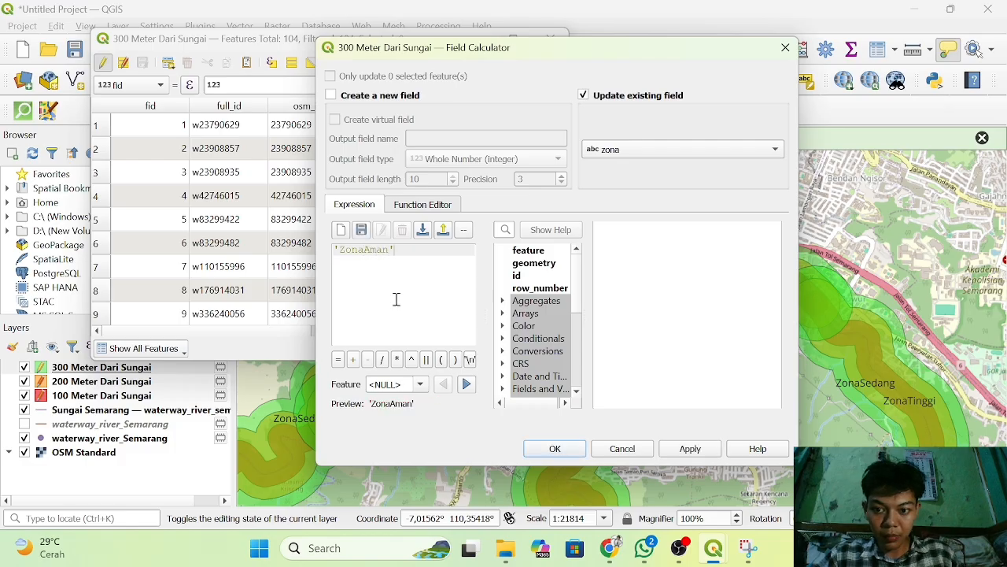
left_click(555, 447)
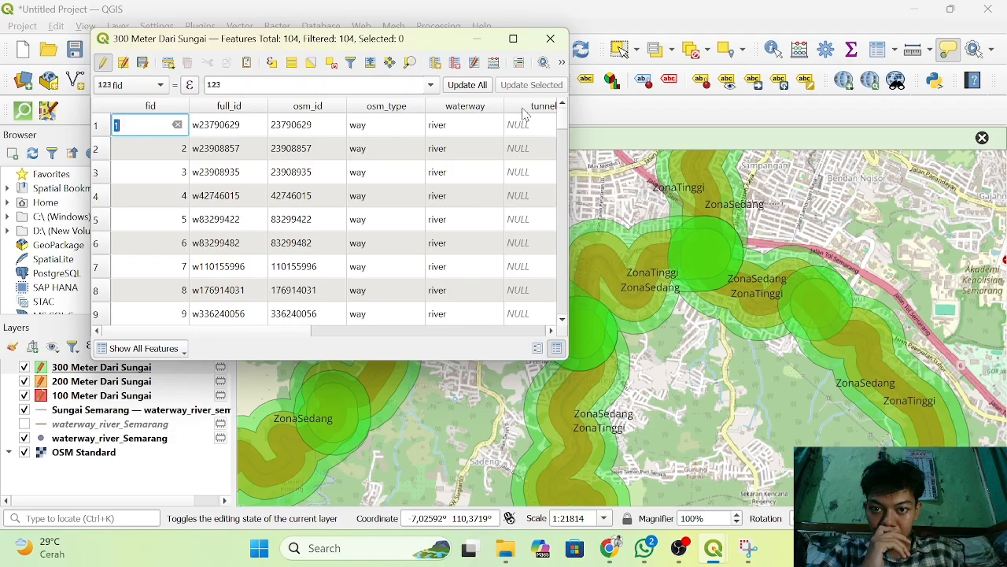
left_click(145, 67)
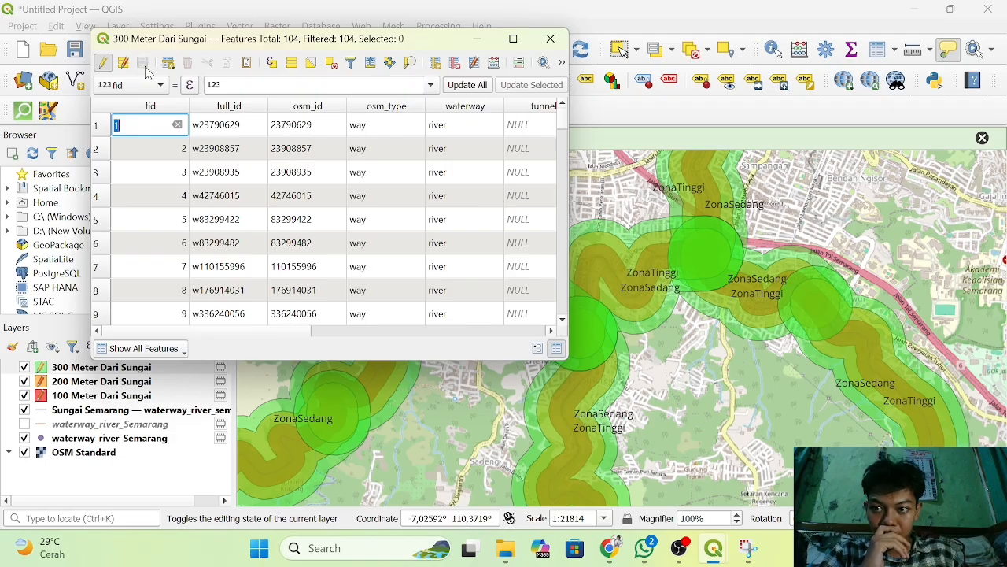
left_click(550, 38)
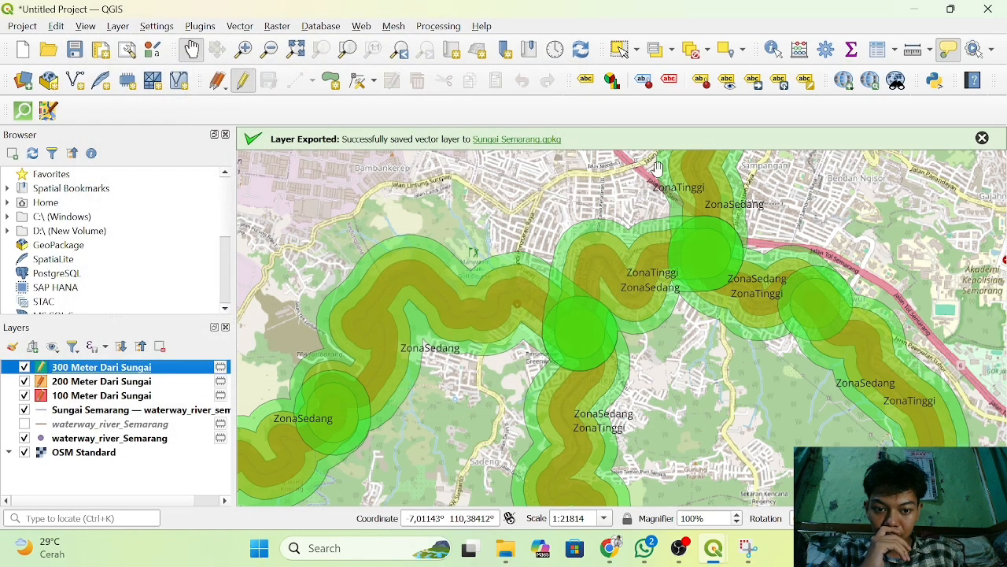
Label the 300 Meter Dari Sungai layer with the zona field as single labels at a text size of 9 pixels.
scroll(865, 302, "down", 1)
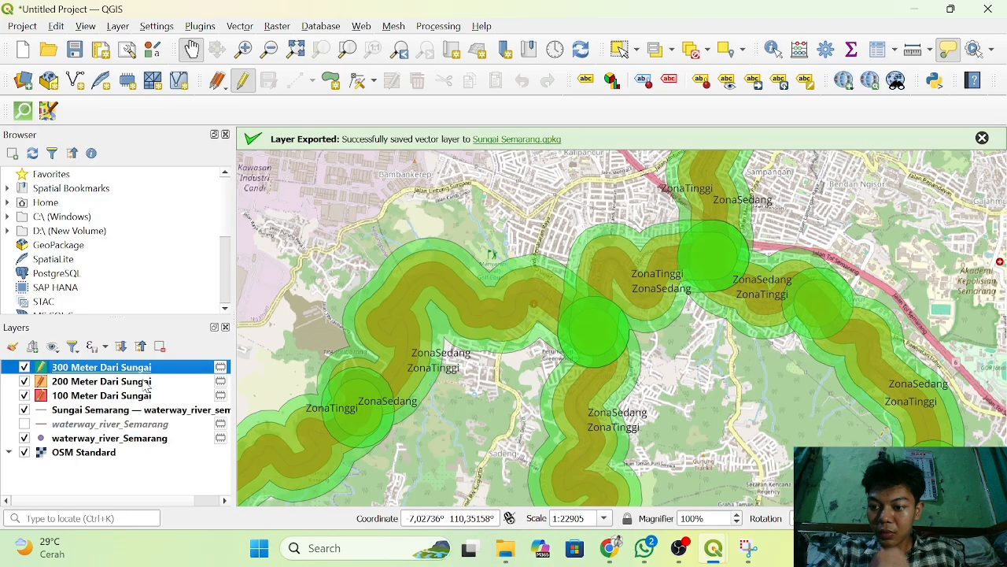
right_click(121, 373)
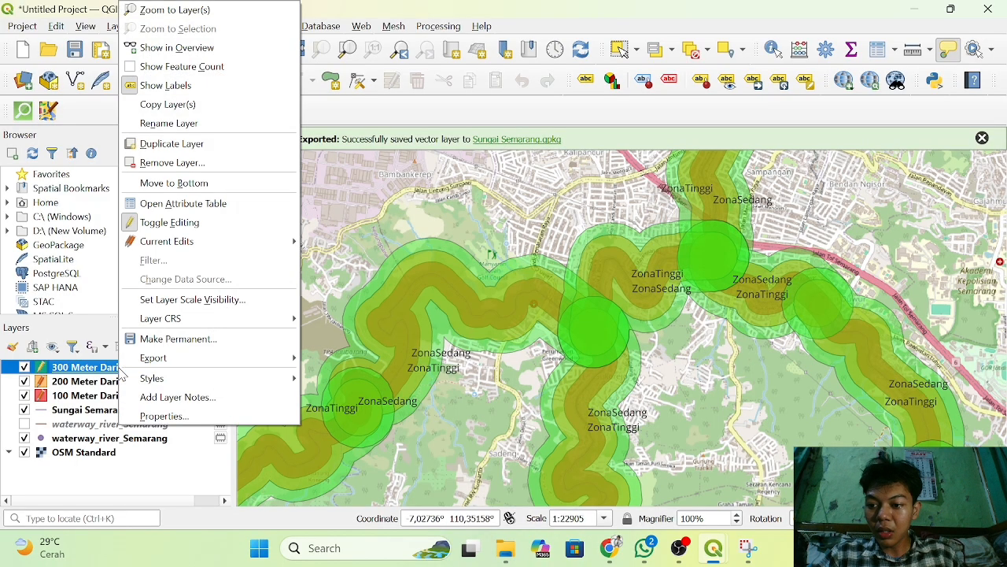
left_click(189, 416)
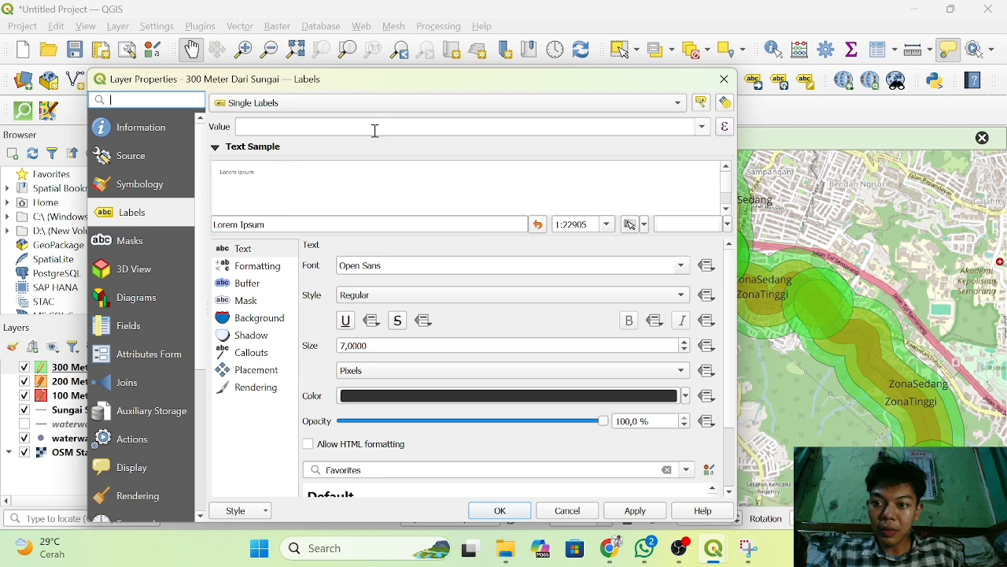
left_click(701, 127)
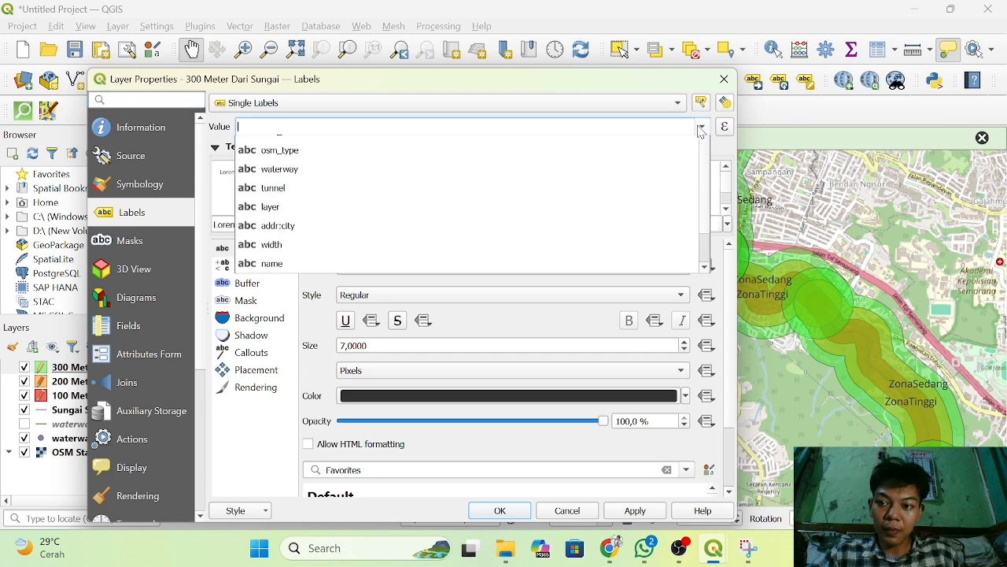
scroll(479, 265, "down", 1)
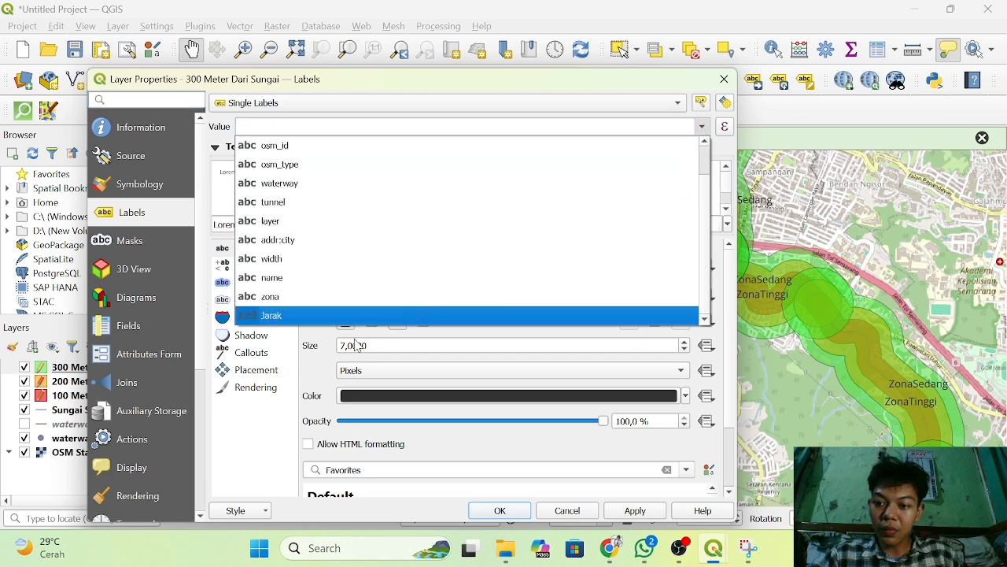
left_click(384, 311)
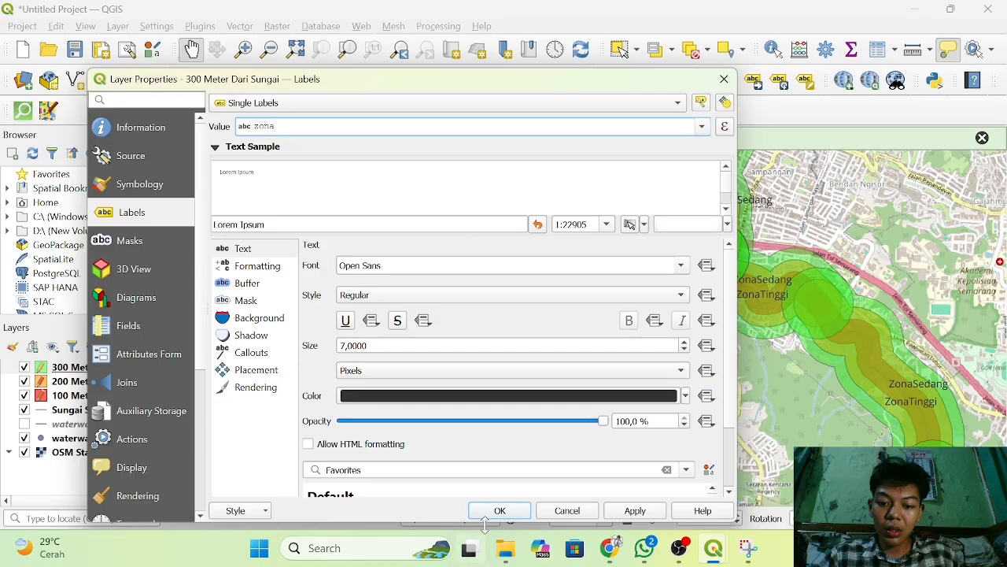
double_click(685, 342)
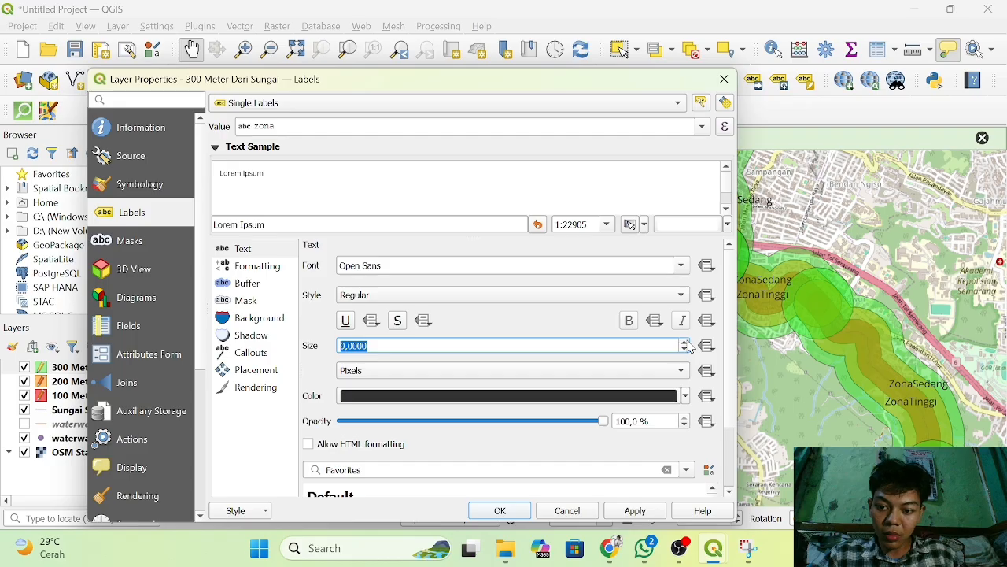
left_click(500, 510)
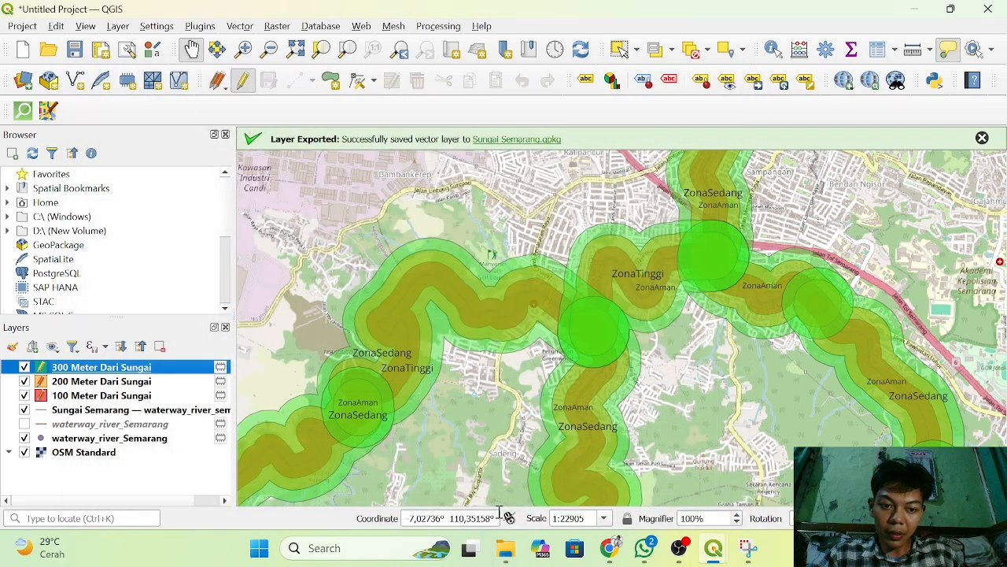
Examine the zona labels on the three river buffers at several map scales.
scroll(716, 355, "down", 1)
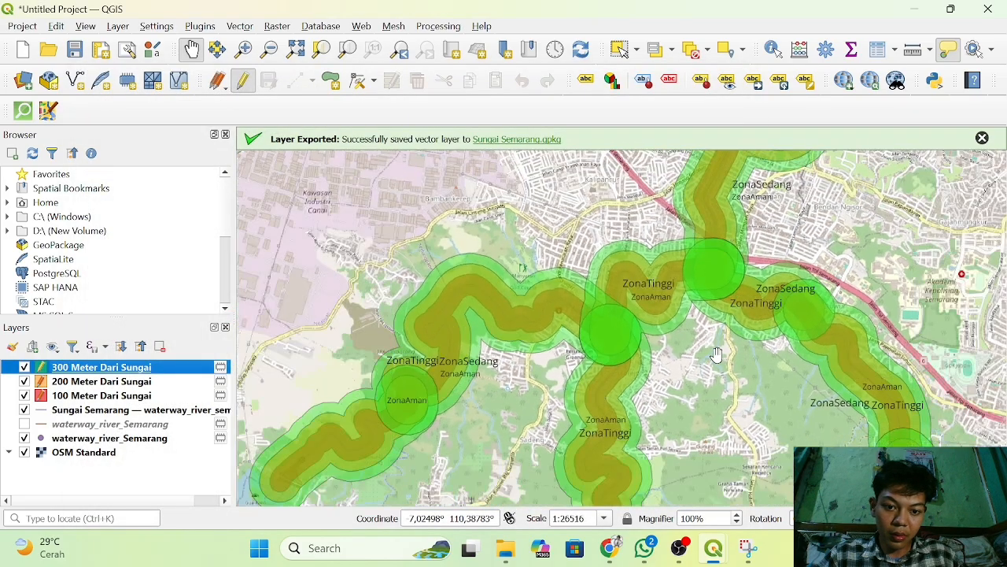
scroll(717, 354, "down", 2)
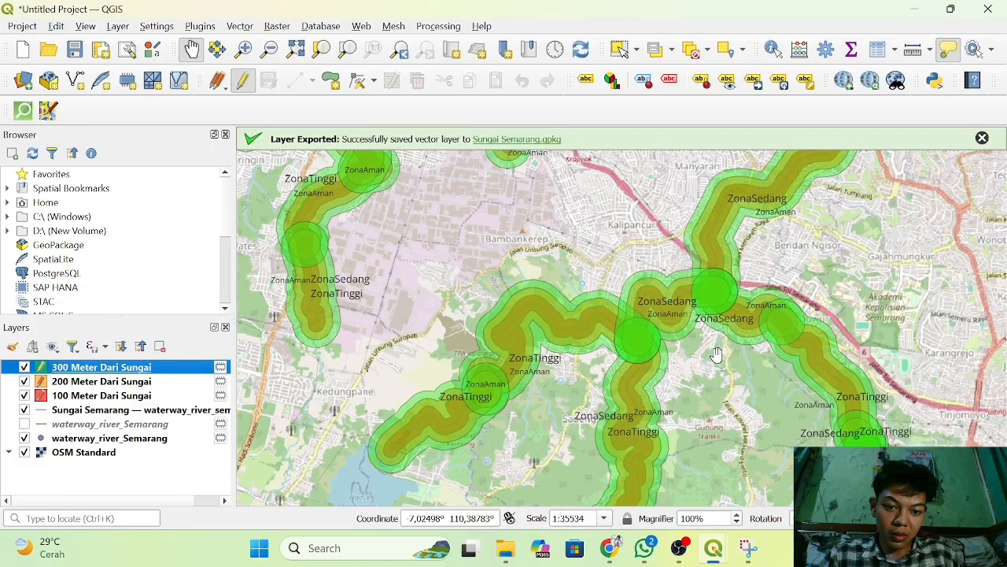
scroll(716, 354, "up", 7)
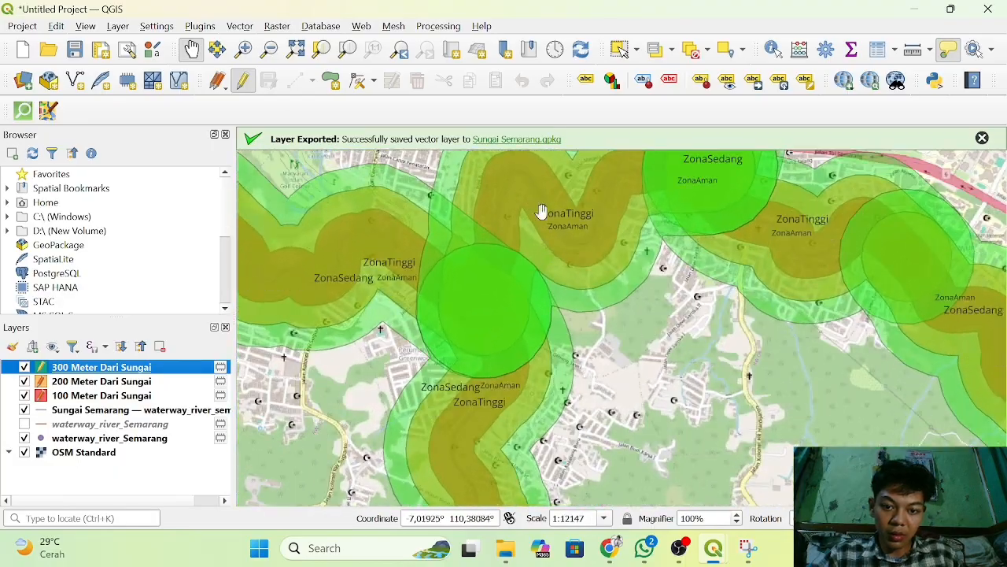
left_click_drag(591, 218, 641, 315)
scroll(641, 314, "up", 2)
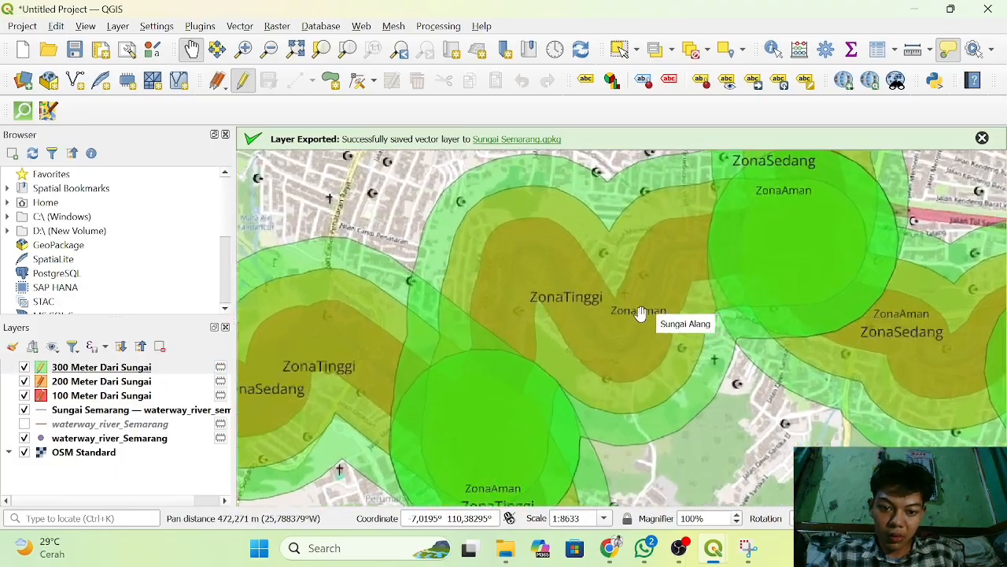
scroll(640, 313, "up", 2)
scroll(641, 313, "down", 1)
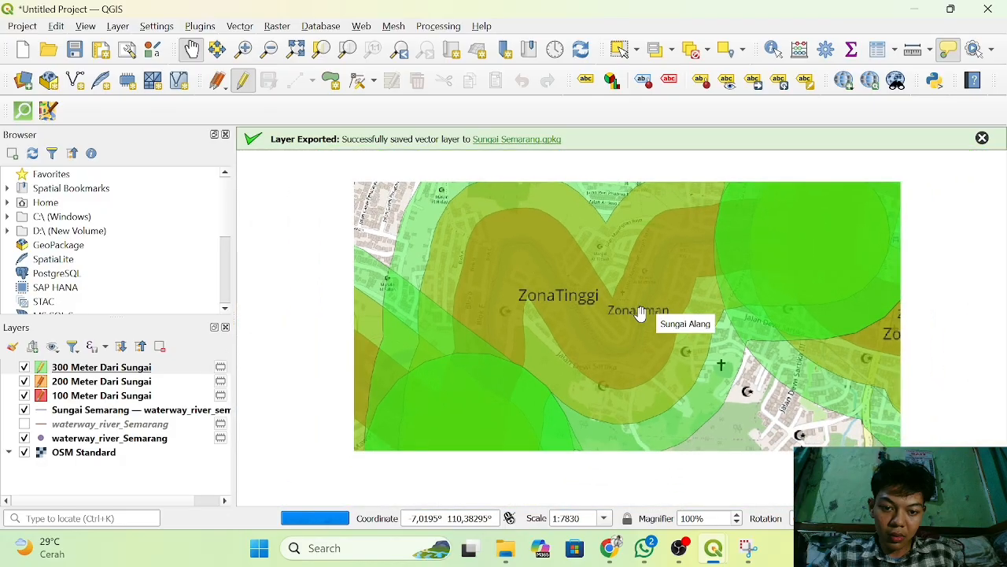
scroll(640, 313, "down", 5)
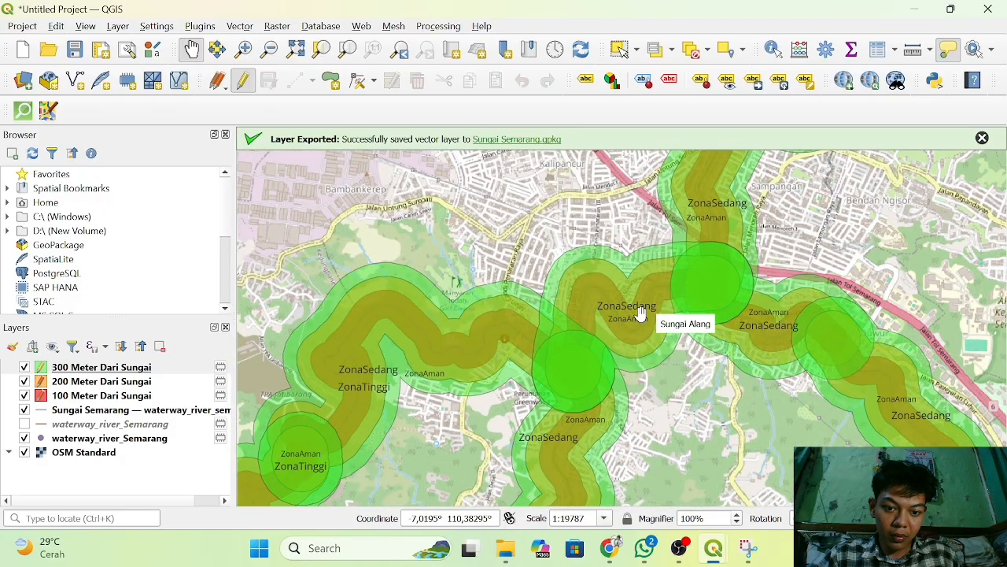
Identify two Kali Garang segments of the 300 Meter Dari Sungai layer to read their attributes, then close the results.
left_click_drag(761, 391, 602, 430)
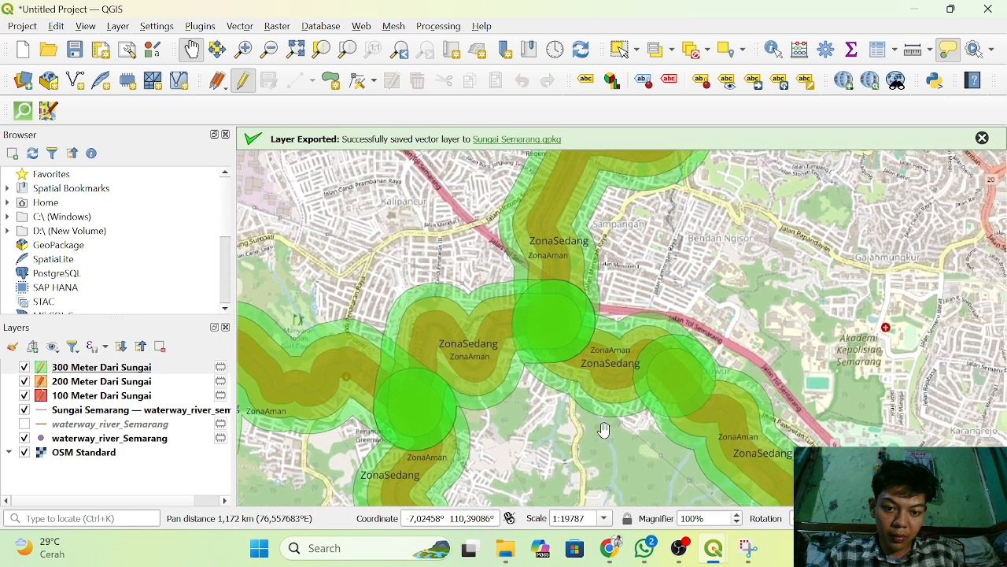
left_click_drag(580, 360, 545, 324)
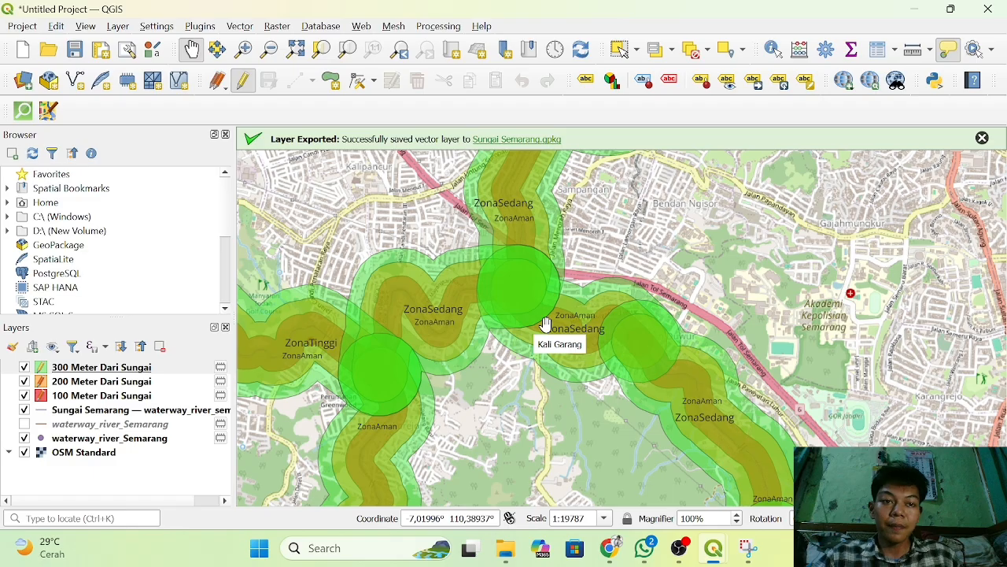
left_click(782, 59)
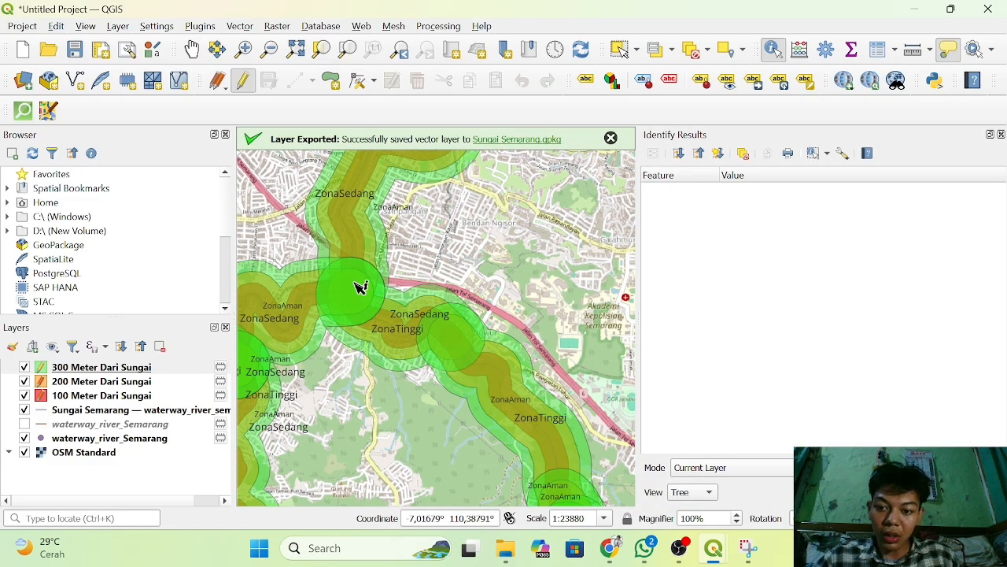
scroll(361, 287, "up", 1)
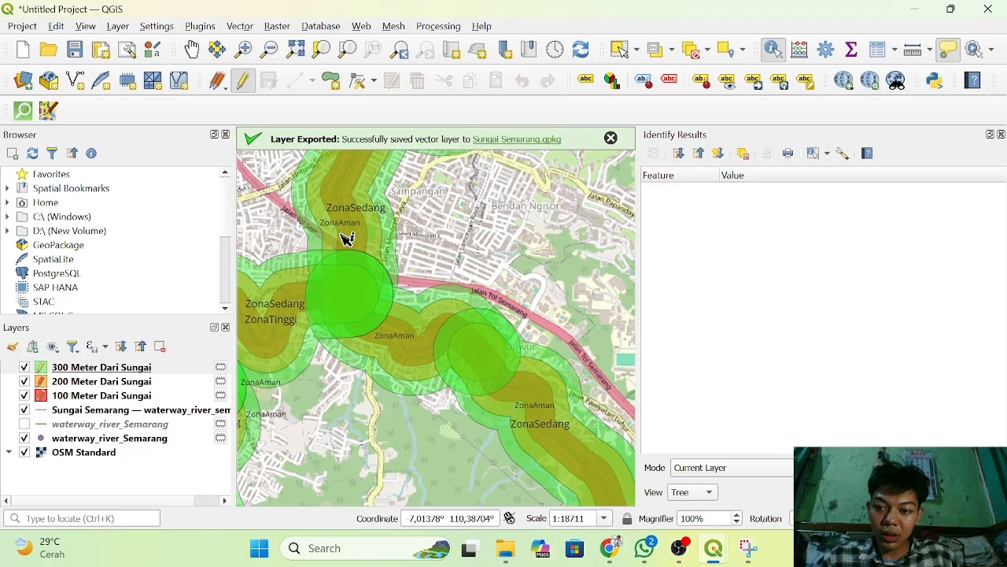
mouse_move(346, 239)
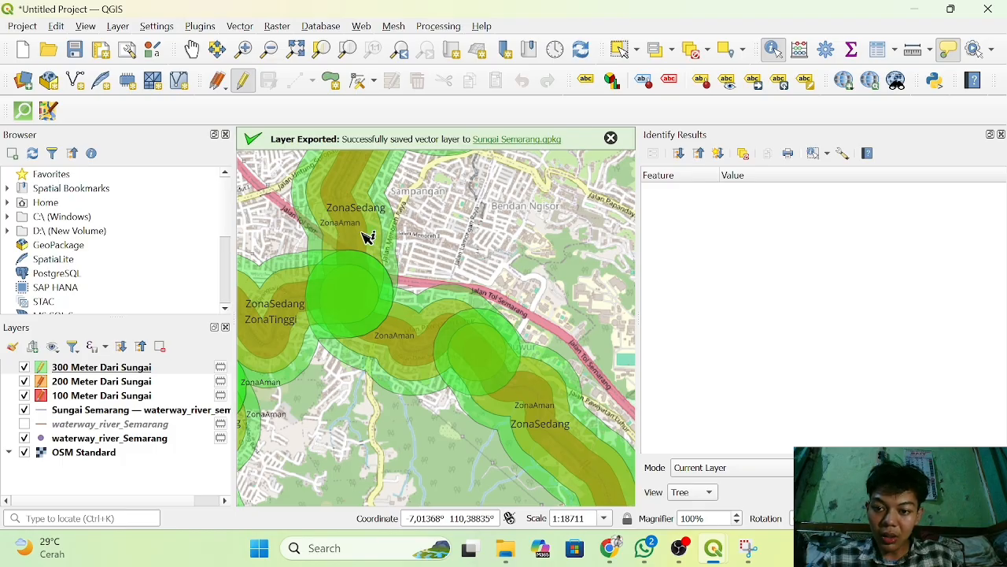
left_click(379, 241)
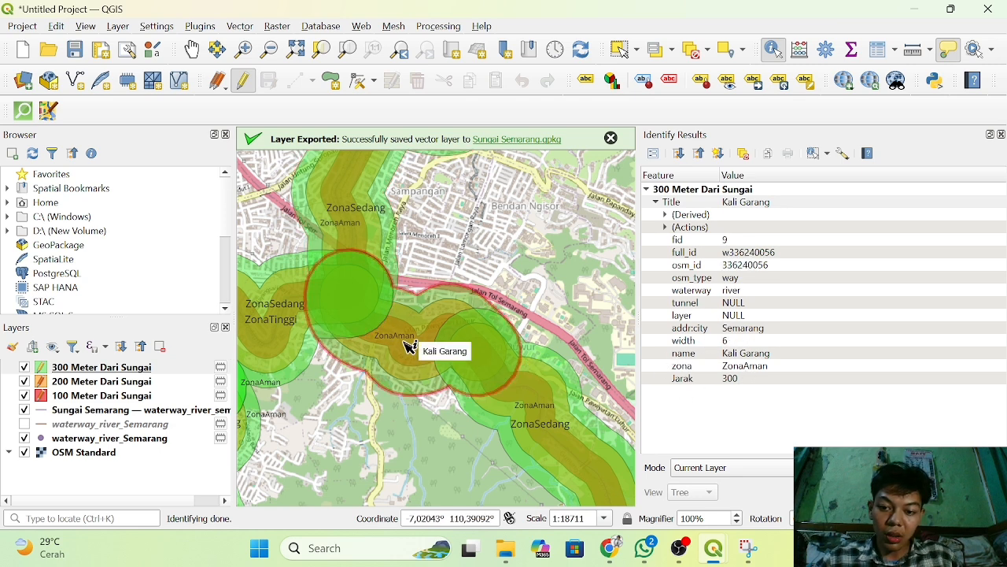
left_click(551, 425)
scroll(551, 425, "down", 3)
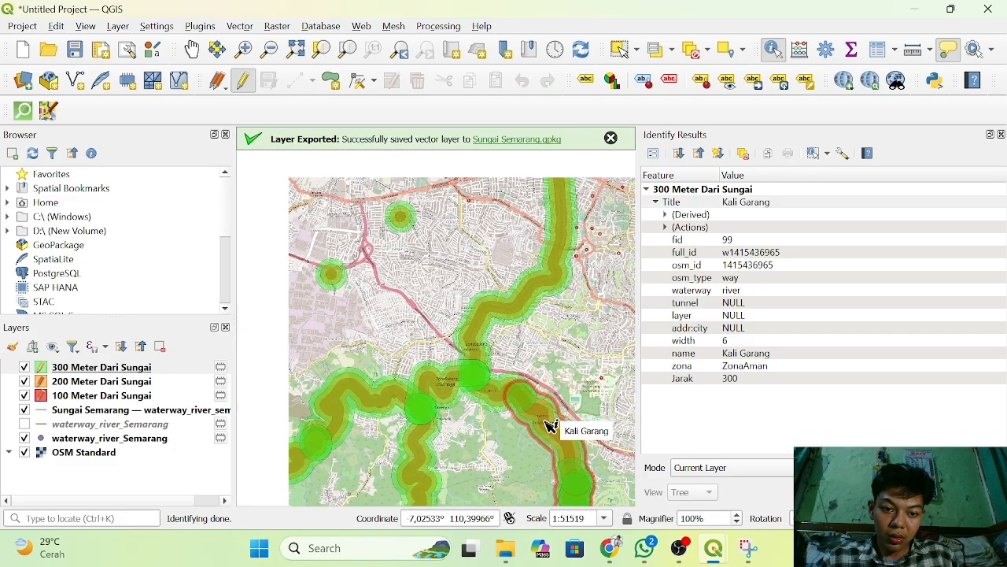
scroll(551, 425, "up", 3)
scroll(551, 425, "up", 1)
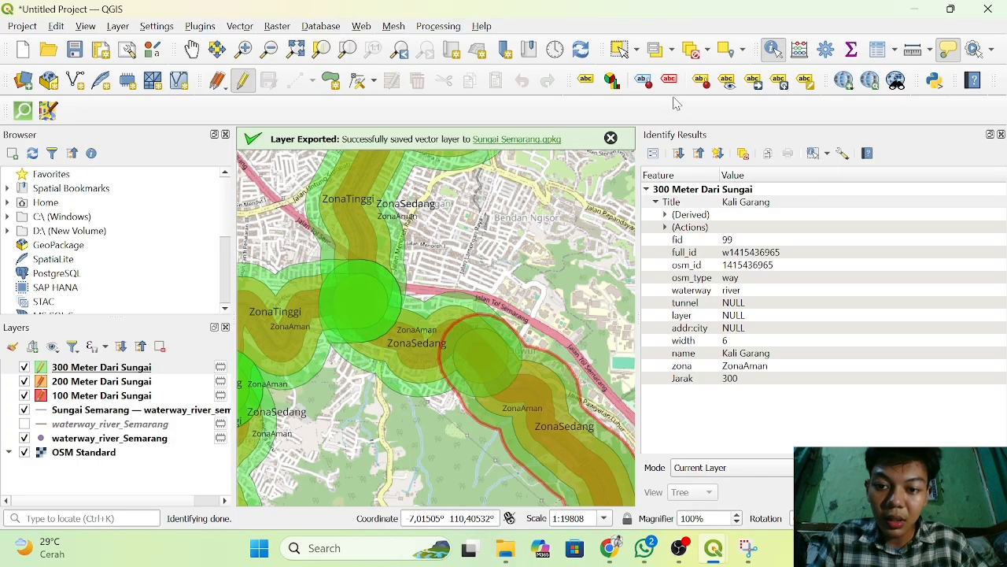
left_click(1001, 134)
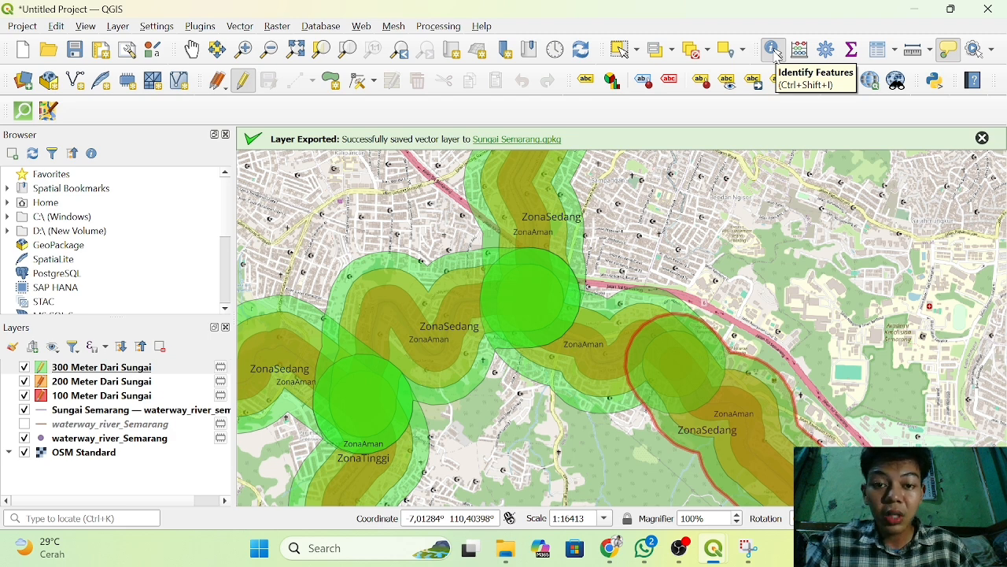
Identify the northern Kali Garang buffer of the 300 Meter Dari Sungai layer, then close the results and the export message.
left_click(774, 50)
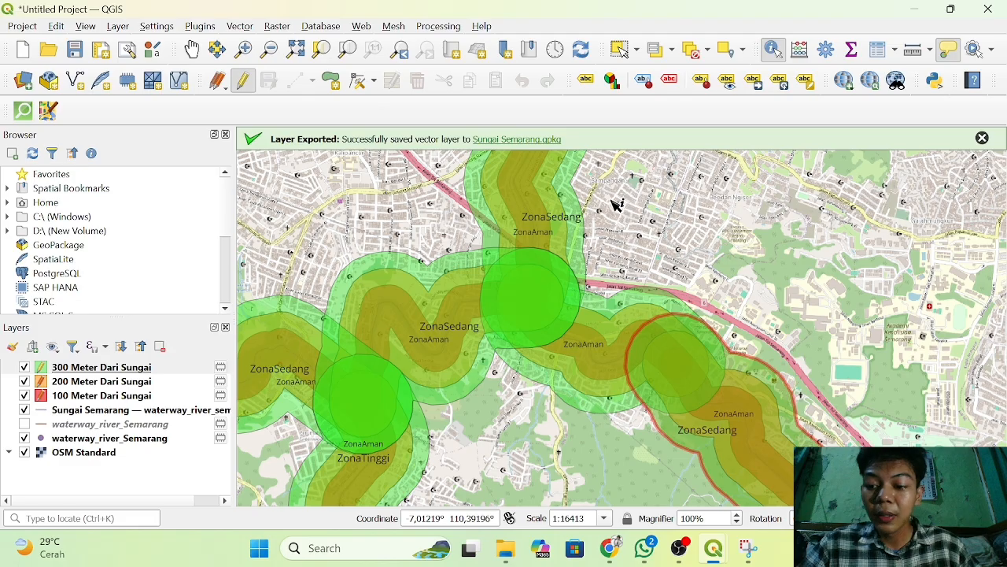
left_click(551, 226)
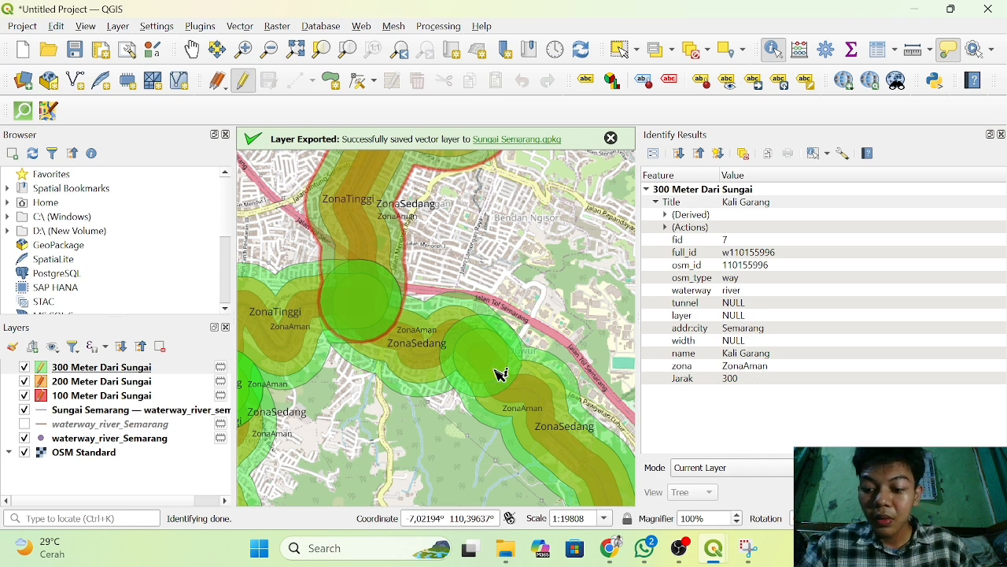
mouse_move(499, 375)
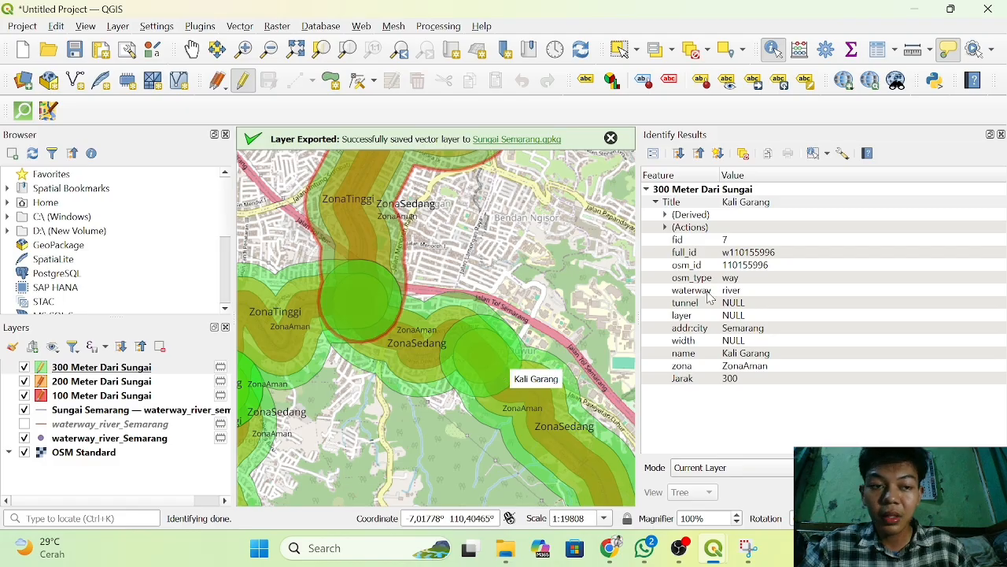
left_click(1001, 135)
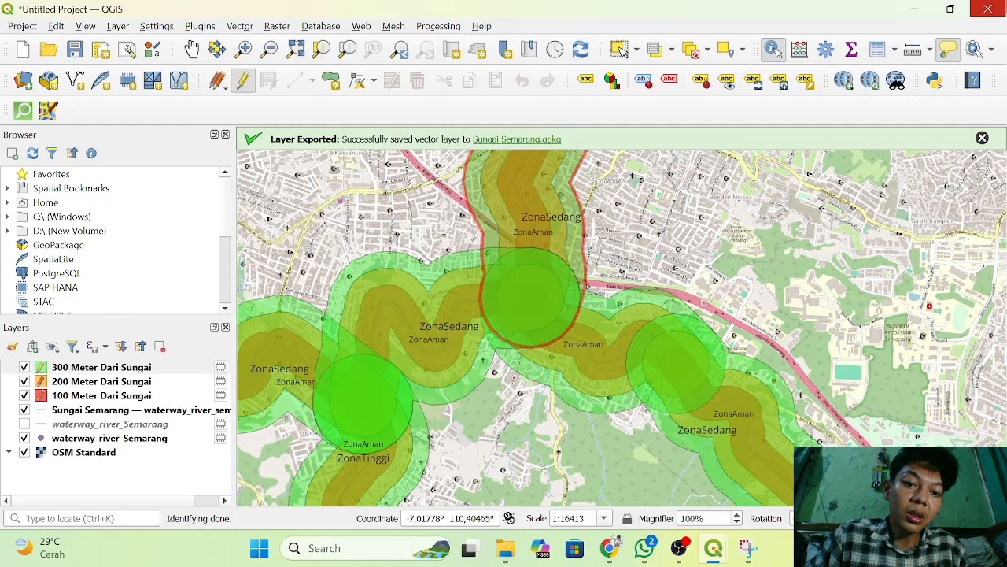
left_click(983, 140)
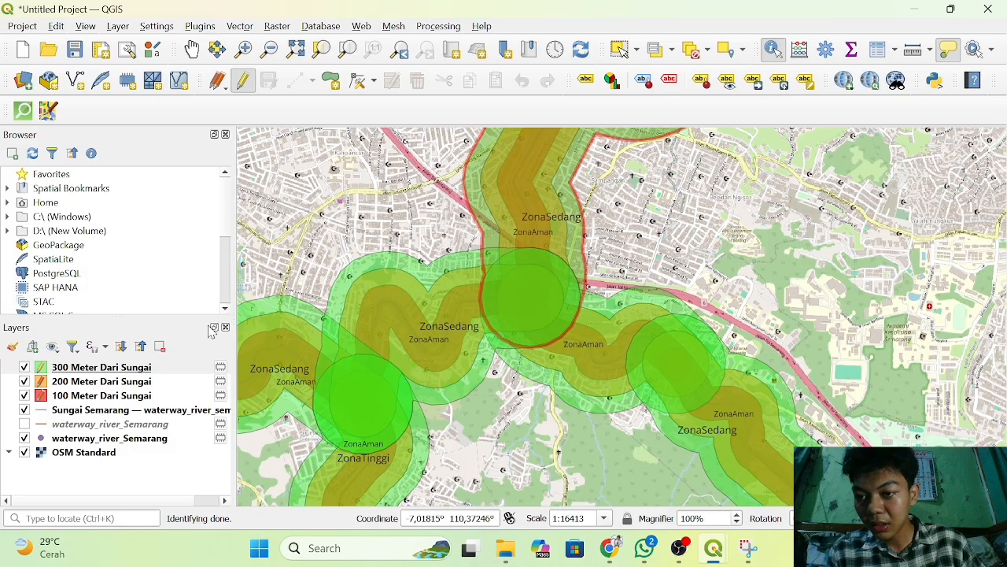
Add ADMINISTRASIDESA_AR_25K.shp from the [LapakGIS.com] KOTA SEMARANG folder as a vector layer, showing only SHP files while choosing it.
left_click(118, 28)
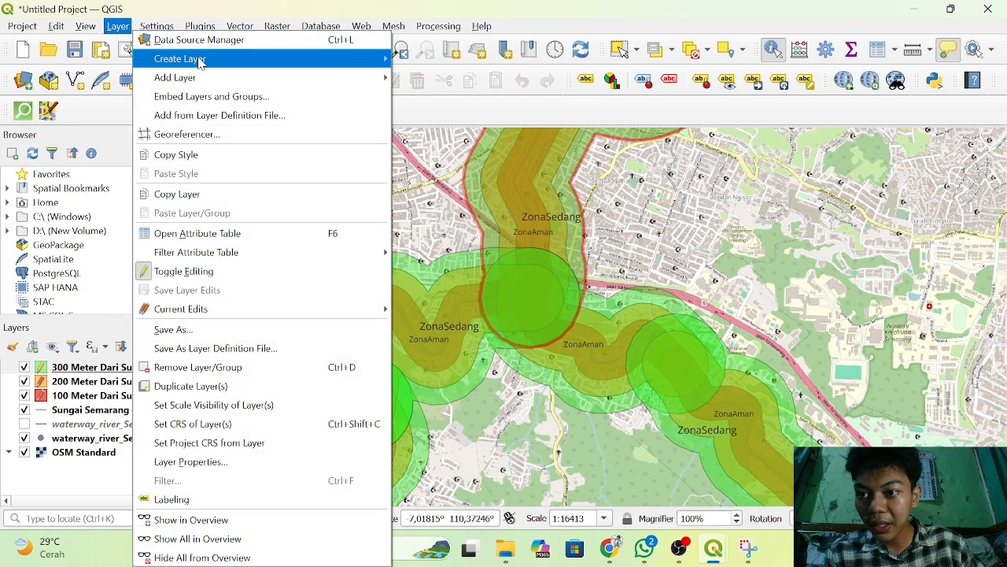
mouse_move(226, 86)
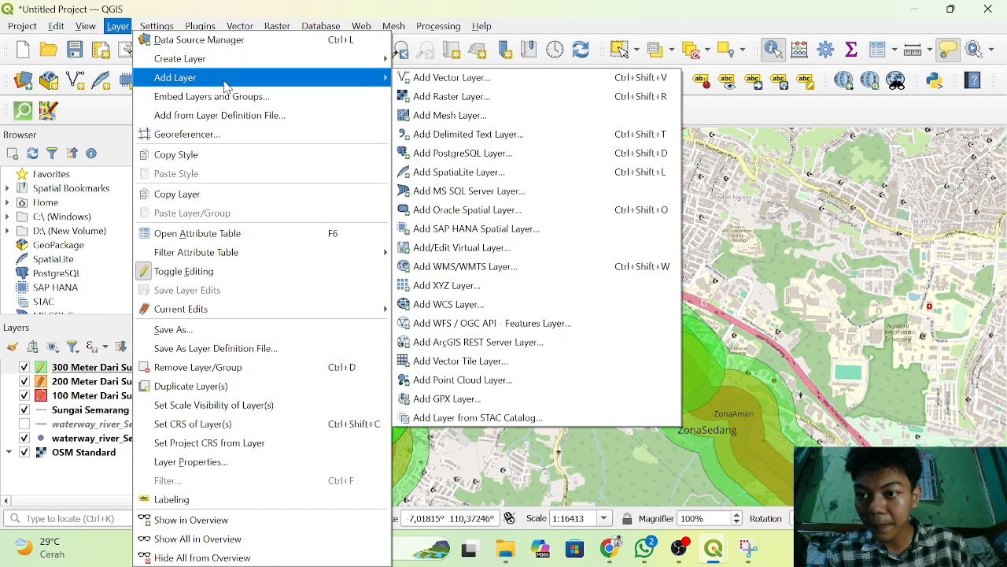
left_click(425, 78)
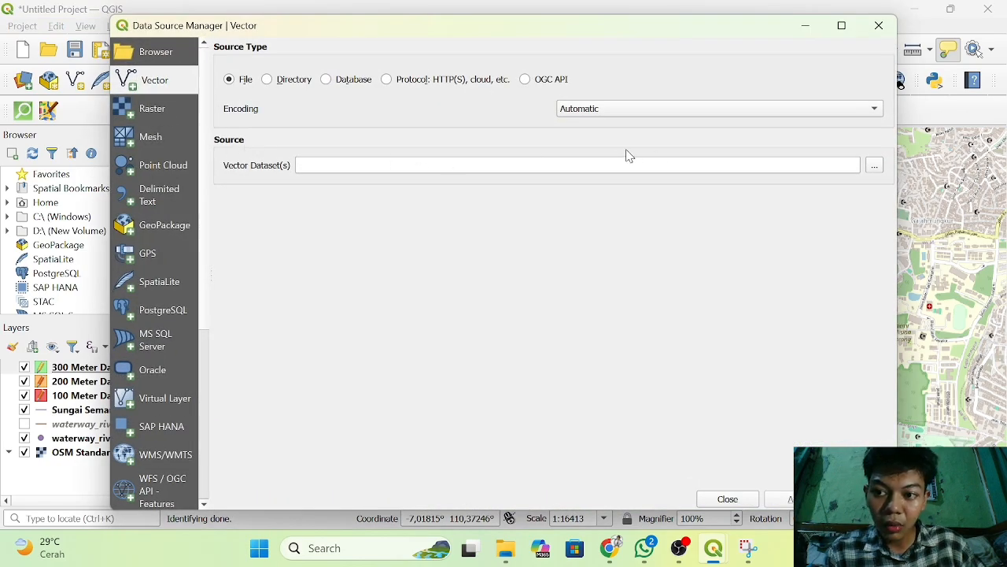
left_click(876, 167)
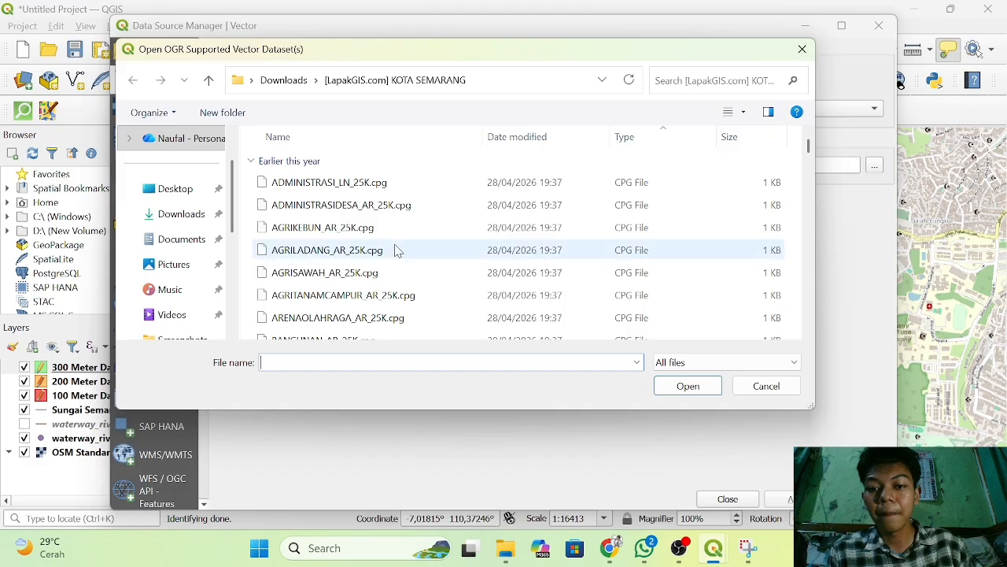
left_click(709, 137)
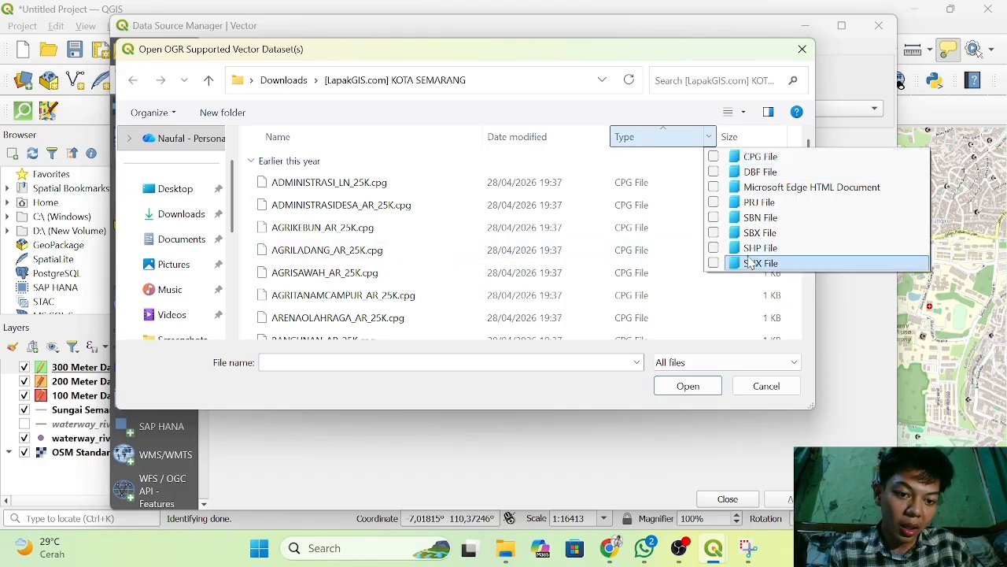
left_click(746, 249)
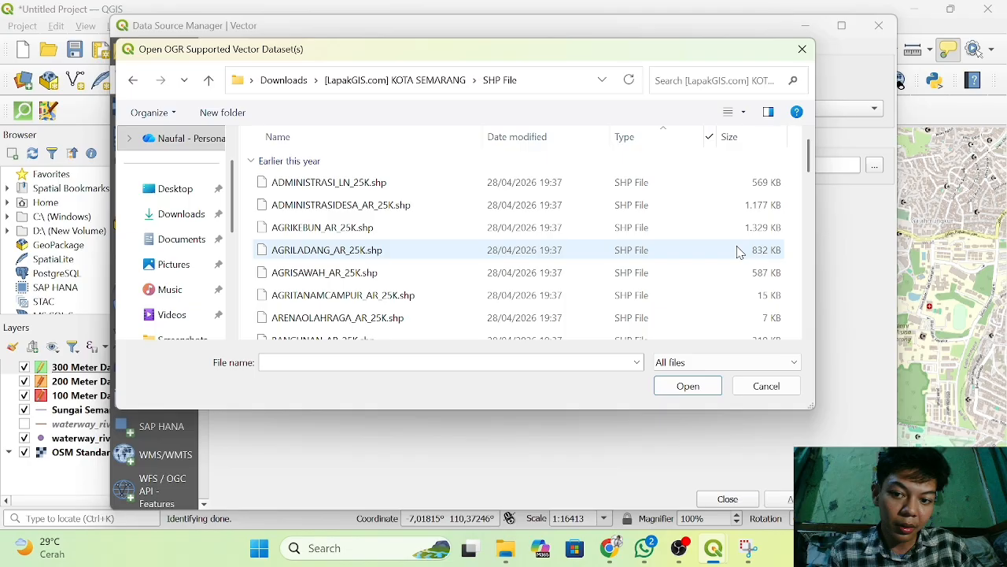
left_click(388, 209)
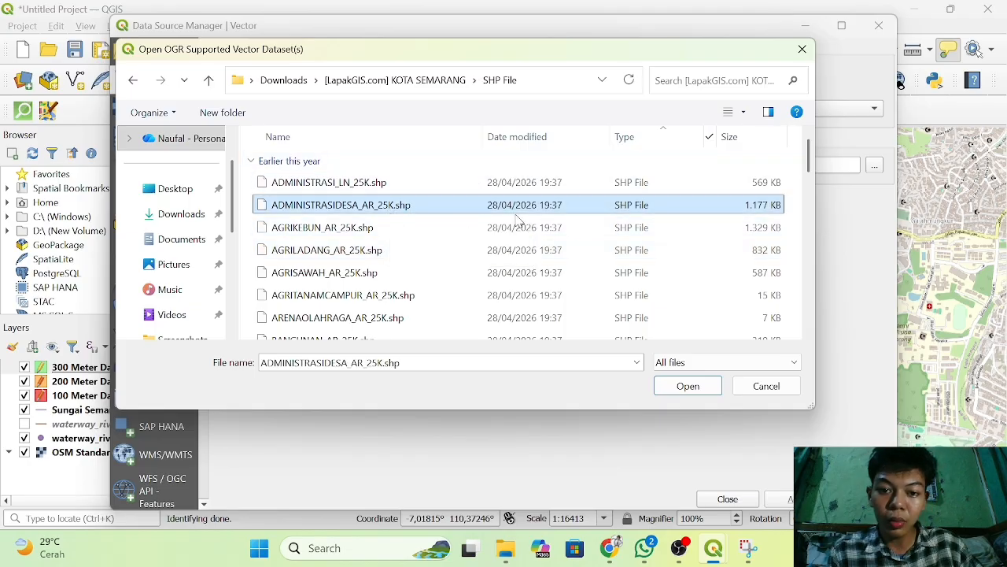
left_click(688, 388)
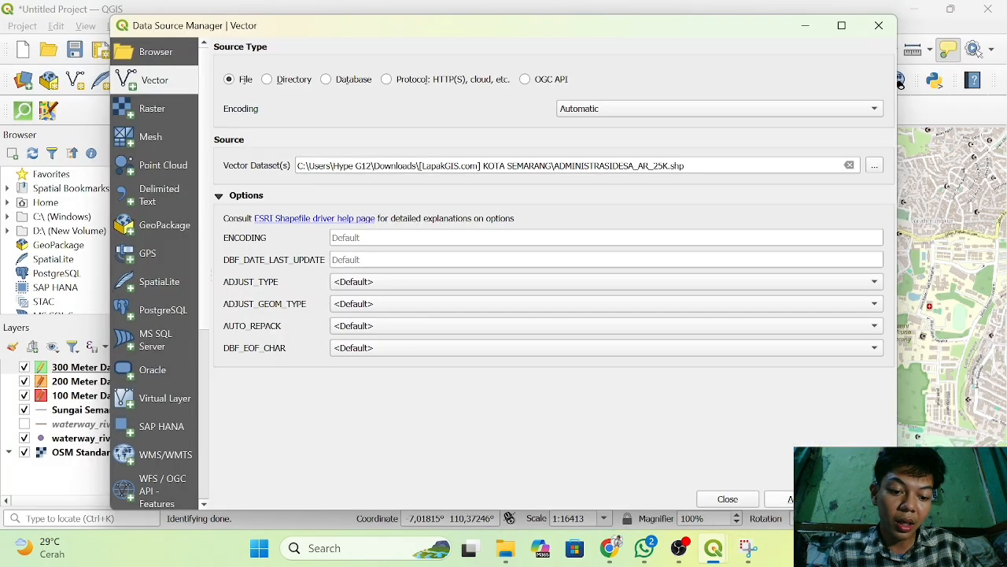
left_click(783, 499)
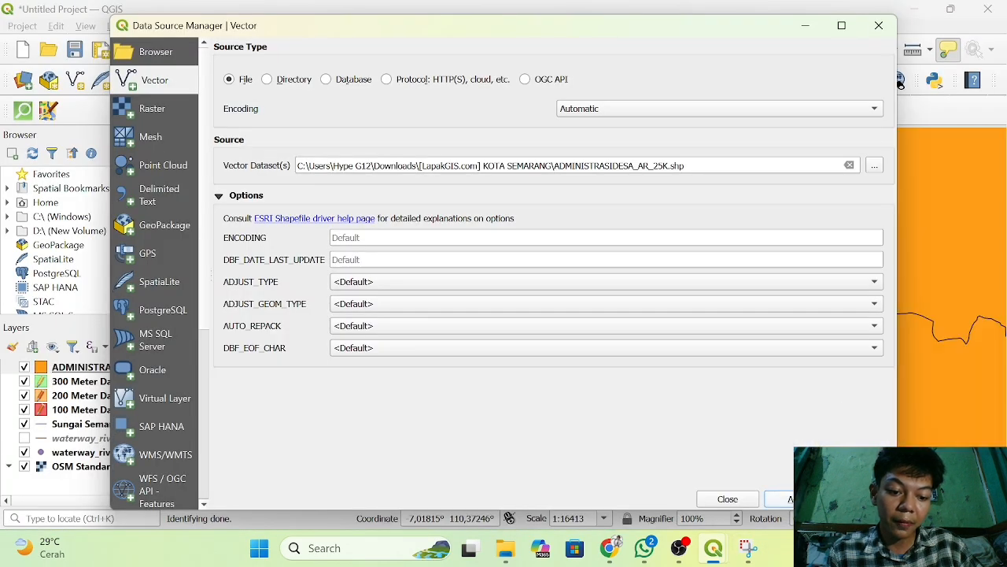
left_click(879, 26)
Examine the village boundary layer across the whole city, query the attributes of its polygons and close the results.
scroll(685, 342, "down", 3)
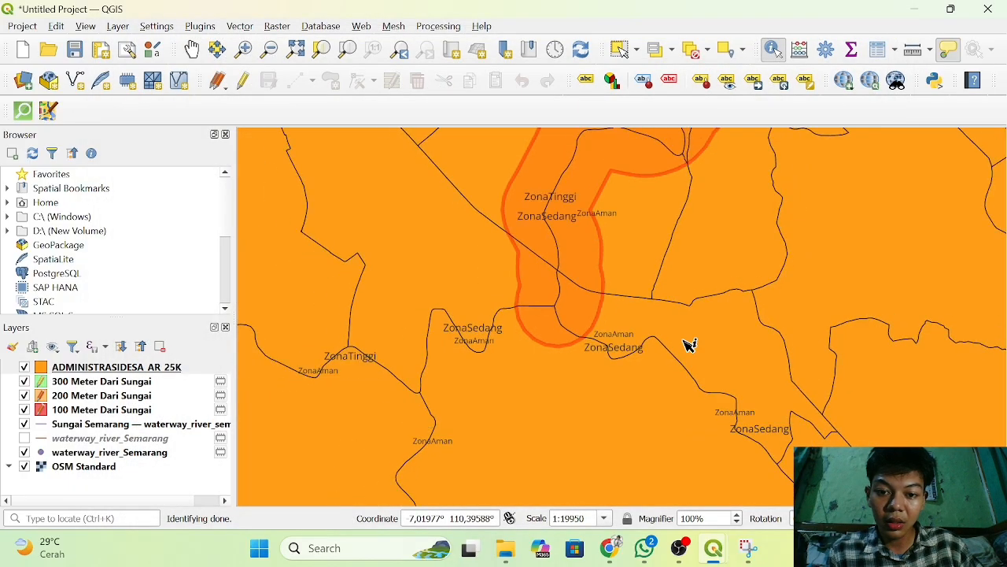
scroll(685, 341, "down", 5)
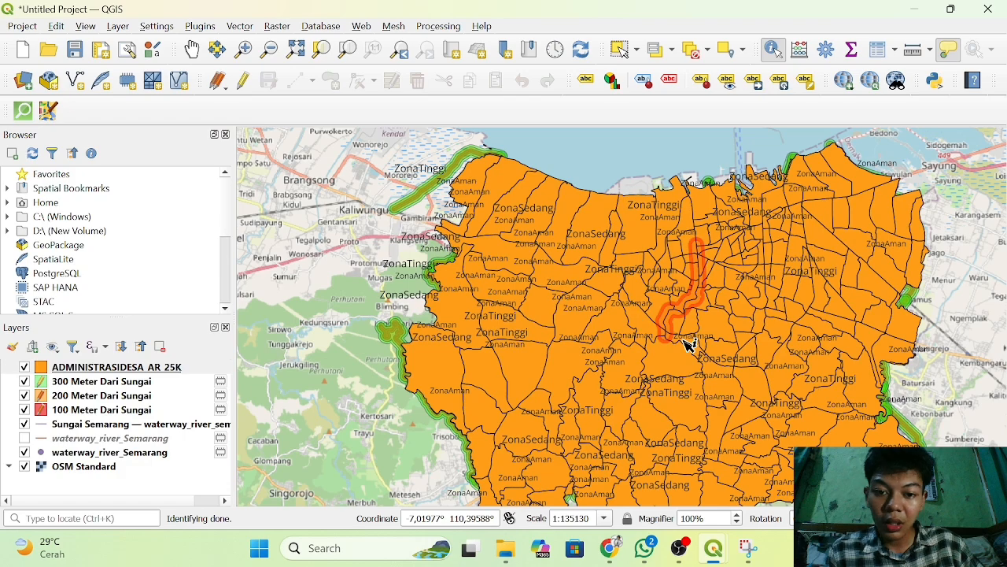
scroll(685, 342, "down", 1)
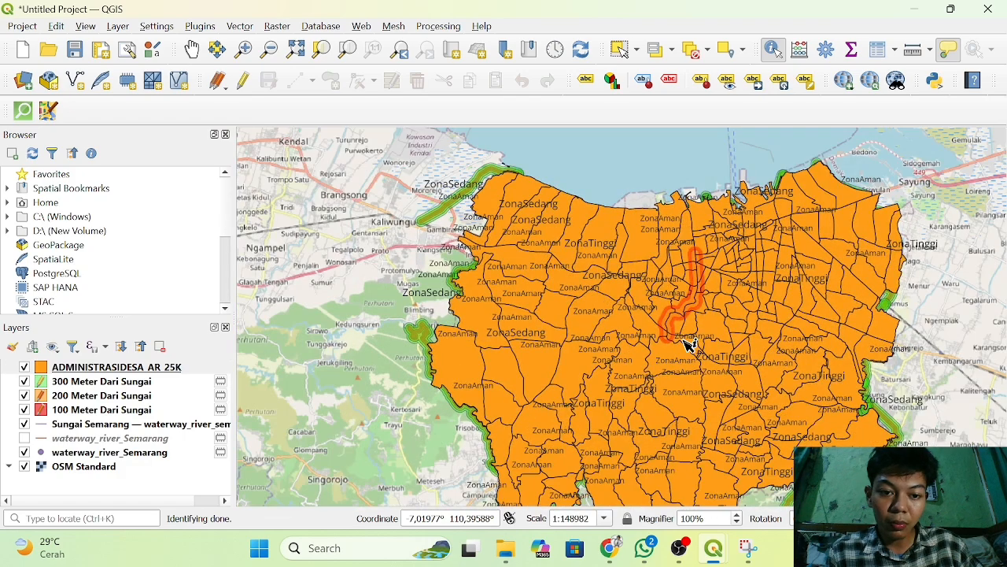
scroll(689, 345, "up", 1)
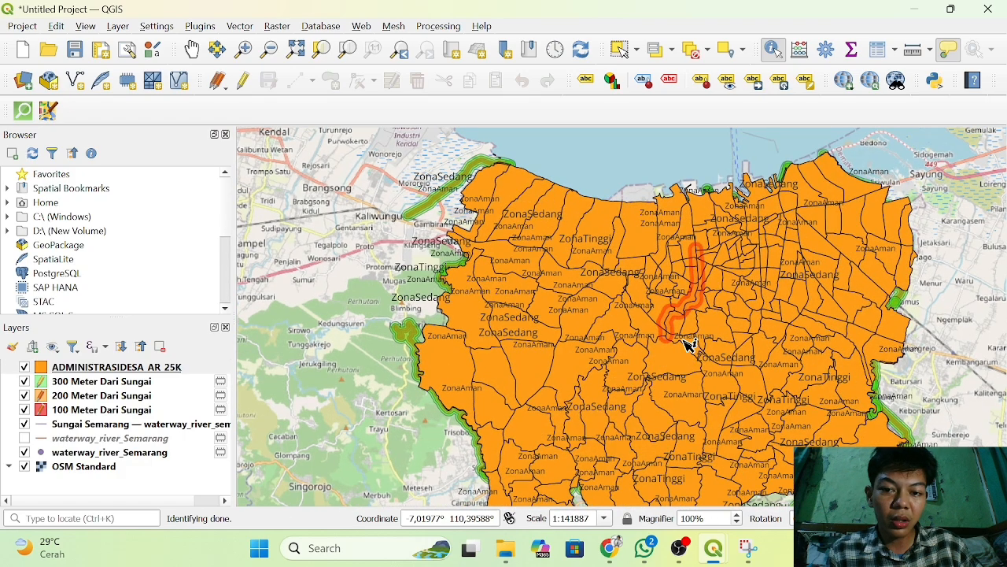
left_click(652, 265)
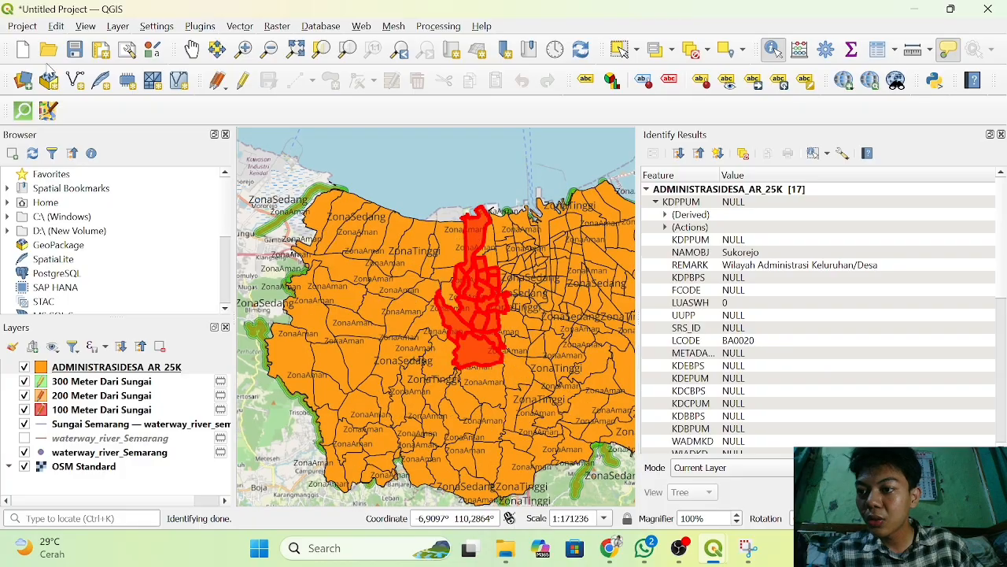
left_click(191, 49)
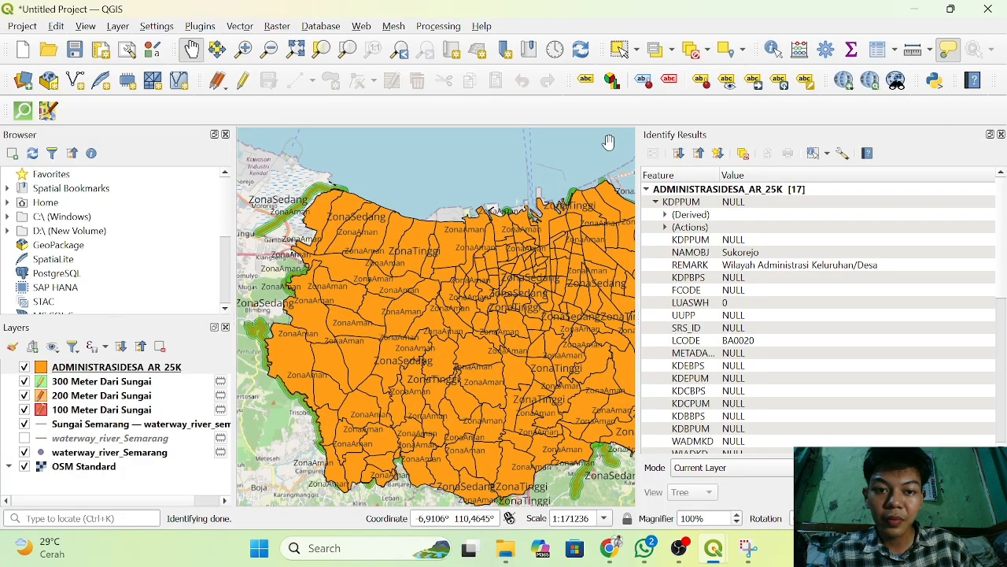
left_click(1001, 136)
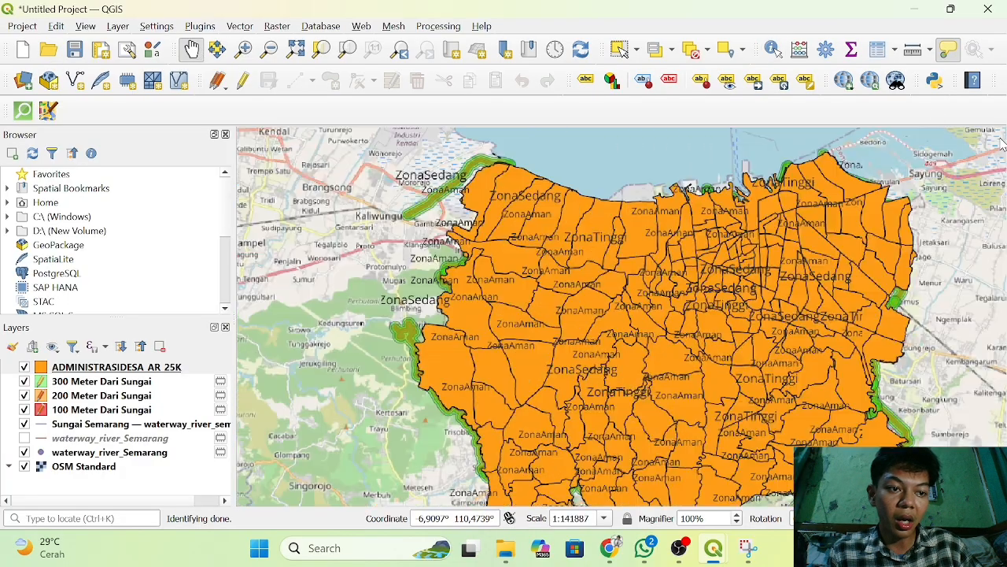
left_click_drag(652, 288, 644, 240)
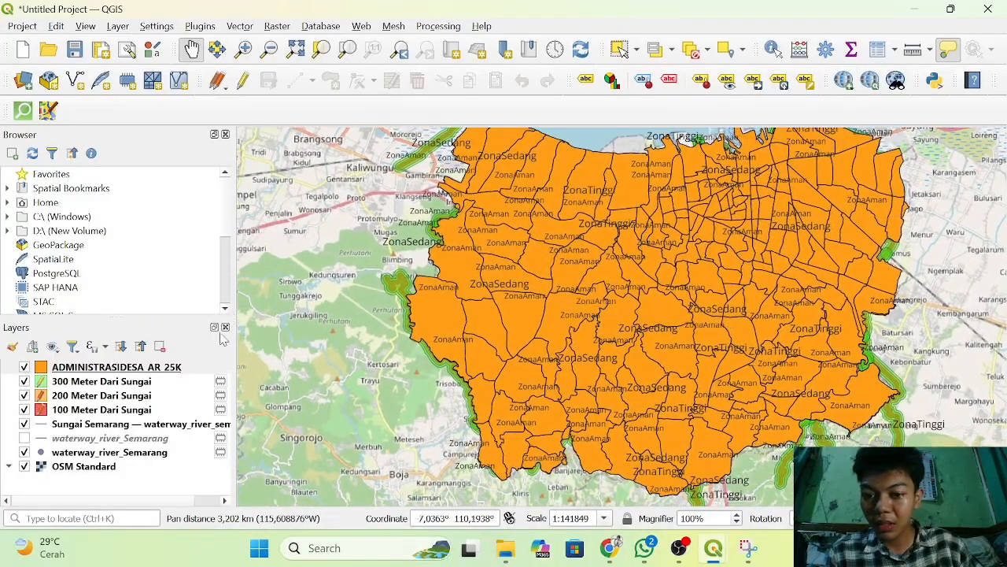
Give the ADMINISTRASIDESA_AR_25K layer a blue fill with 19.9% opacity in its symbology.
left_click(83, 371)
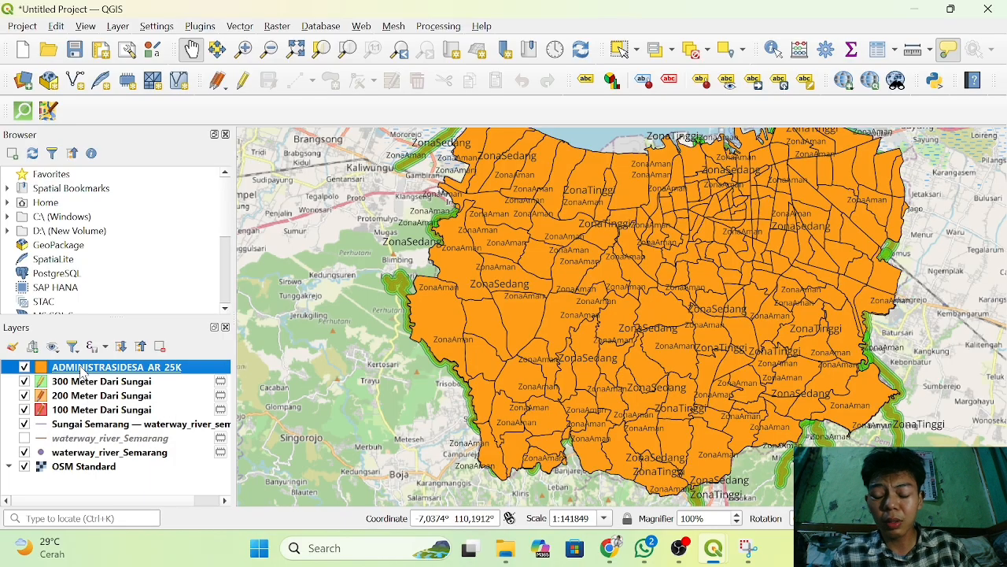
right_click(81, 373)
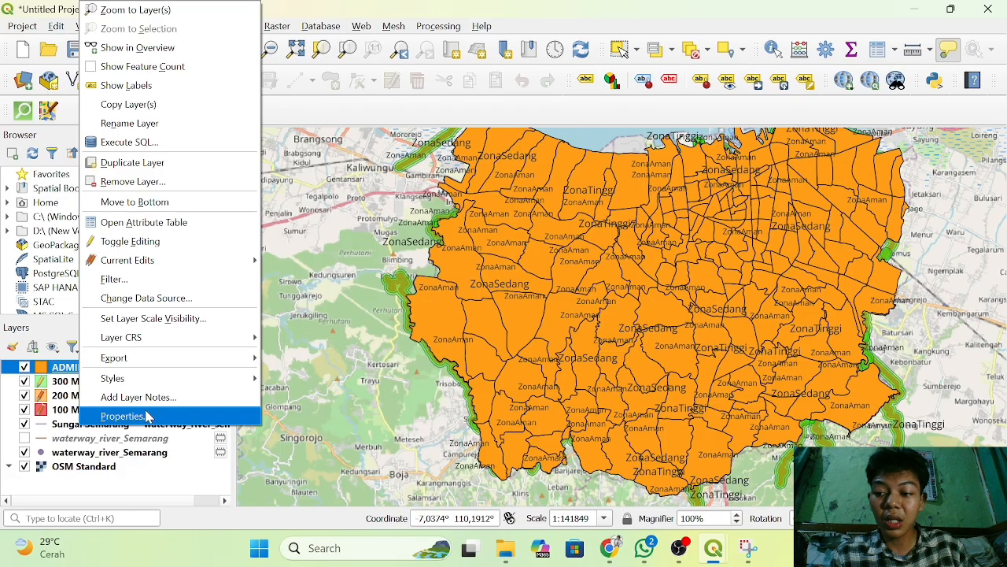
left_click(147, 416)
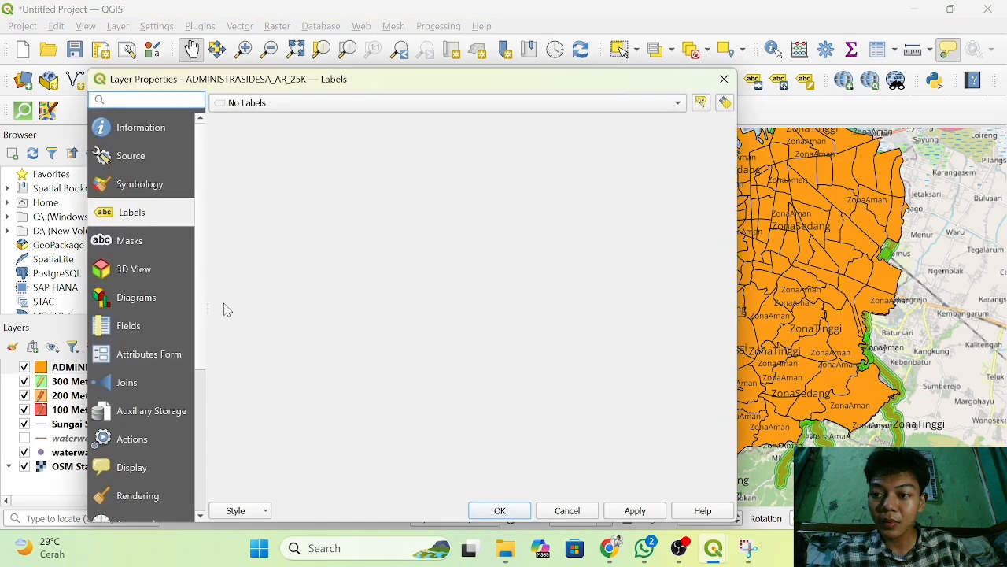
left_click(143, 184)
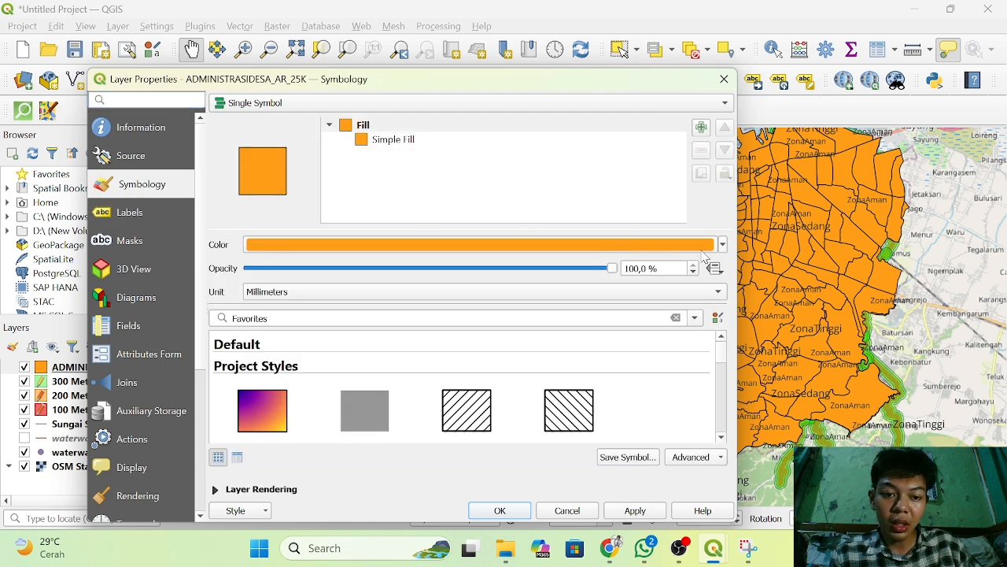
left_click(723, 245)
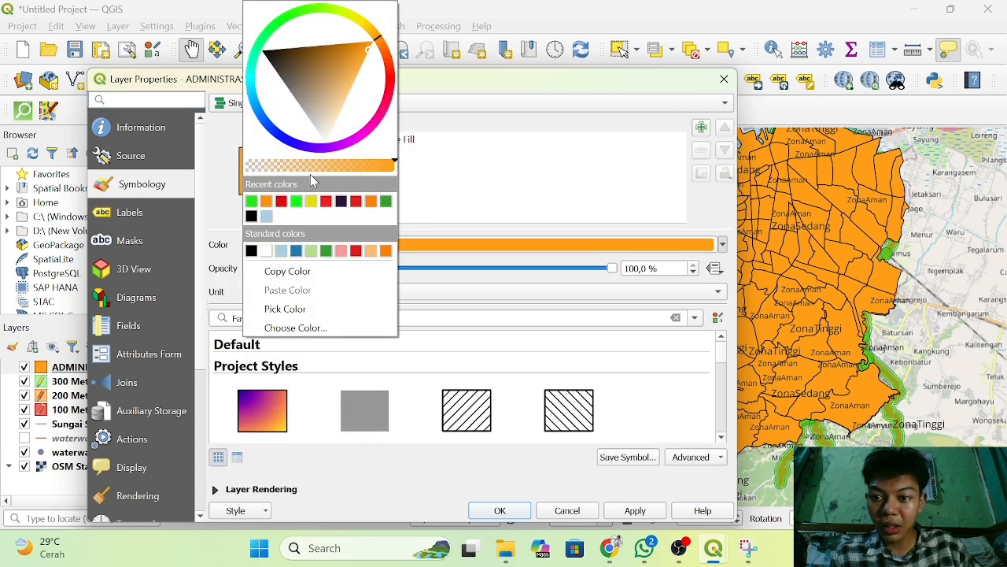
left_click(280, 138)
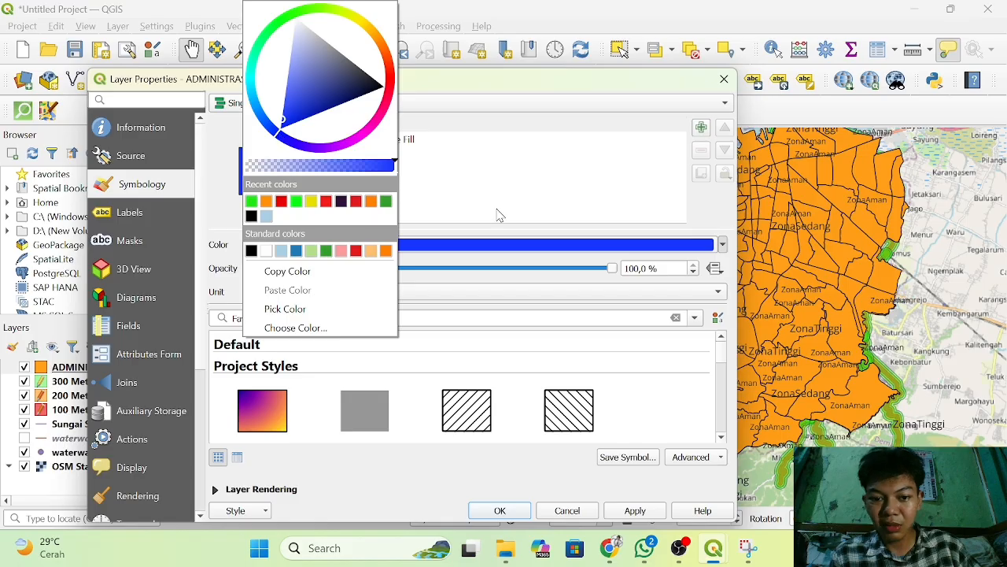
left_click(469, 325)
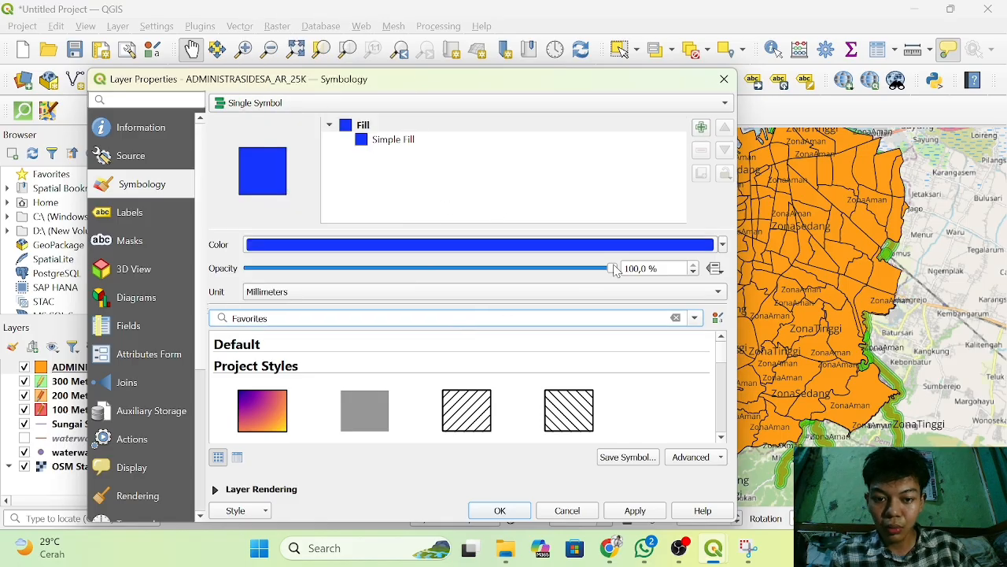
left_click_drag(613, 268, 324, 318)
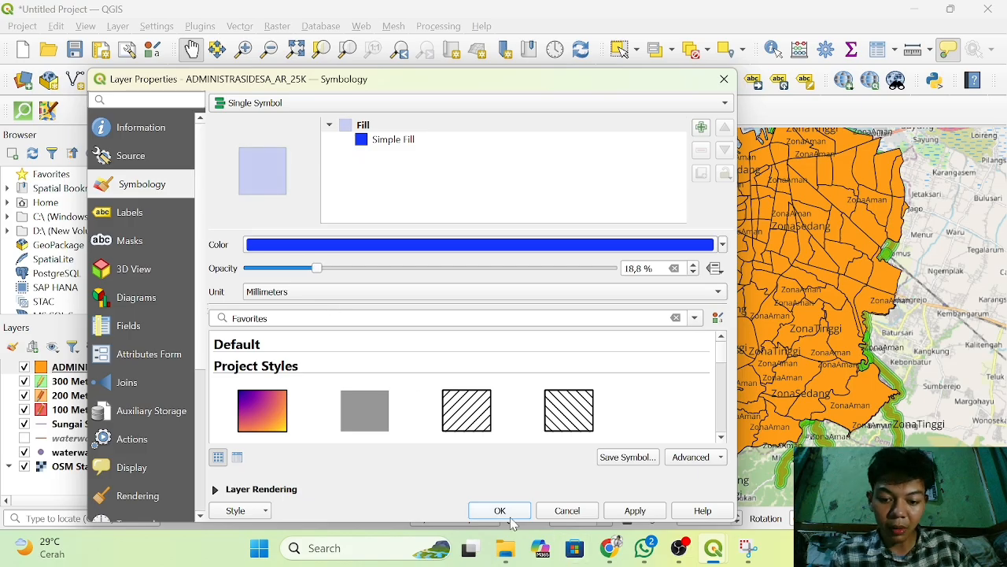
left_click_drag(318, 268, 323, 268)
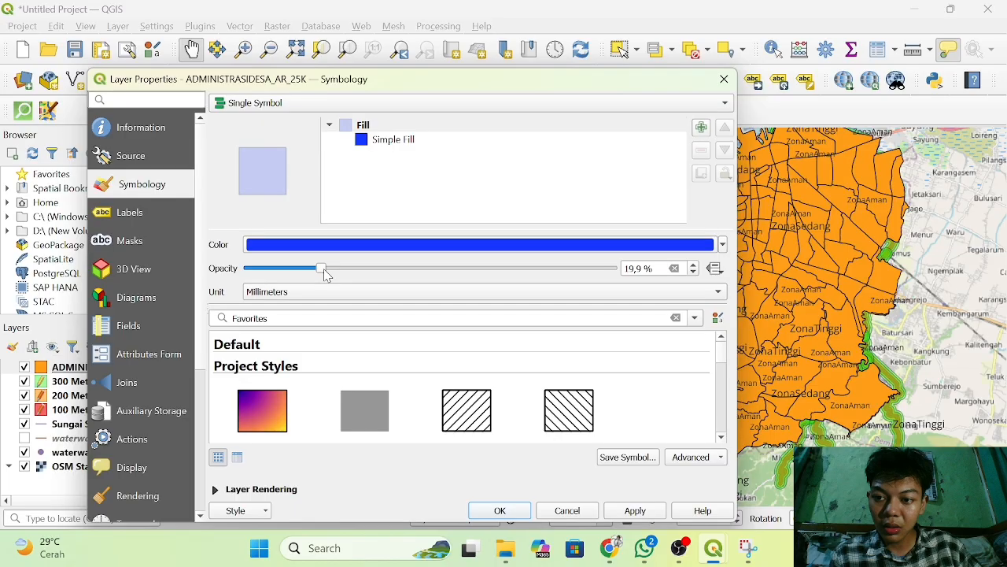
left_click(502, 511)
Examine how the river buffers overlap the translucent village boundaries, both in close-up and across the whole city.
scroll(619, 352, "up", 2)
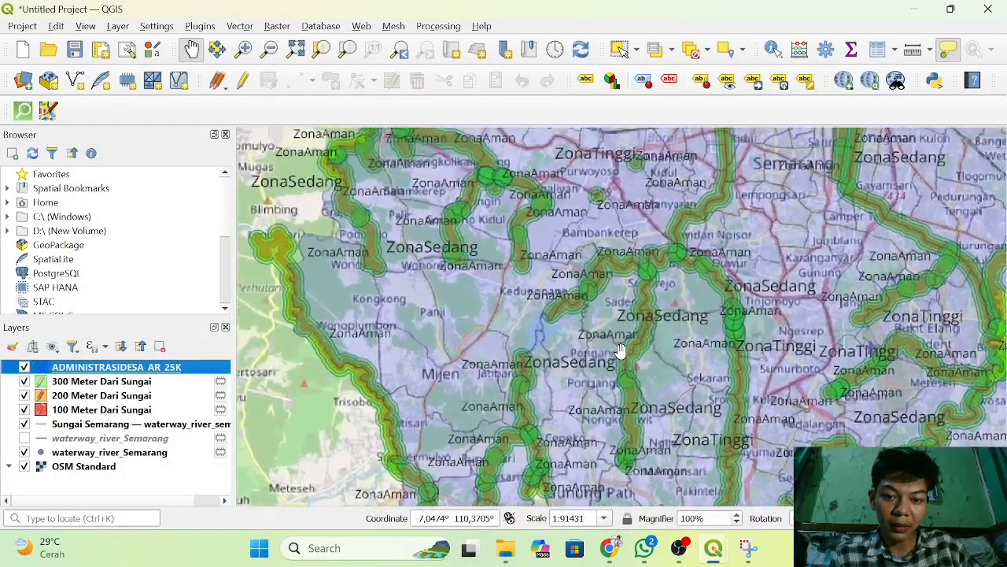
scroll(620, 352, "down", 5)
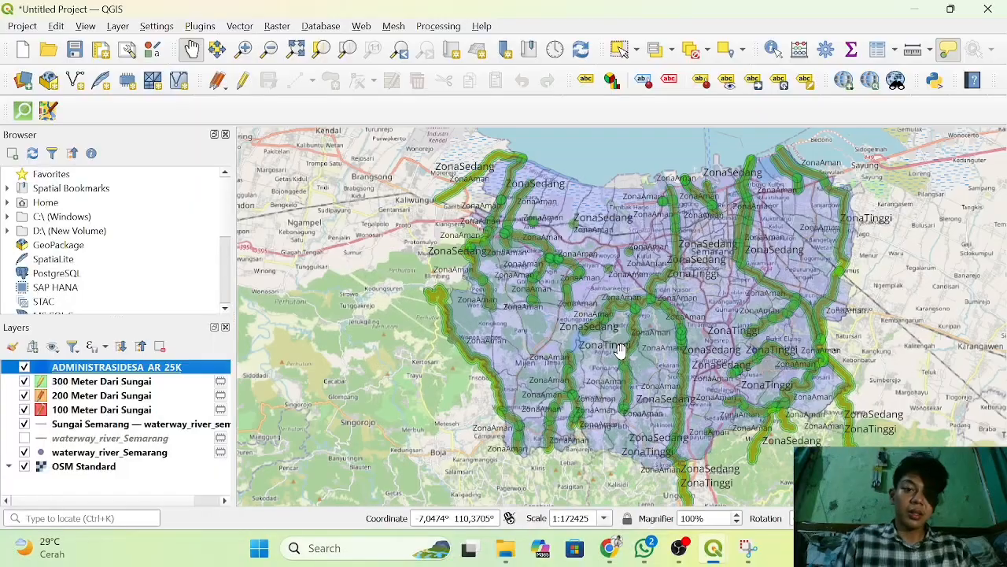
scroll(620, 352, "up", 2)
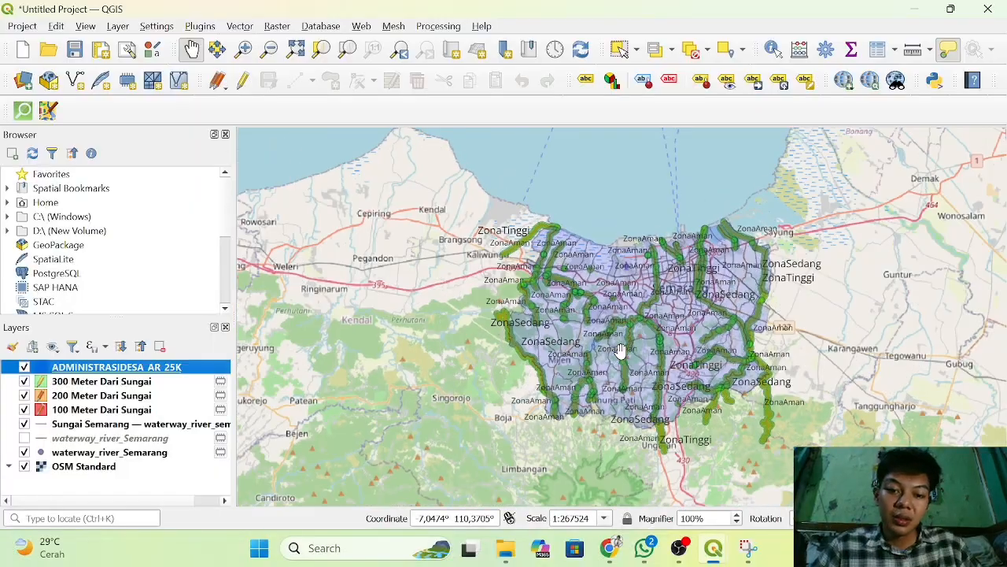
scroll(620, 352, "up", 2)
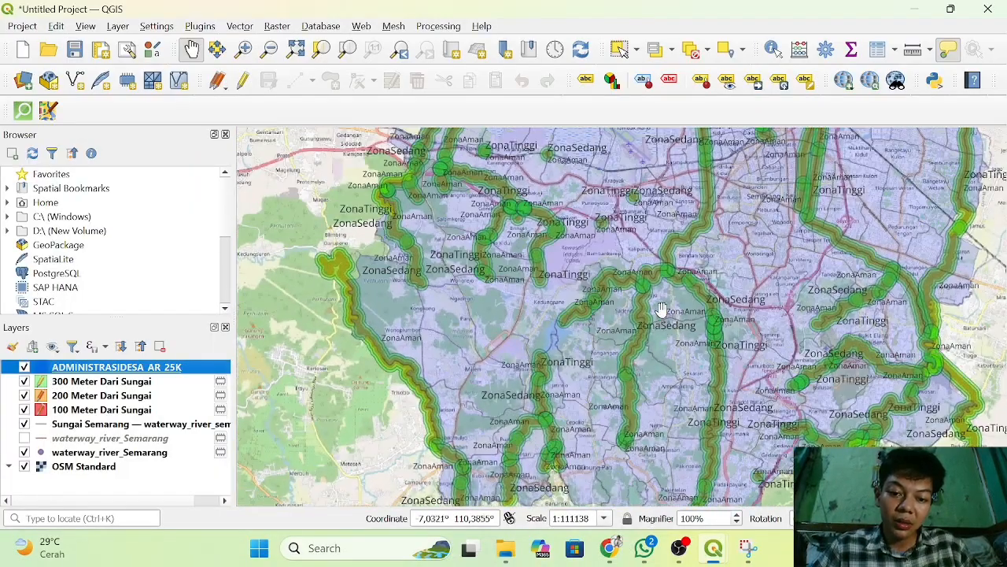
left_click(684, 302)
left_click_drag(684, 302, 553, 377)
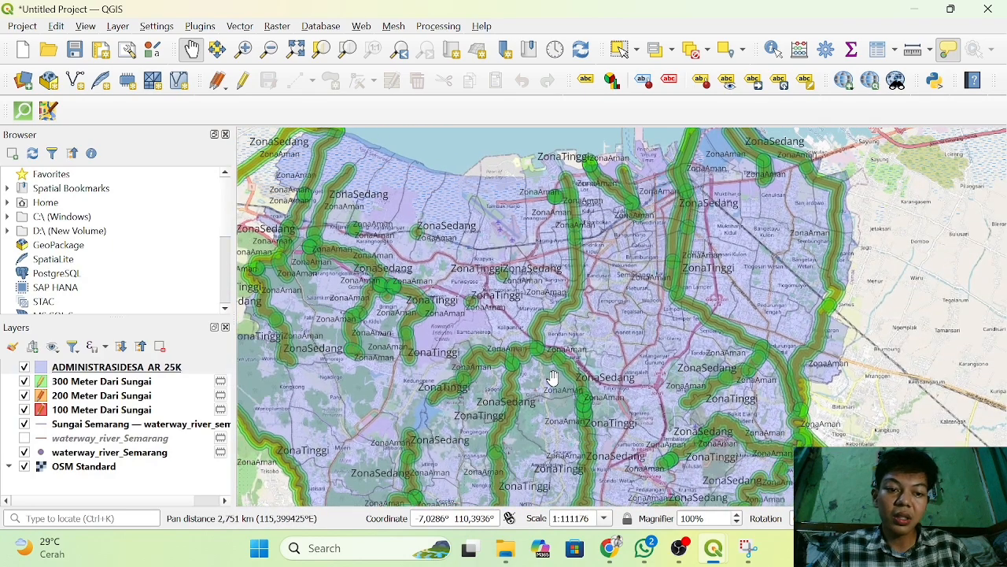
scroll(553, 377, "up", 3)
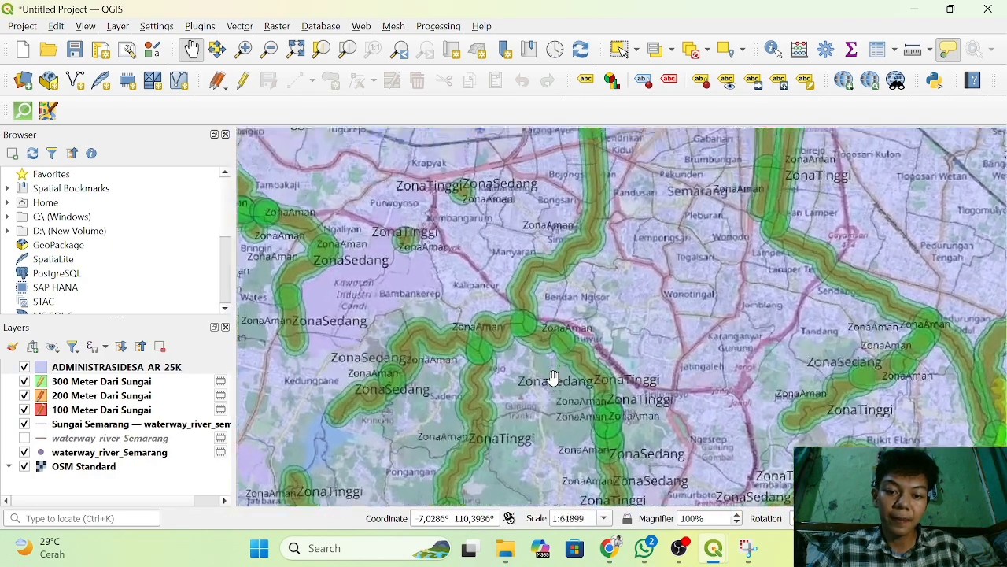
scroll(554, 378, "down", 6)
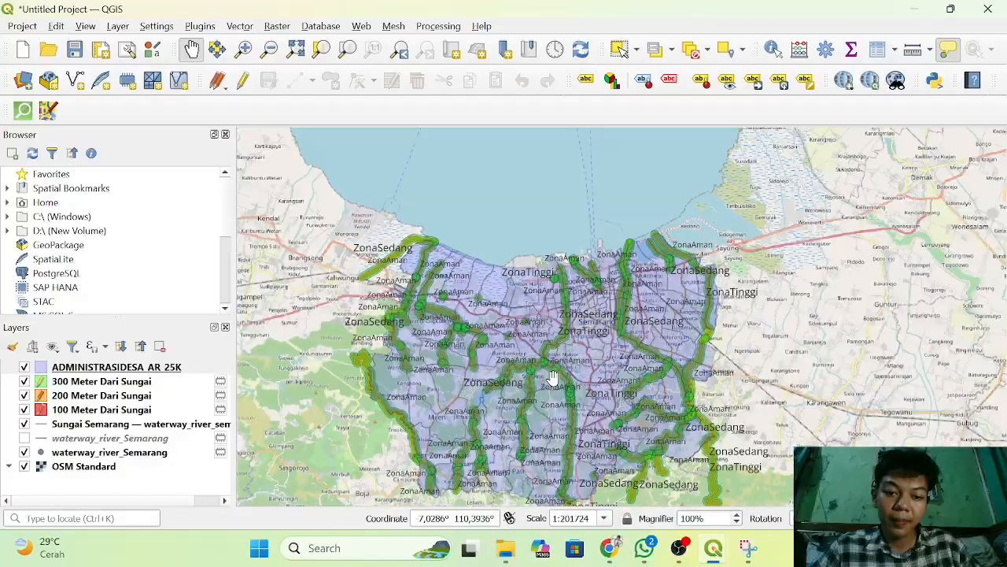
scroll(554, 378, "up", 3)
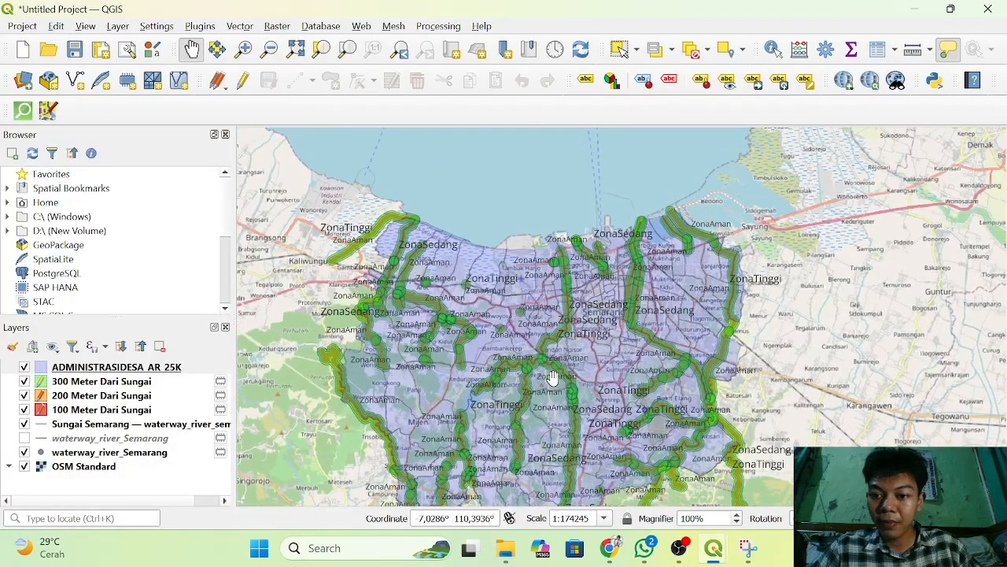
scroll(554, 378, "down", 3)
scroll(553, 377, "down", 3)
scroll(554, 378, "up", 4)
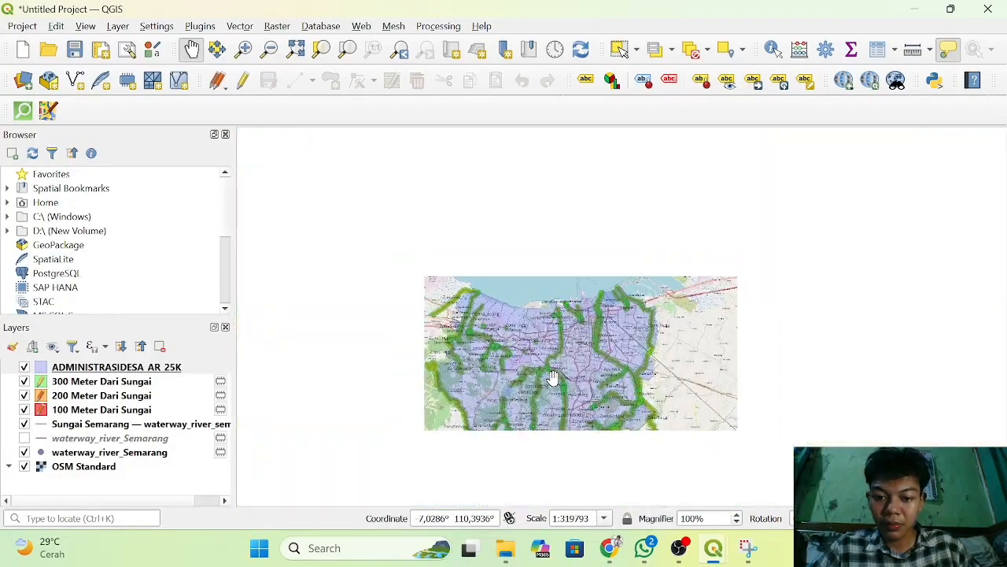
scroll(553, 378, "up", 1)
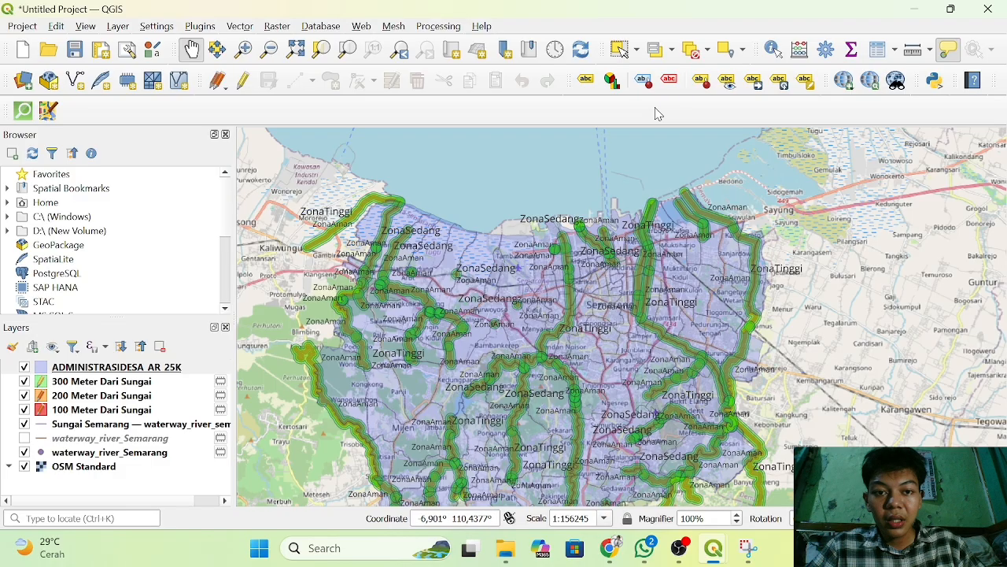
Create a new print layout titled "Anlisis Sungai Daerah Semarang".
left_click(24, 27)
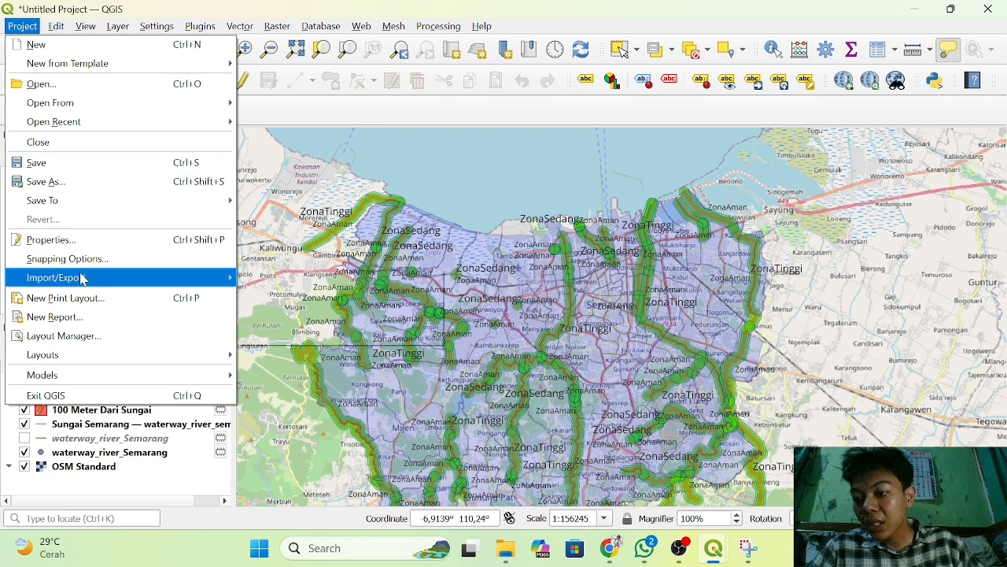
left_click(63, 298)
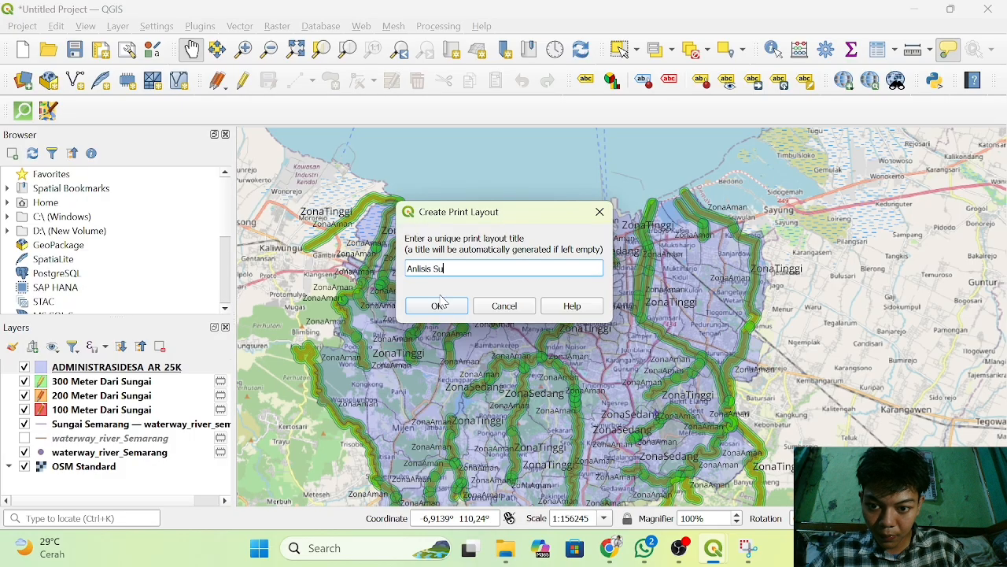
type("Anlisis Sungai")
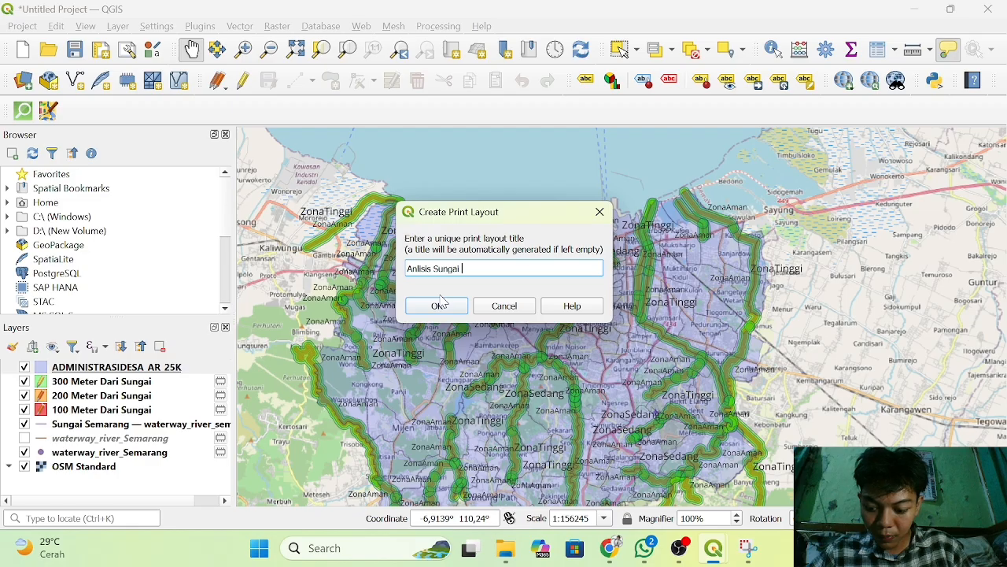
type(" Daer")
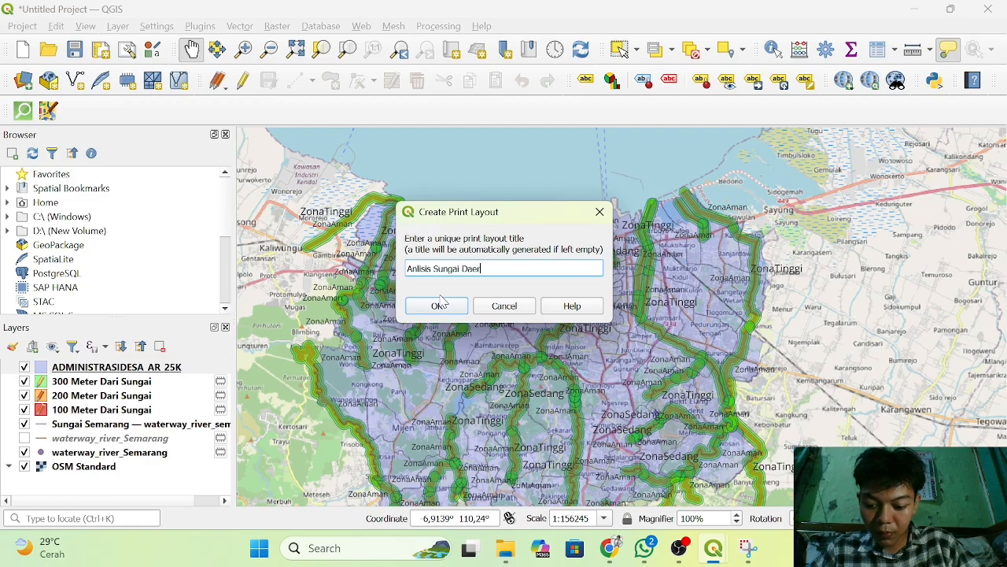
type("ah Se")
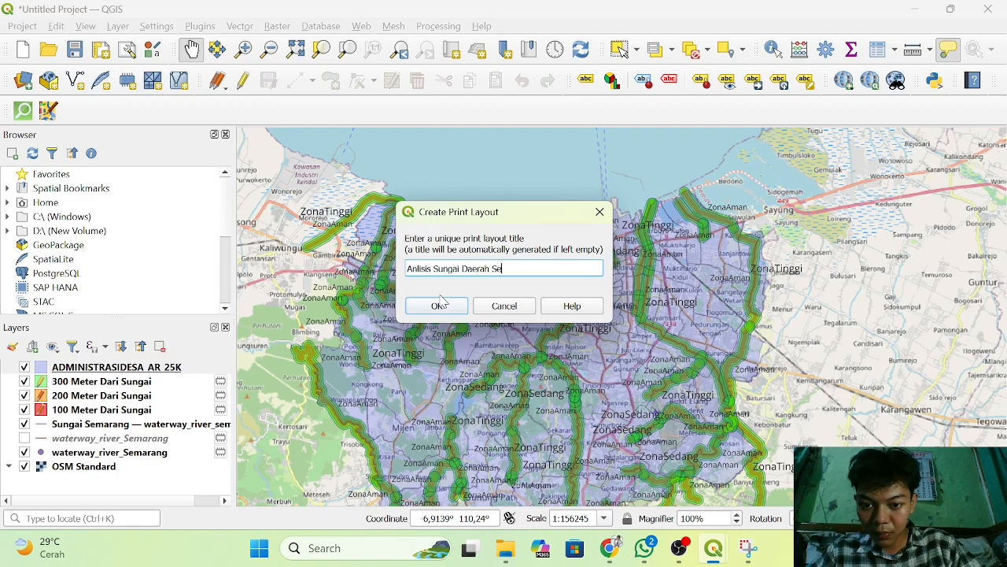
type("marang")
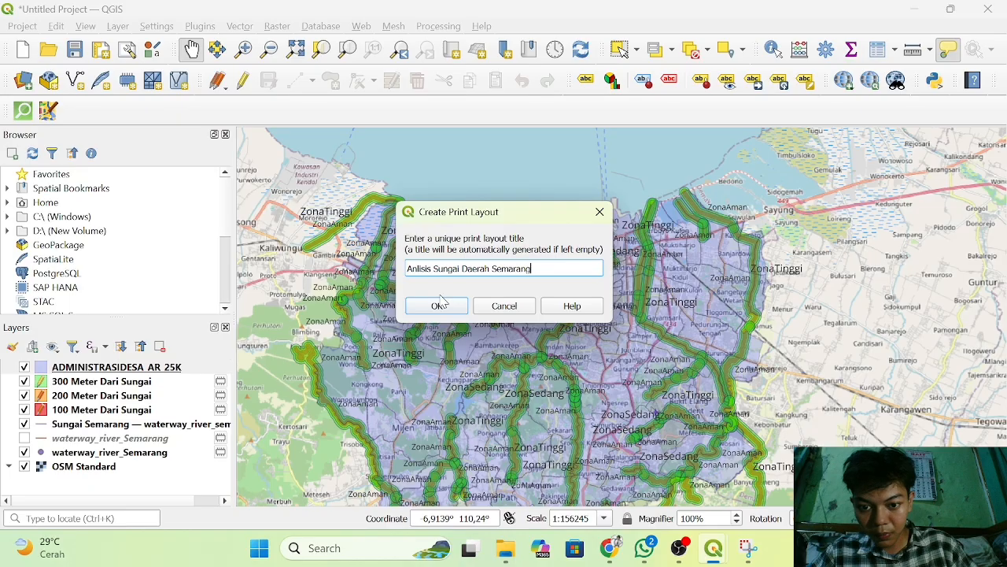
left_click(440, 305)
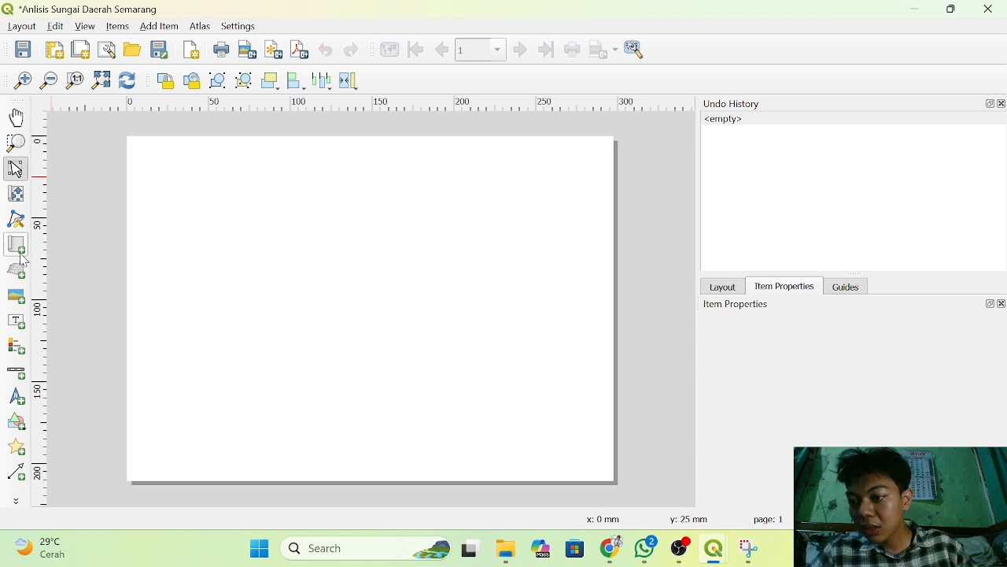
Add a label about 245 mm wide and 42 mm high along the page's upper edge, reading "Analisis Sungai DI Daerah Kota Semarang".
left_click(15, 322)
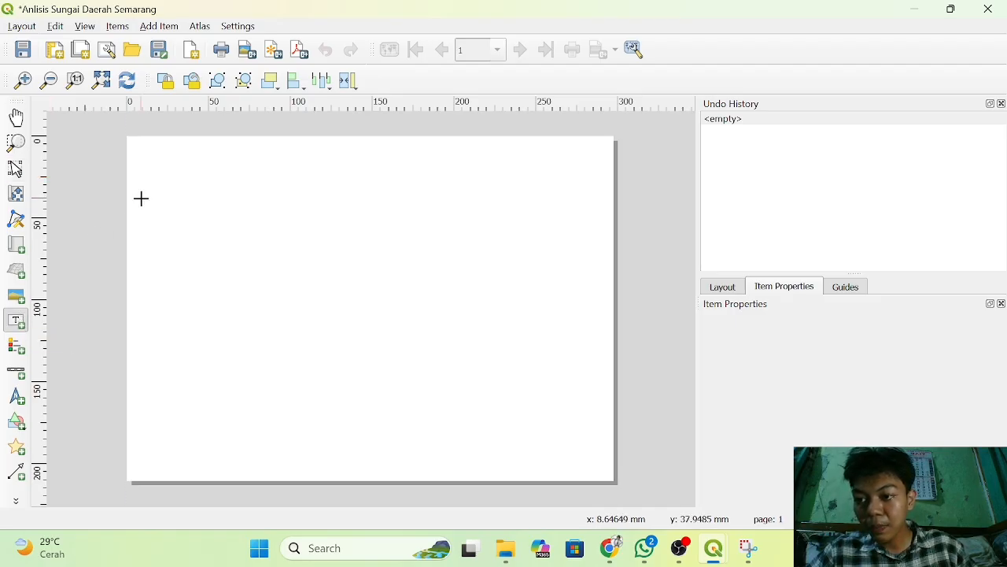
left_click_drag(148, 140, 549, 206)
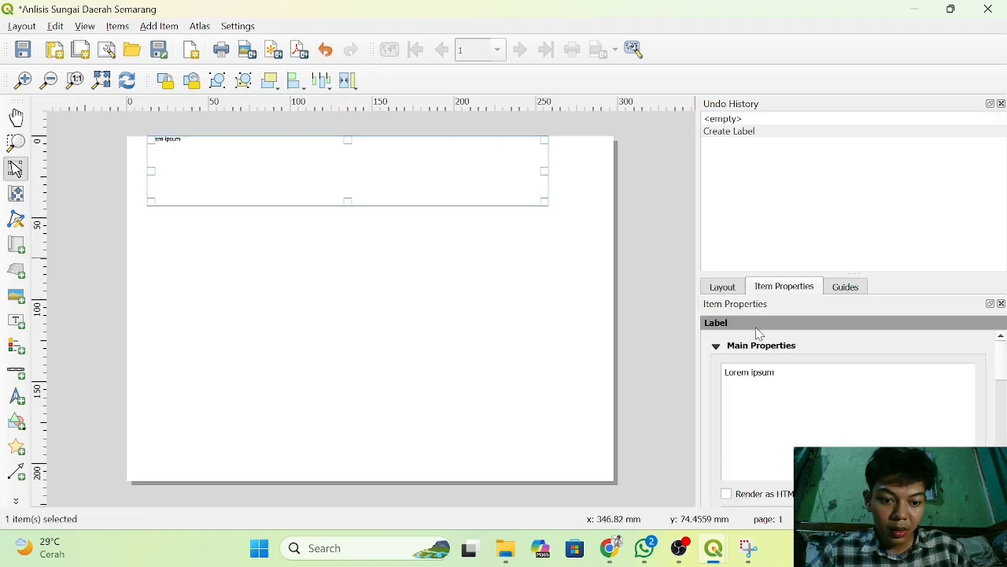
left_click(790, 368)
key("BackSpace")
key("BackSpace")
key("BackSpace")
key("BackSpace")
key("BackSpace")
key("BackSpace")
key("BackSpace")
key("BackSpace")
key("BackSpace")
key("BackSpace")
key("BackSpace")
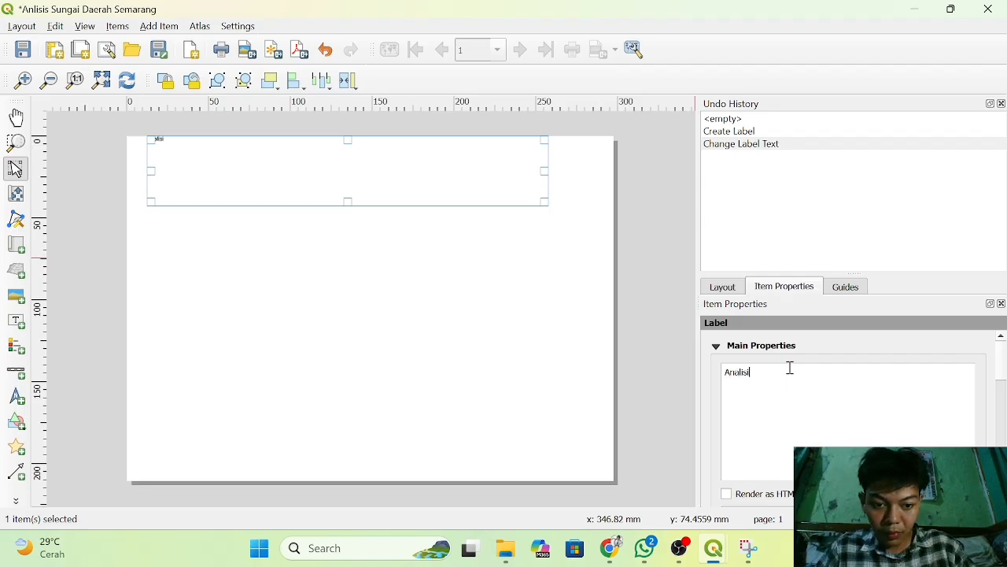
type("Analisis Sunga")
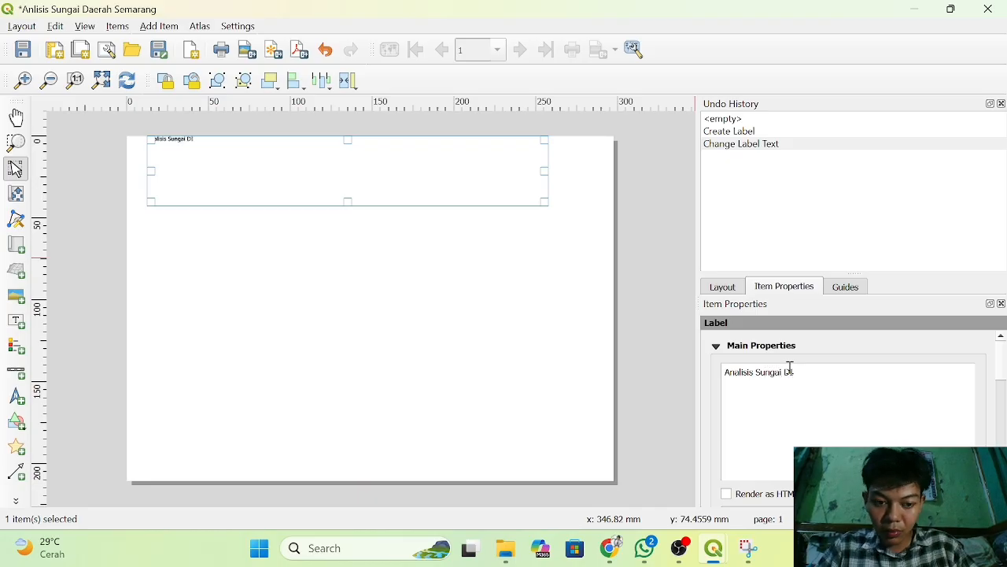
type("i Di Dae")
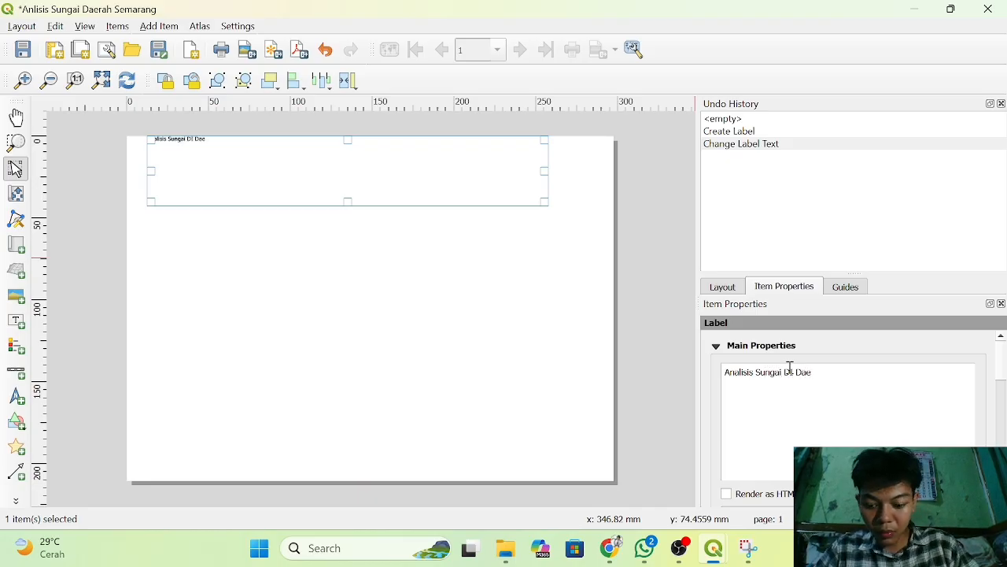
type("rah Kota Se")
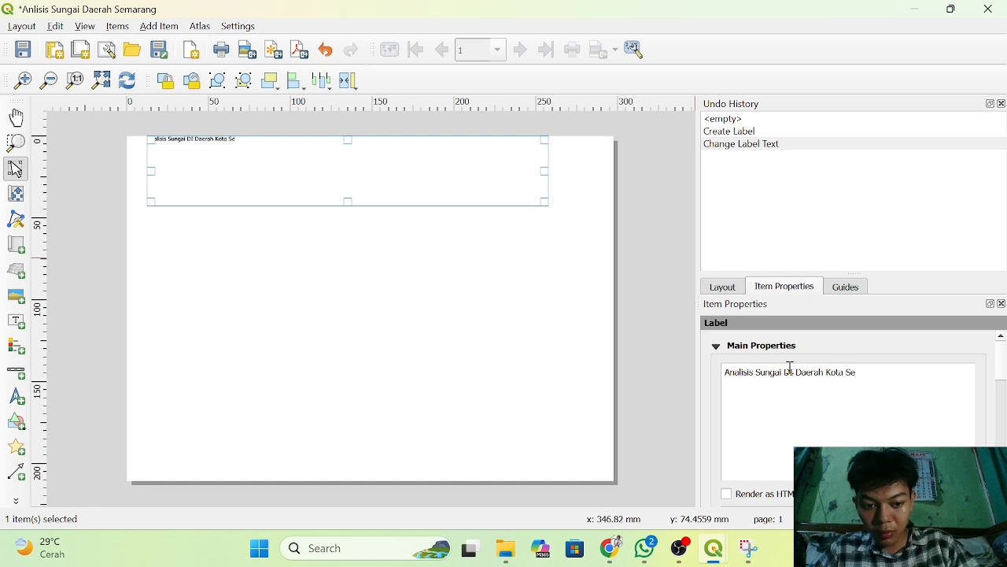
type("ma")
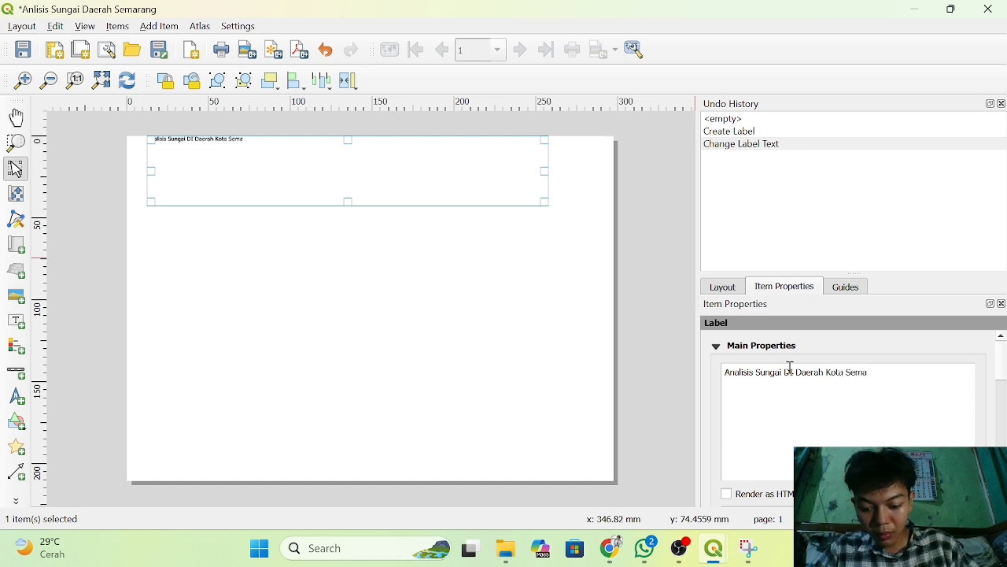
type("rang")
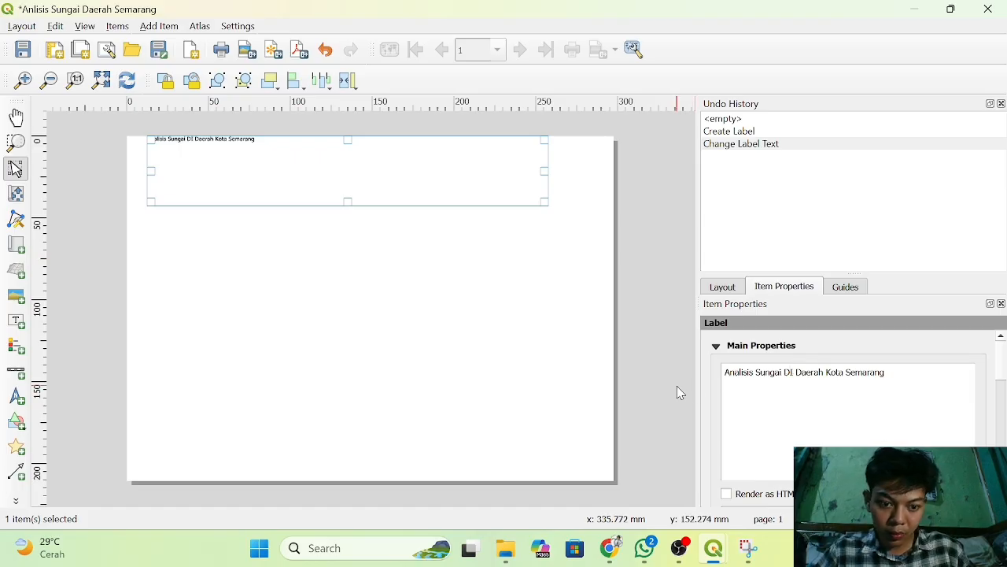
left_click(668, 360)
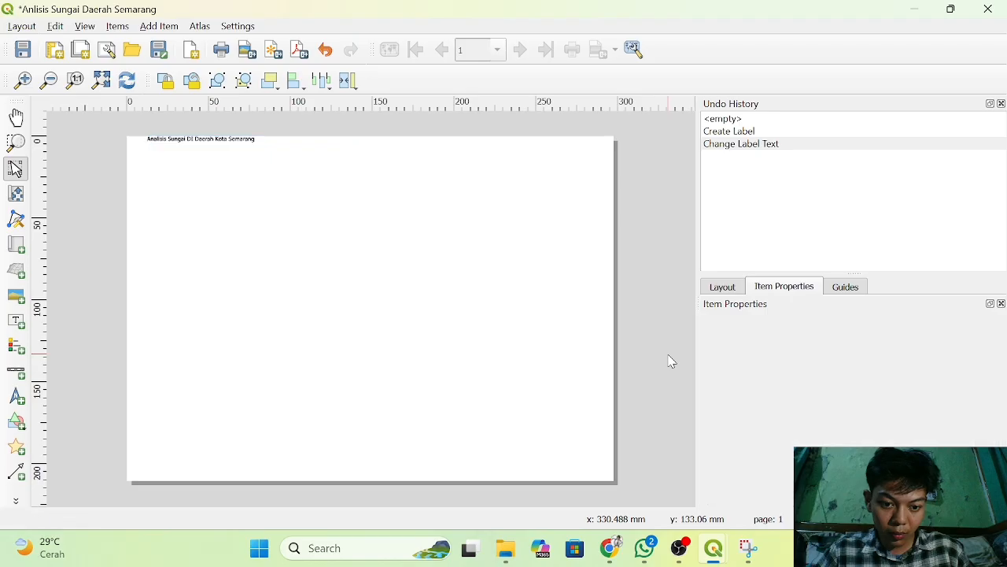
scroll(391, 269, "up", 10)
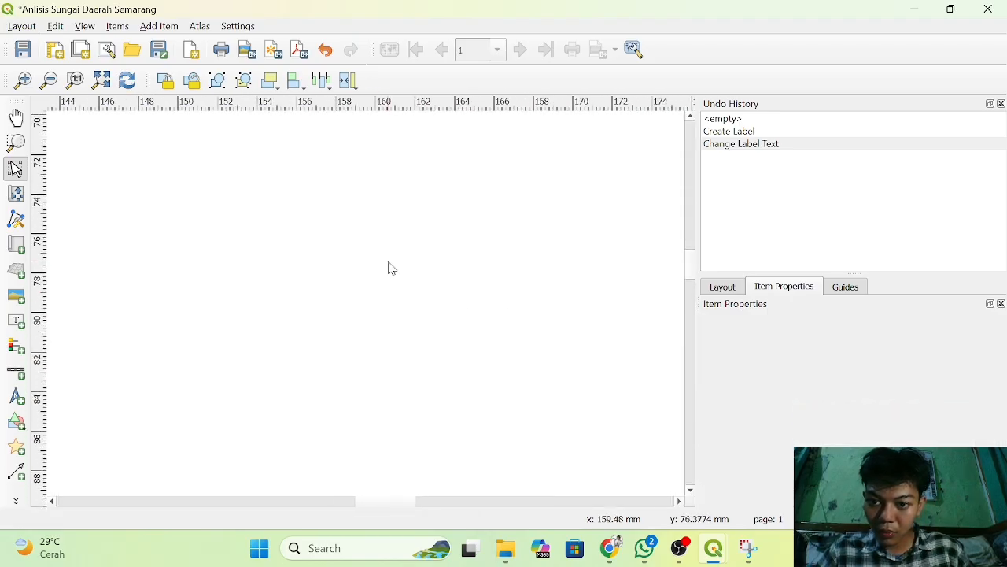
scroll(391, 269, "down", 4)
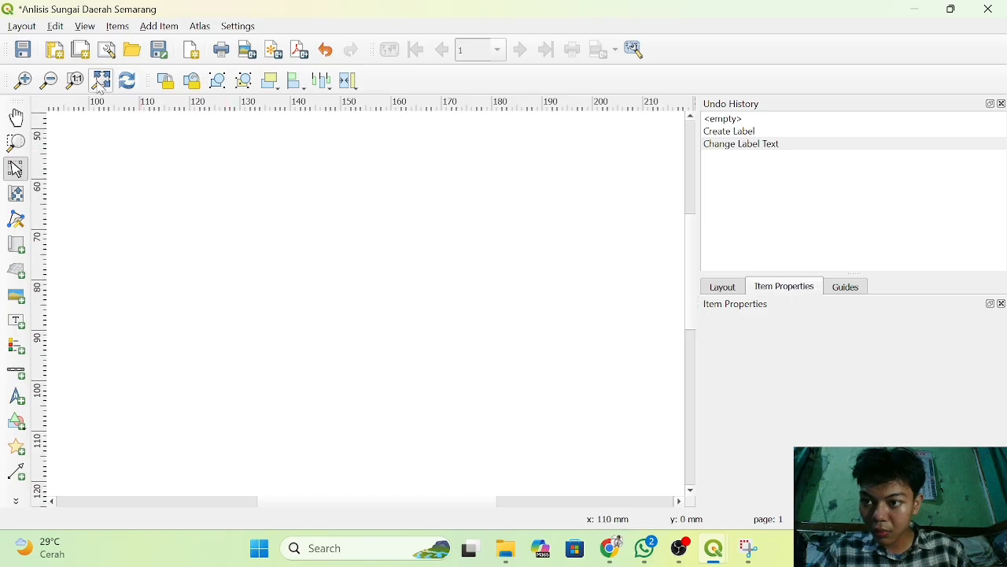
left_click(101, 80)
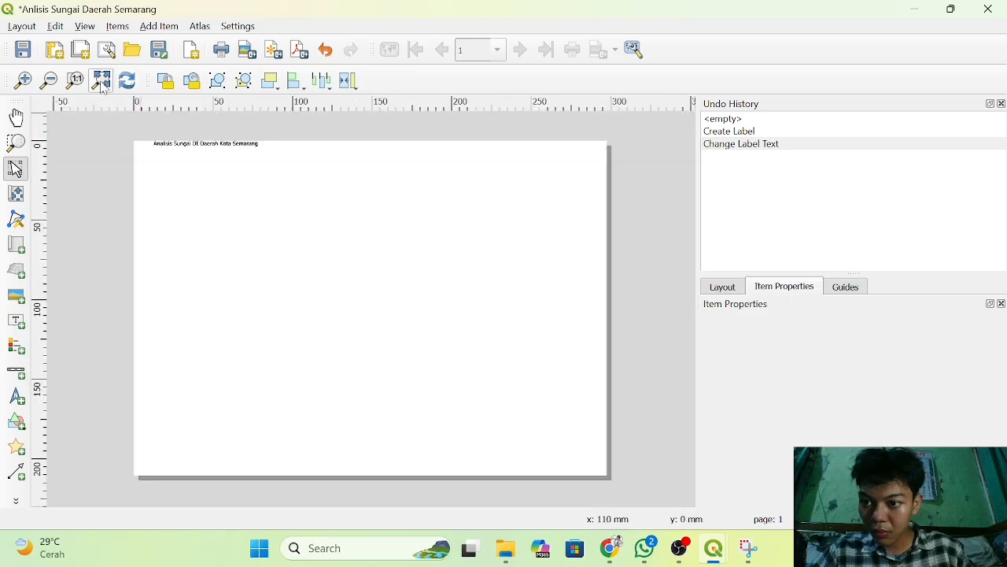
Set the title label's font to Times New Roman.
left_click(216, 158)
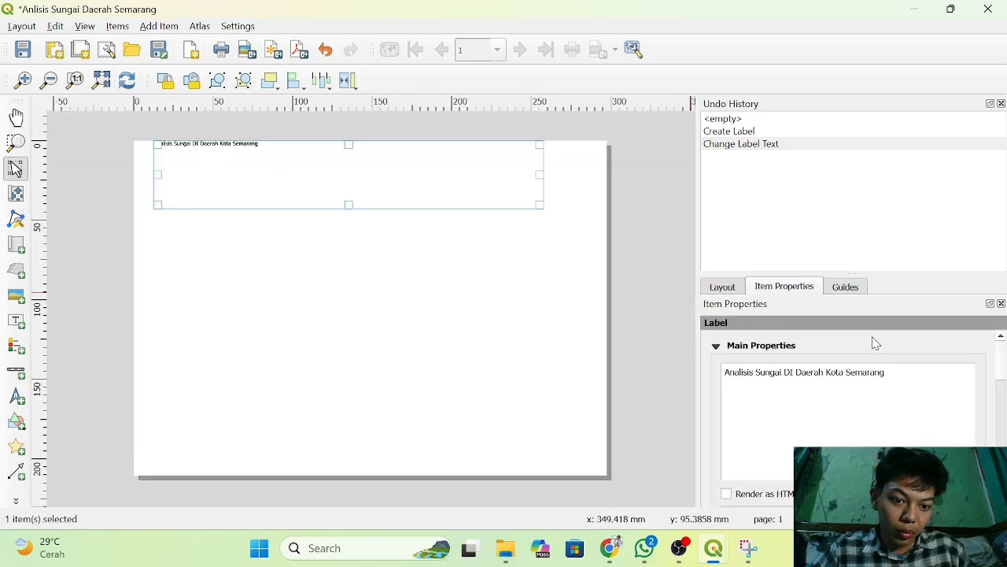
scroll(837, 387, "down", 5)
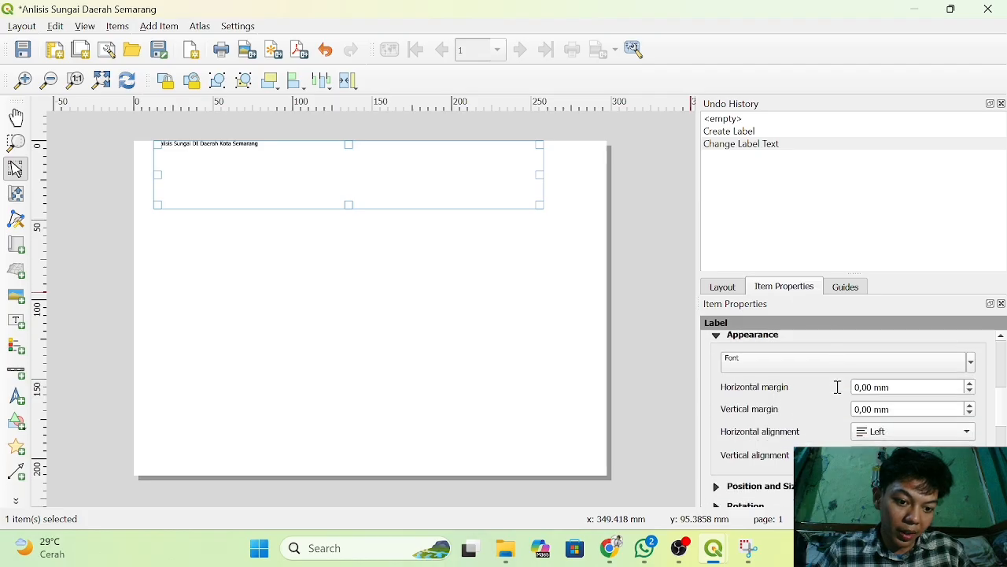
scroll(837, 386, "down", 1)
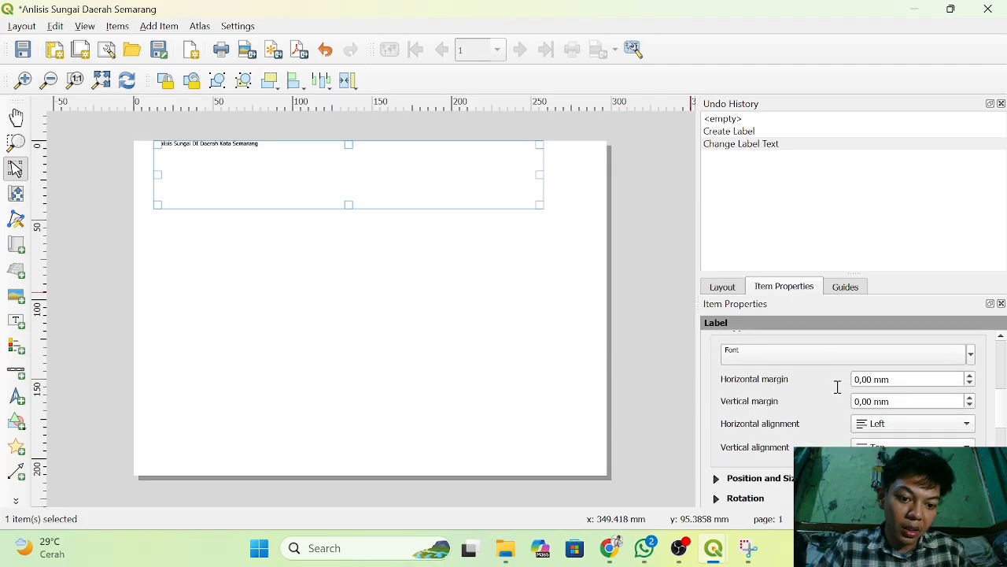
left_click(971, 355)
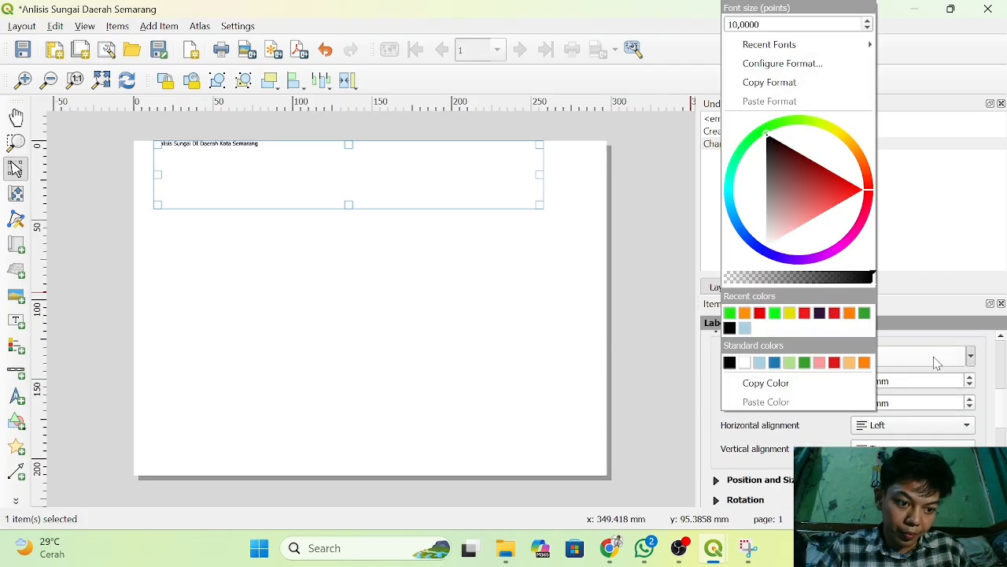
left_click(936, 362)
left_click(936, 362)
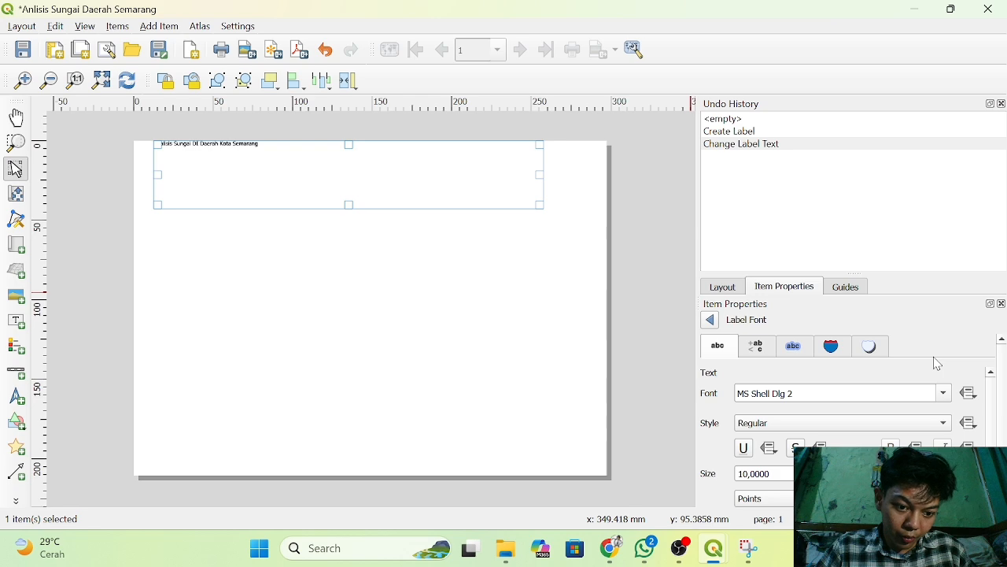
left_click(943, 394)
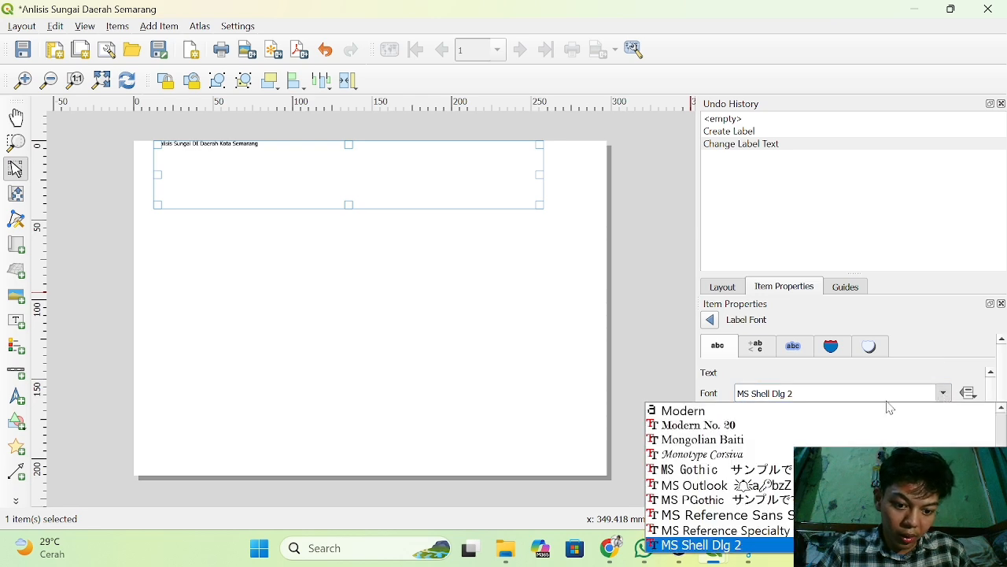
scroll(793, 435, "down", 8)
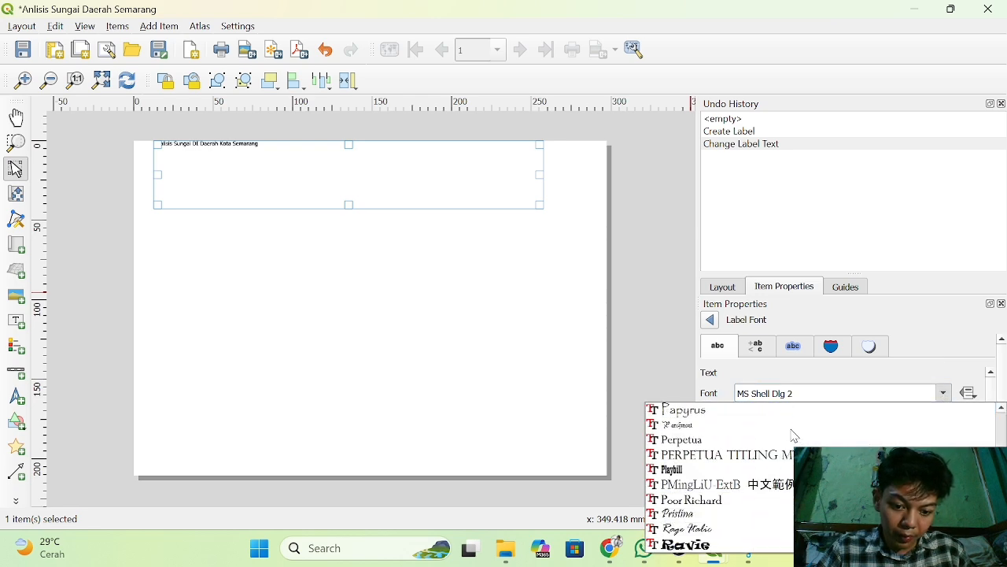
scroll(794, 436, "down", 10)
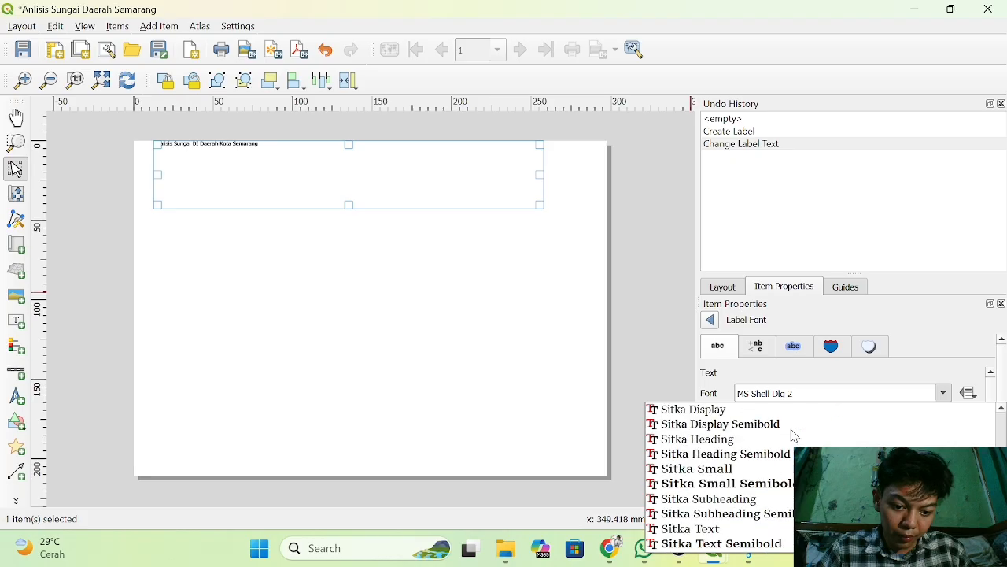
scroll(794, 436, "down", 10)
scroll(794, 435, "up", 4)
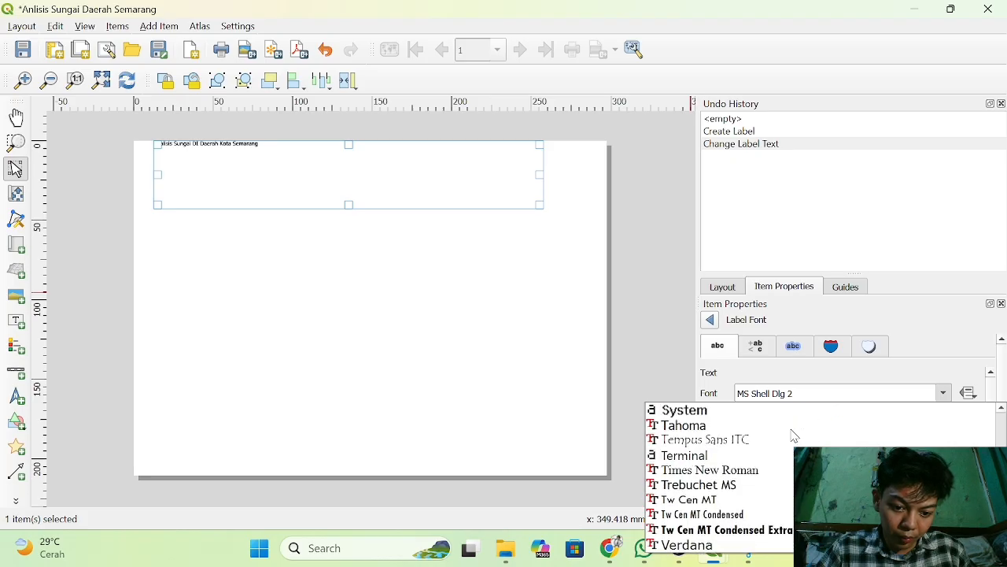
left_click(713, 470)
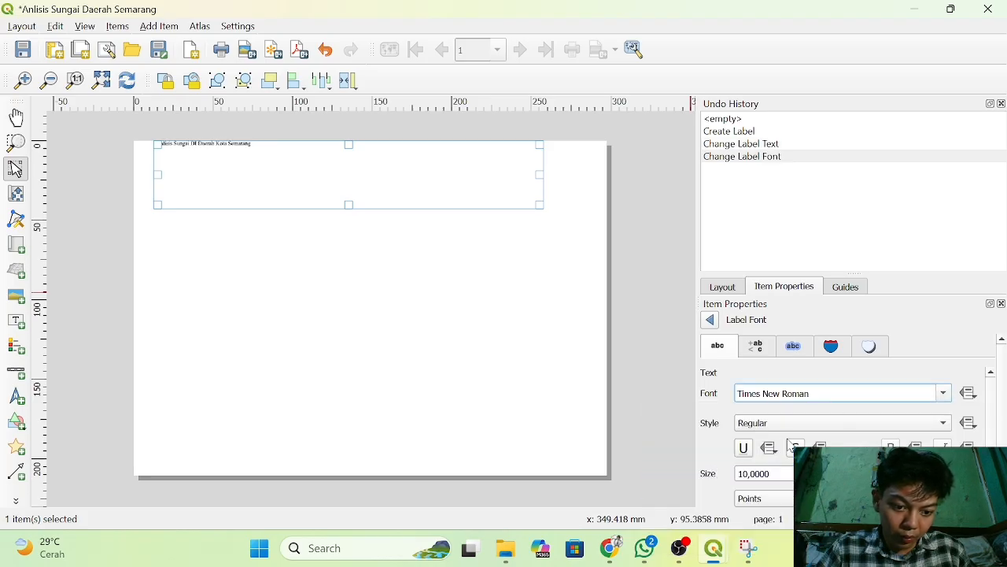
Give the title label's text the Bold style and a size of 37 points.
left_click(931, 423)
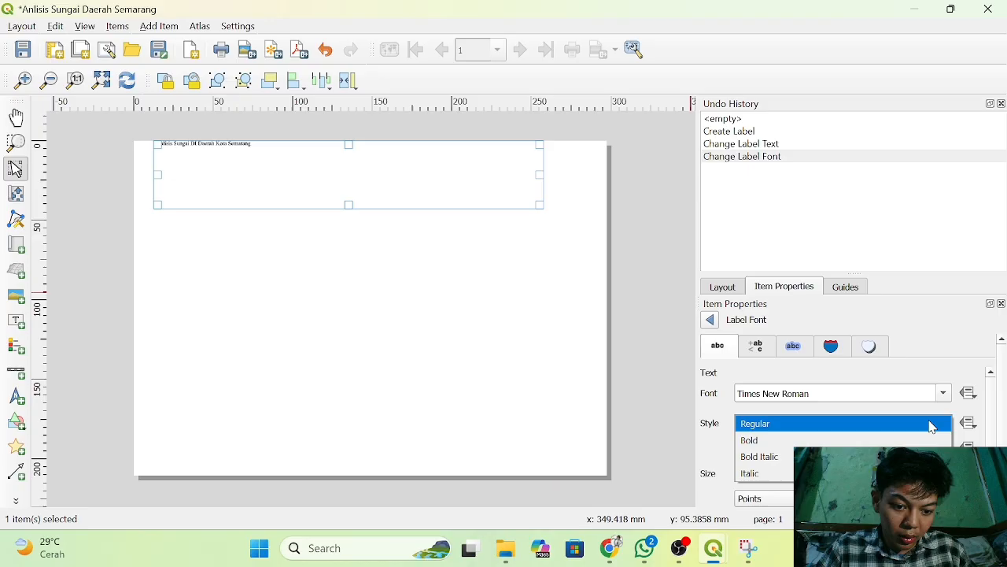
left_click(887, 442)
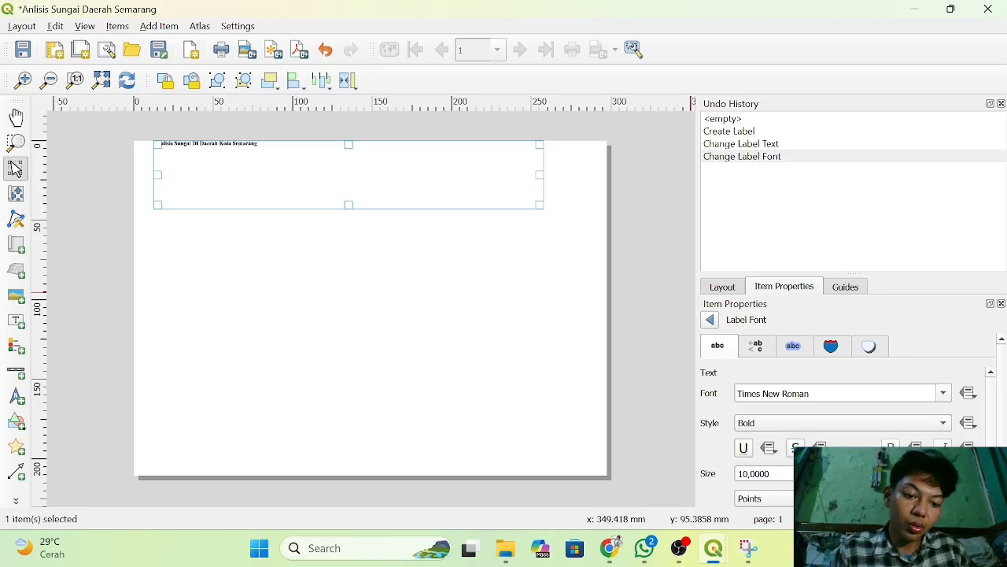
scroll(763, 473, "up", 11)
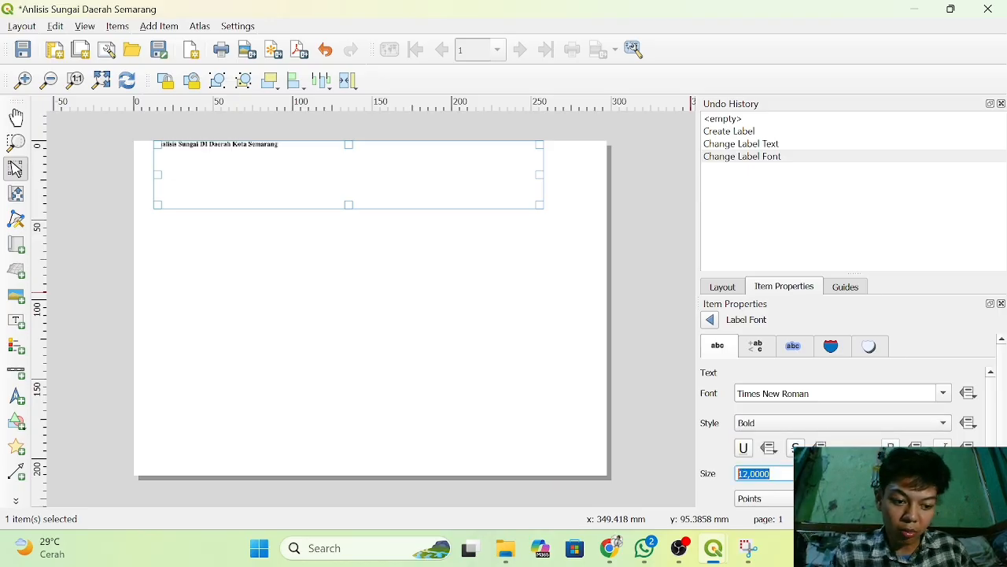
scroll(763, 473, "up", 11)
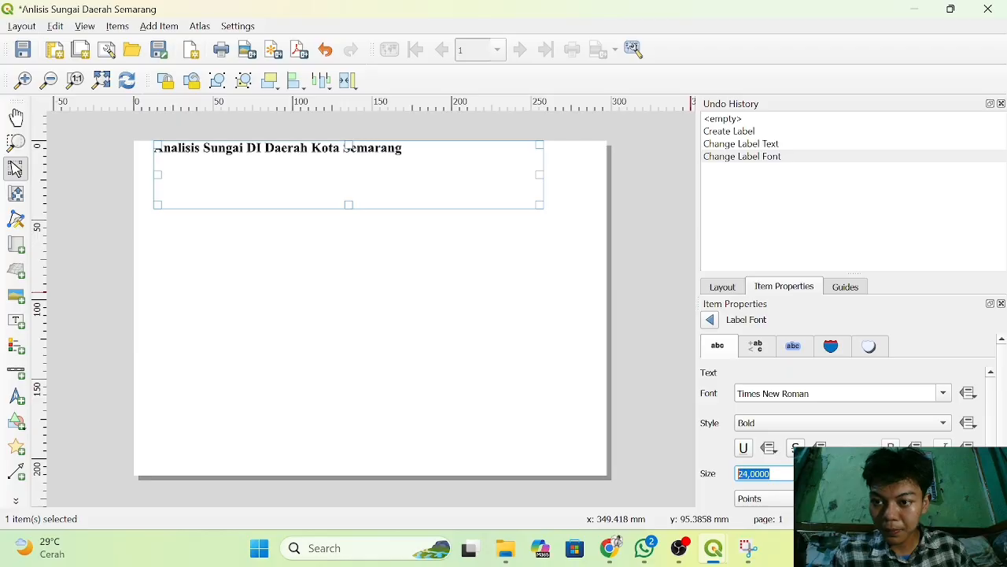
scroll(763, 473, "up", 6)
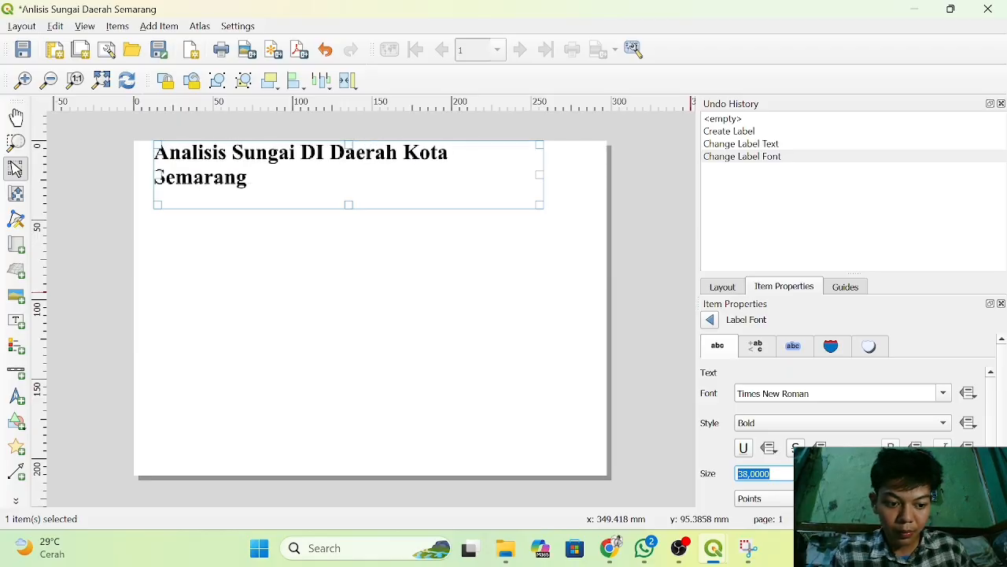
key("Down")
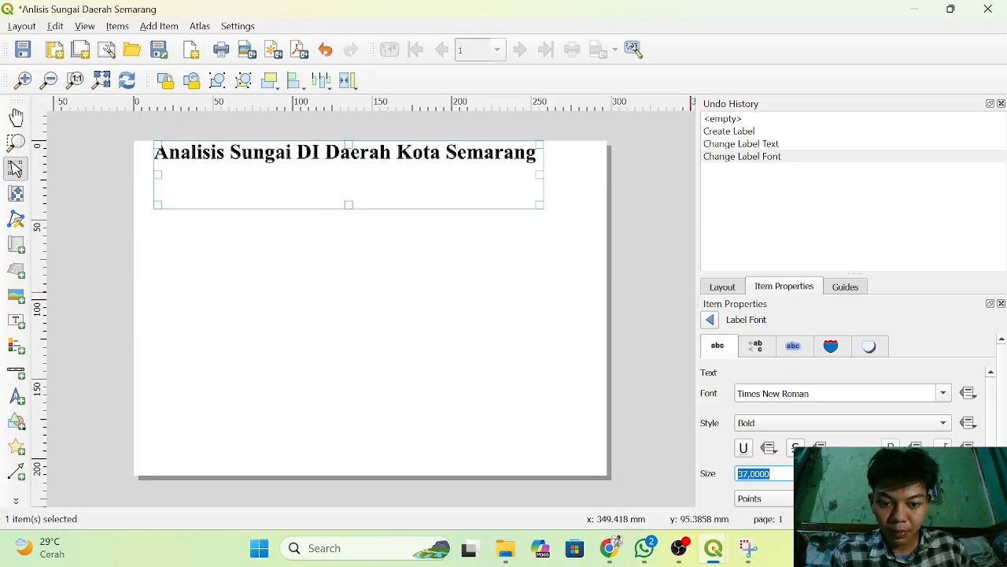
Underline the title label's text and deselect the label.
left_click(707, 455)
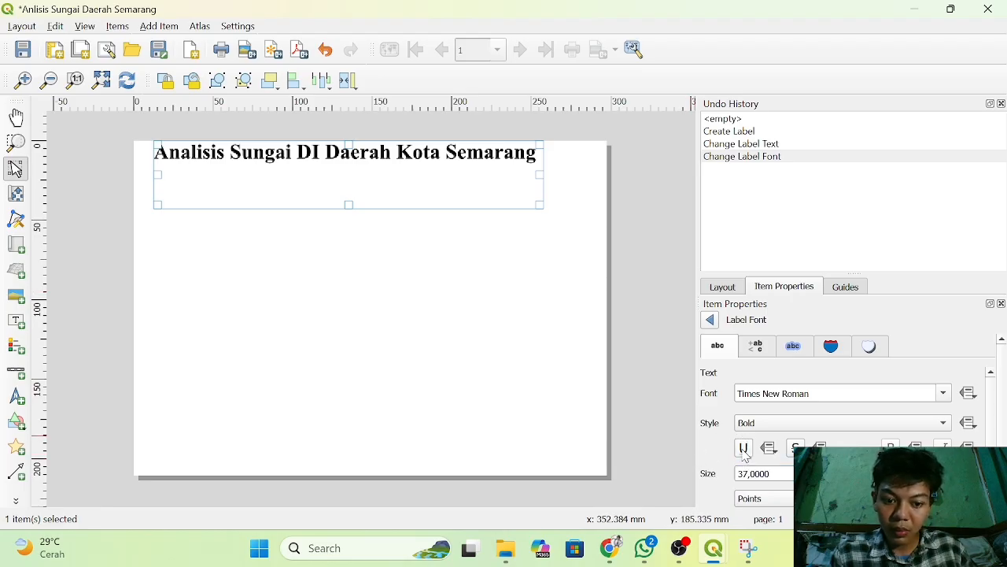
left_click(743, 448)
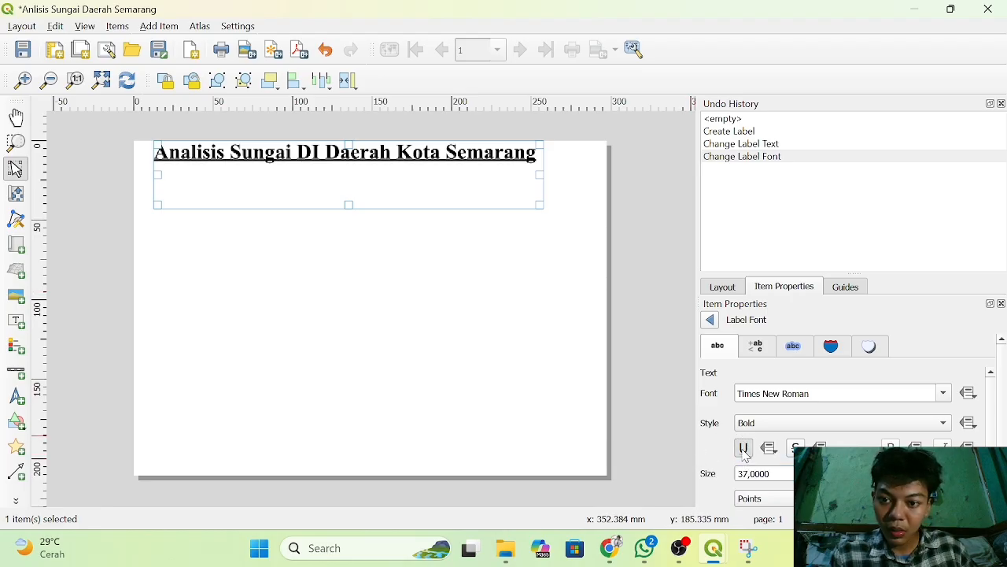
left_click(664, 396)
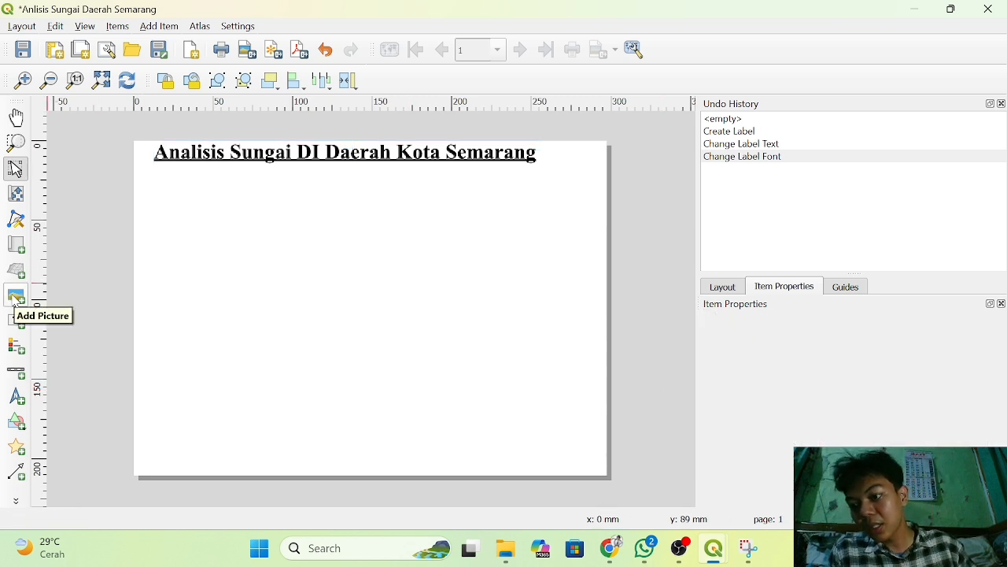
left_click(16, 247)
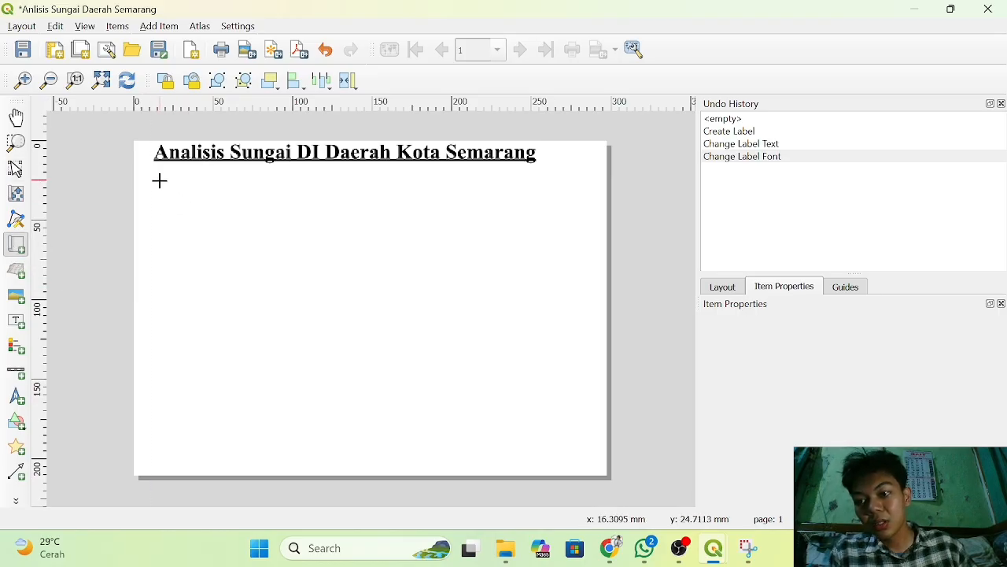
left_click_drag(159, 180, 424, 366)
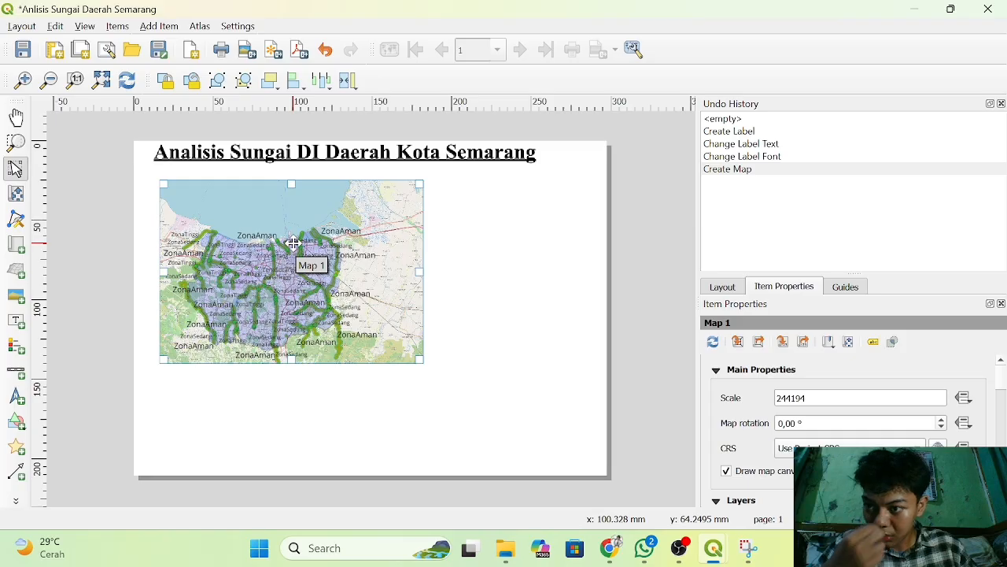
key("Delete")
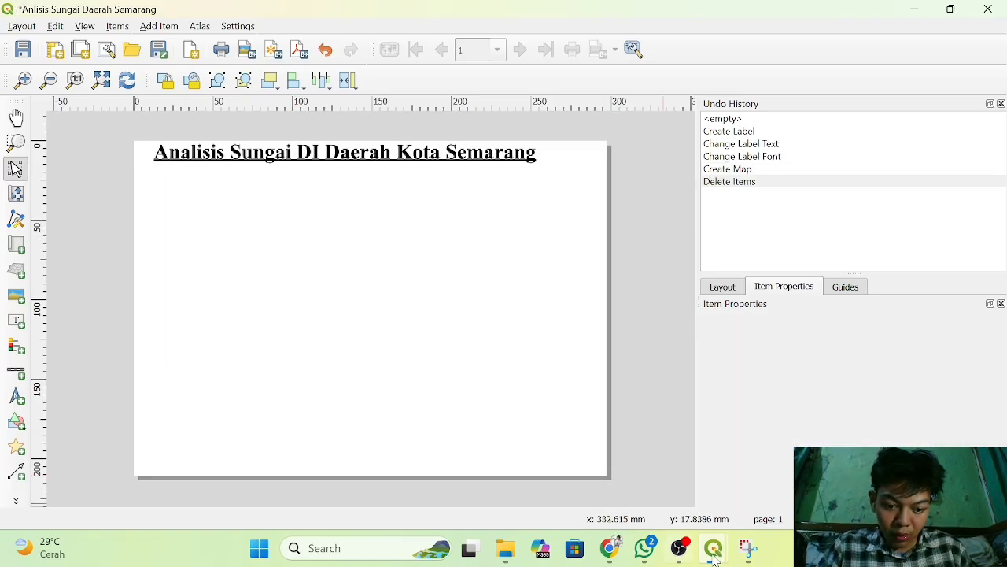
Switch to the main project window and reframe the map canvas more closely on Semarang's village boundaries, at a scale of about 1:141673.
mouse_move(714, 555)
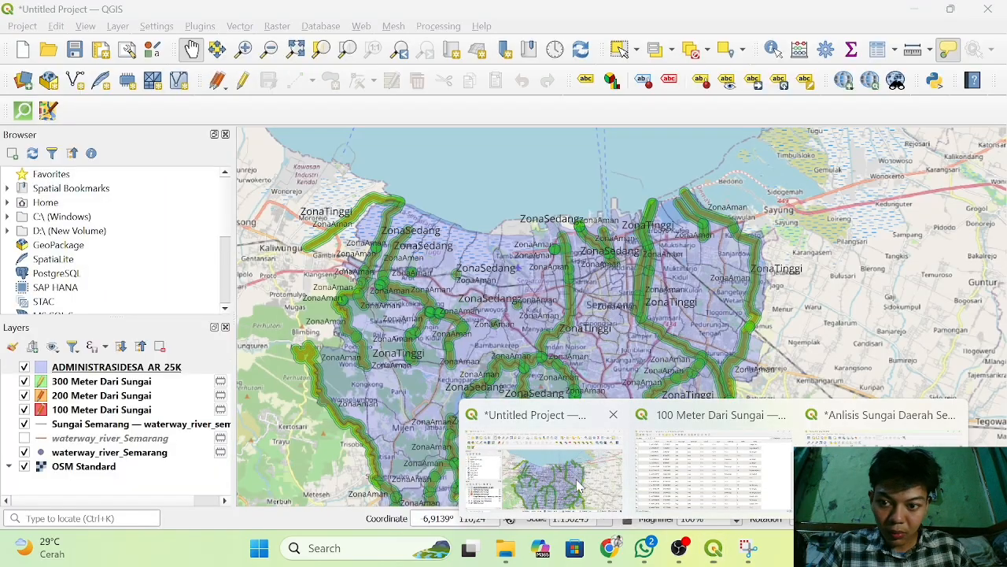
left_click(536, 473)
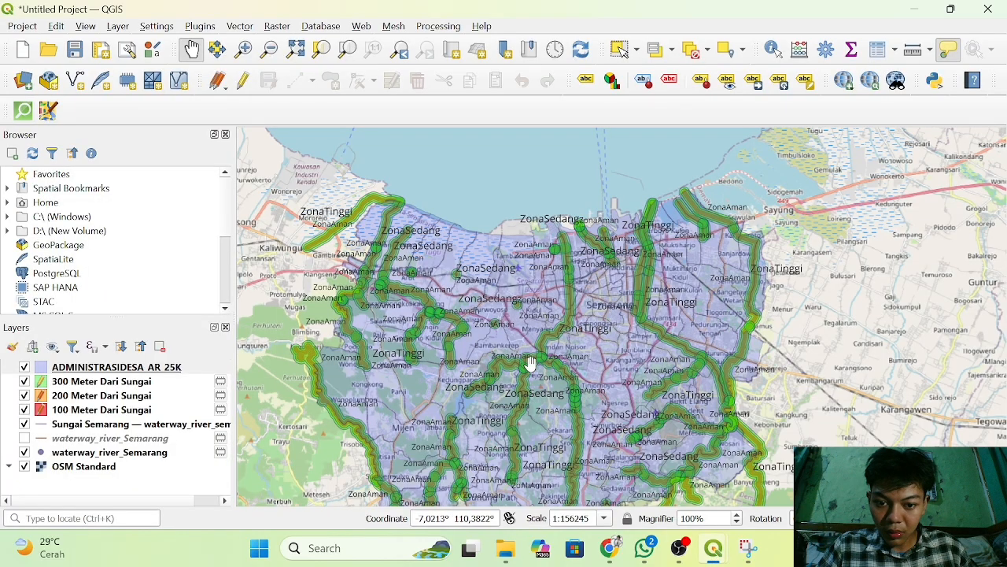
left_click_drag(530, 364, 545, 310)
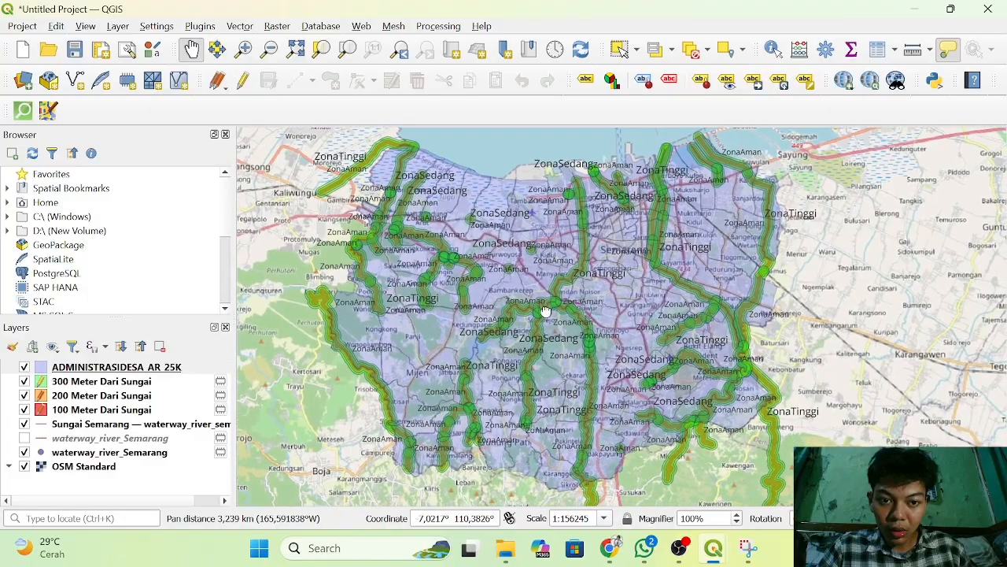
scroll(544, 309, "up", 2)
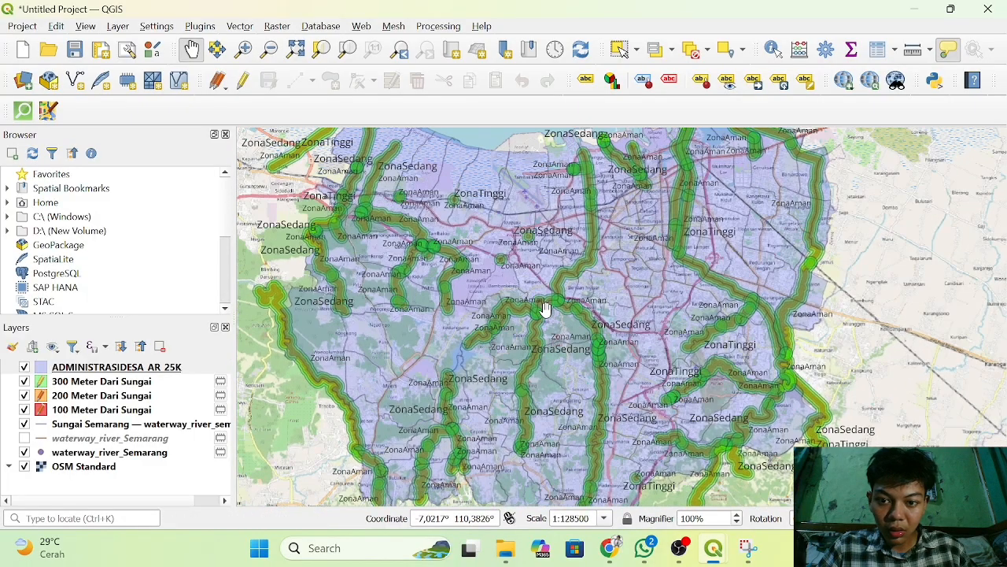
scroll(545, 310, "down", 1)
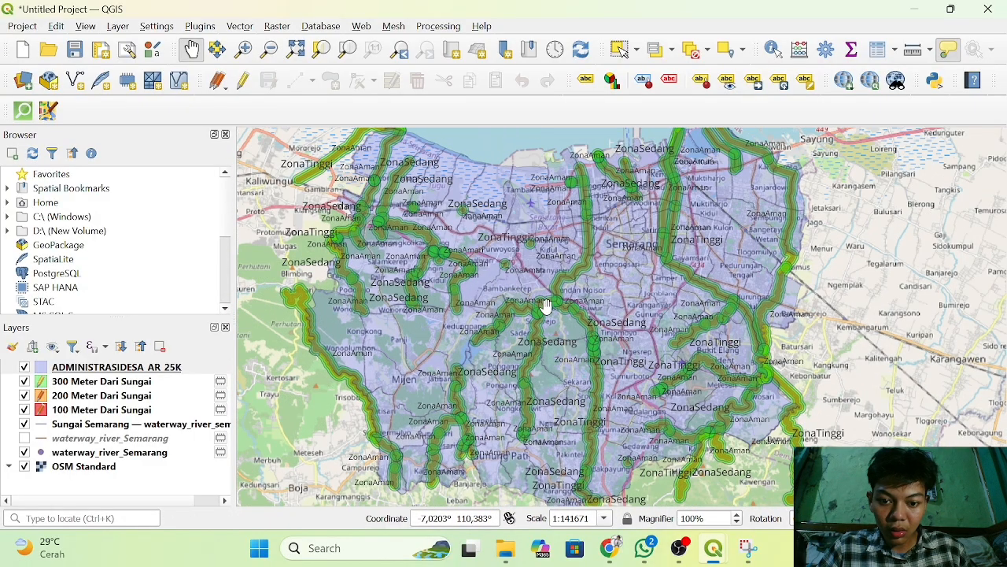
mouse_move(544, 309)
left_mouse_down()
mouse_move(548, 326)
mouse_move(557, 309)
left_mouse_up()
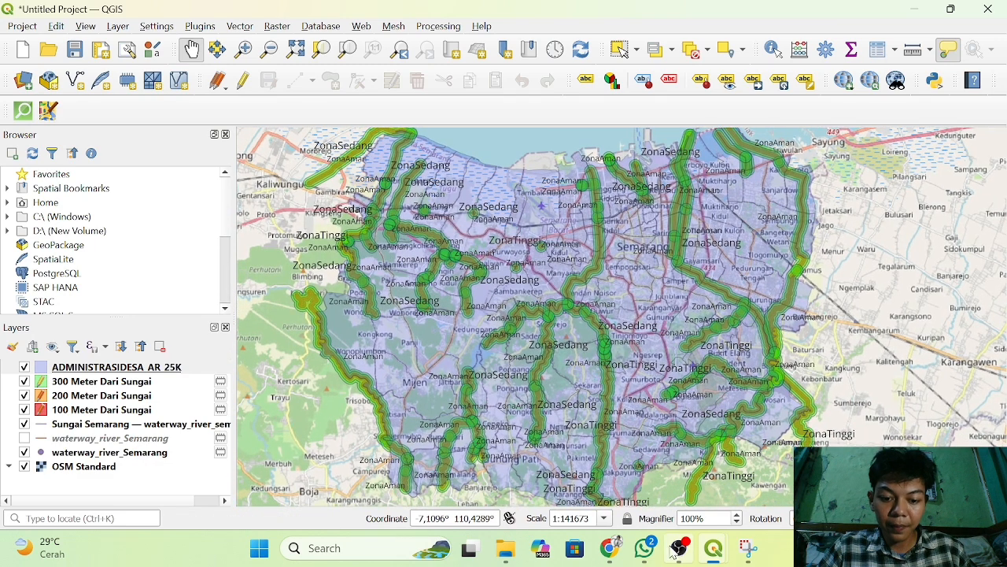
Return to the print layout and add a map about 200 mm wide and 117 mm high below the title.
mouse_move(728, 560)
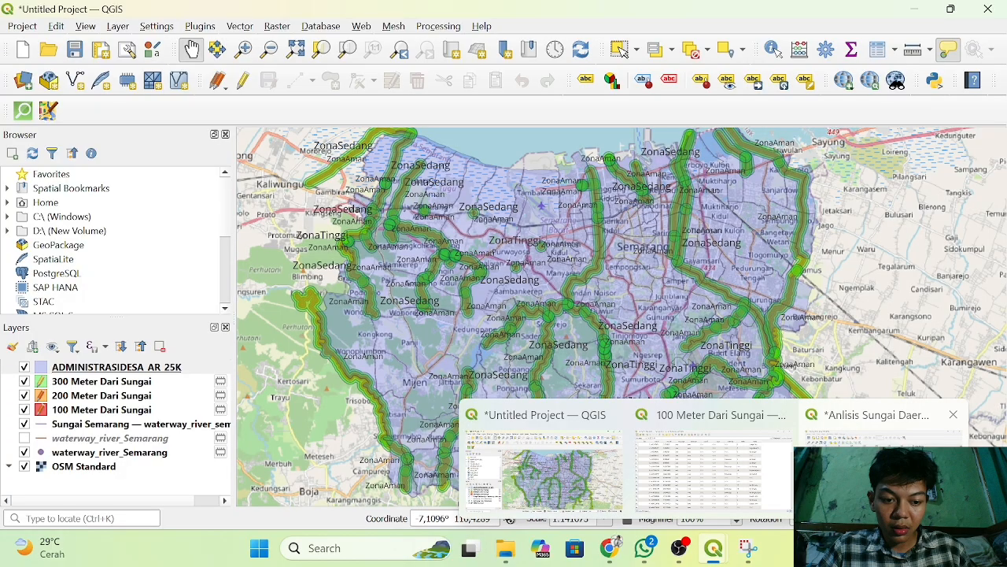
left_click(815, 425)
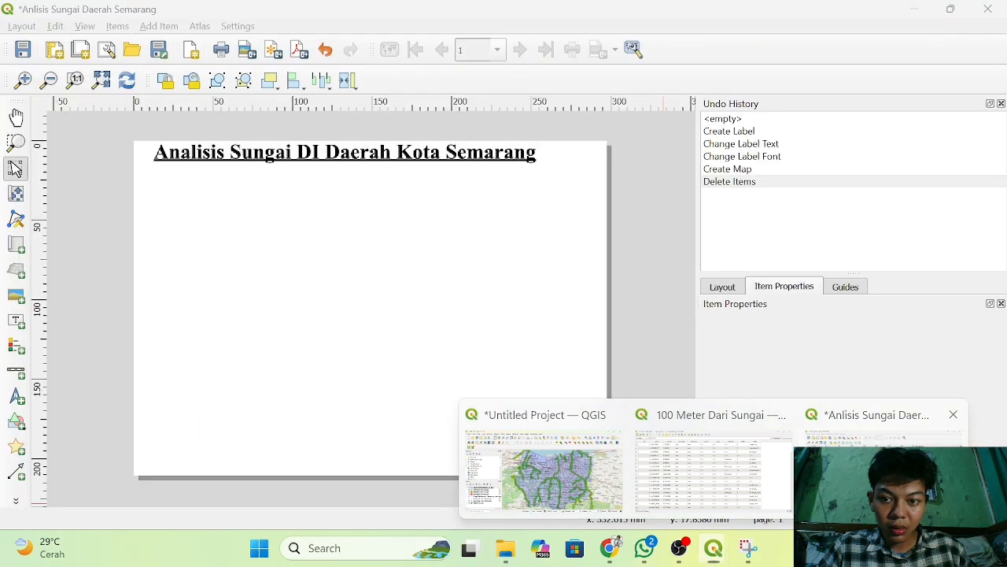
left_click(16, 244)
left_click_drag(154, 195, 474, 383)
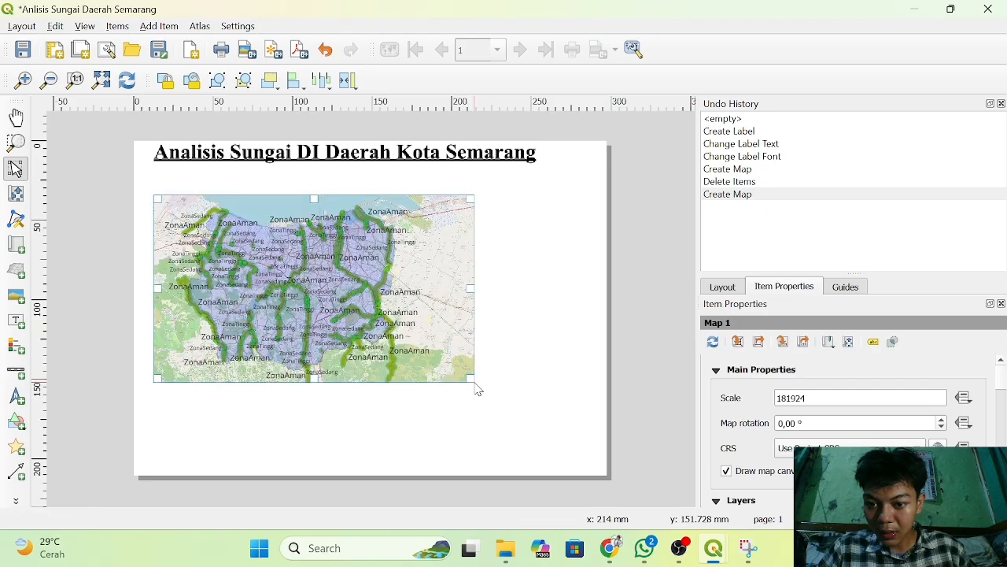
left_click(625, 368)
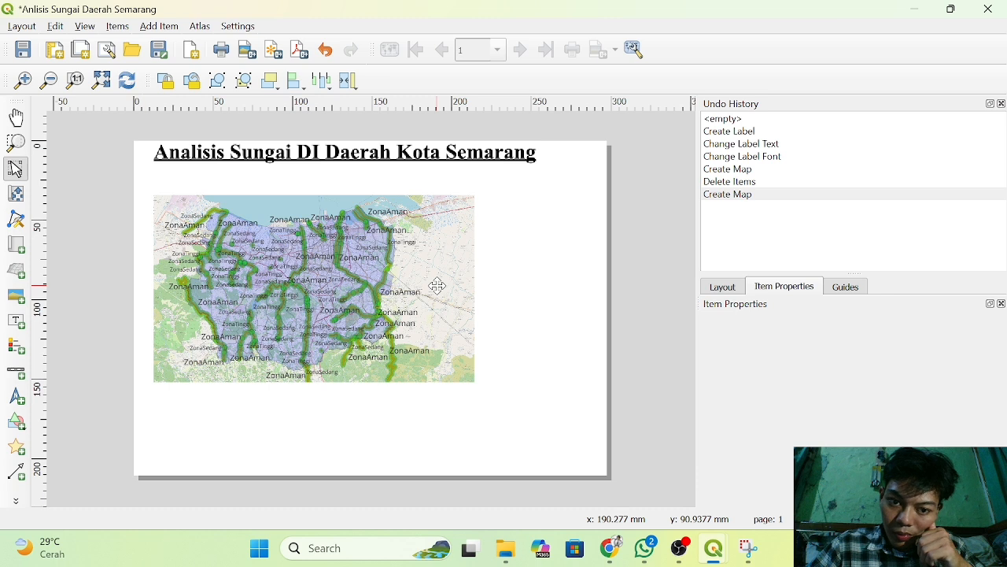
Add a legend to the right of the map on the page and try to narrow its frame.
left_click(13, 351)
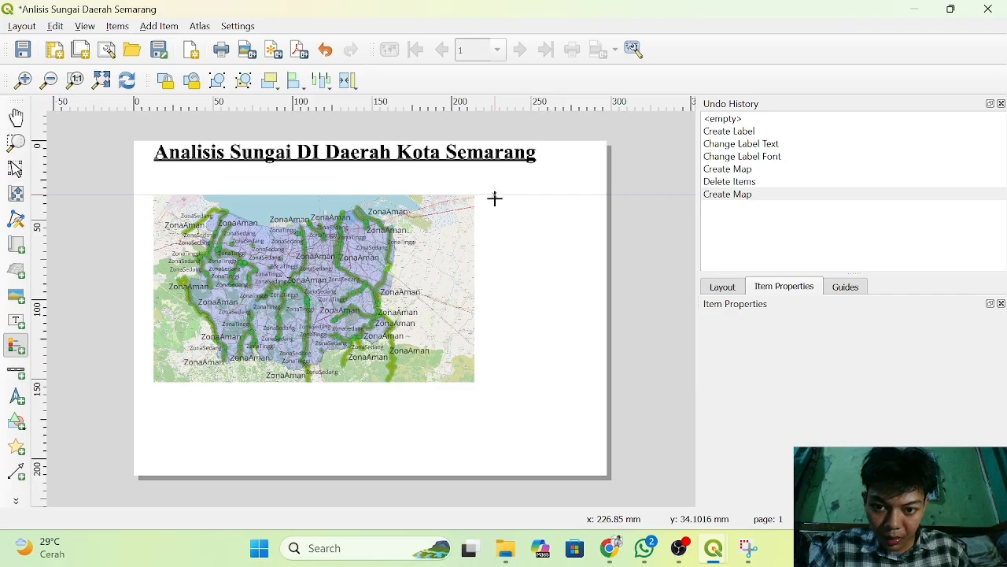
left_click_drag(494, 198, 592, 256)
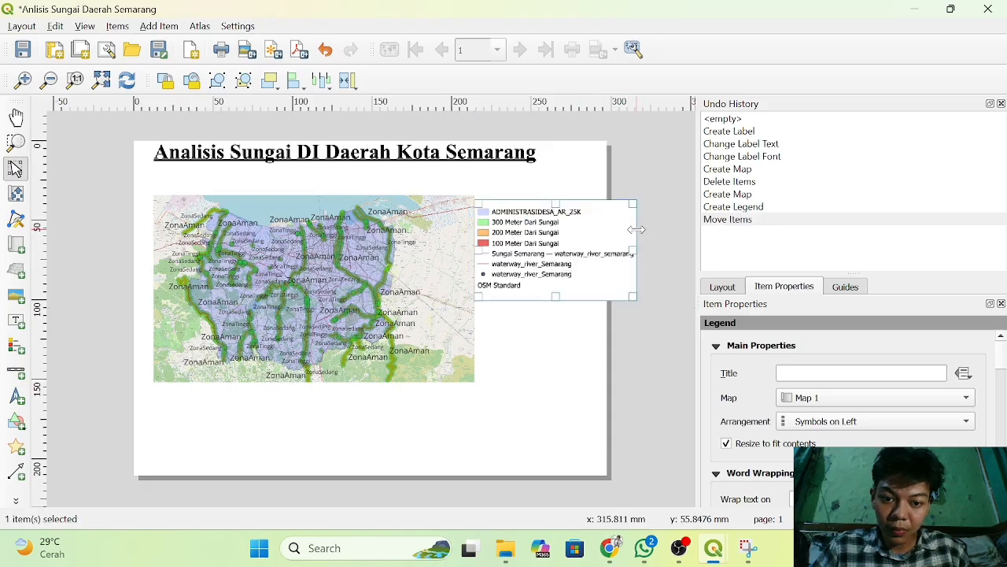
left_click_drag(636, 229, 595, 243)
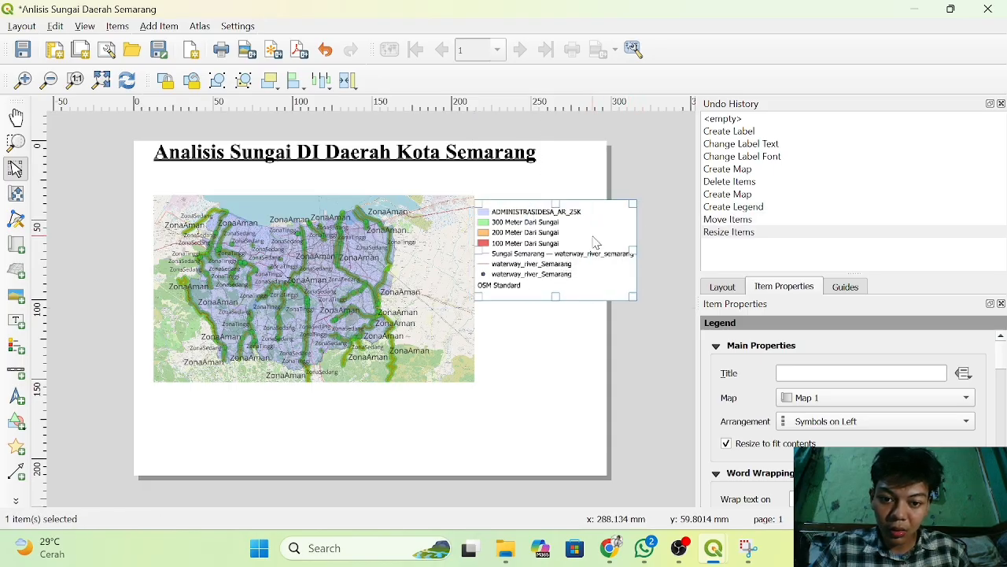
Shrink the map to about 186 mm wide and 94 mm high, and place the legend below it, aligned with its left edge.
left_click_drag(392, 310, 393, 305)
left_click_drag(570, 254, 263, 437)
left_click(389, 343)
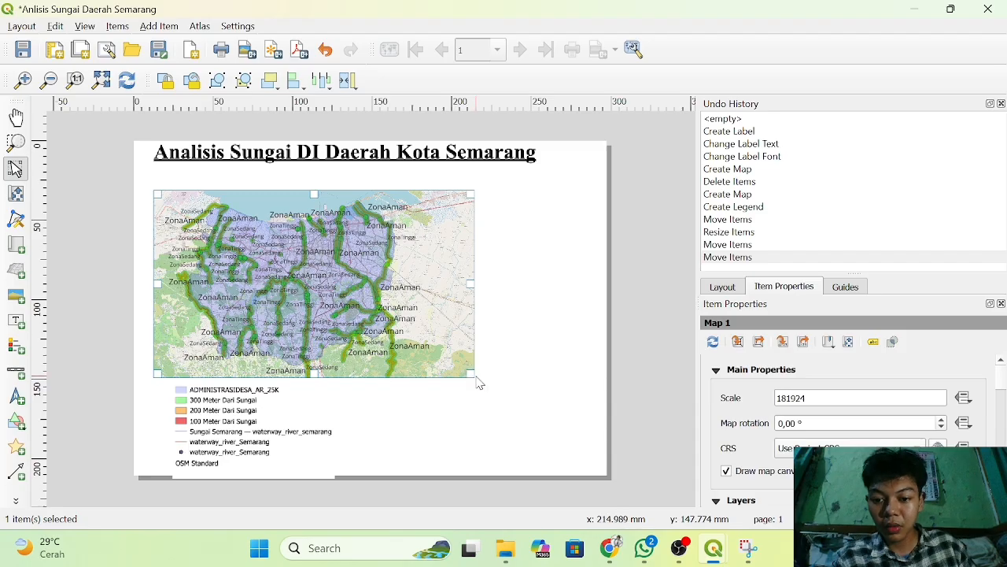
left_click_drag(477, 382, 445, 339)
left_click_drag(226, 414, 201, 392)
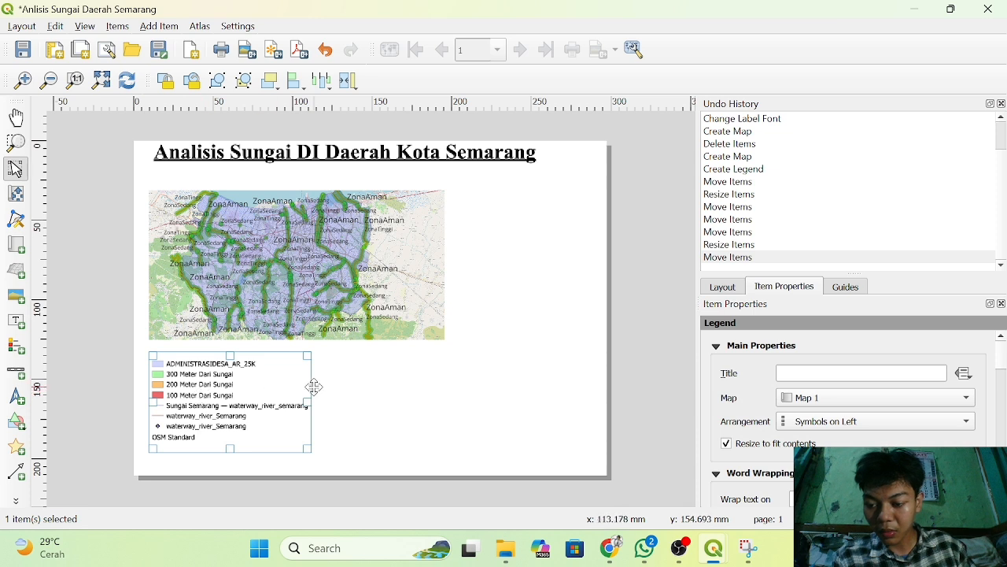
left_click(375, 394)
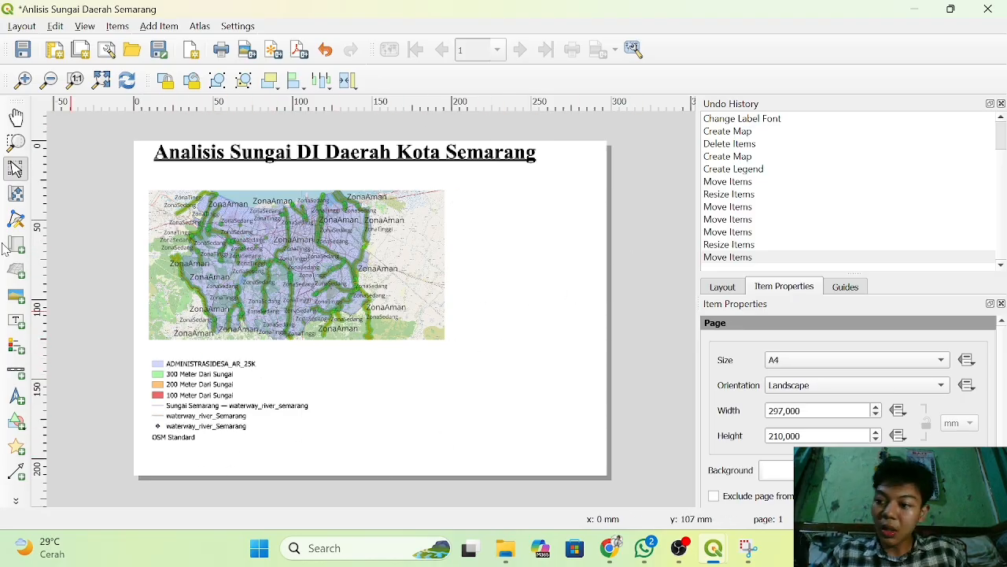
Add a text label about 74 mm wide and 113 mm high in the empty area to the right of the map.
left_click(16, 323)
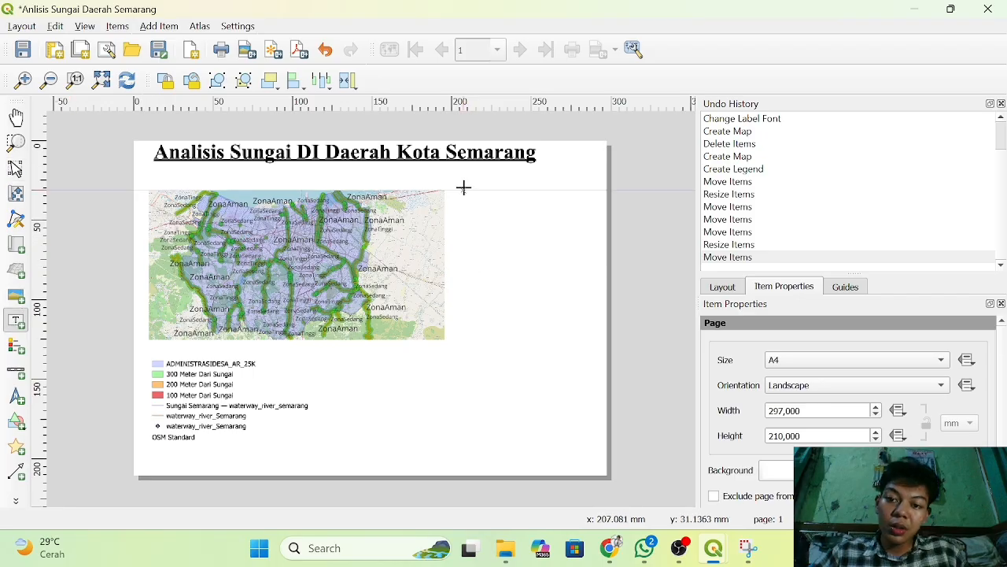
left_click_drag(460, 191, 578, 366)
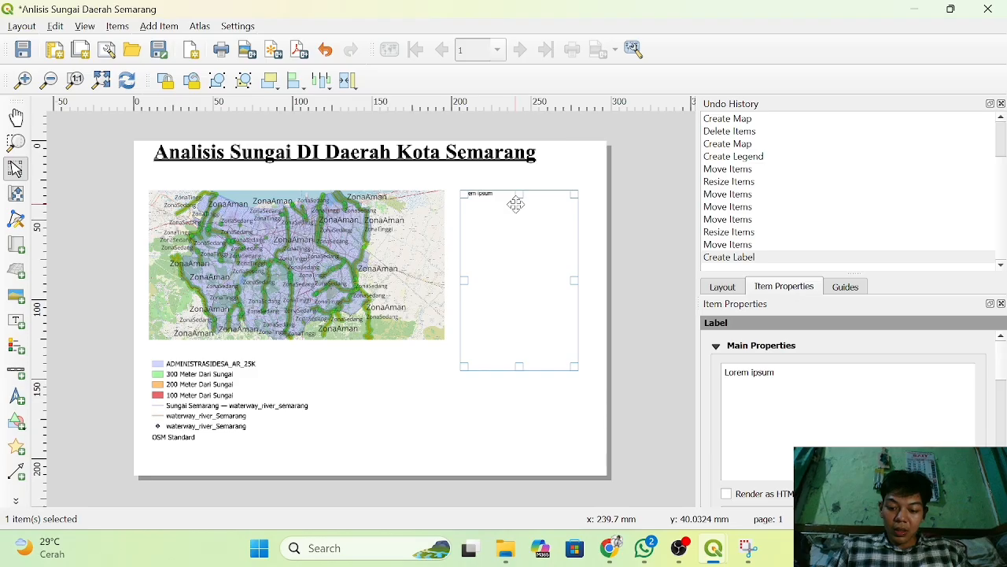
left_click_drag(516, 205, 532, 196)
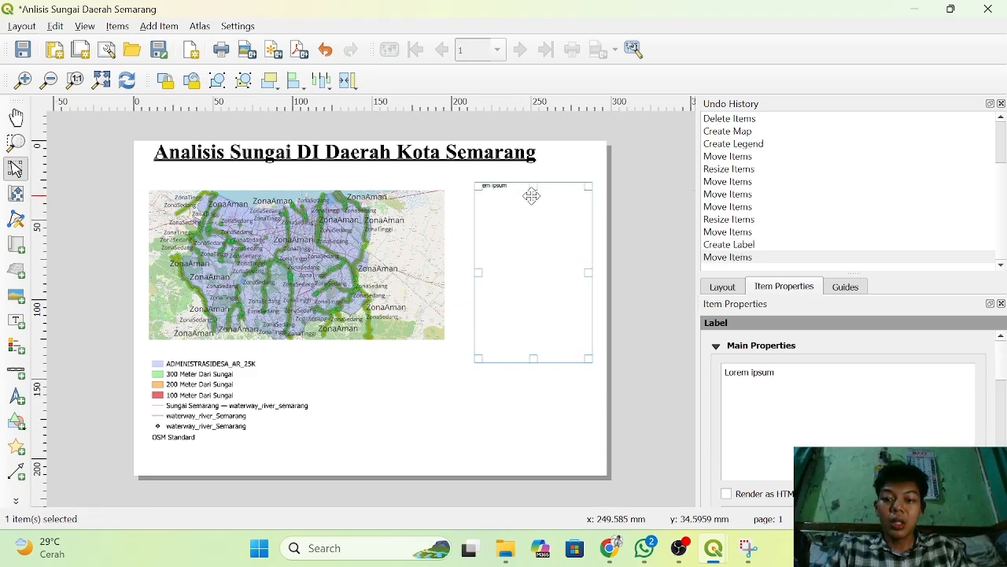